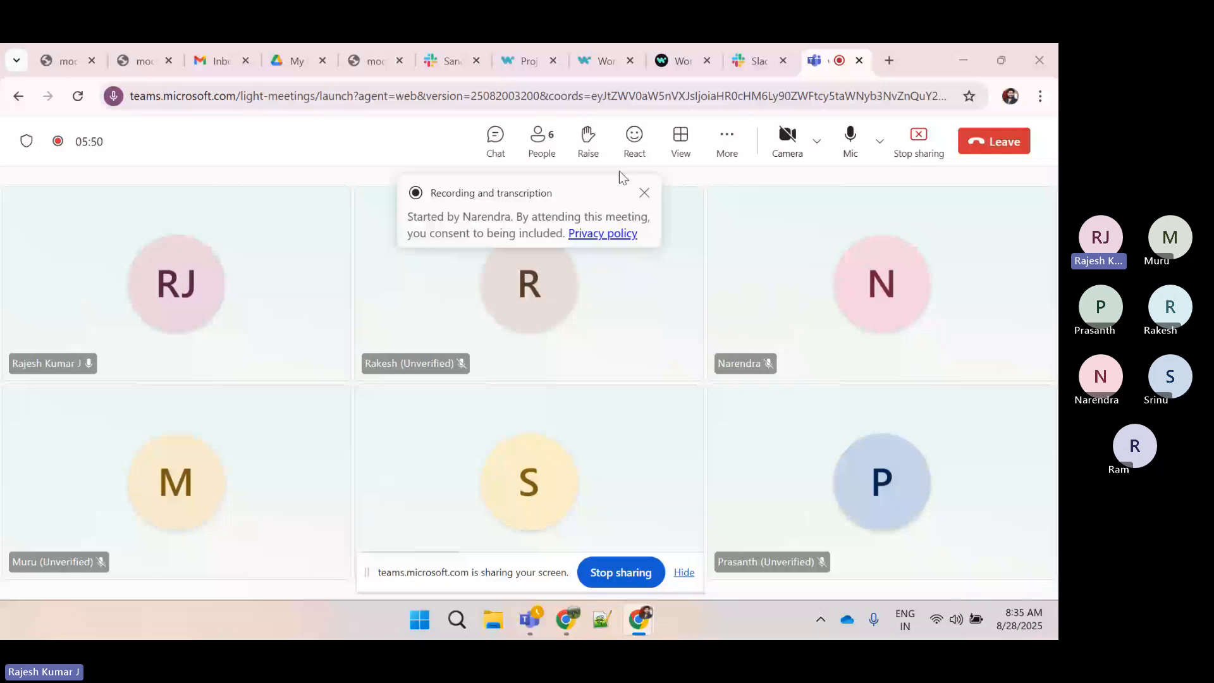
# Dismiss the meeting recording notices and hide the screen-sharing bar
pyautogui.click(644, 196)
pyautogui.click(685, 574)
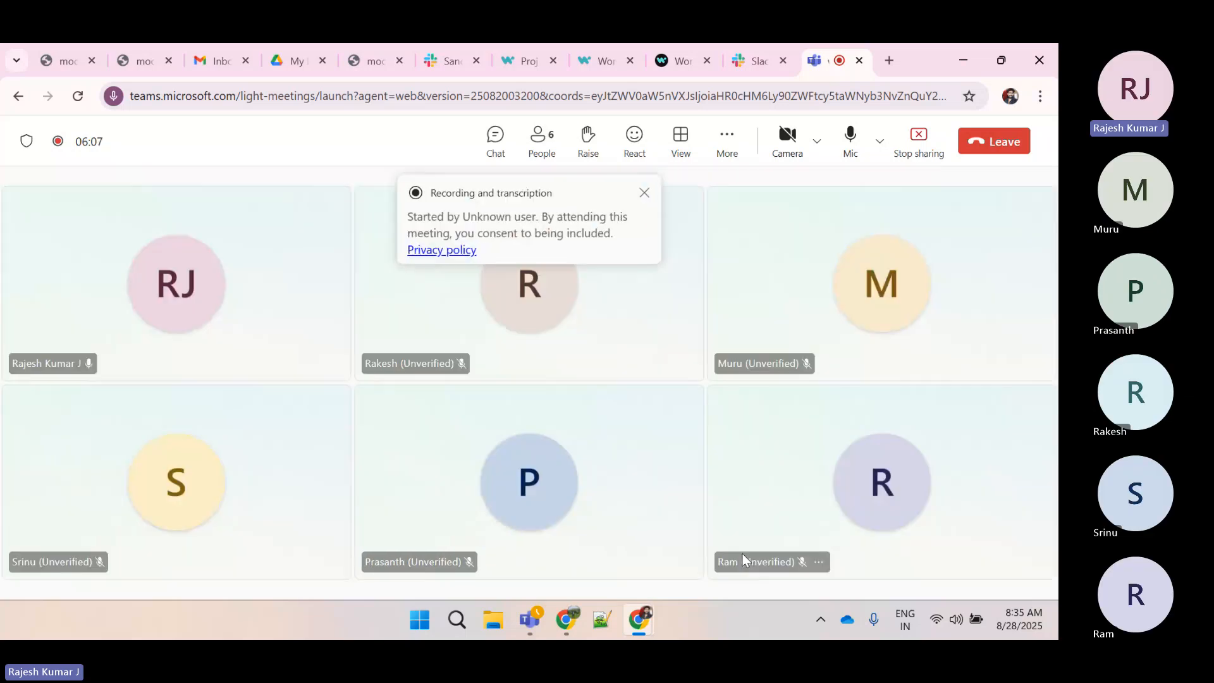
pyautogui.click(644, 192)
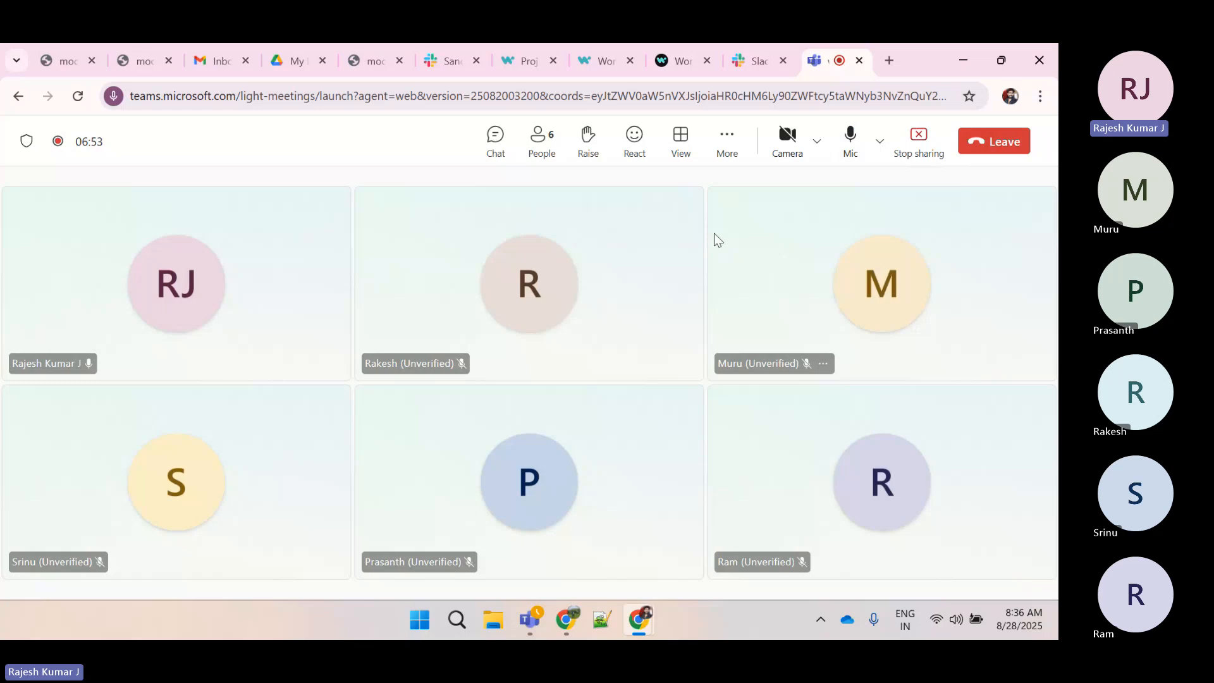
# Open crontab.guru in a new browser tab
pyautogui.click(509, 54)
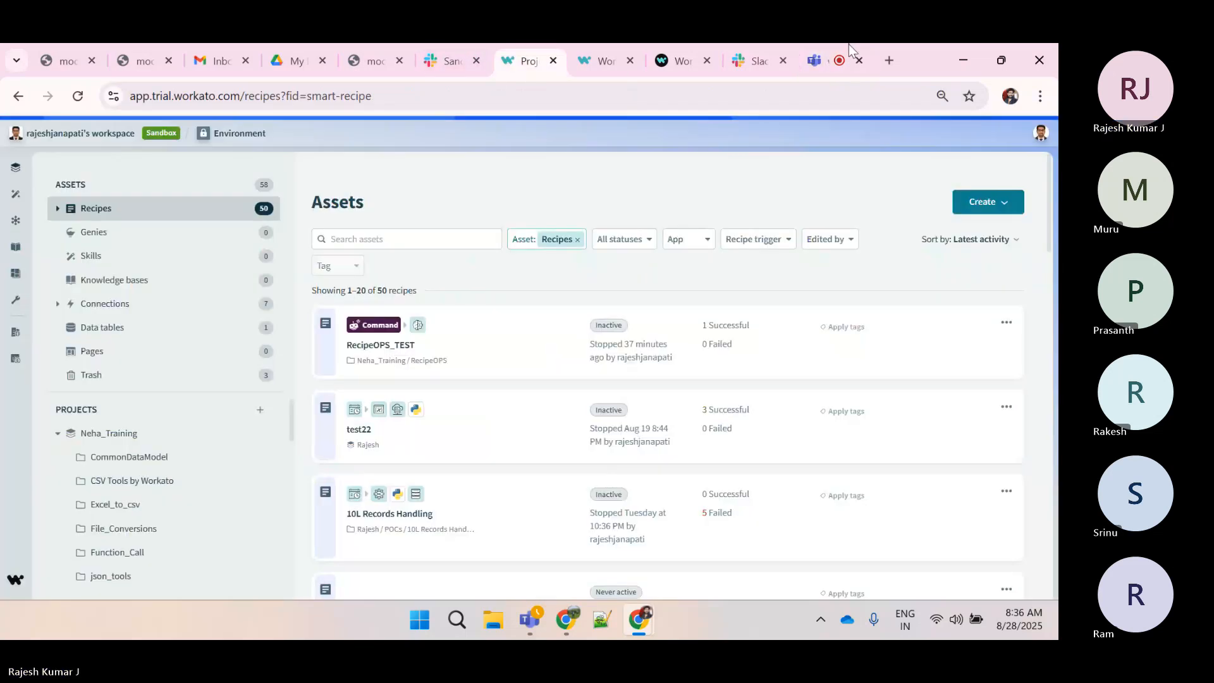
pyautogui.click(888, 58)
pyautogui.write('crontab.guru')
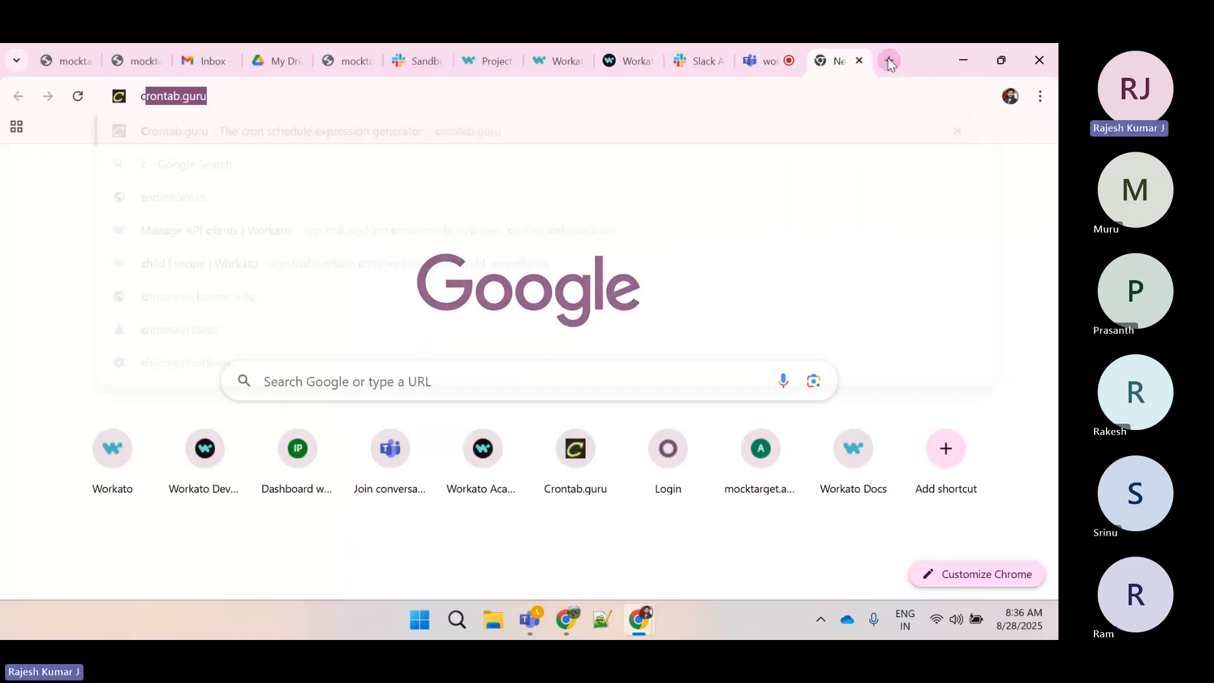
pyautogui.press('Return')
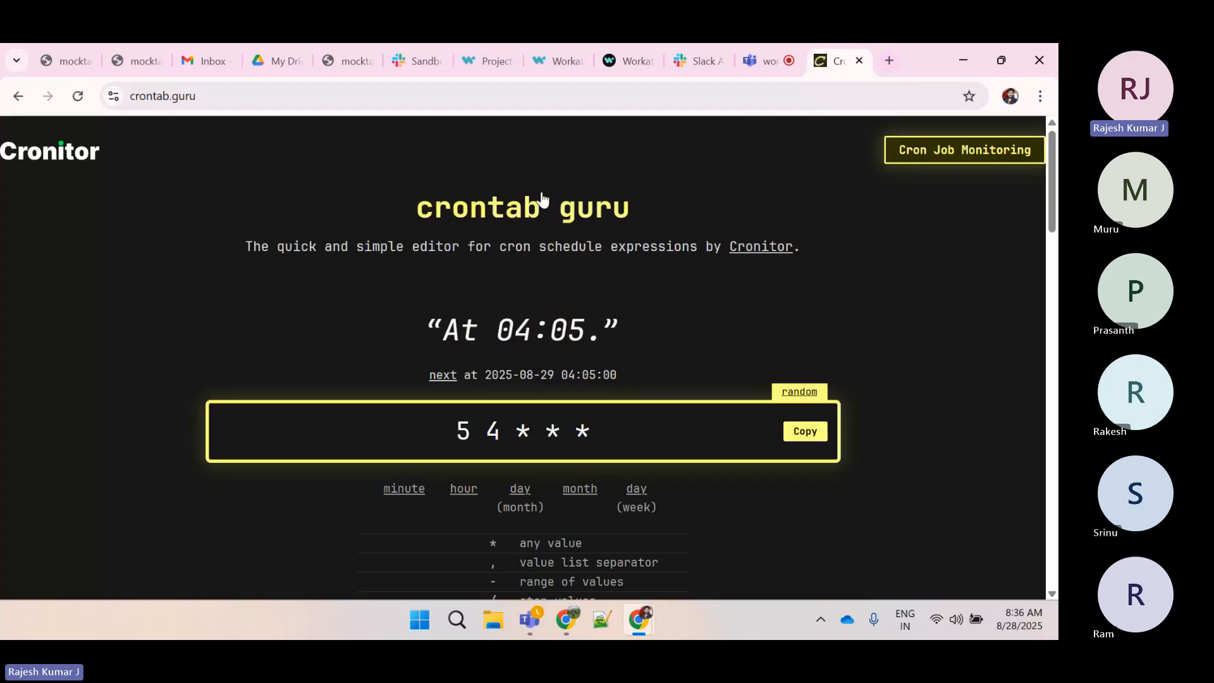
# Replace the cron expression with * * * * * and copy it
pyautogui.click(610, 431)
pyautogui.hotkey('ctrl', 'a')
pyautogui.press('BackSpace')
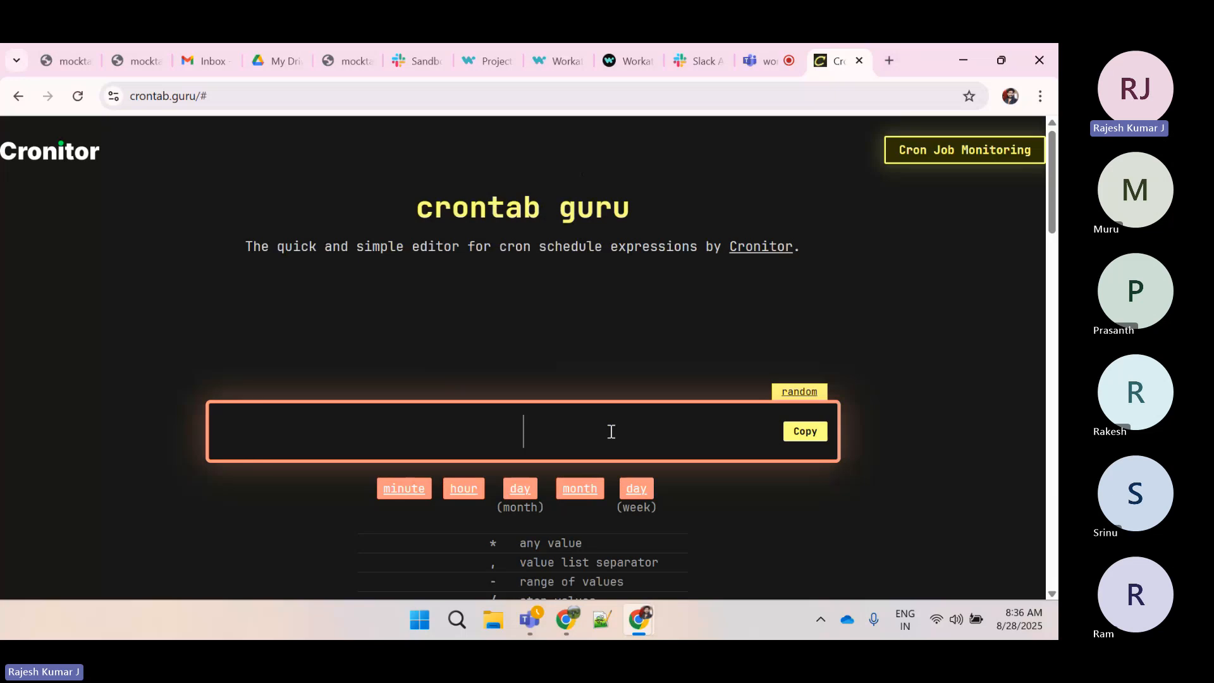
pyautogui.write('* *')
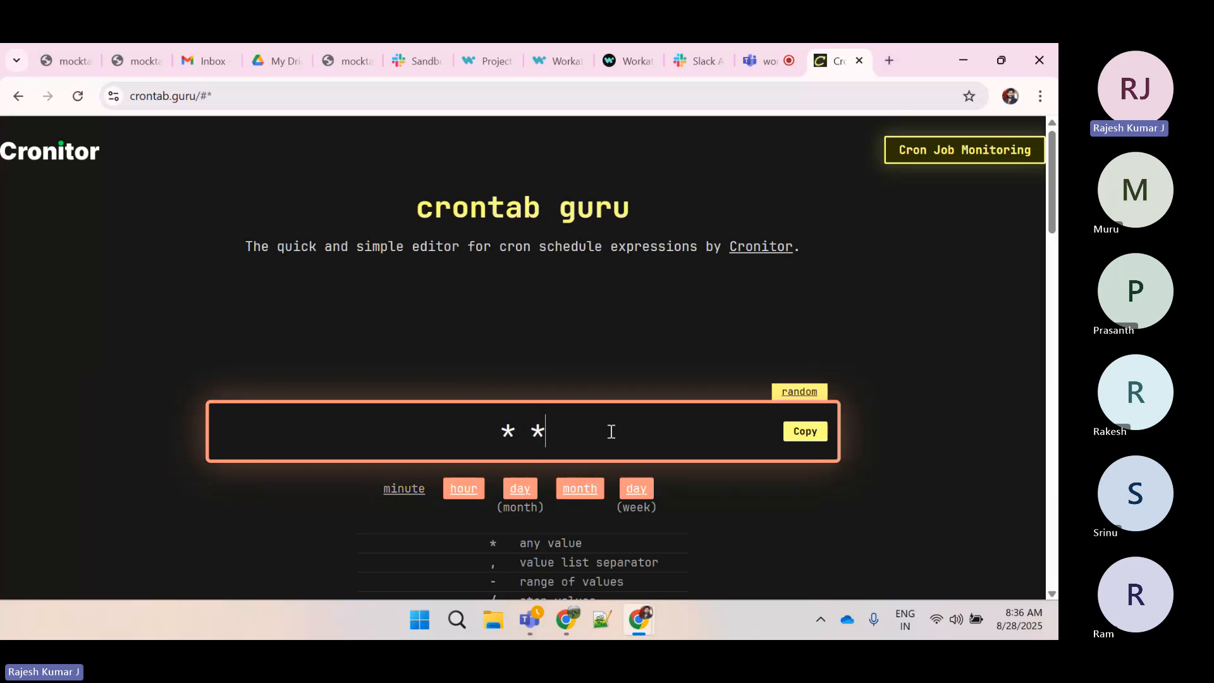
pyautogui.write(' * * *')
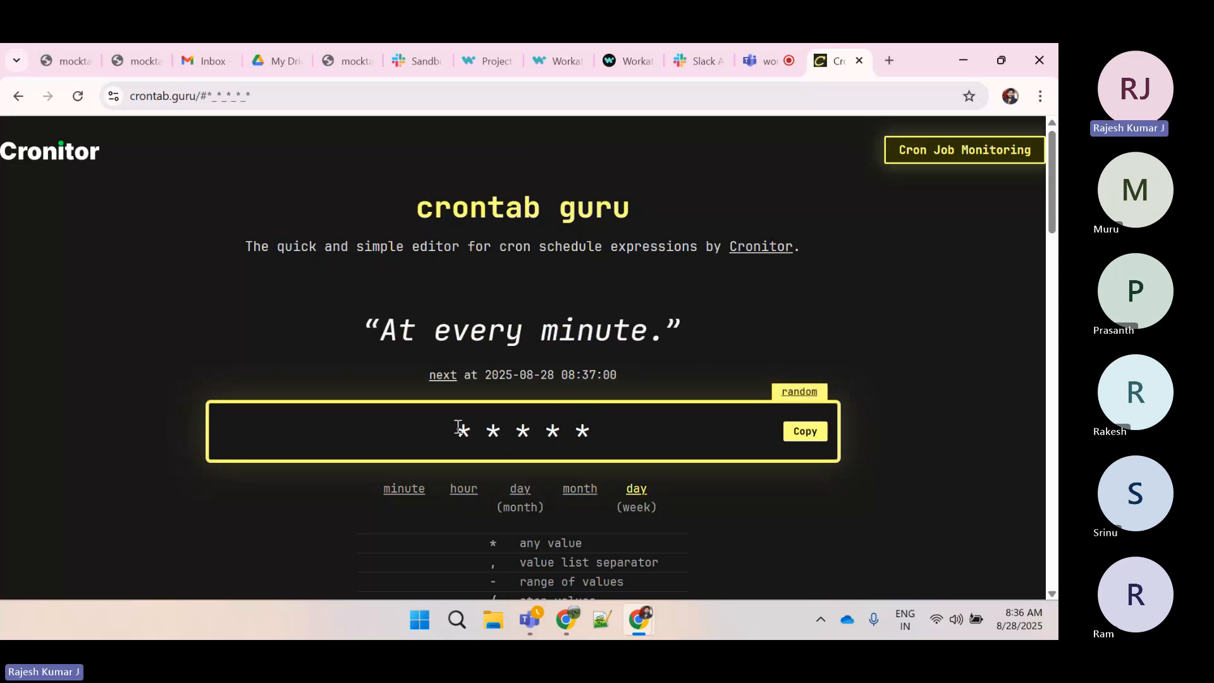
pyautogui.click(801, 433)
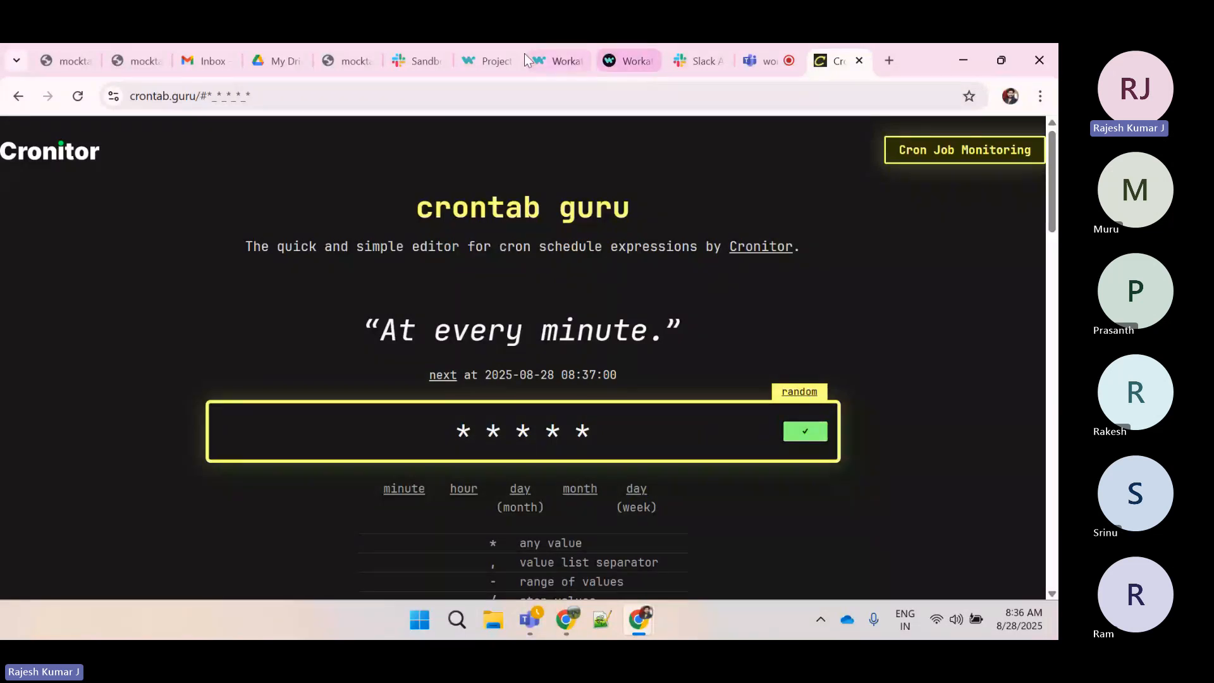
# Open the test recipe in the VLR_Training sample folder of the Workato workspace
pyautogui.click(486, 60)
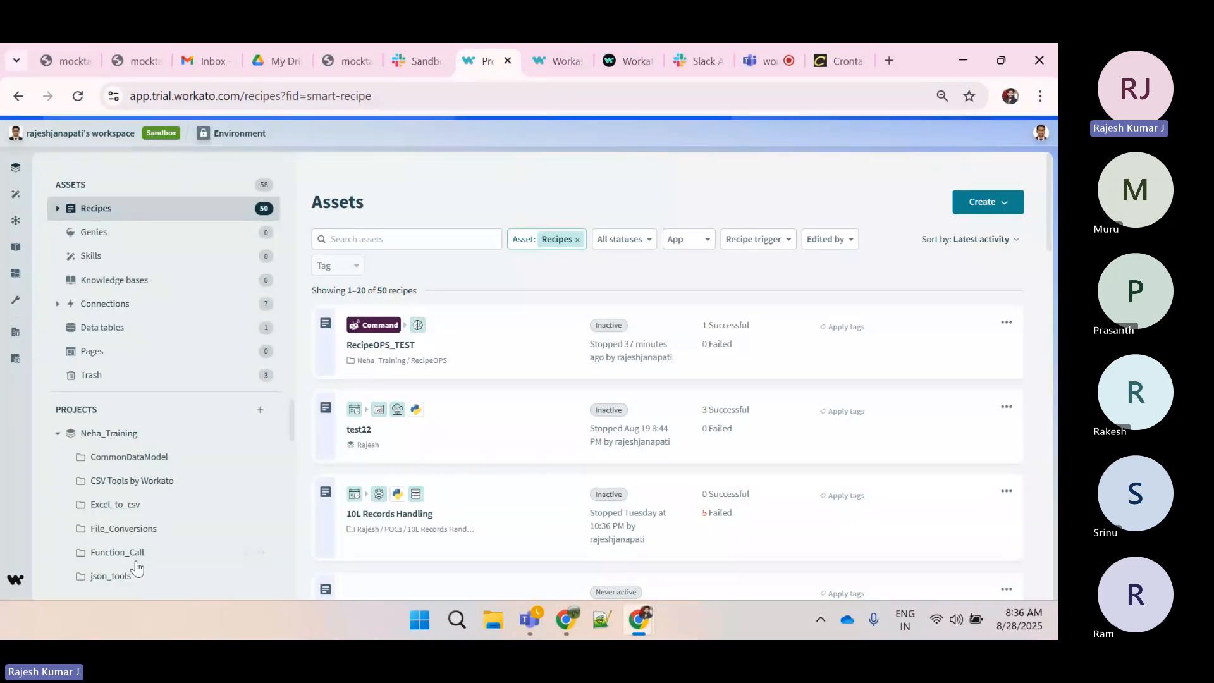
pyautogui.click(57, 435)
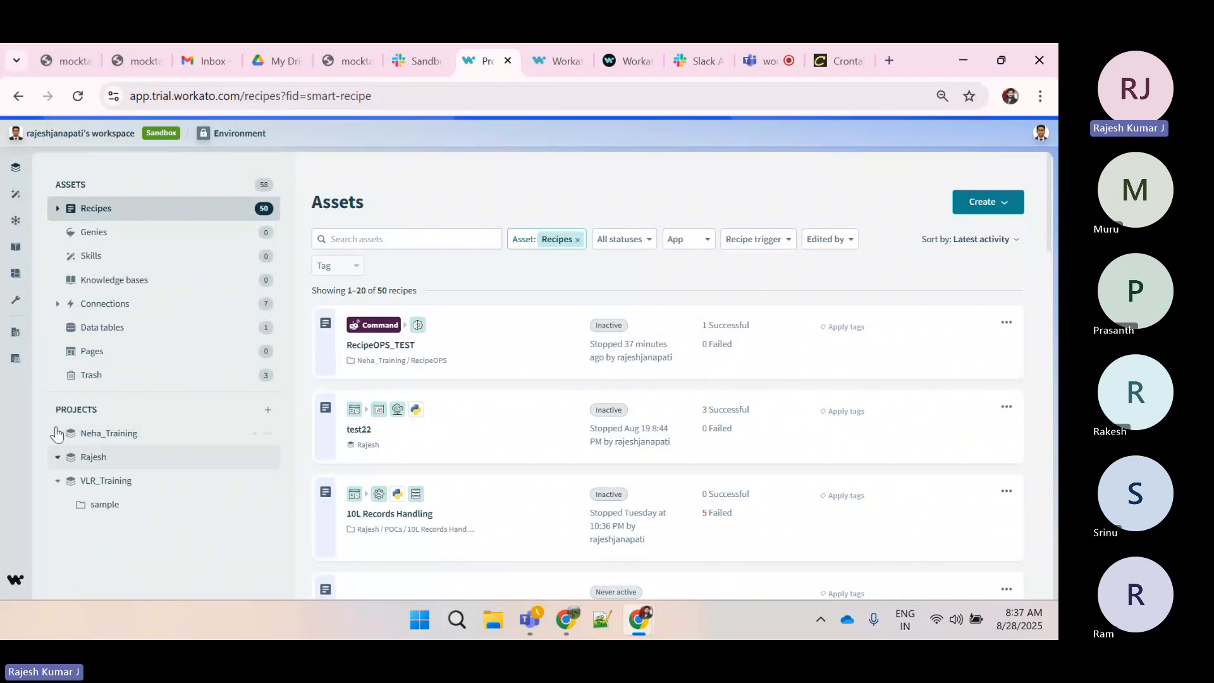
pyautogui.click(119, 506)
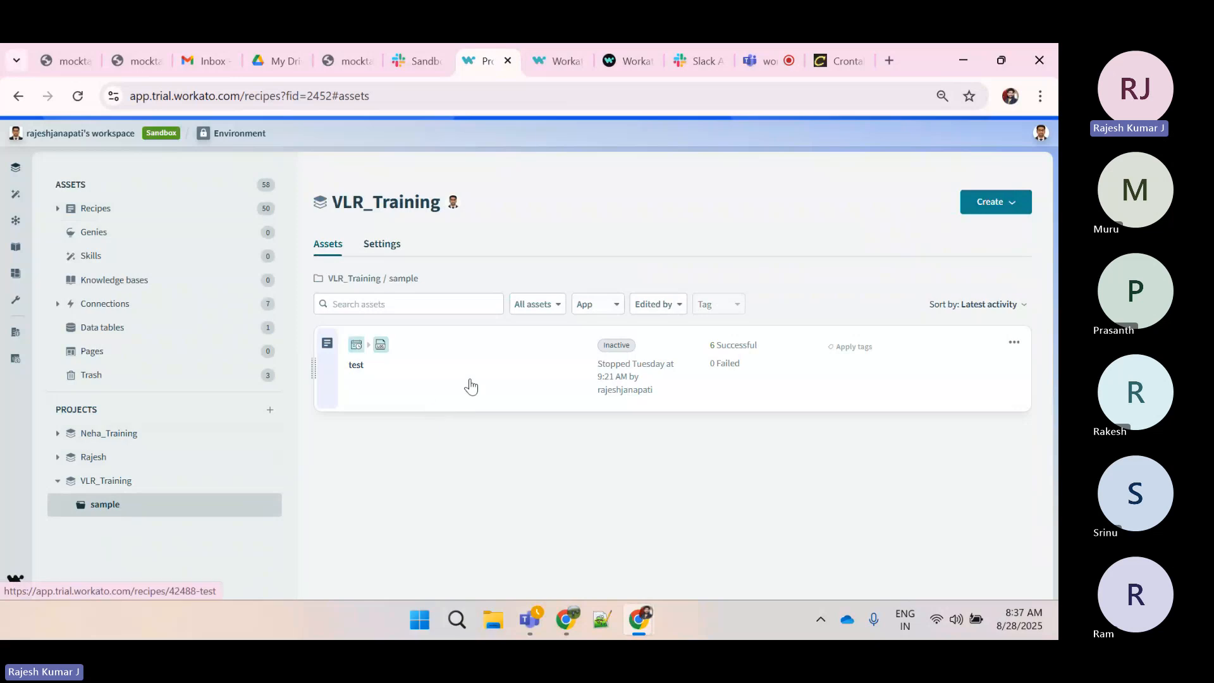
pyautogui.click(470, 386)
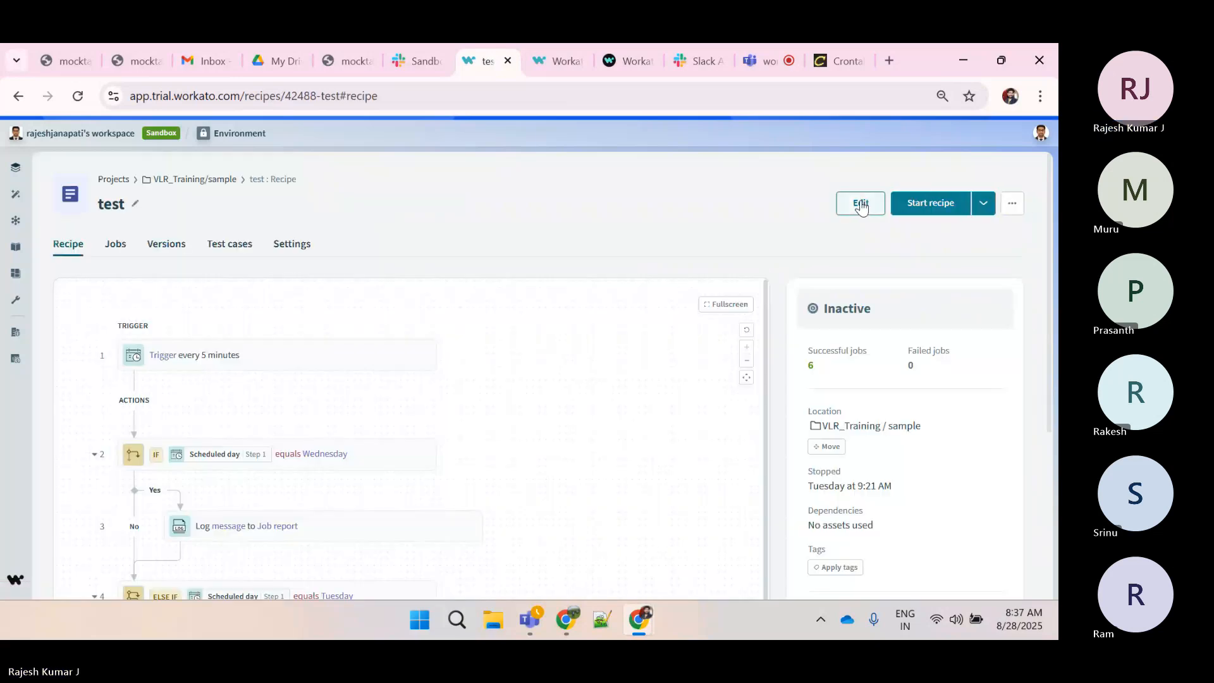
# Open the recipe for editing and inspect the trigger's time unit options
pyautogui.click(860, 203)
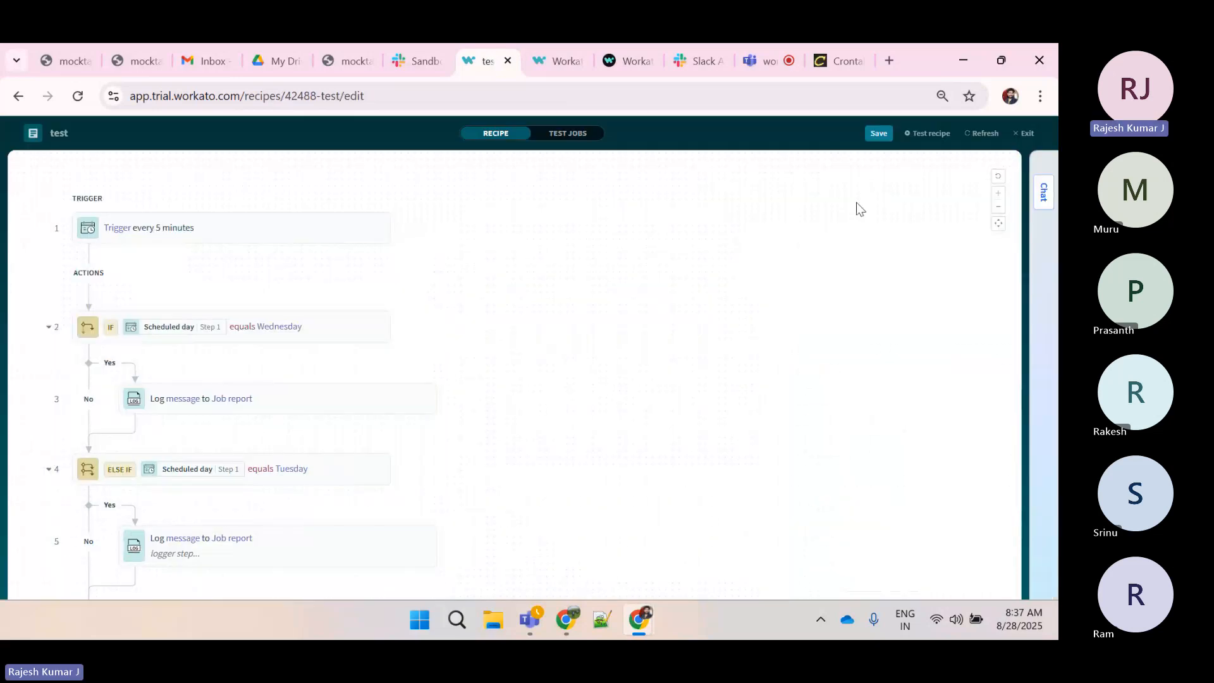
pyautogui.click(356, 251)
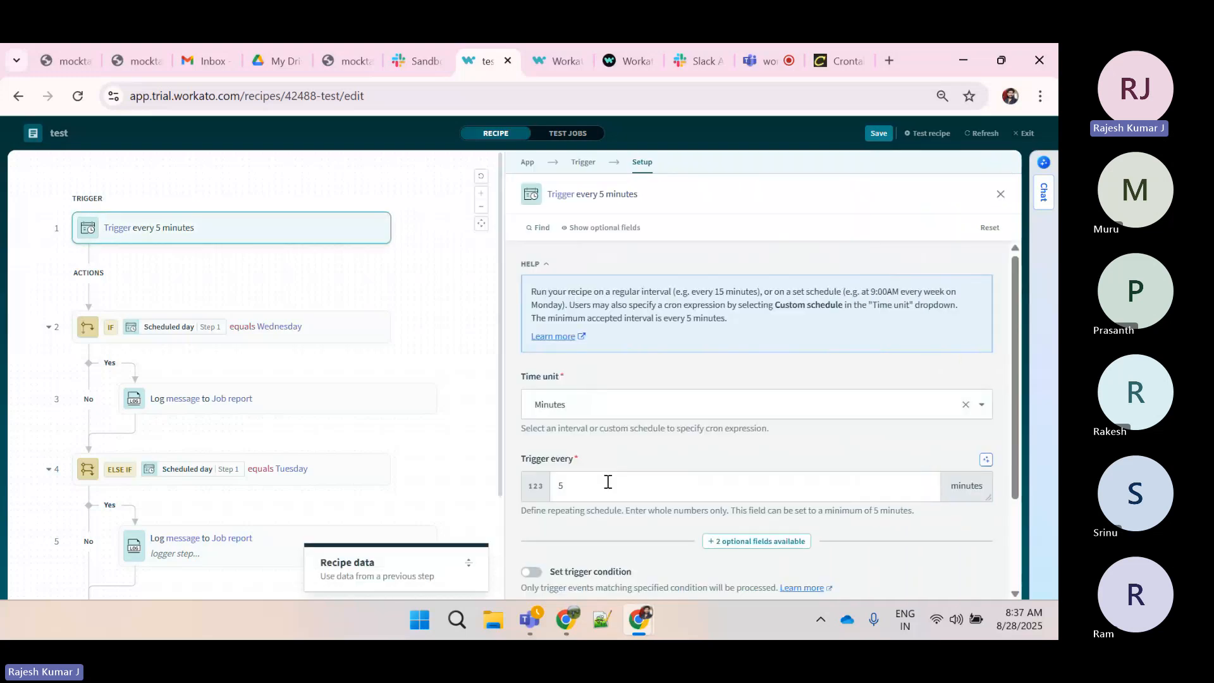
pyautogui.click(590, 398)
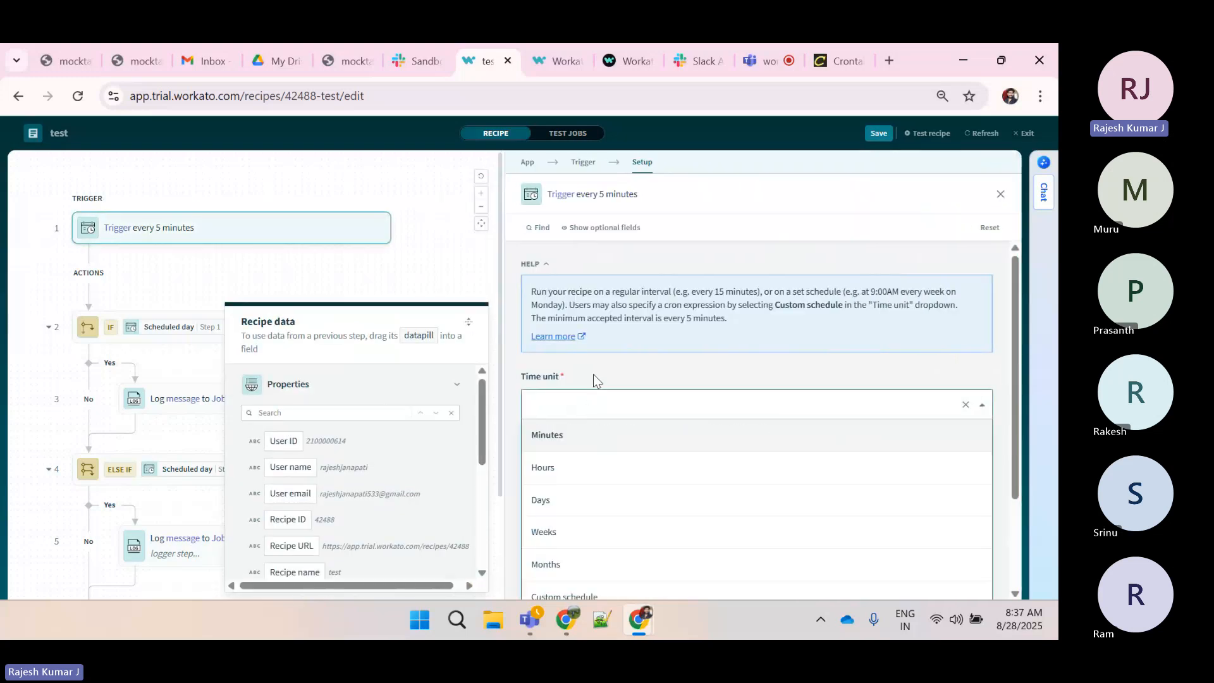
pyautogui.click(593, 374)
# Set the trigger to run every 1 minutes and save the recipe
pyautogui.scroll(-1, 594, 379)
pyautogui.doubleClick(590, 422)
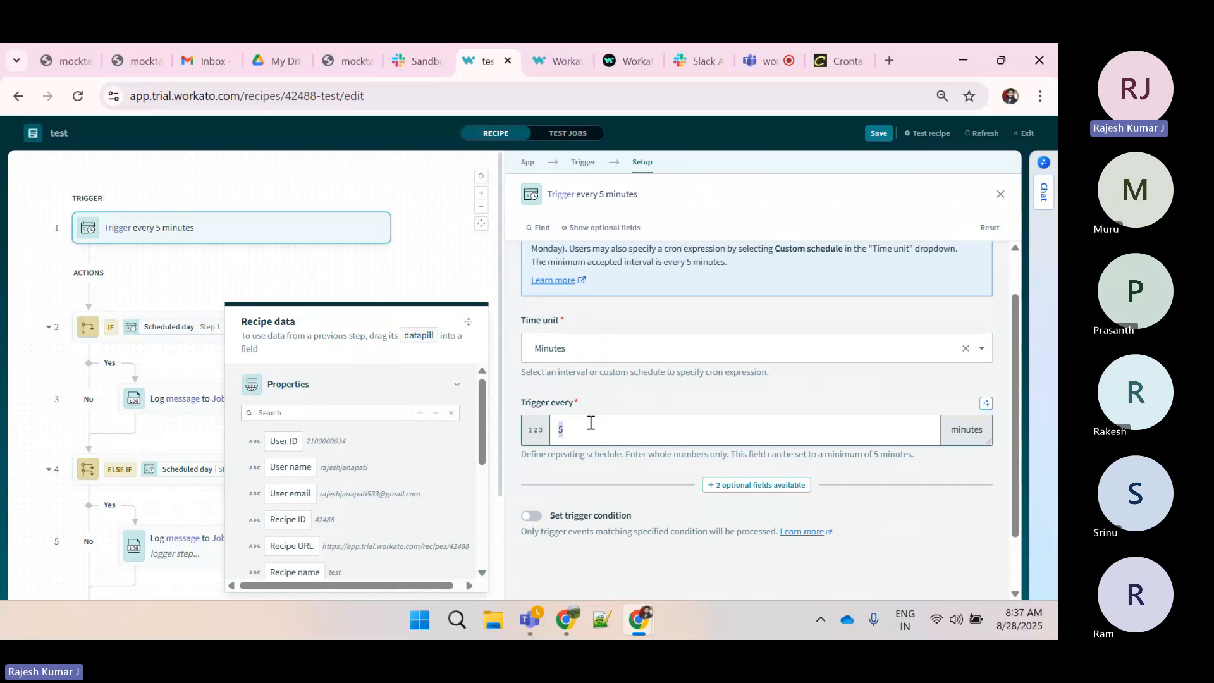
pyautogui.write('1')
pyautogui.scroll(-1, 589, 422)
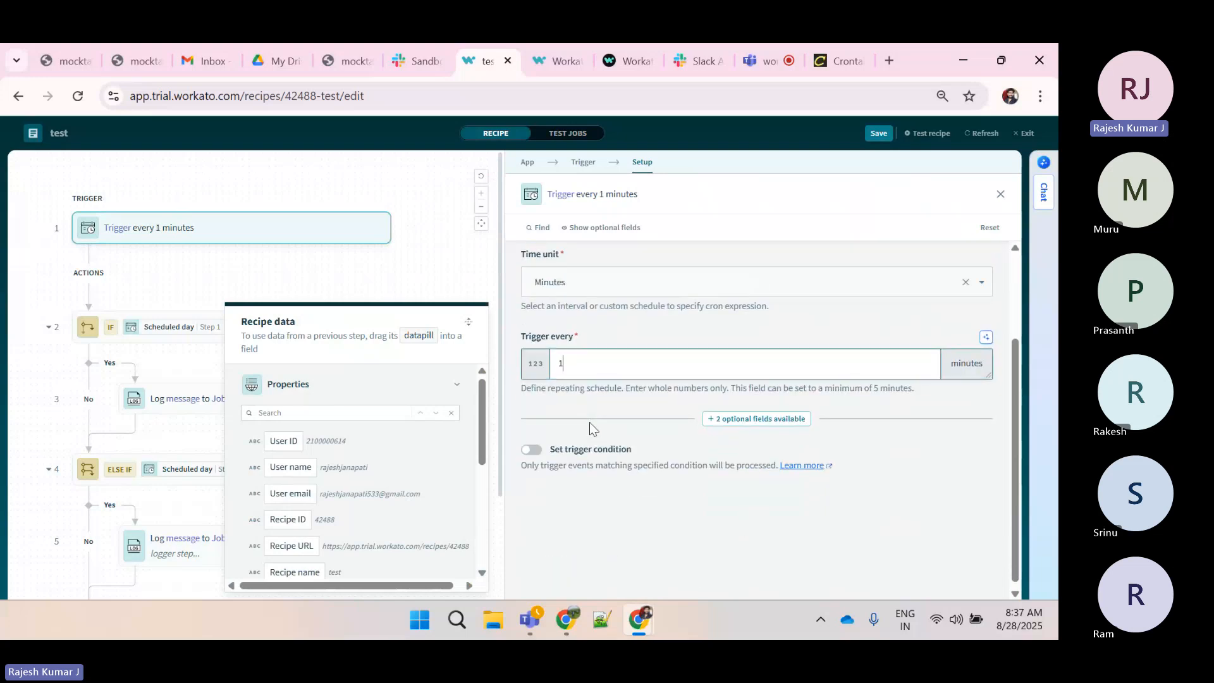
pyautogui.click(878, 133)
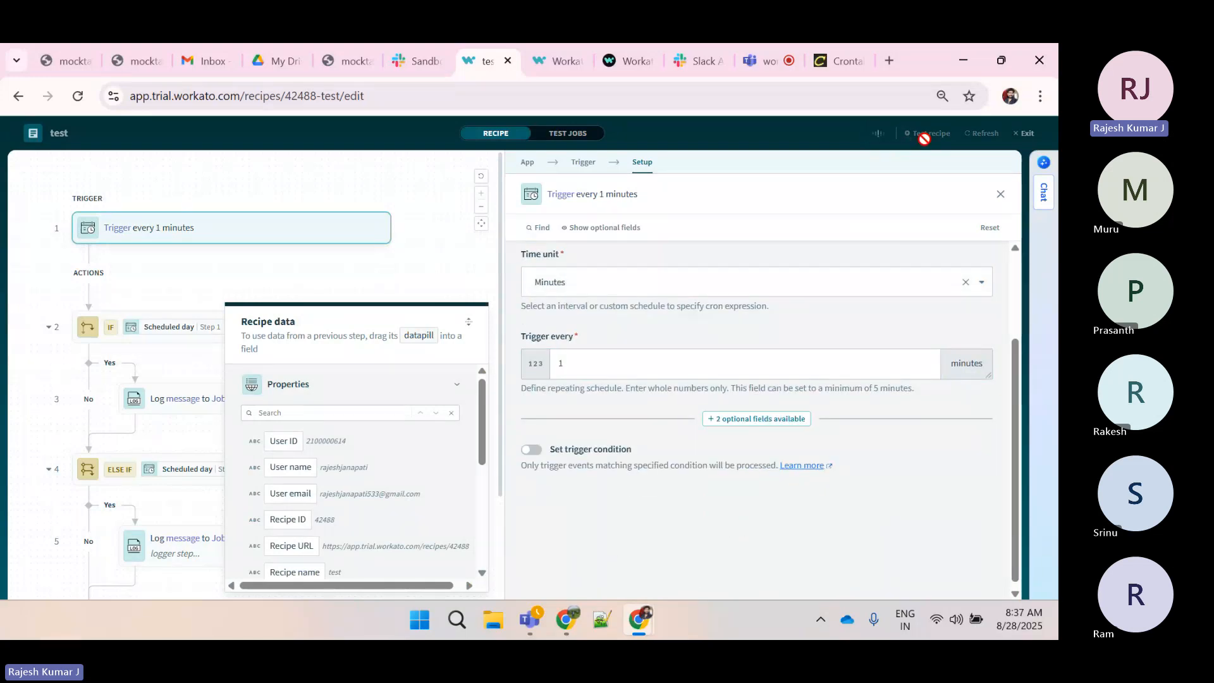
# Exit the editor, try to start the recipe, and highlight its error banner
pyautogui.click(1024, 132)
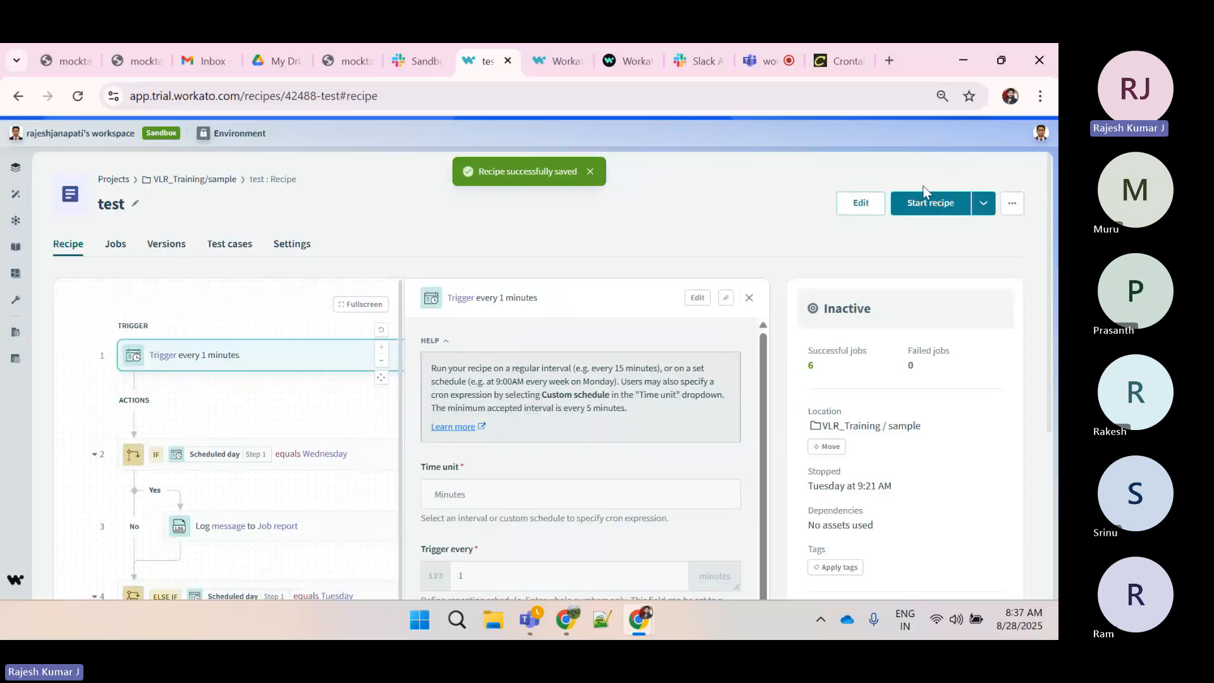
pyautogui.click(925, 200)
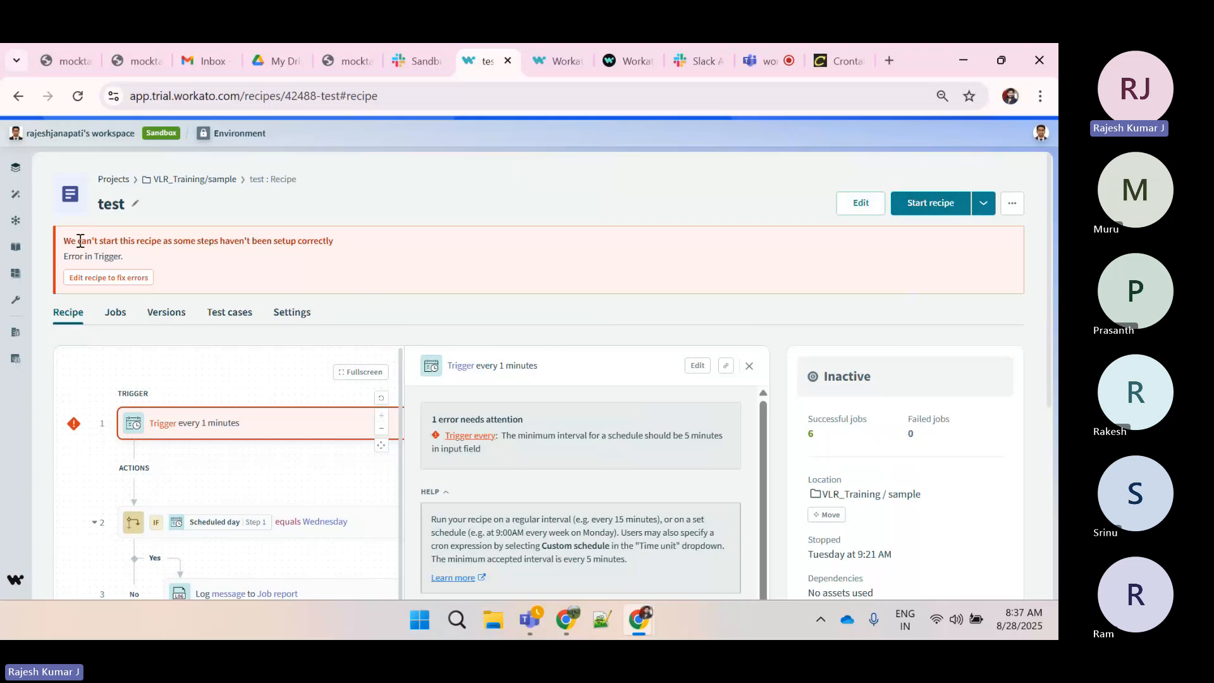
pyautogui.moveTo(67, 238); pyautogui.dragTo(321, 240)
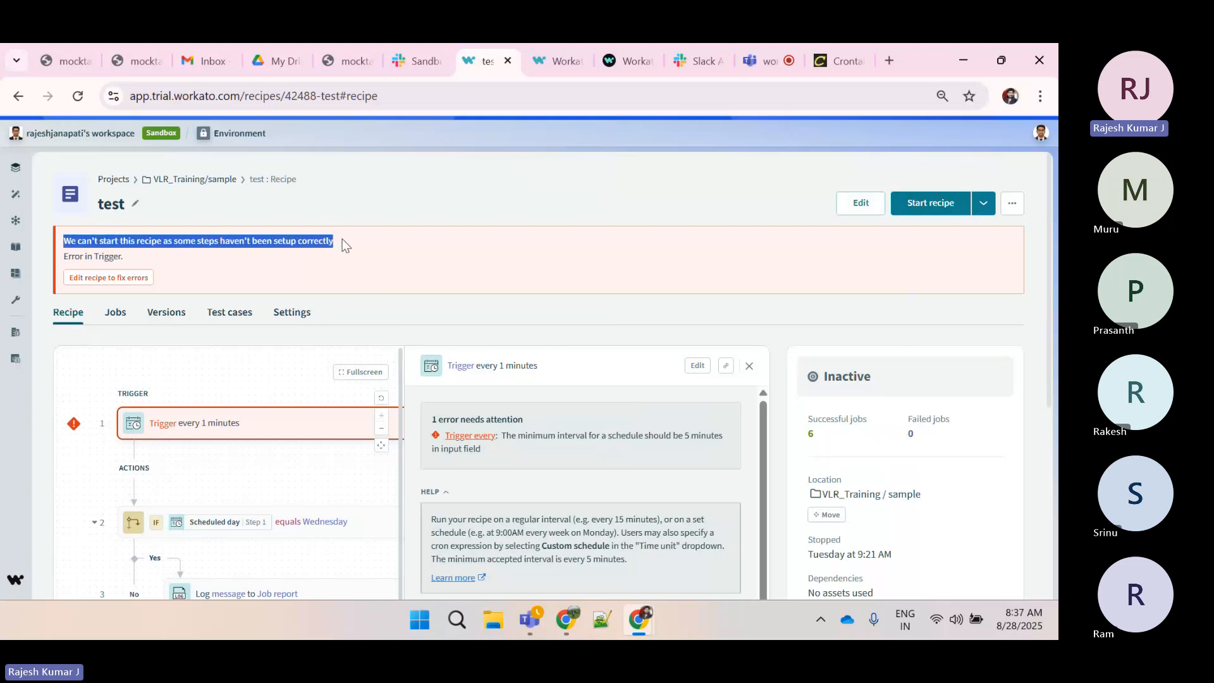
pyautogui.click(345, 245)
# Return to editing to fix errors and highlight the trigger's error note
pyautogui.click(126, 280)
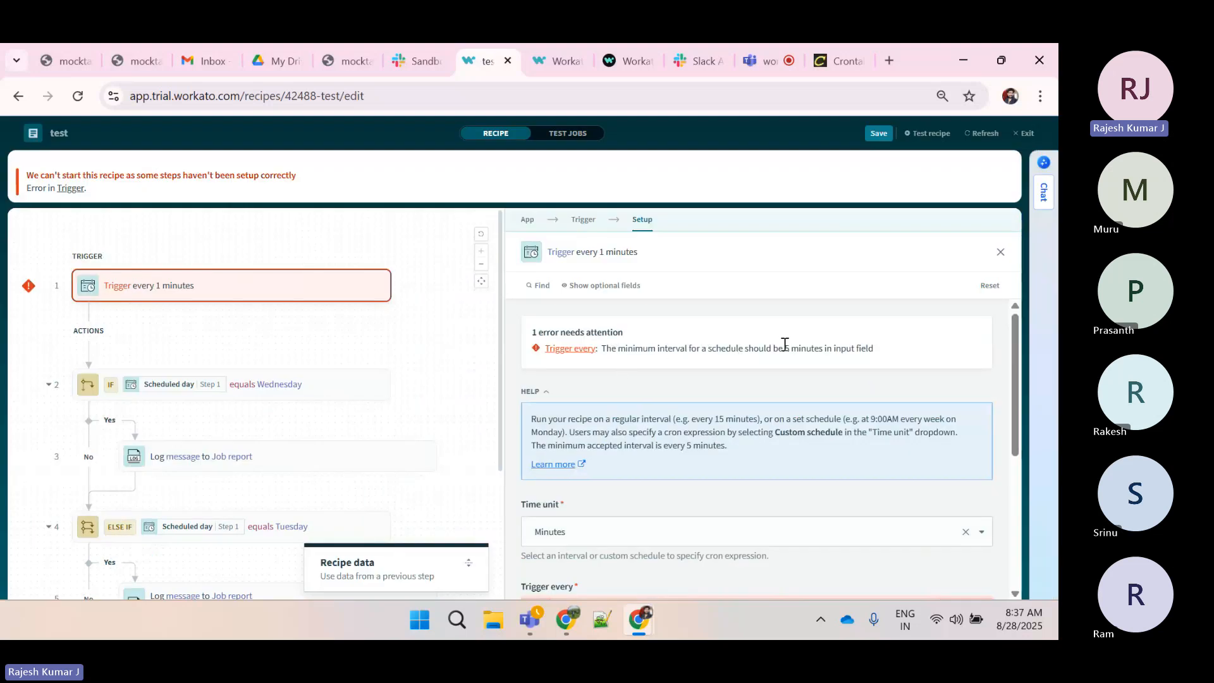
pyautogui.moveTo(783, 347); pyautogui.dragTo(879, 350)
pyautogui.click(879, 351)
pyautogui.scroll(-3, 882, 352)
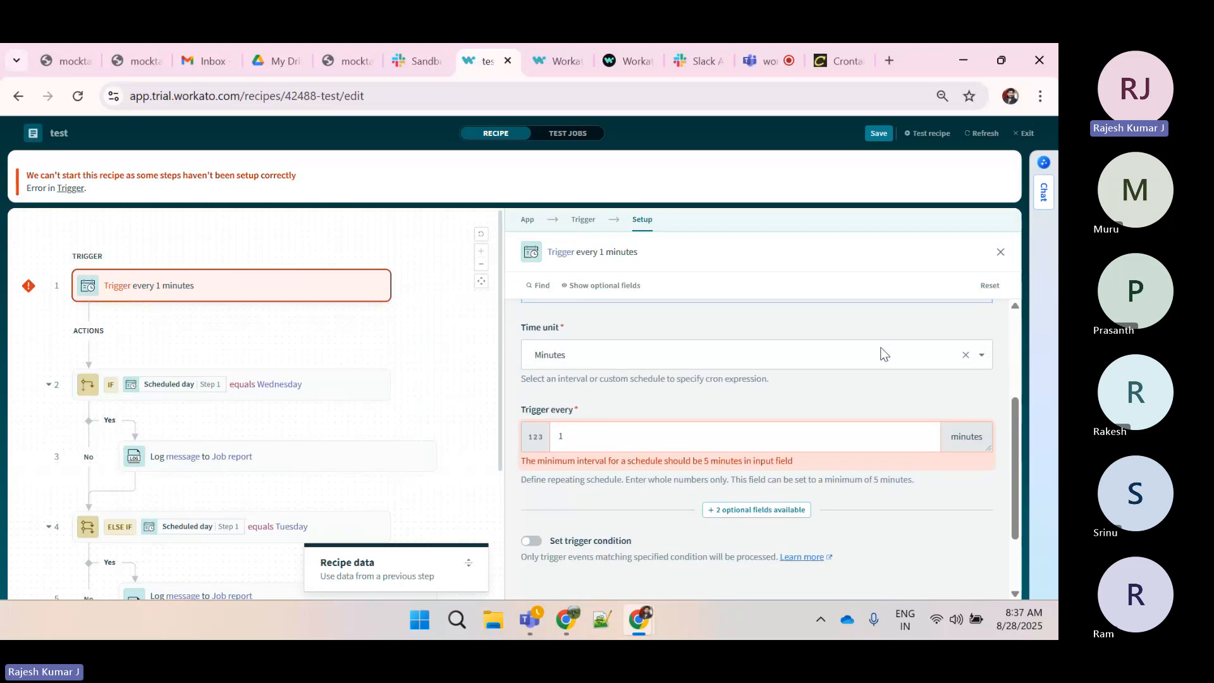
# Switch the trigger's time unit to Custom schedule and enter the cron expression * * * * *
pyautogui.click(695, 405)
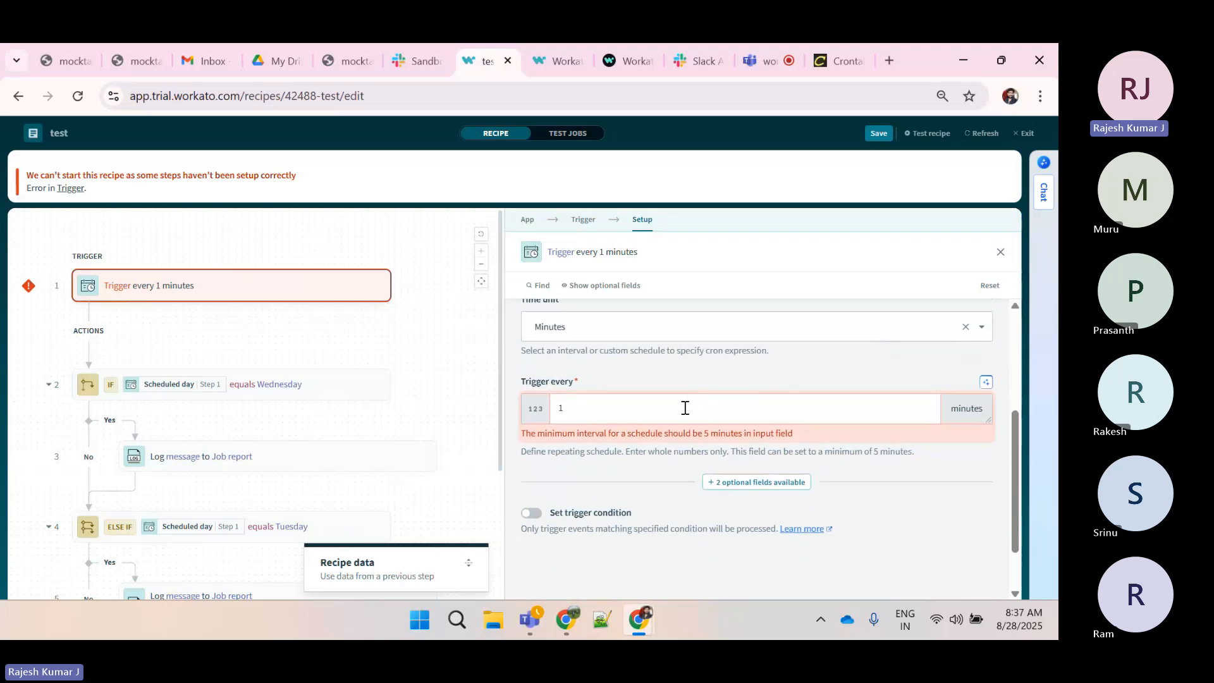
pyautogui.click(612, 335)
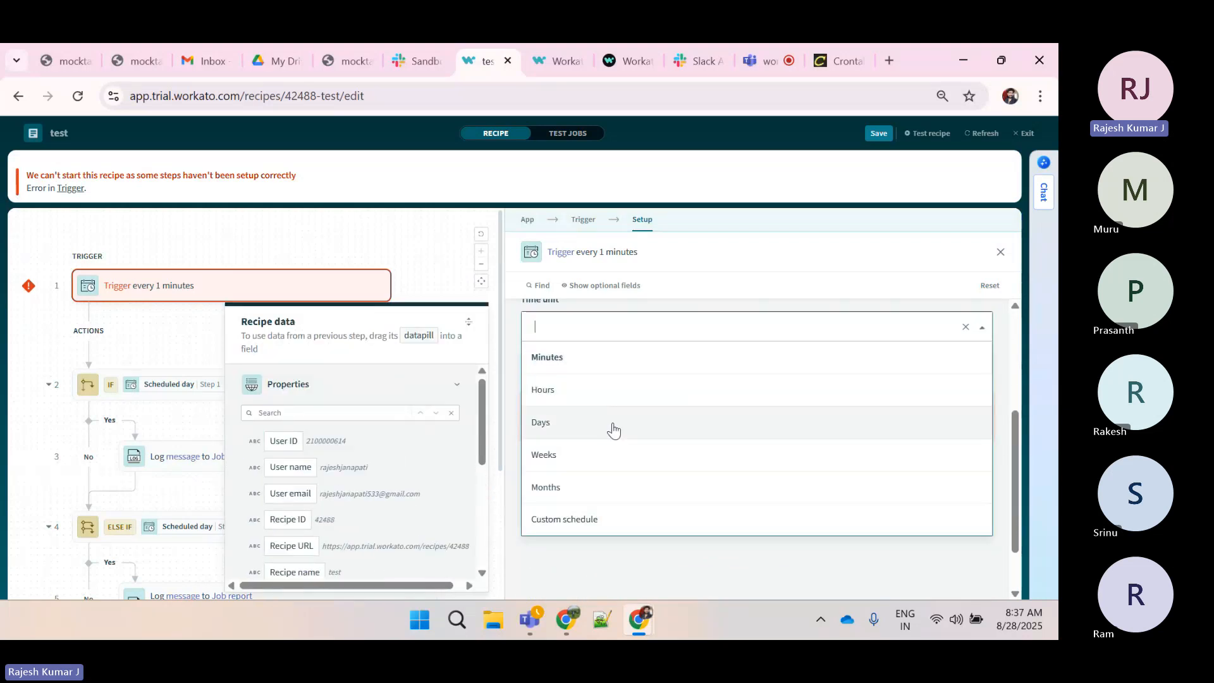
pyautogui.click(608, 519)
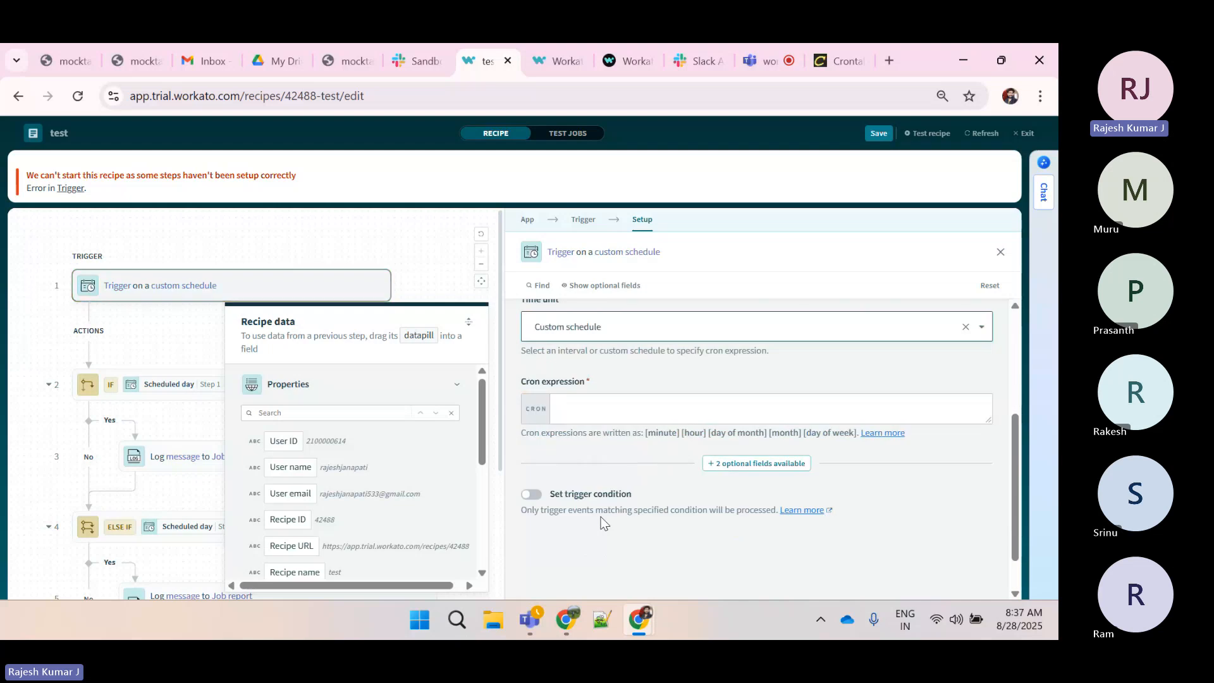
pyautogui.click(597, 380)
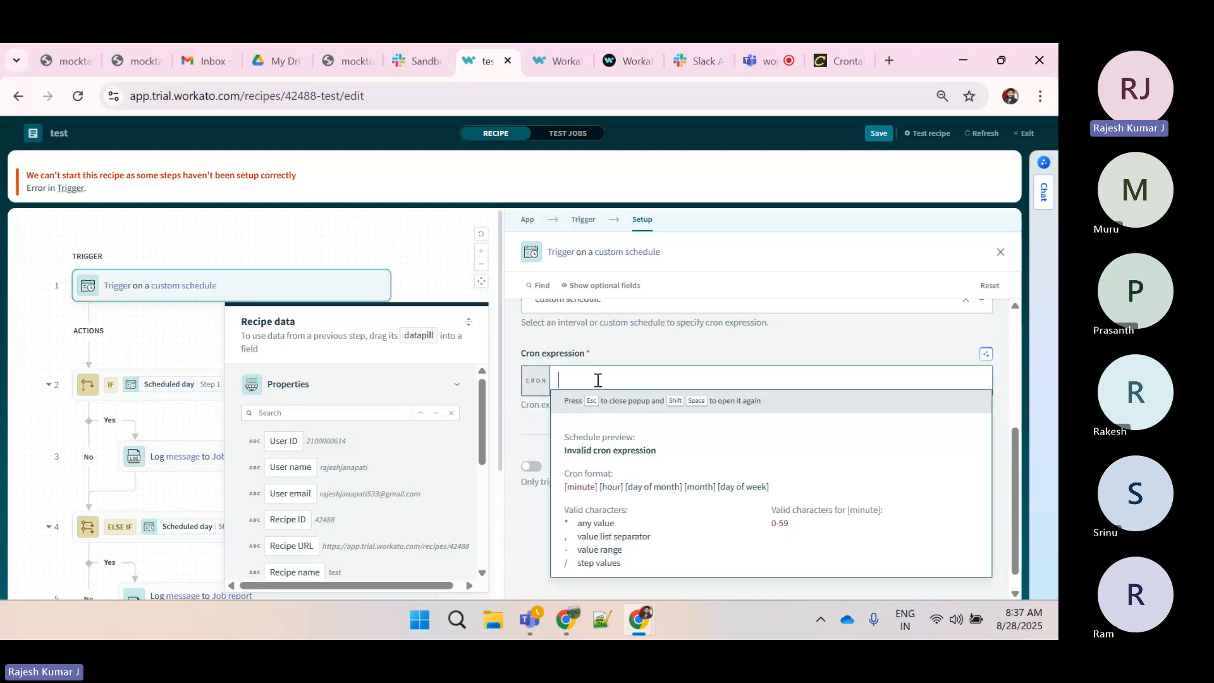
pyautogui.write('* * * * *')
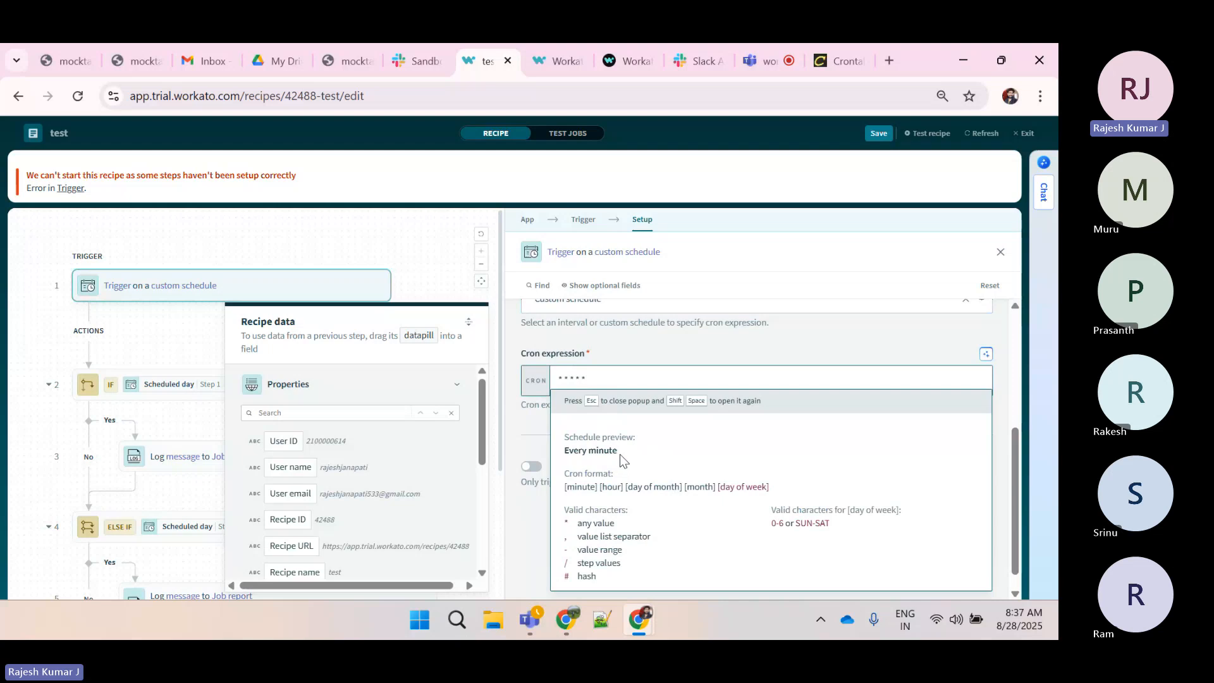
# Highlight the schedule preview and save the recipe
pyautogui.moveTo(619, 454); pyautogui.dragTo(564, 445)
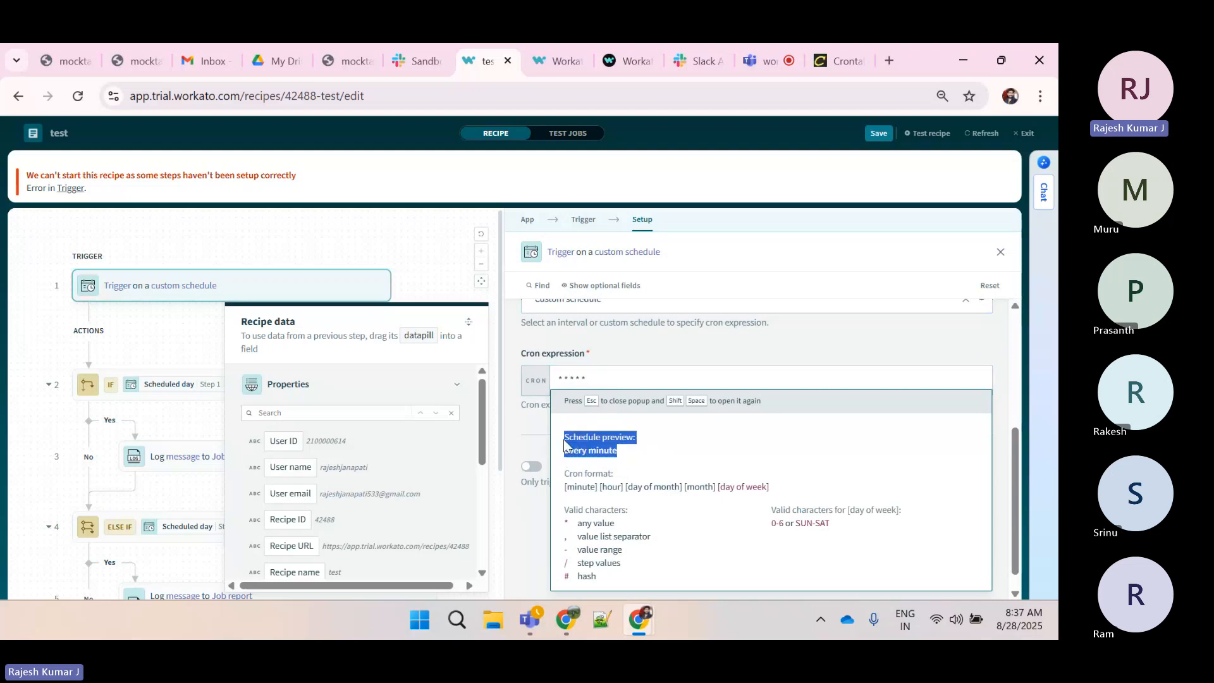
pyautogui.click(596, 450)
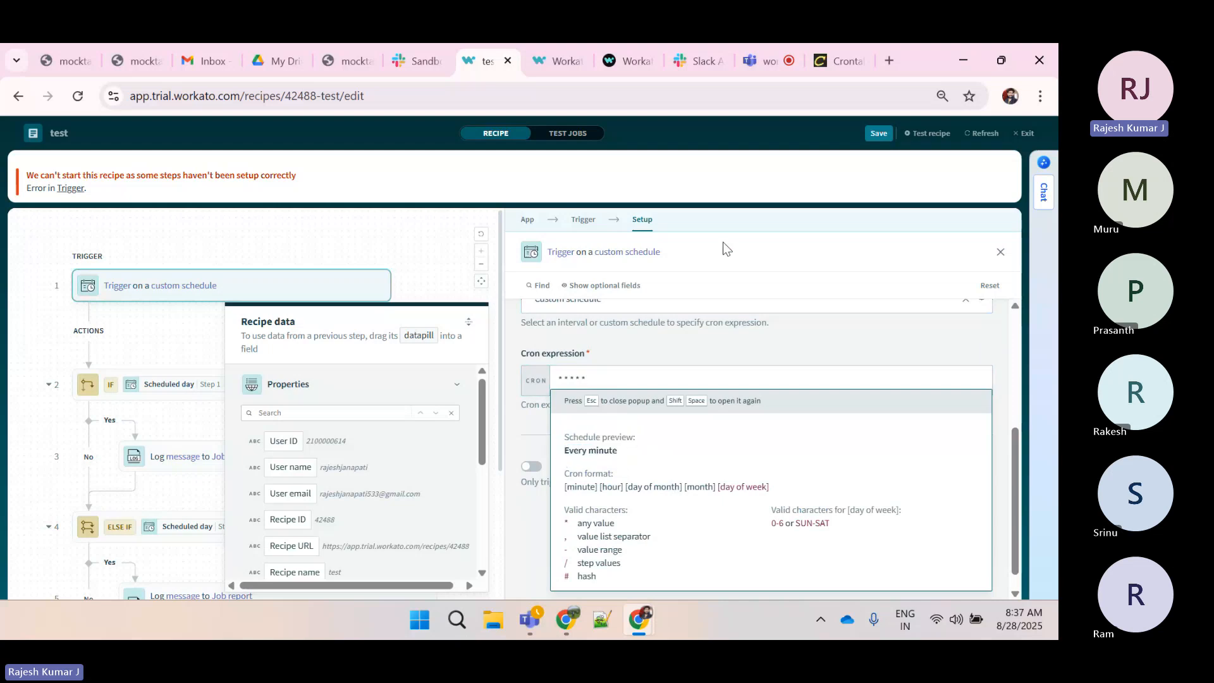
pyautogui.click(877, 134)
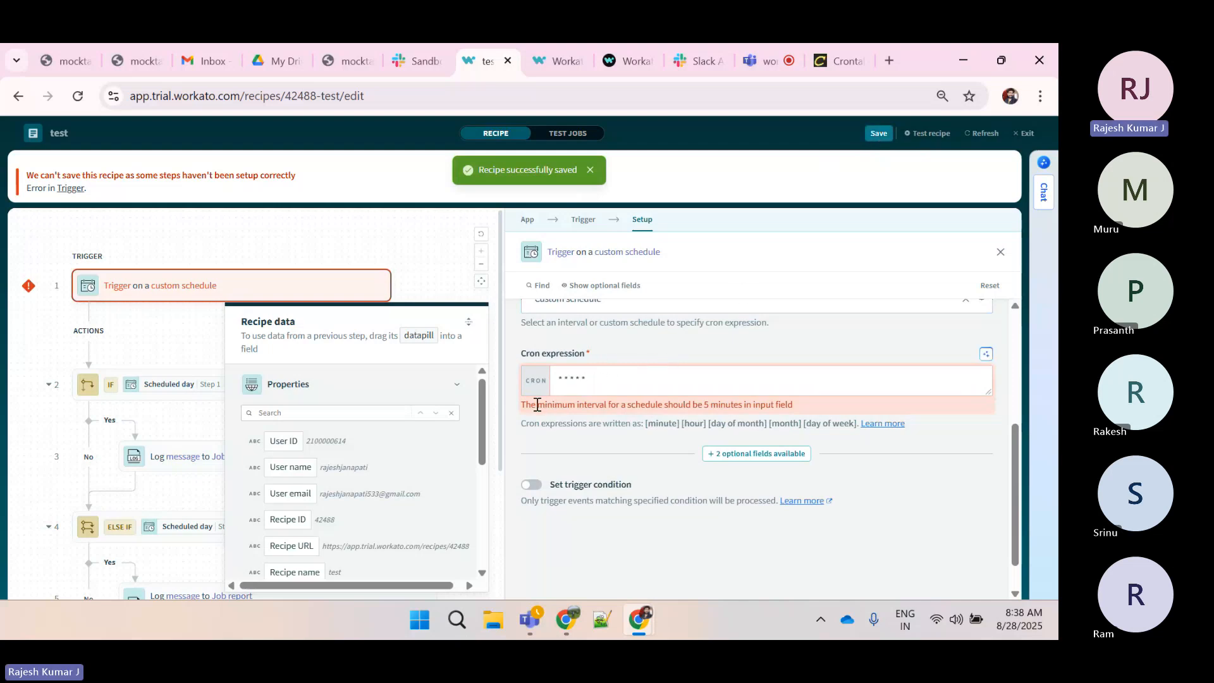
# Examine the validation note under the cron expression field
pyautogui.moveTo(536, 404); pyautogui.dragTo(799, 403)
pyautogui.click(799, 403)
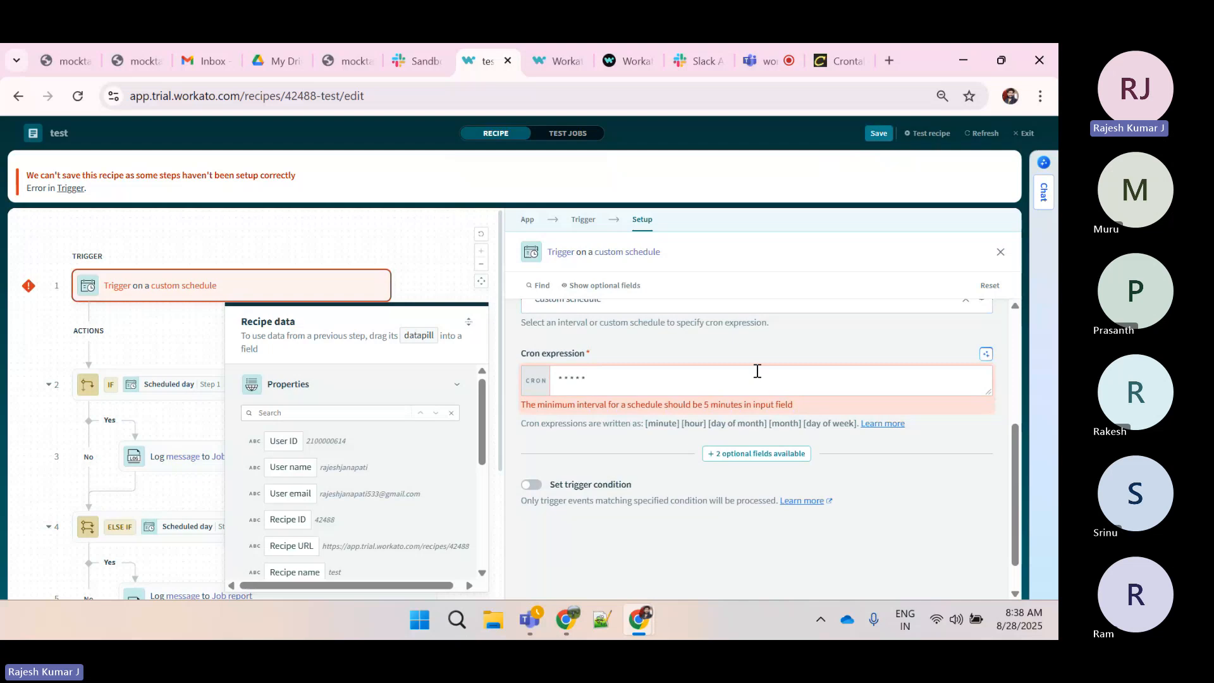
pyautogui.scroll(2, 757, 371)
pyautogui.scroll(-2, 757, 371)
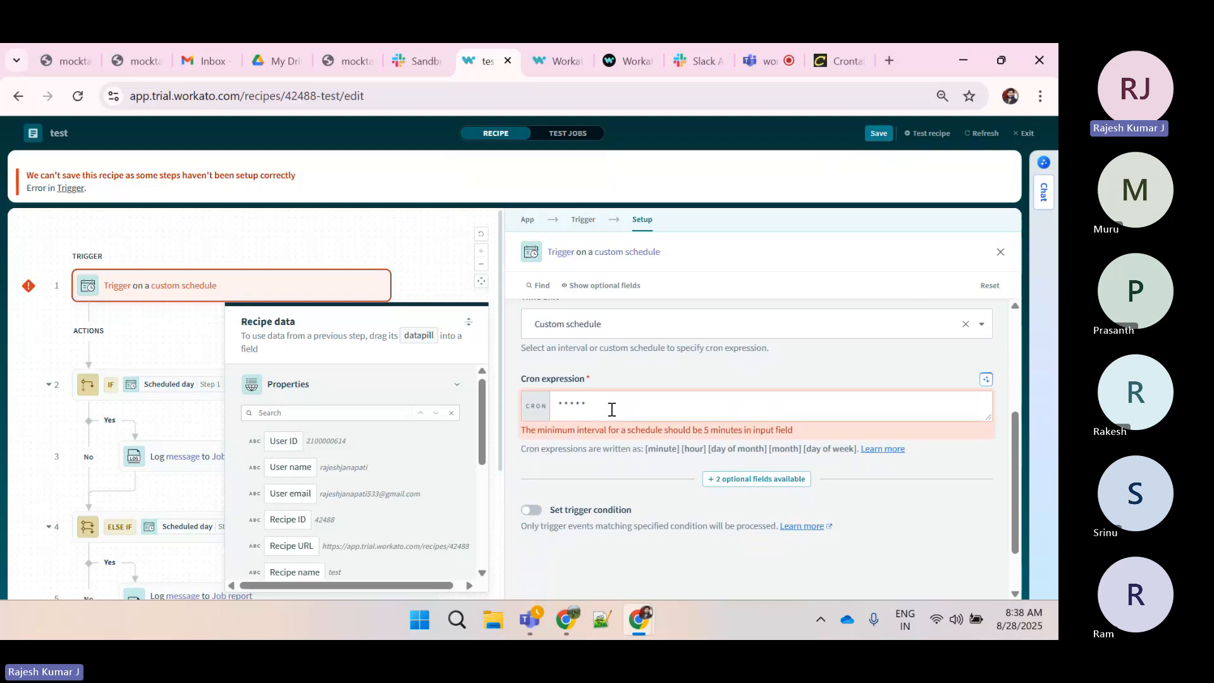
# Switch the trigger's time unit back to Minutes, set it to trigger every 5 minutes, and save the recipe
pyautogui.moveTo(522, 431); pyautogui.dragTo(803, 431)
pyautogui.click(815, 427)
pyautogui.scroll(1, 814, 428)
pyautogui.click(705, 352)
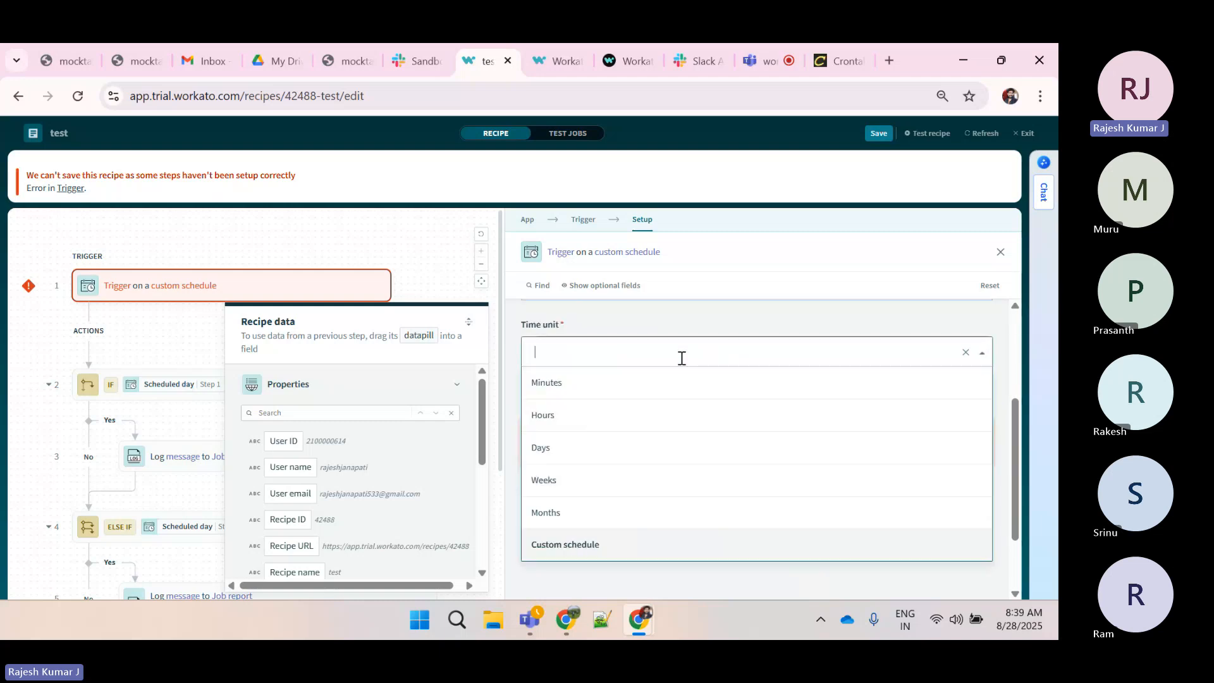
pyautogui.click(588, 383)
pyautogui.click(615, 436)
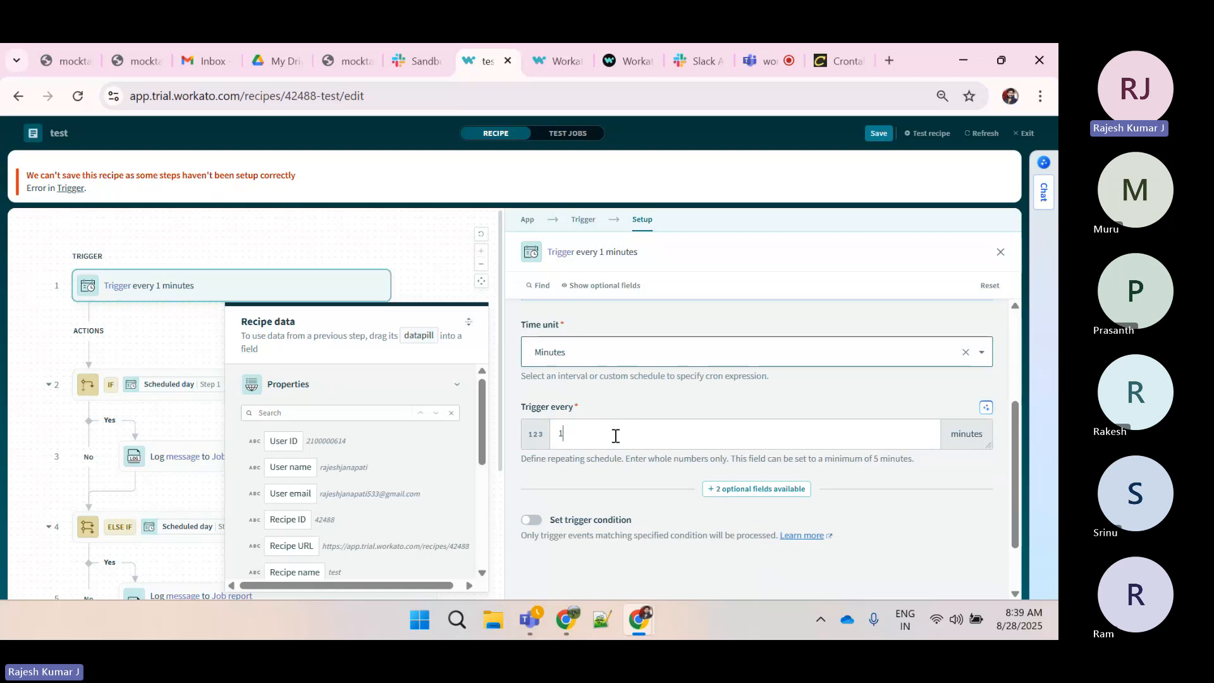
pyautogui.press('BackSpace')
pyautogui.write('5')
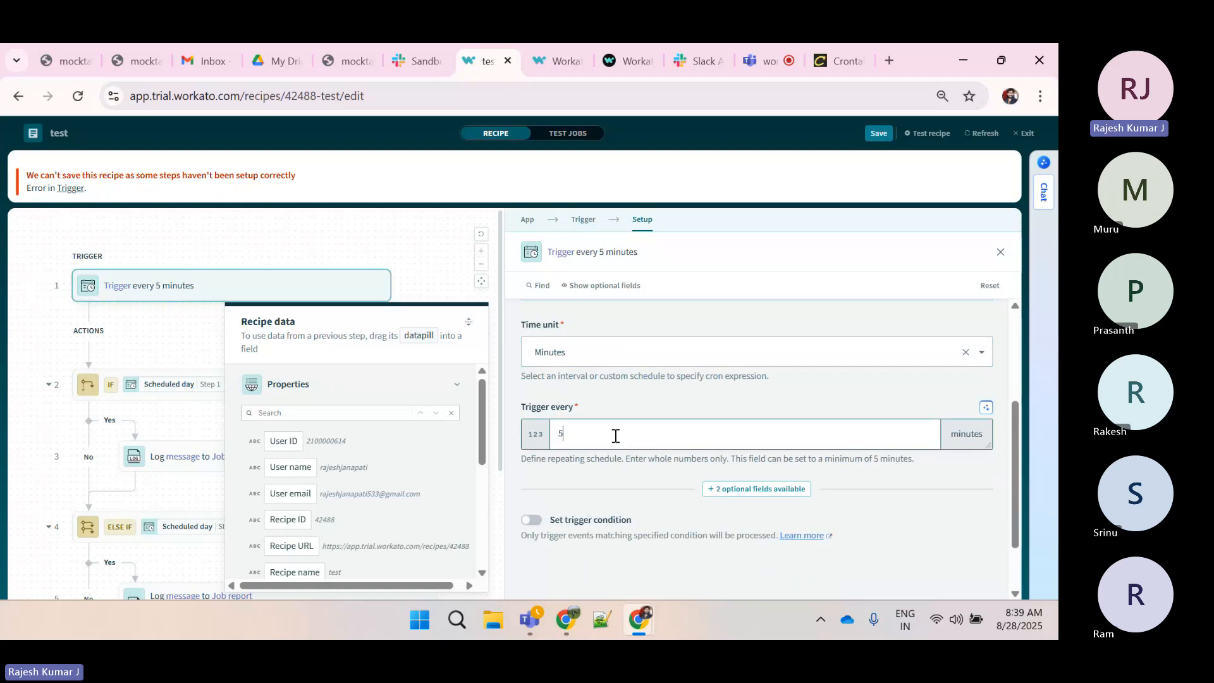
pyautogui.scroll(-1, 615, 436)
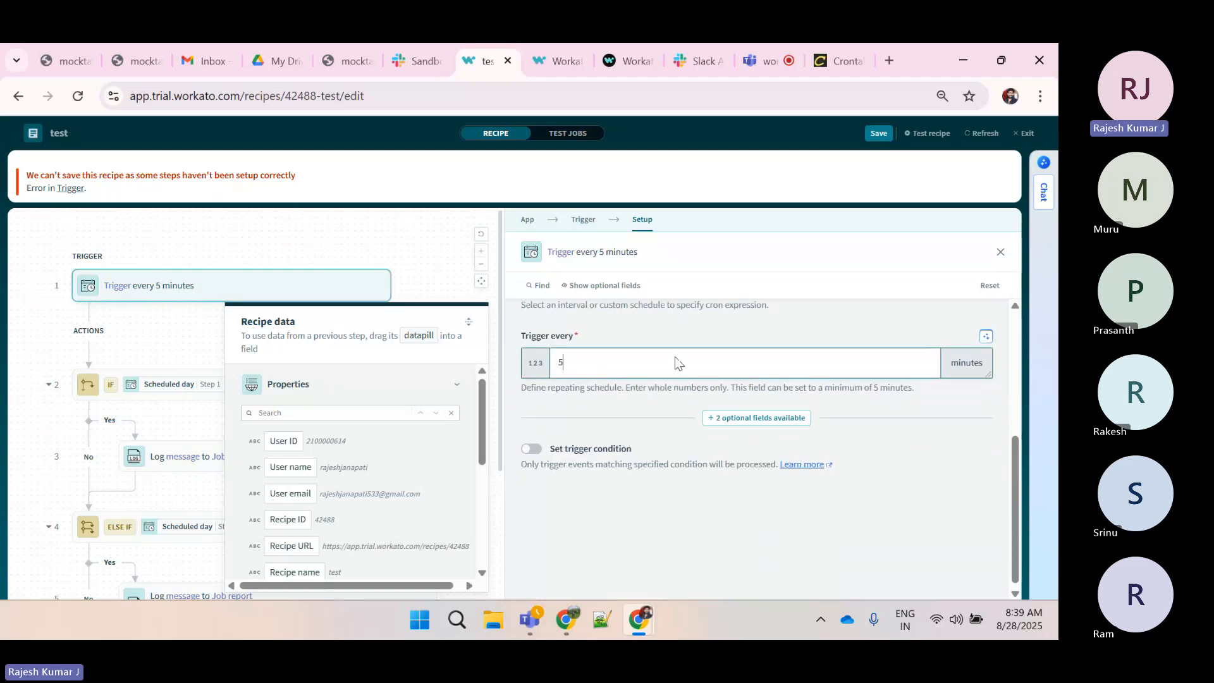
pyautogui.click(879, 135)
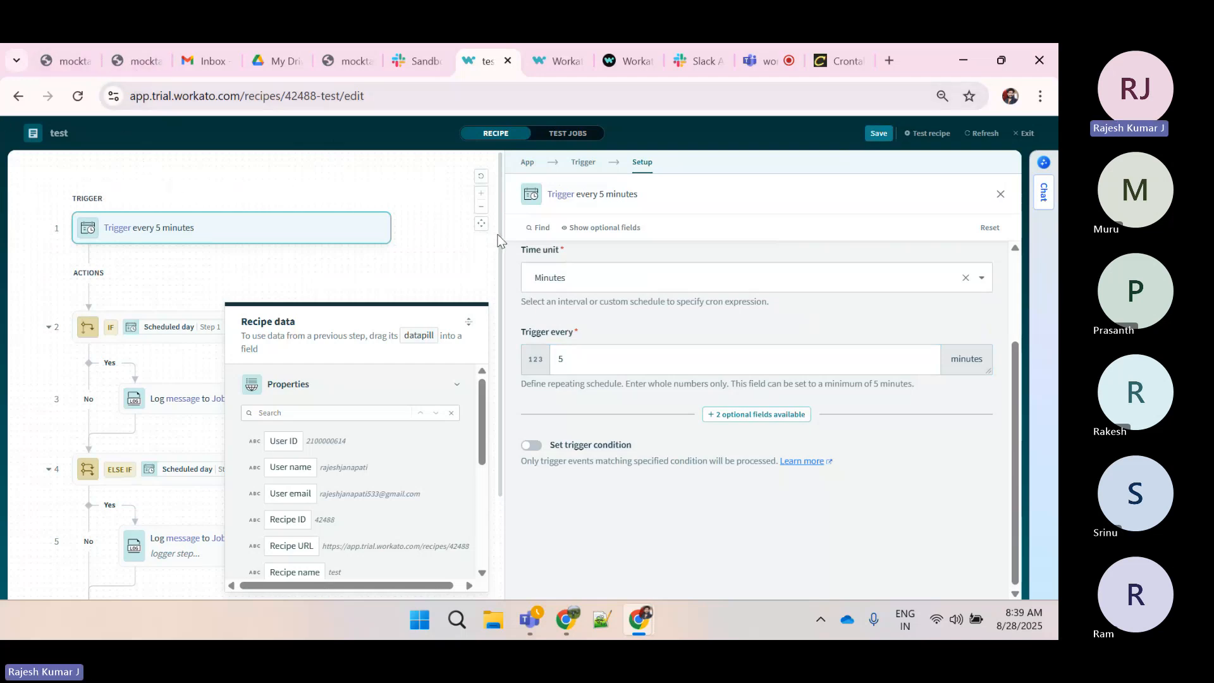
# Exit the recipe editor and open the recipe's VLR_Training/sample folder
pyautogui.scroll(2, 526, 371)
pyautogui.scroll(-2, 569, 369)
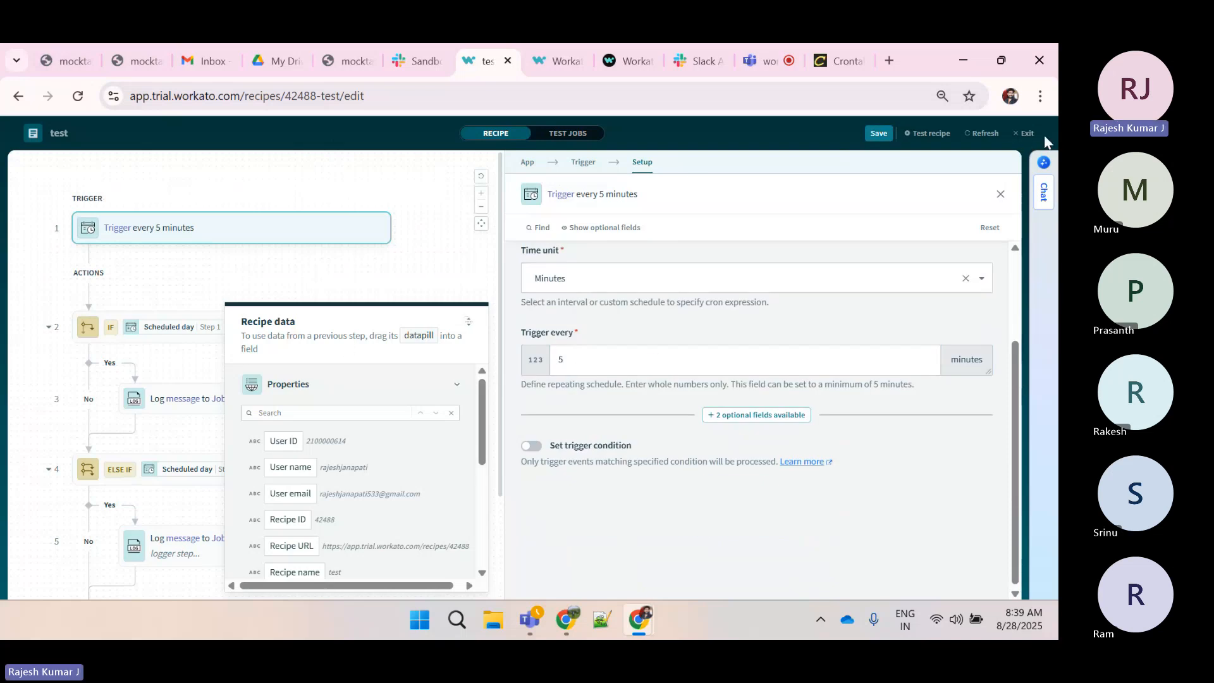
pyautogui.click(1025, 135)
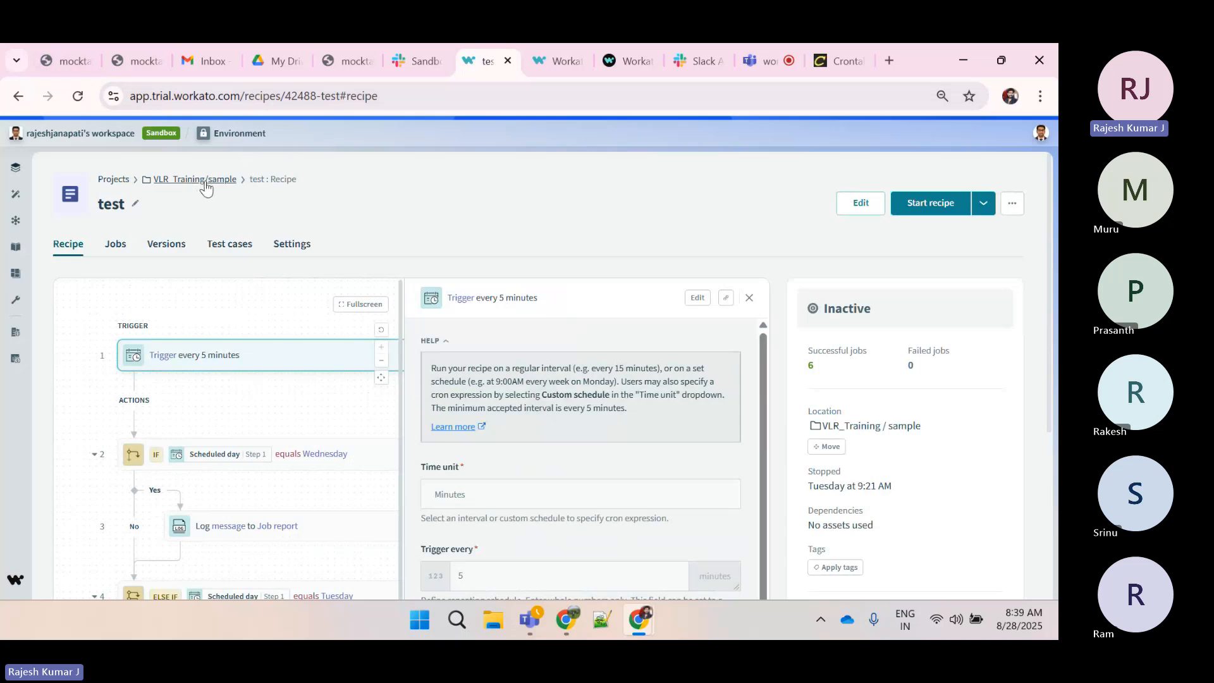
pyautogui.click(233, 180)
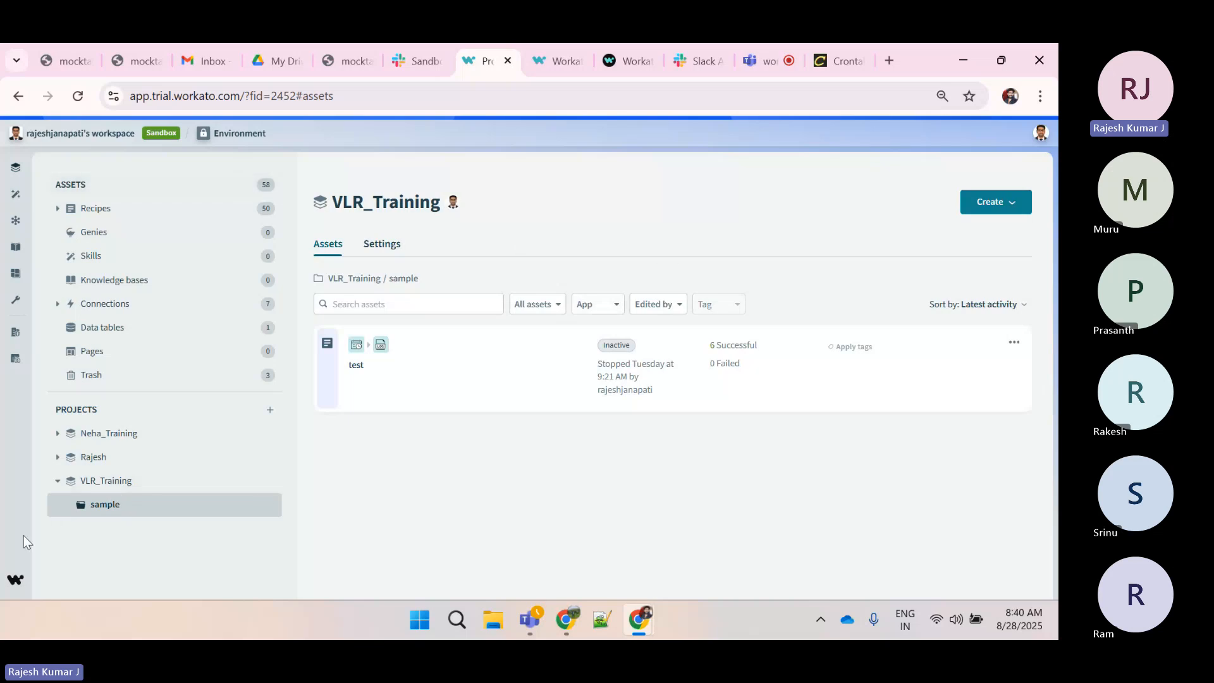
# Create a new folder named Function_Call in the VLR_Training project
pyautogui.click(256, 481)
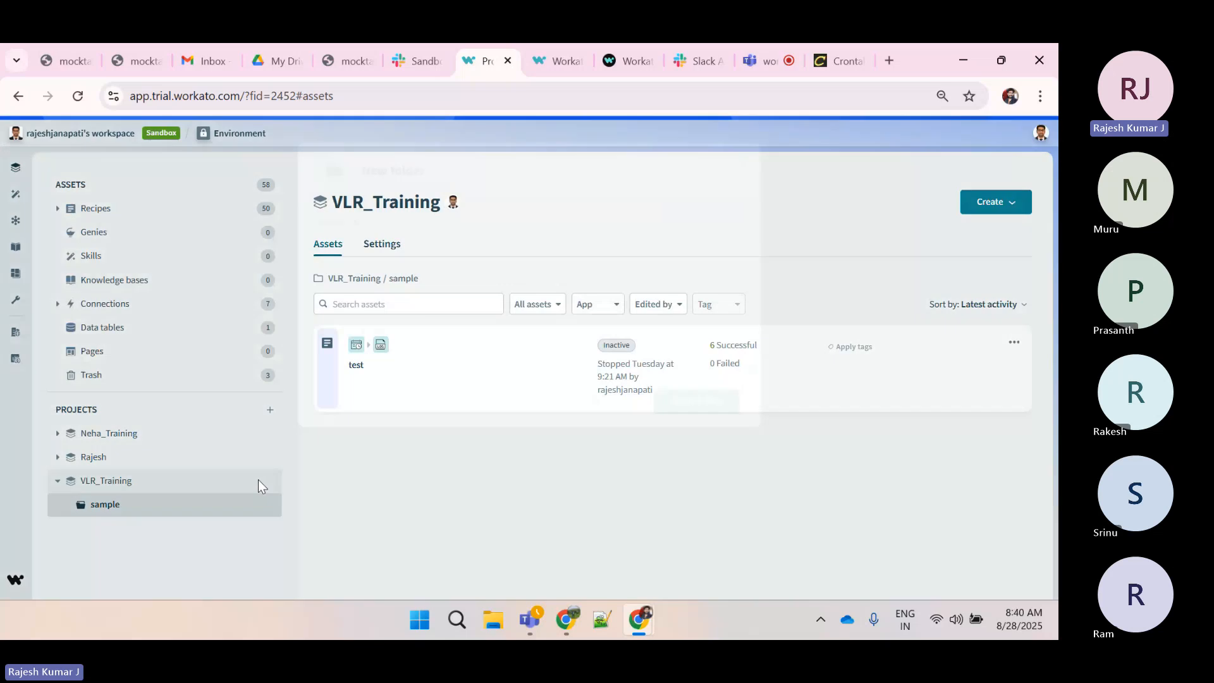
pyautogui.write('Fun')
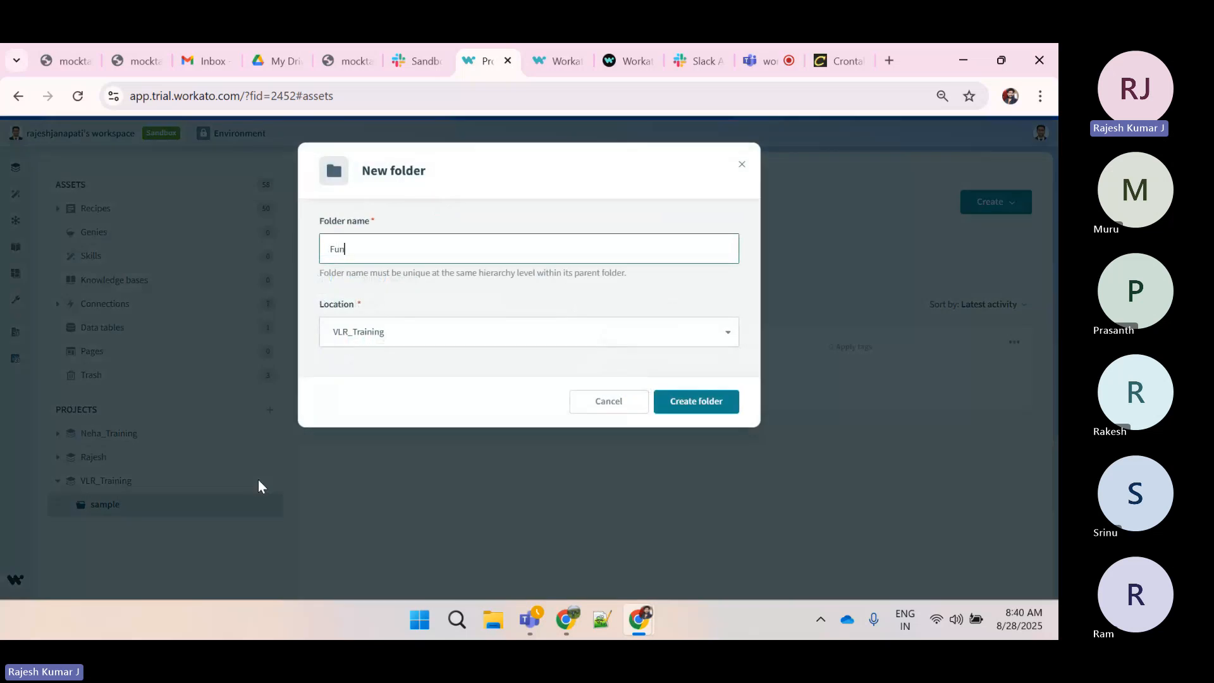
pyautogui.write('ction')
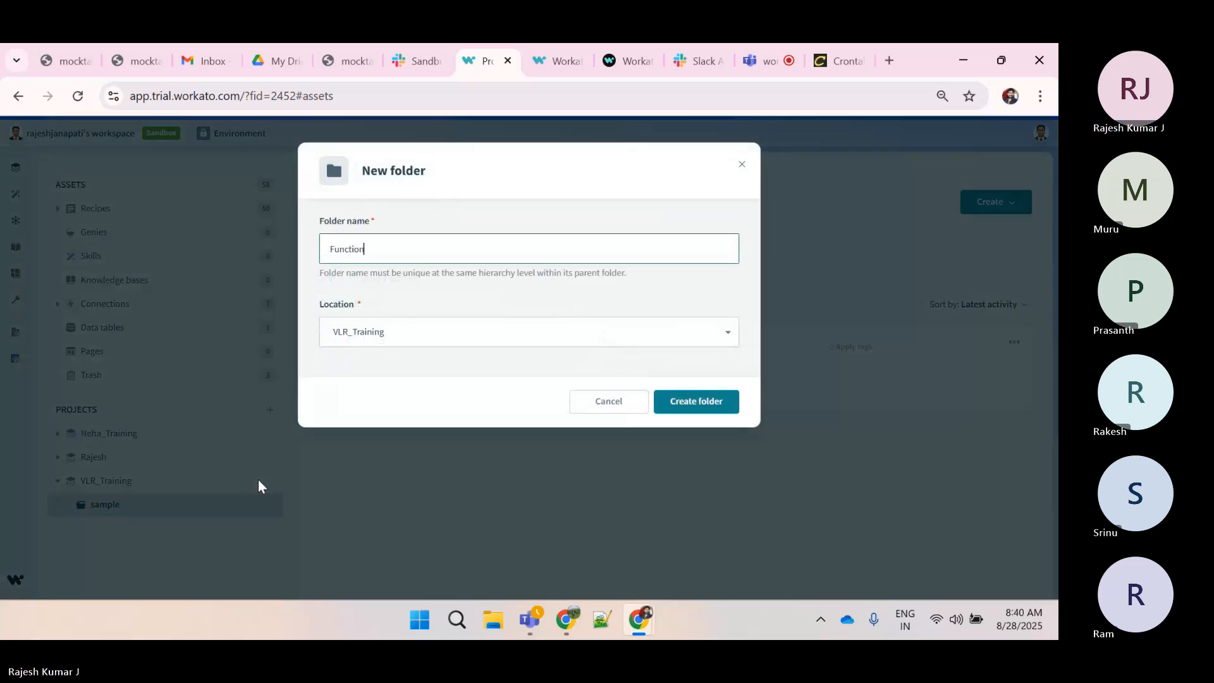
pyautogui.write('_Call')
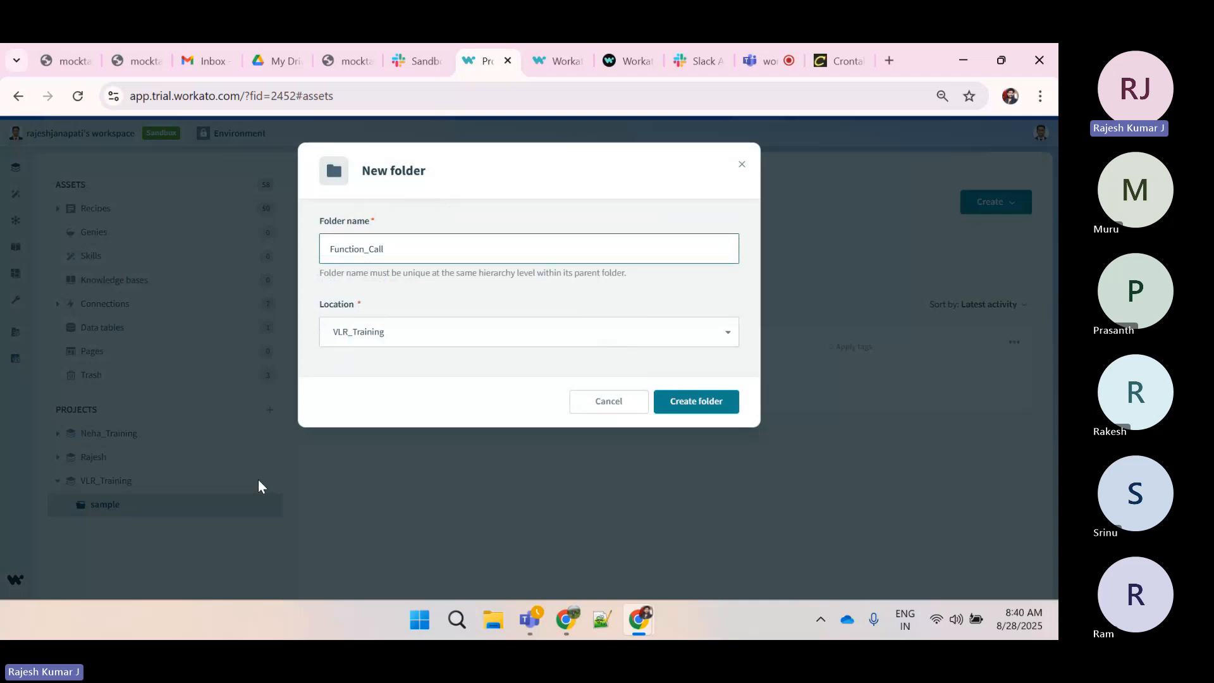
pyautogui.click(699, 401)
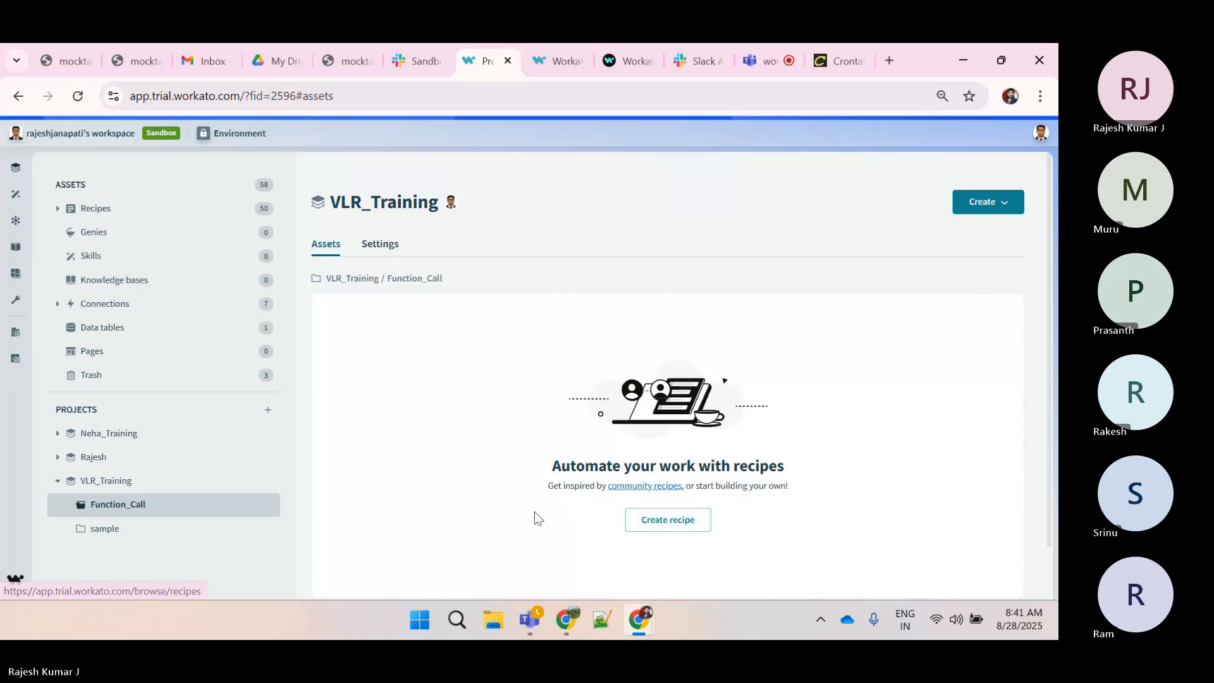
# Reopen the test recipe in edit mode and review its steps
pyautogui.click(105, 532)
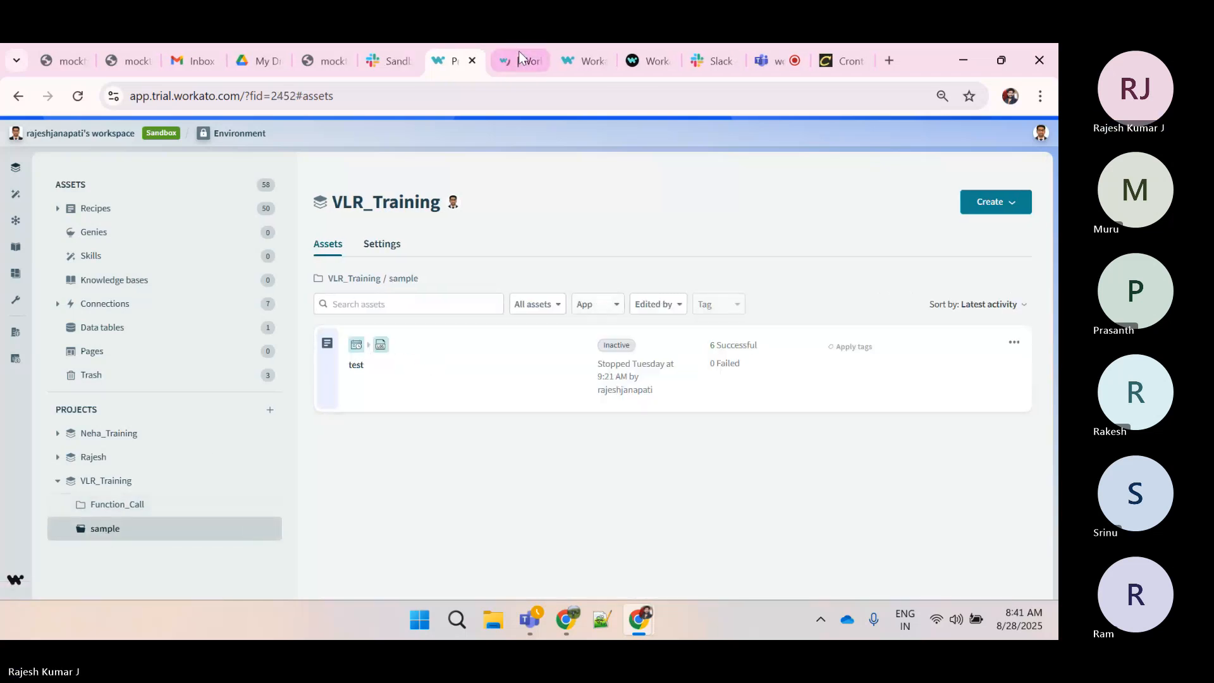
pyautogui.click(520, 58)
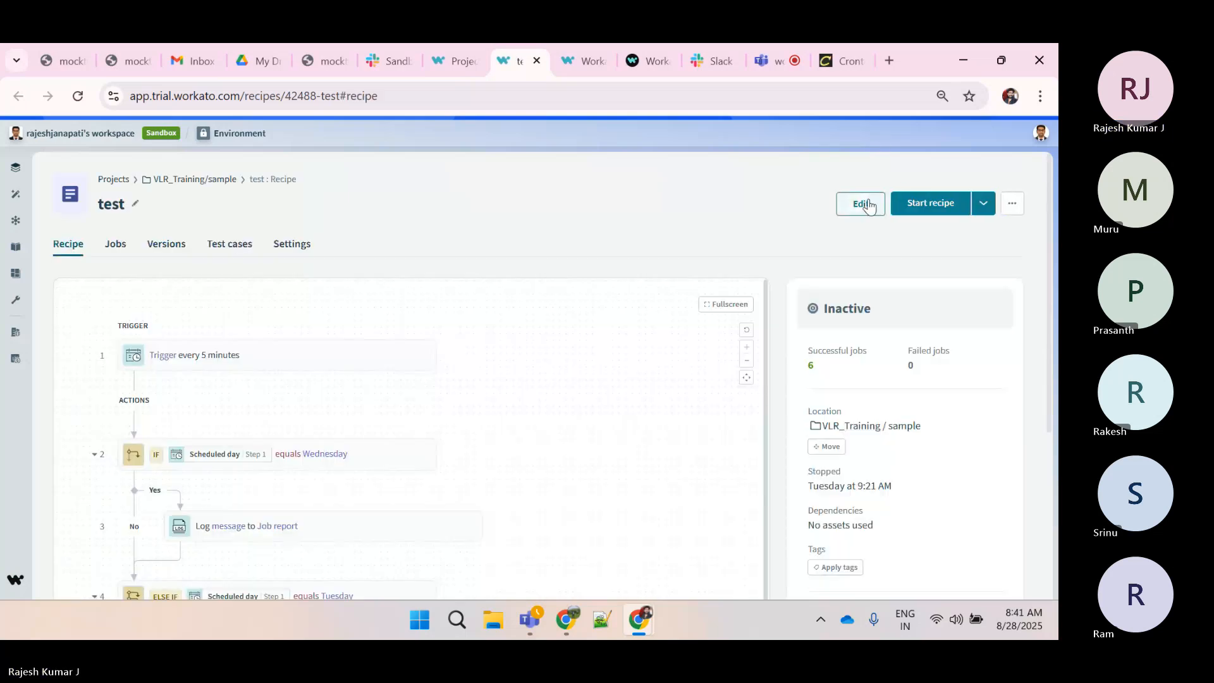
pyautogui.click(889, 201)
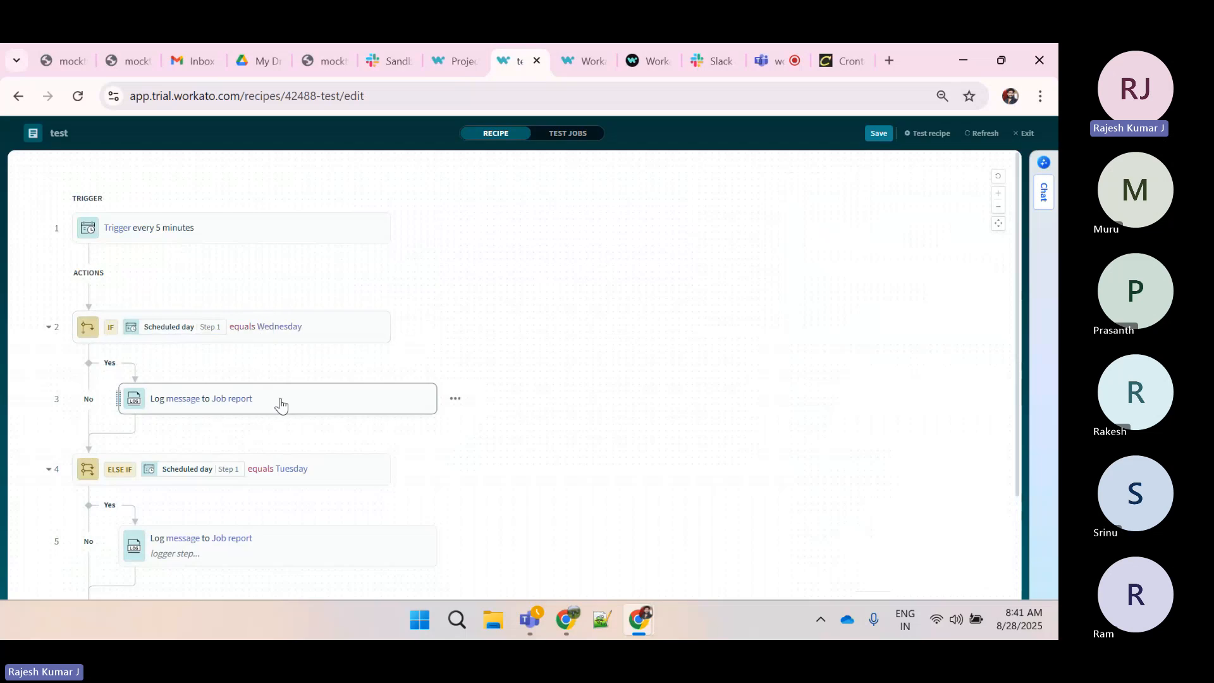
pyautogui.scroll(-2, 281, 405)
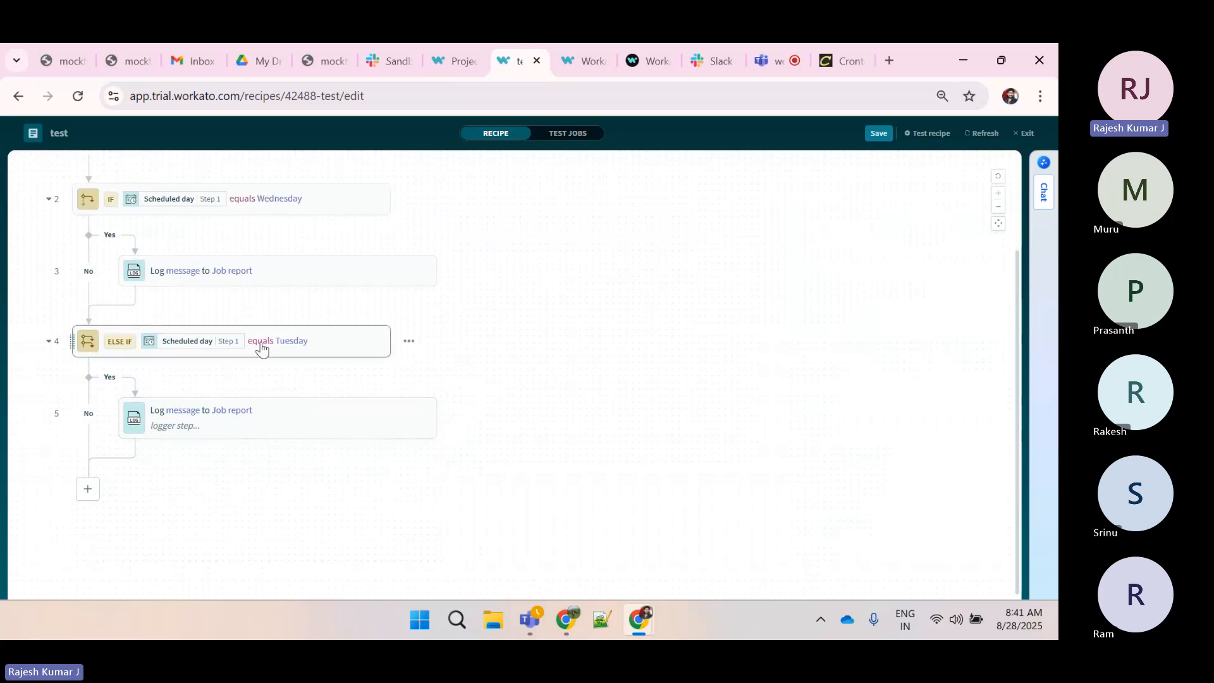
pyautogui.scroll(2, 284, 408)
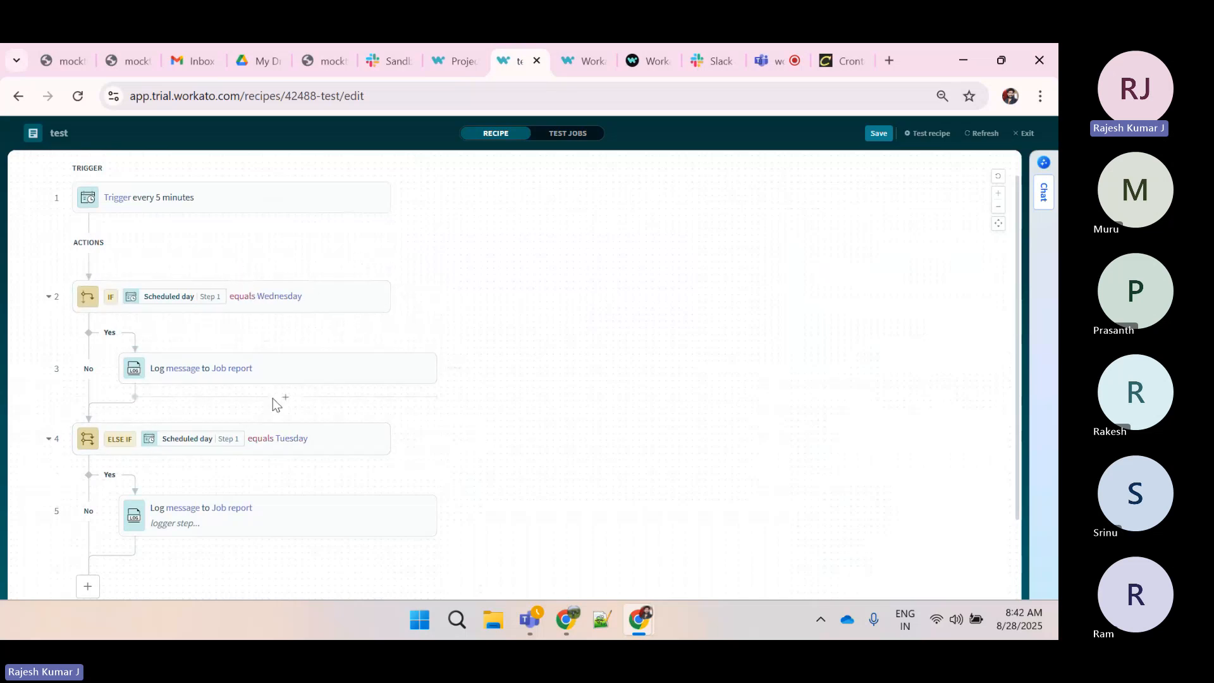
pyautogui.moveTo(276, 303)
pyautogui.click(445, 46)
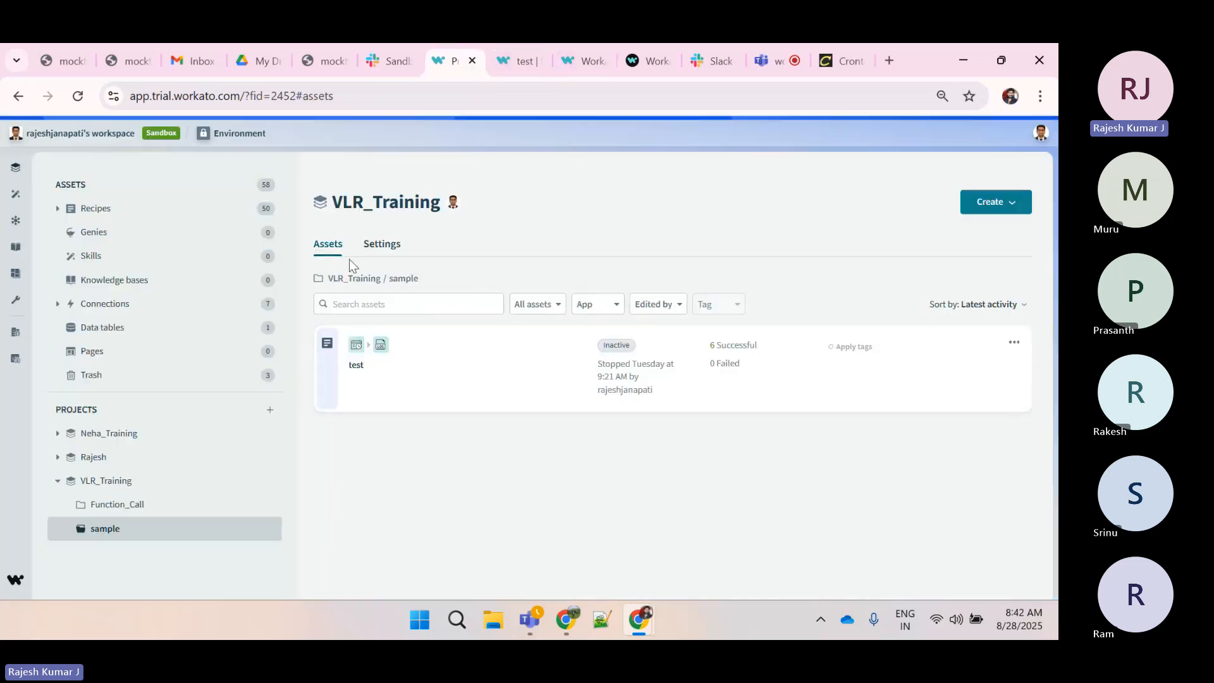
# Create a new recipe named Parent_Recipe in the Function_Call folder and start building it
pyautogui.click(153, 500)
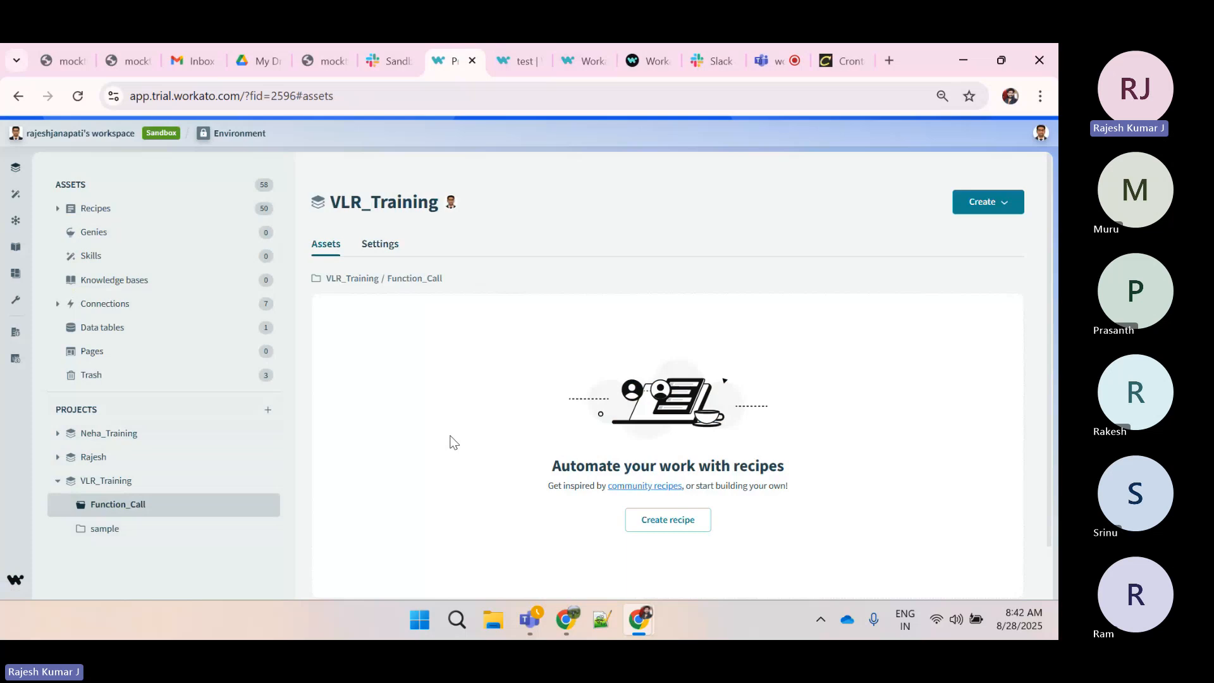
pyautogui.click(680, 528)
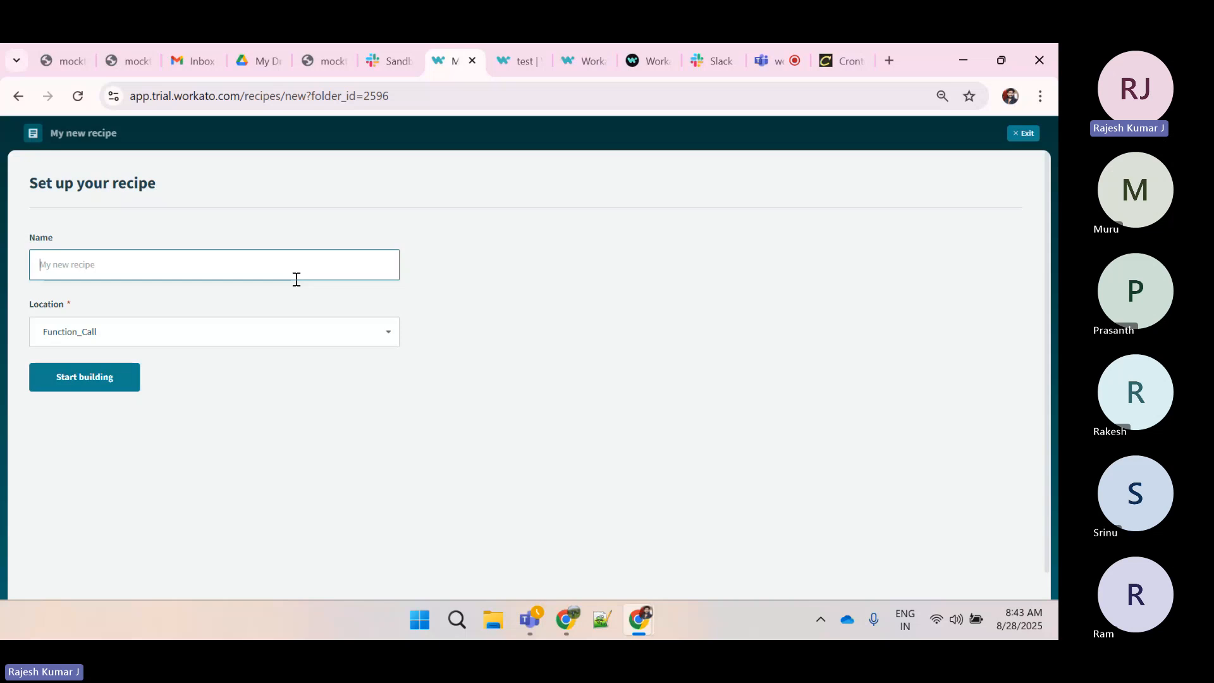
pyautogui.write('Parent_Recipe')
pyautogui.click(97, 377)
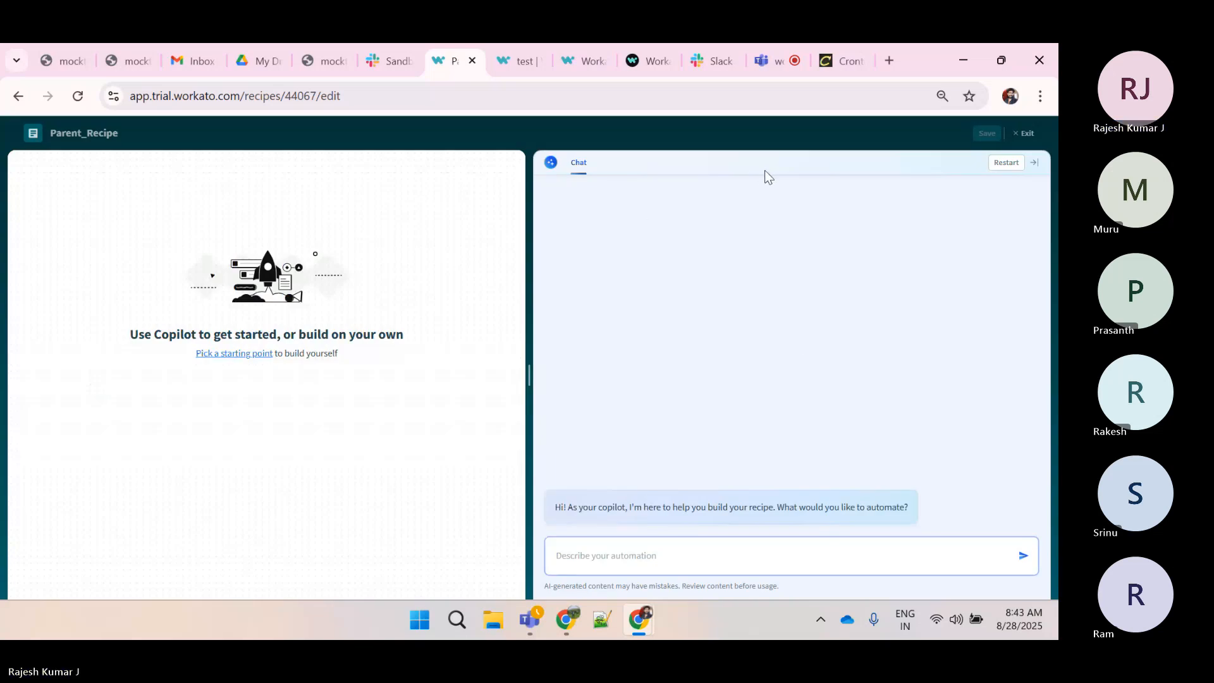
# Start the recipe from a Run on a schedule trigger and open the trigger's settings
pyautogui.click(1034, 163)
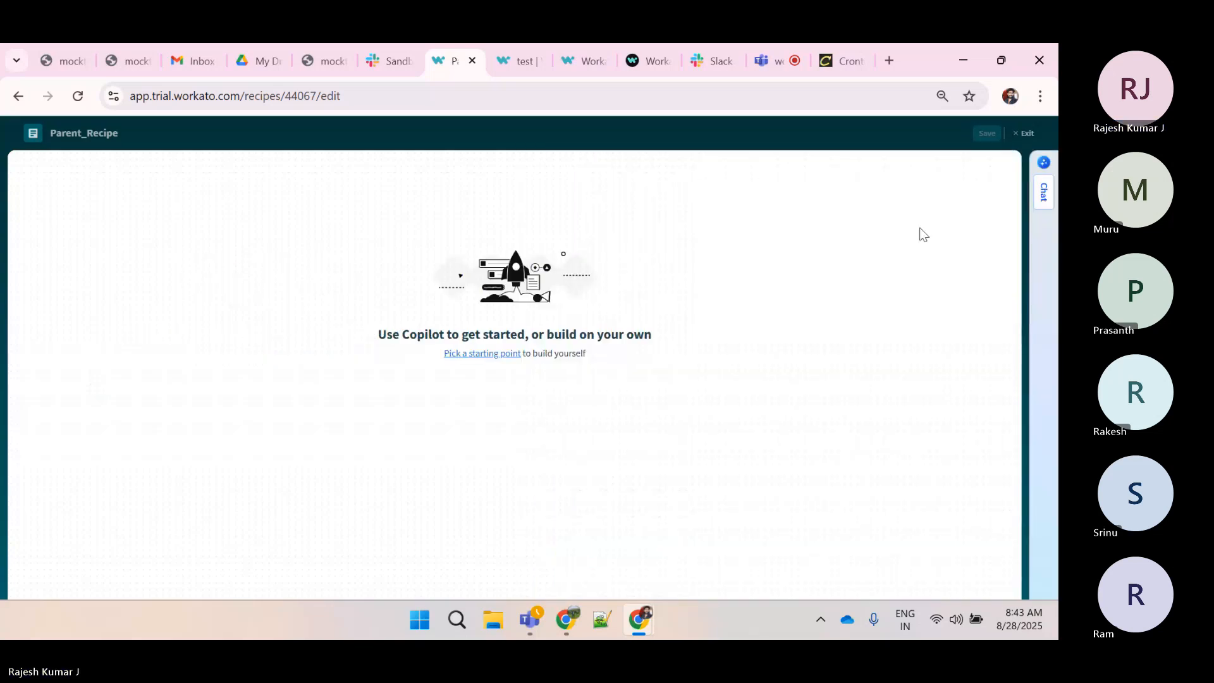
pyautogui.click(464, 356)
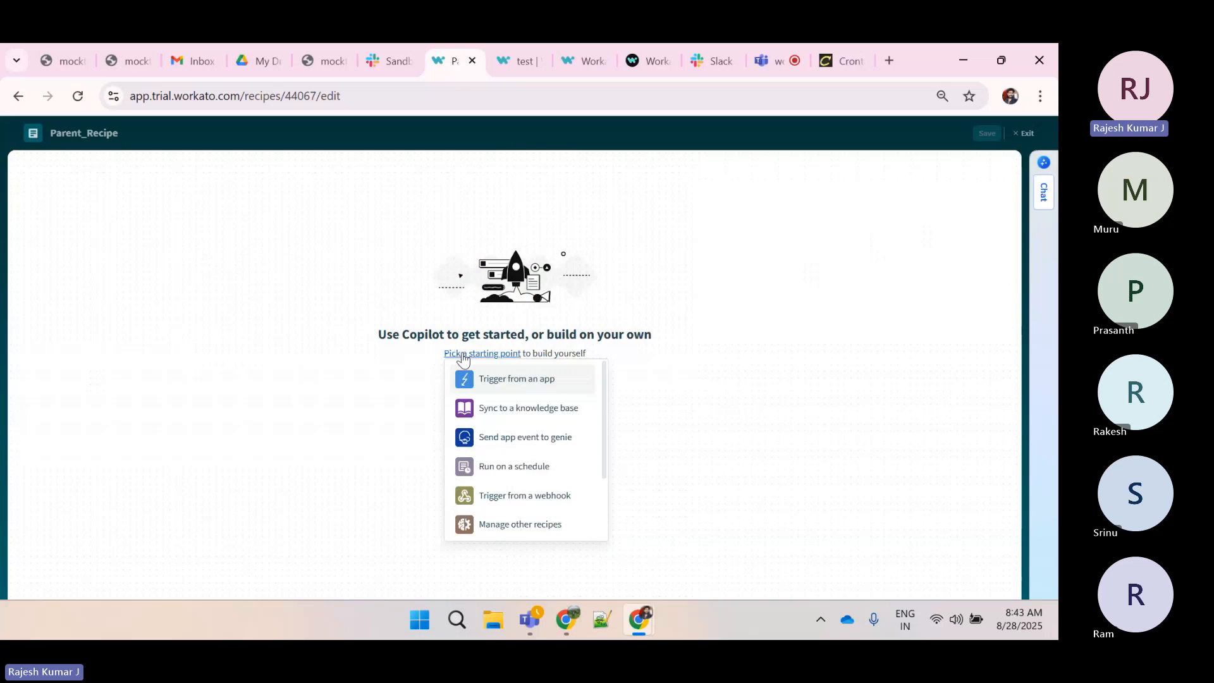
pyautogui.click(502, 471)
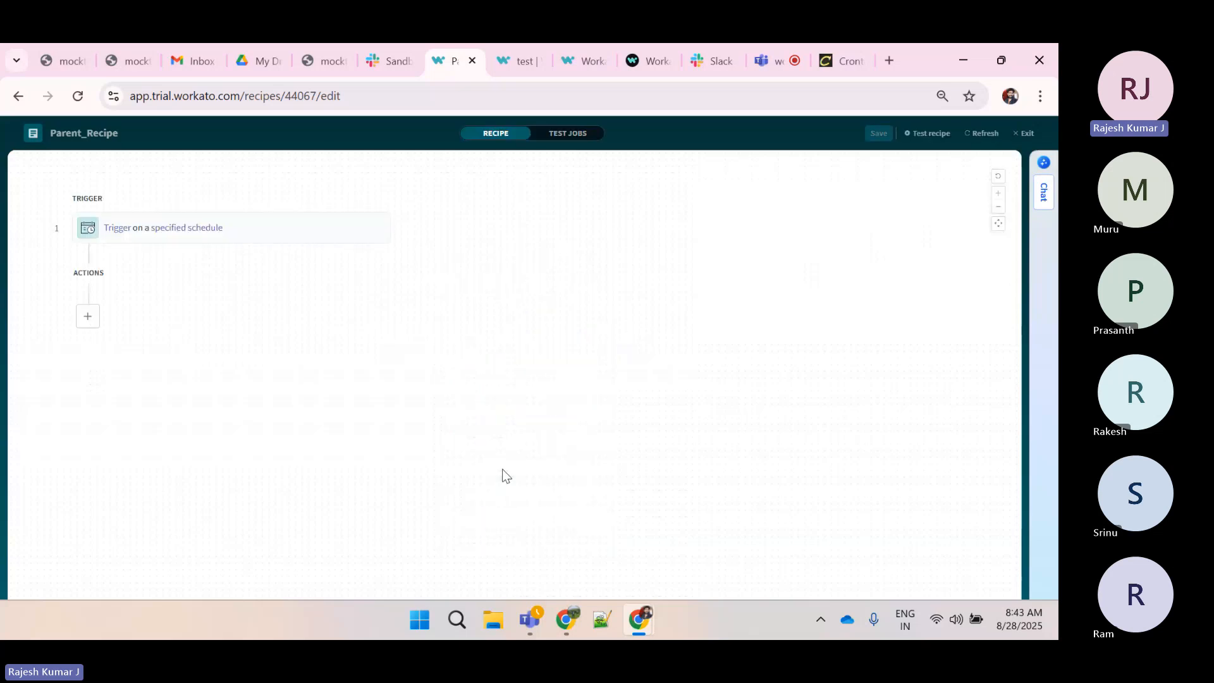
pyautogui.click(264, 235)
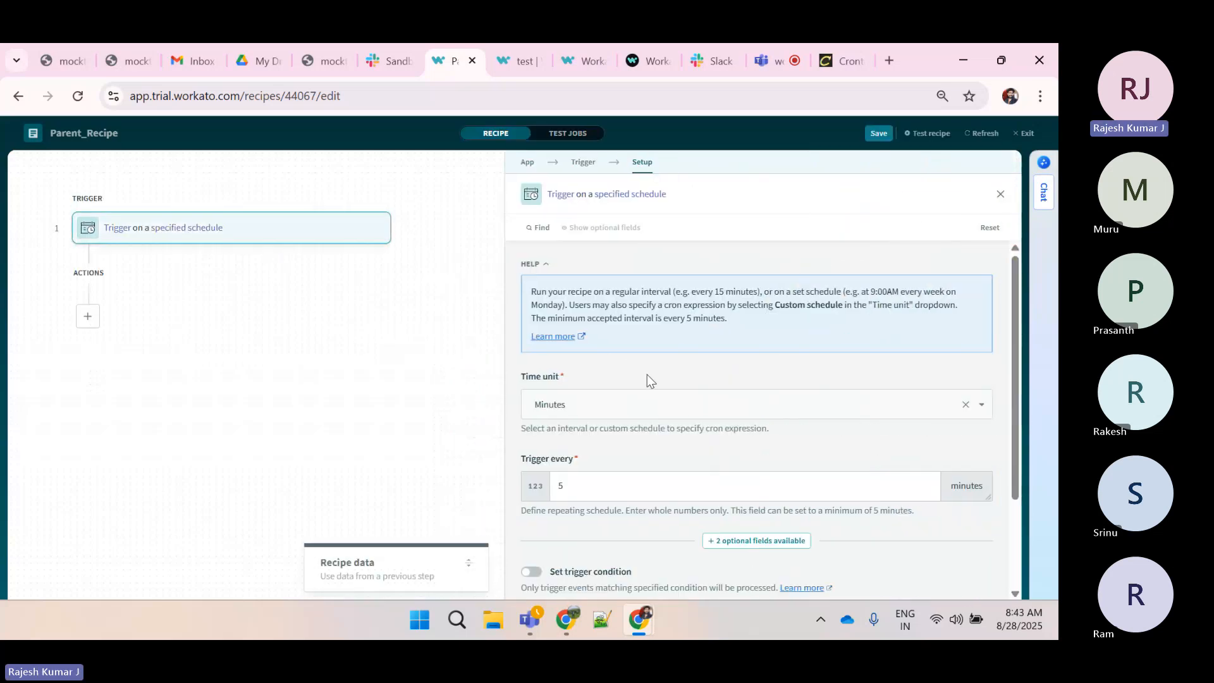
pyautogui.scroll(-3, 679, 444)
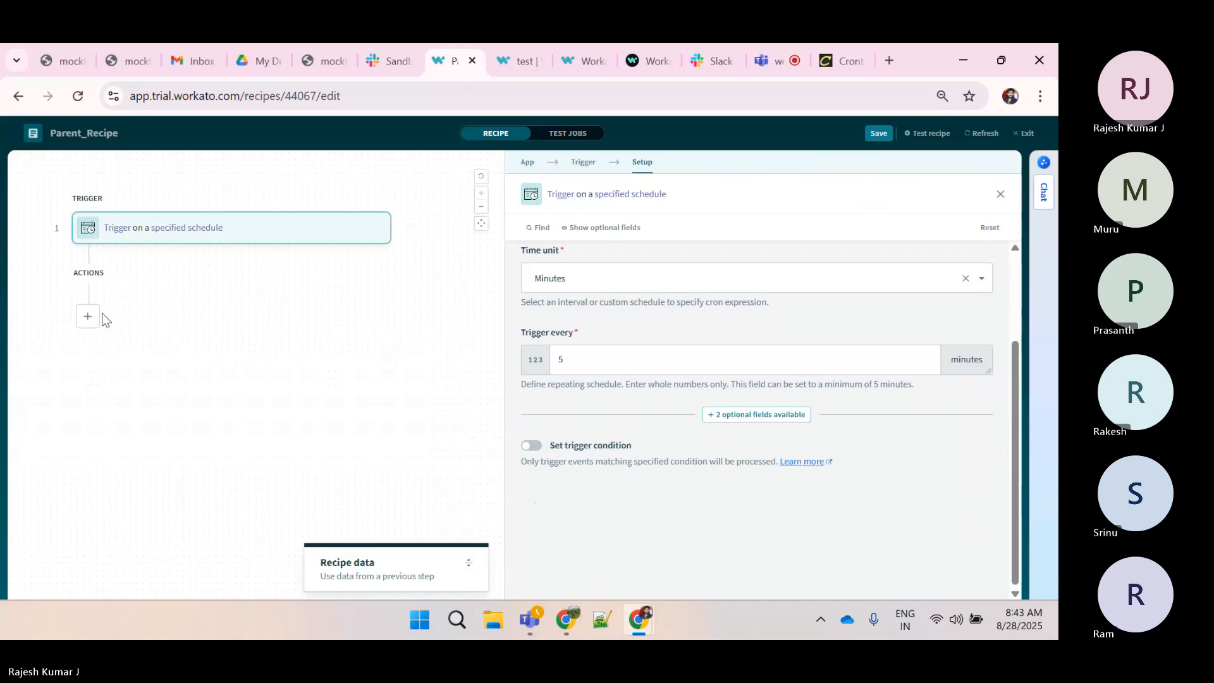
# Add an action step using the Logger app's Log message to Job report action
pyautogui.click(88, 316)
pyautogui.click(100, 326)
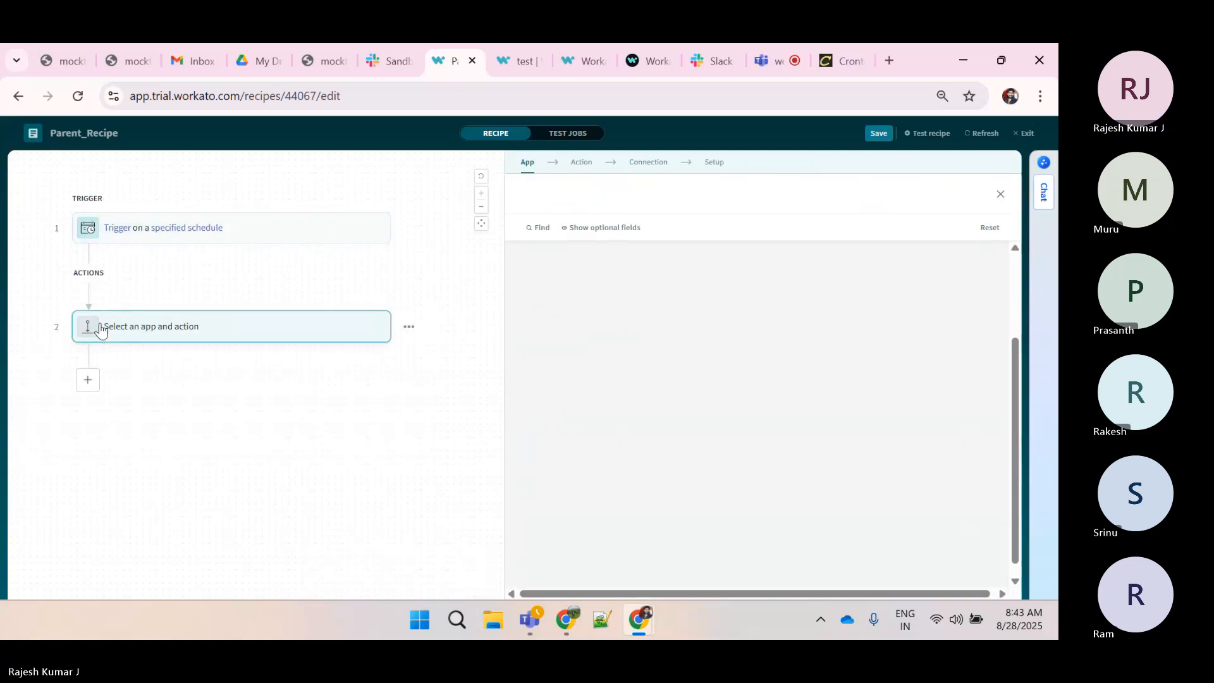
pyautogui.write('logger')
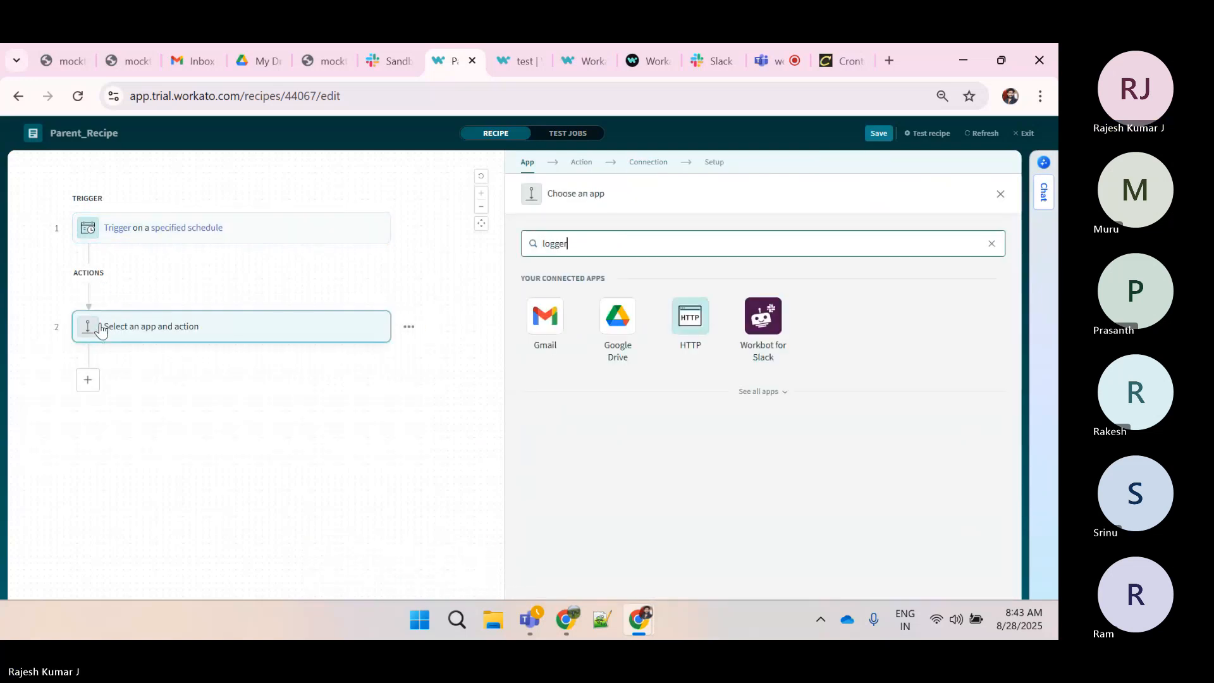
pyautogui.click(548, 316)
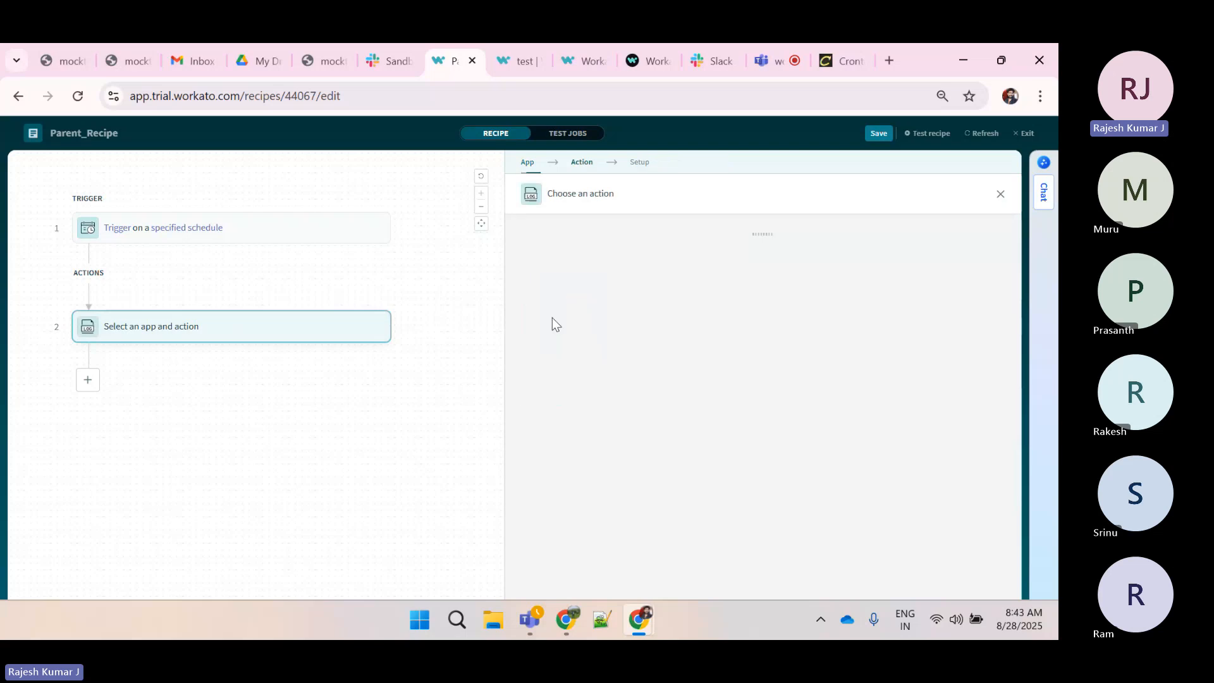
pyautogui.click(599, 365)
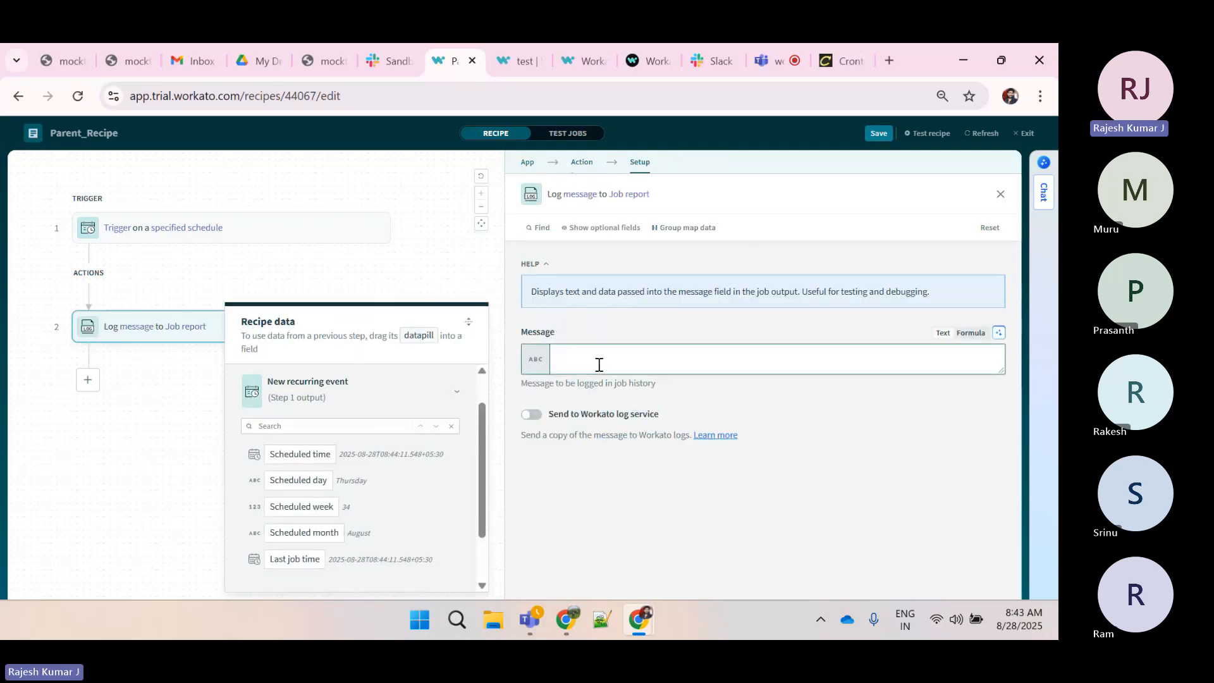
# Set the log message to Workato
pyautogui.write('send data to child..')
pyautogui.press('BackSpace')
pyautogui.press('BackSpace')
pyautogui.click(578, 360)
pyautogui.press('BackSpace')
pyautogui.press('BackSpace')
pyautogui.press('BackSpace')
pyautogui.press('BackSpace')
pyautogui.press('BackSpace')
pyautogui.press('Delete')
pyautogui.hotkey('ctrl', 'a')
pyautogui.write('Workato')
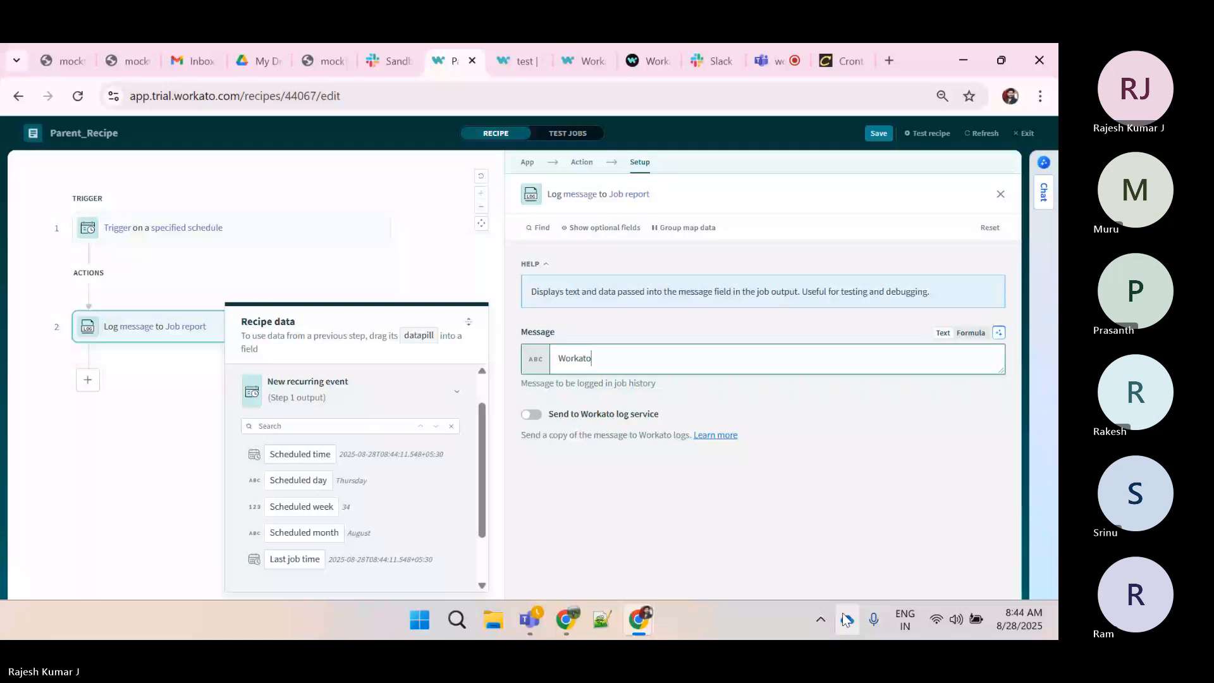
pyautogui.click(771, 58)
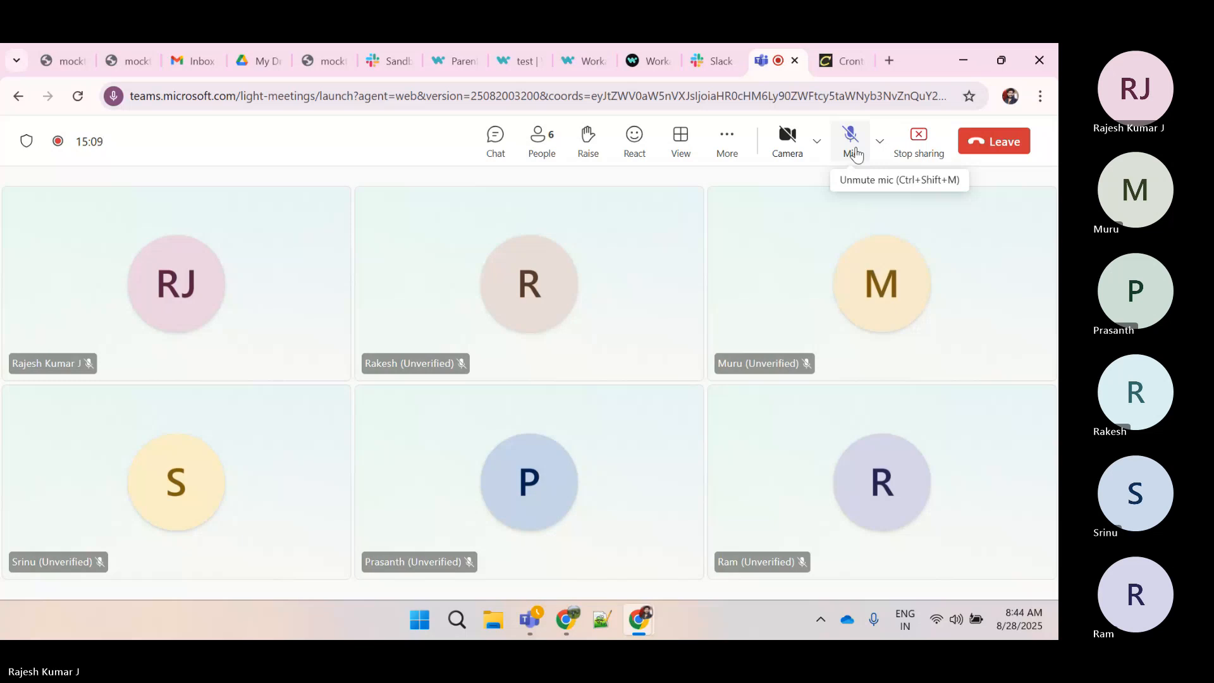
pyautogui.click(855, 153)
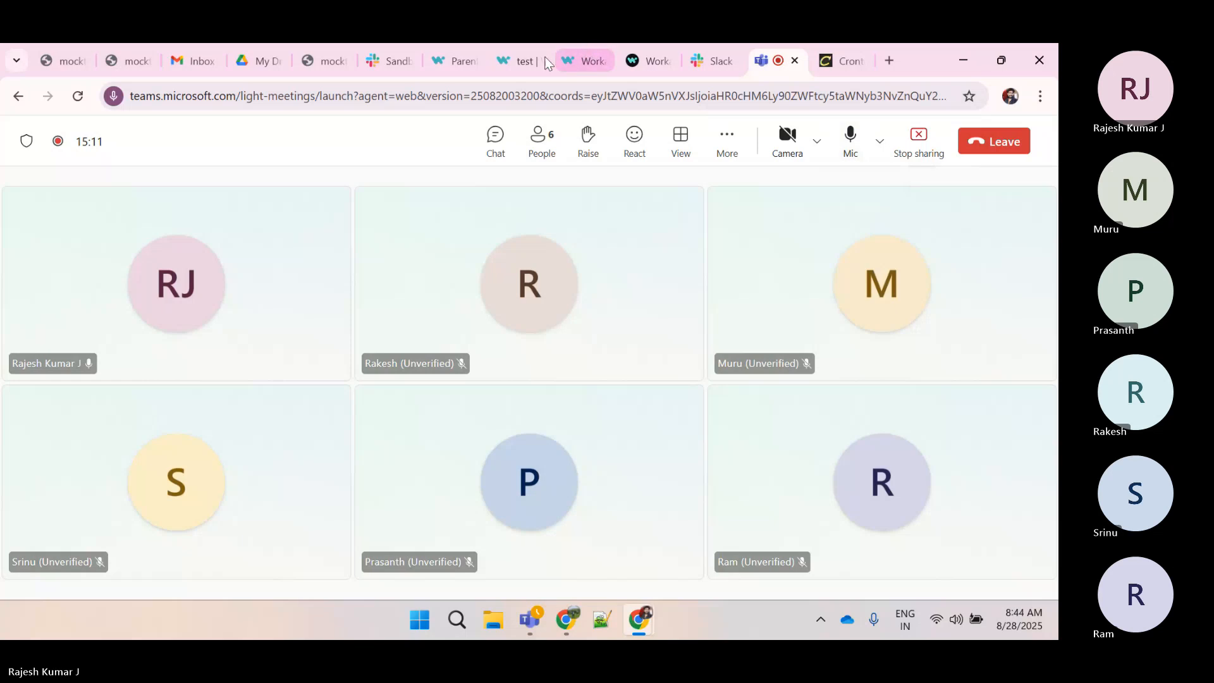
pyautogui.click(459, 56)
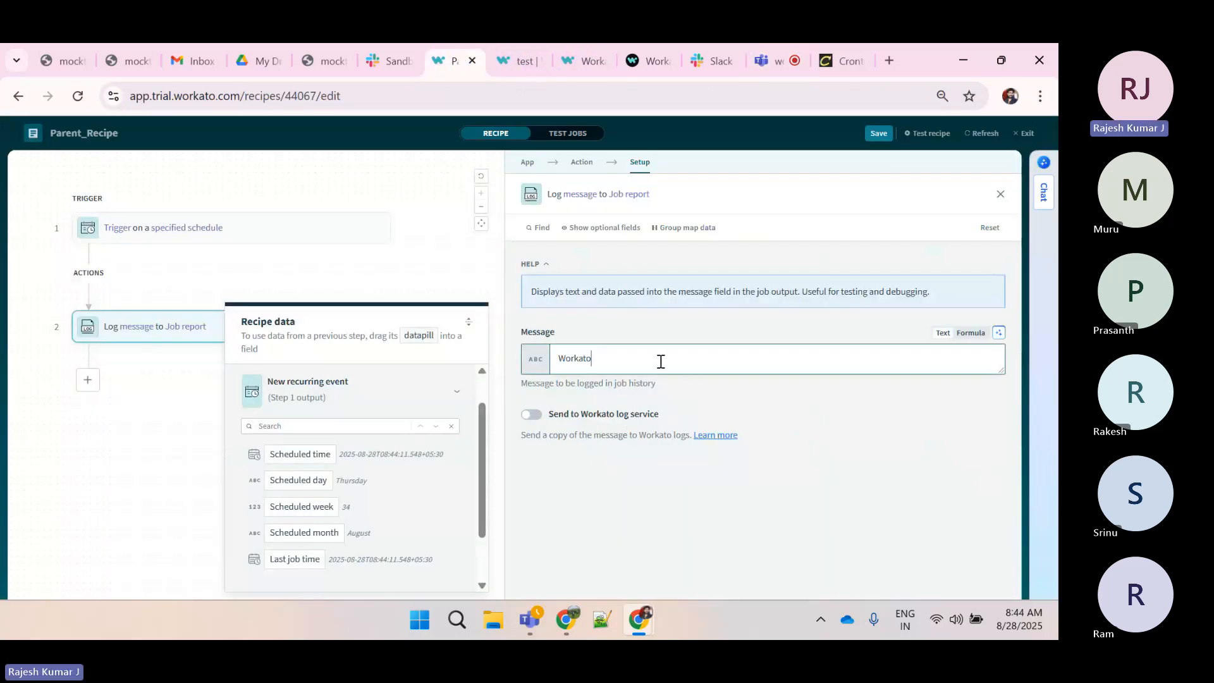
# Duplicate the Parent_Recipe browser tab and leave the duplicate's editor for the recipe overview
pyautogui.doubleClick(574, 358)
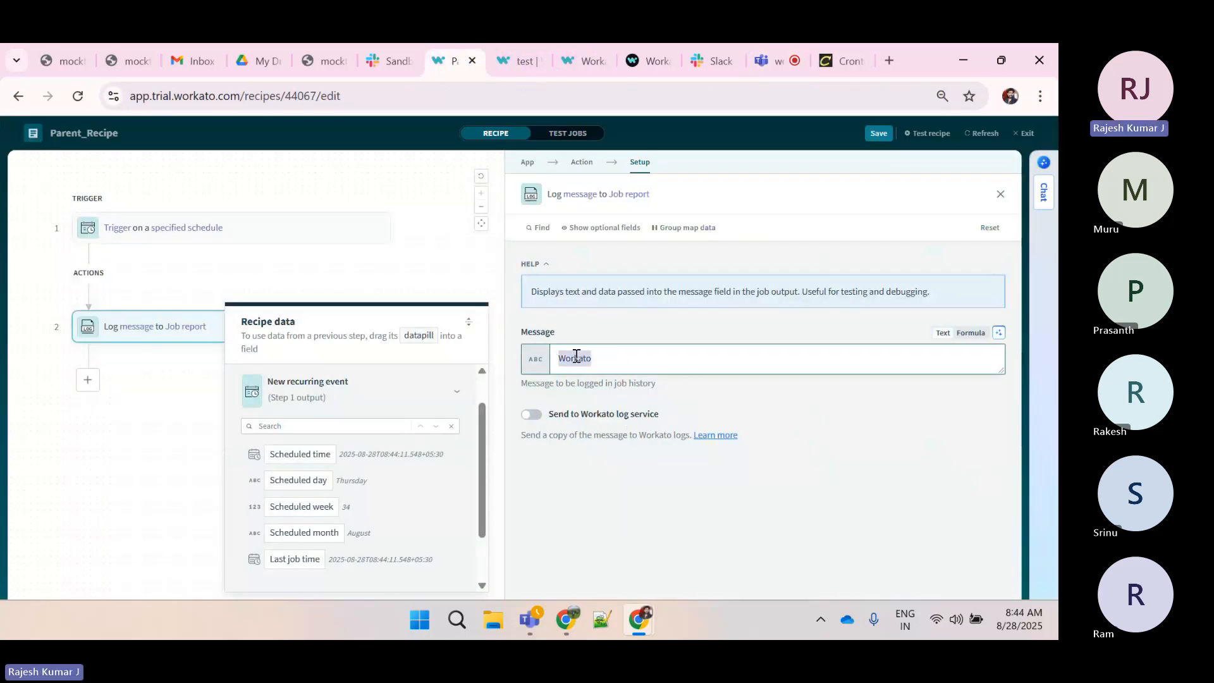
pyautogui.click(613, 359)
pyautogui.rightClick(446, 68)
pyautogui.click(502, 219)
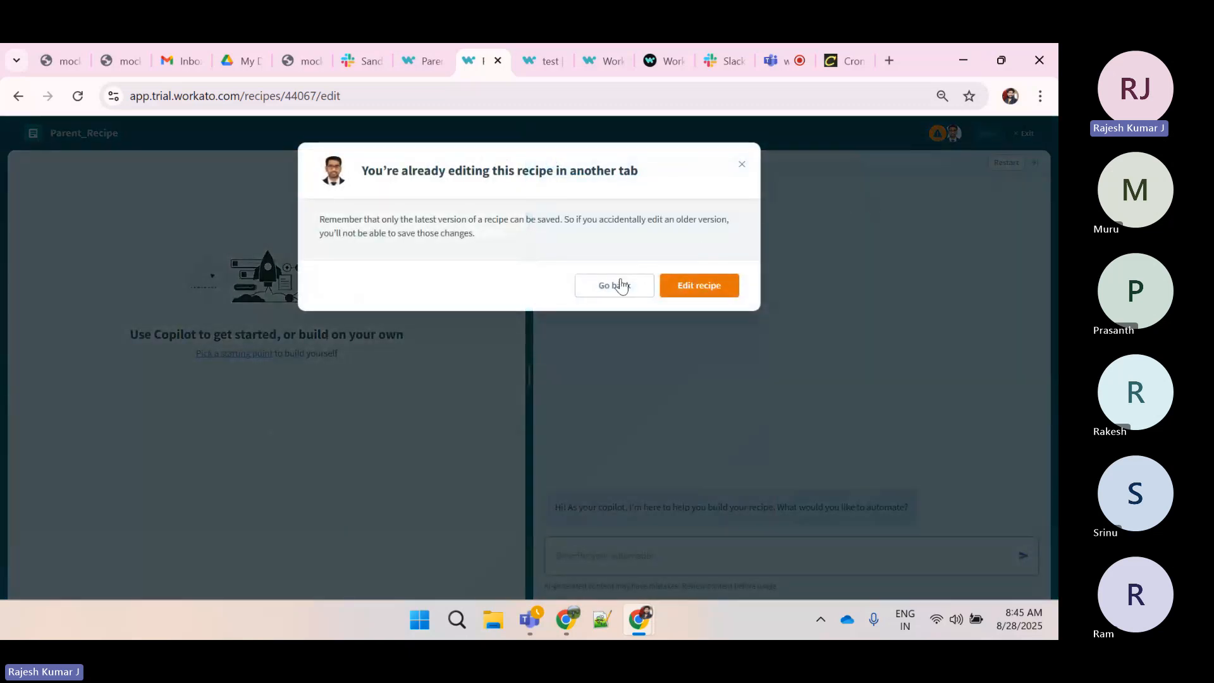
pyautogui.click(618, 283)
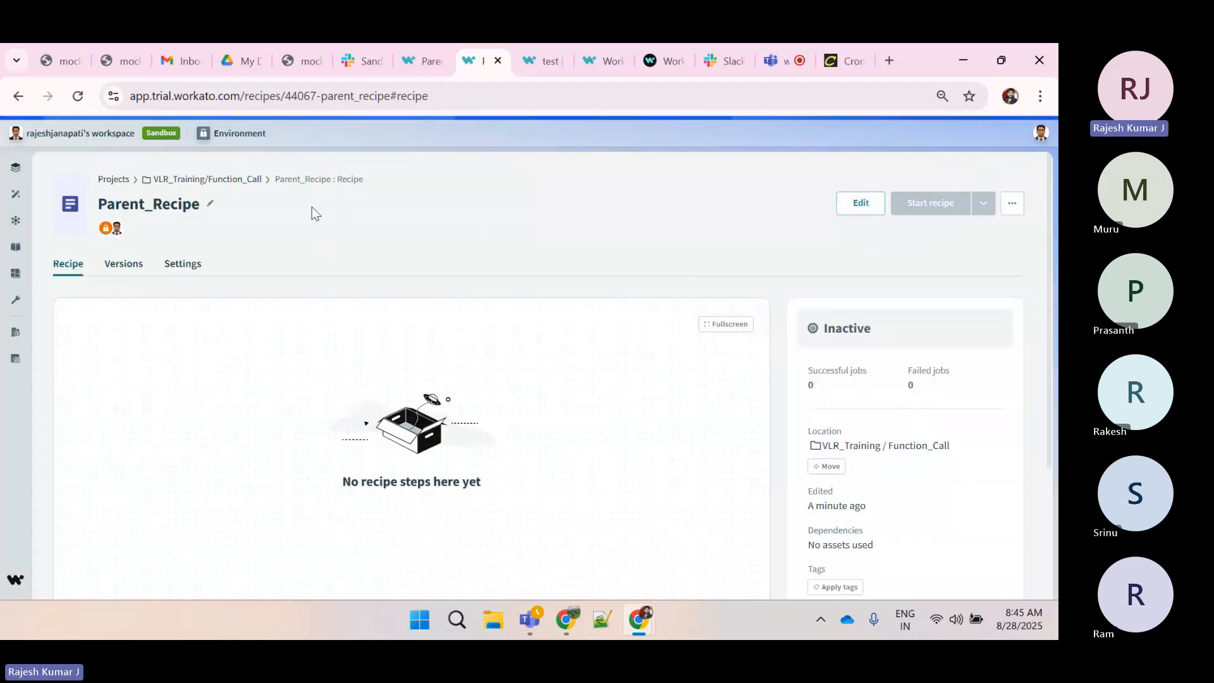
# Create a new recipe named Child_Recipe in the Function_Call folder and start building it
pyautogui.click(244, 185)
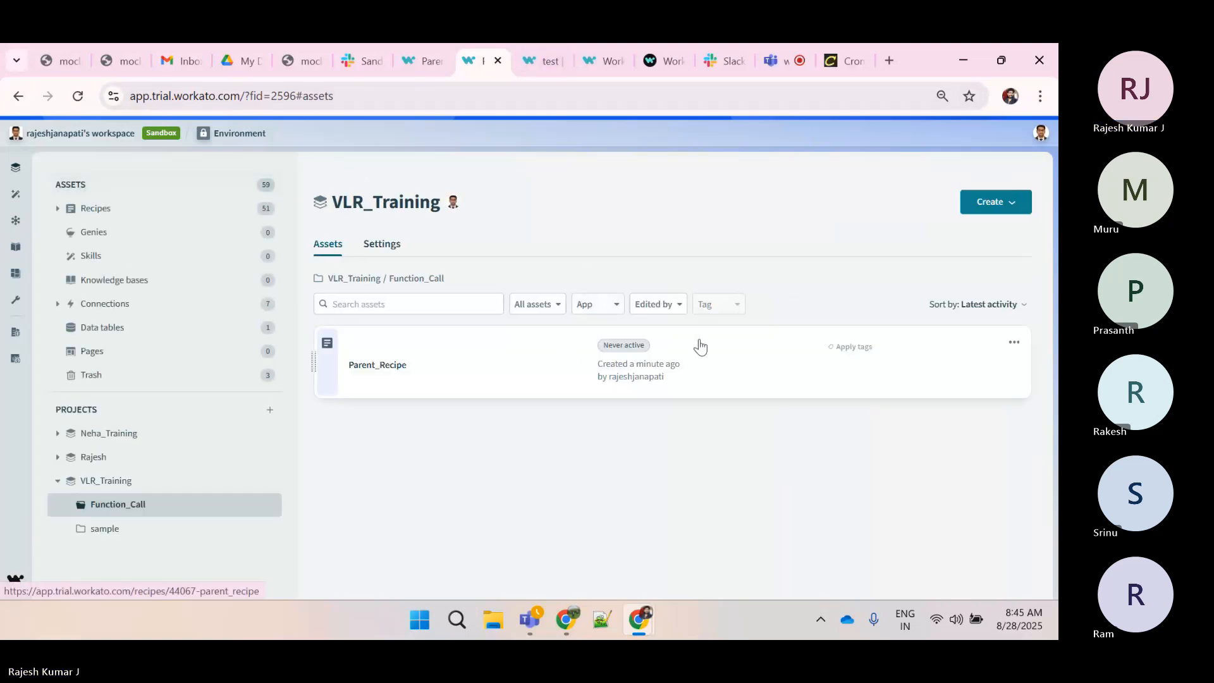
pyautogui.click(1006, 206)
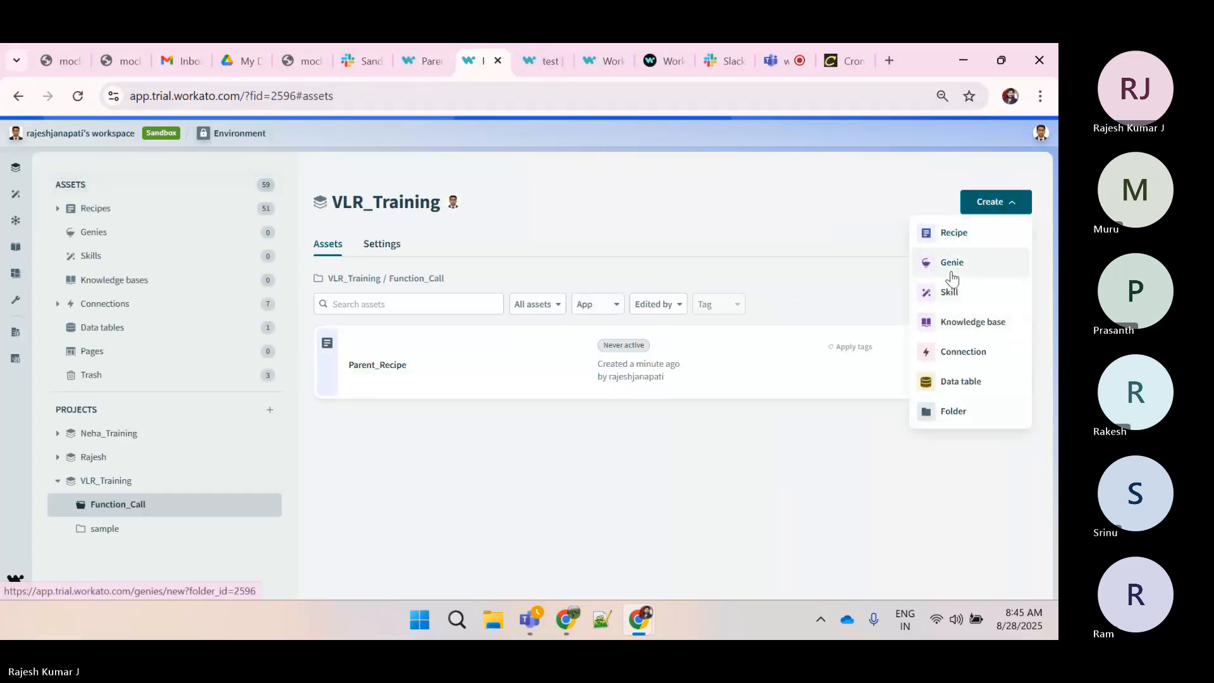
pyautogui.click(949, 238)
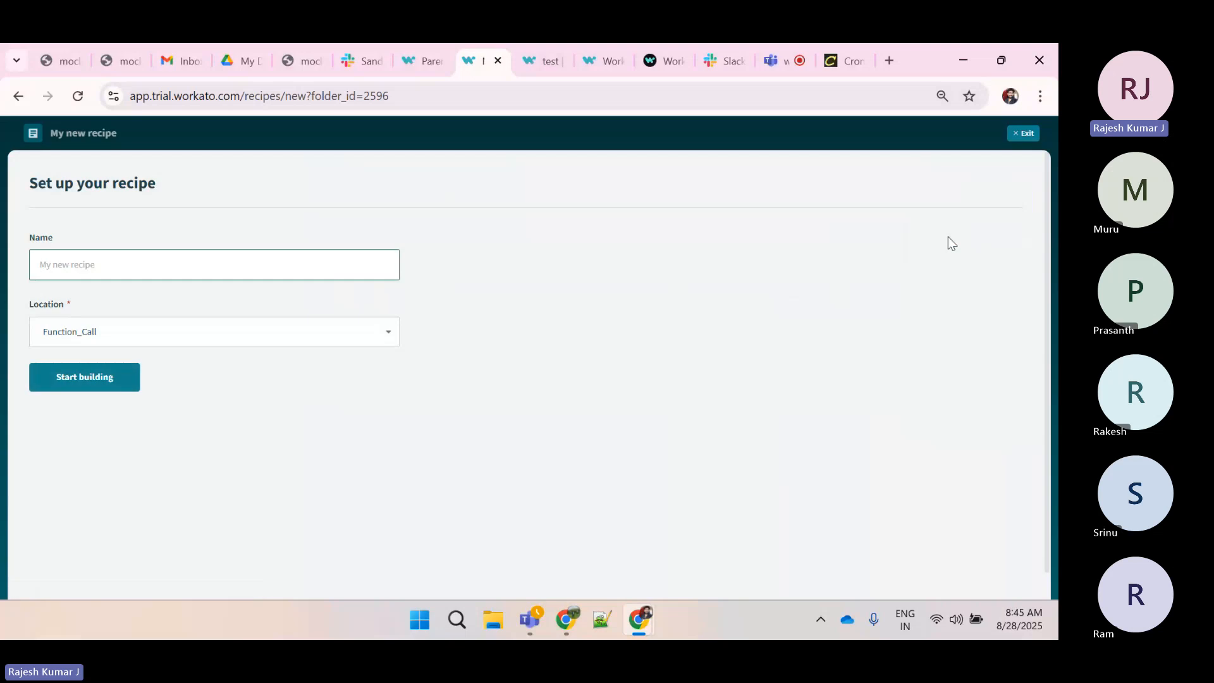
pyautogui.write('Child_Recipe')
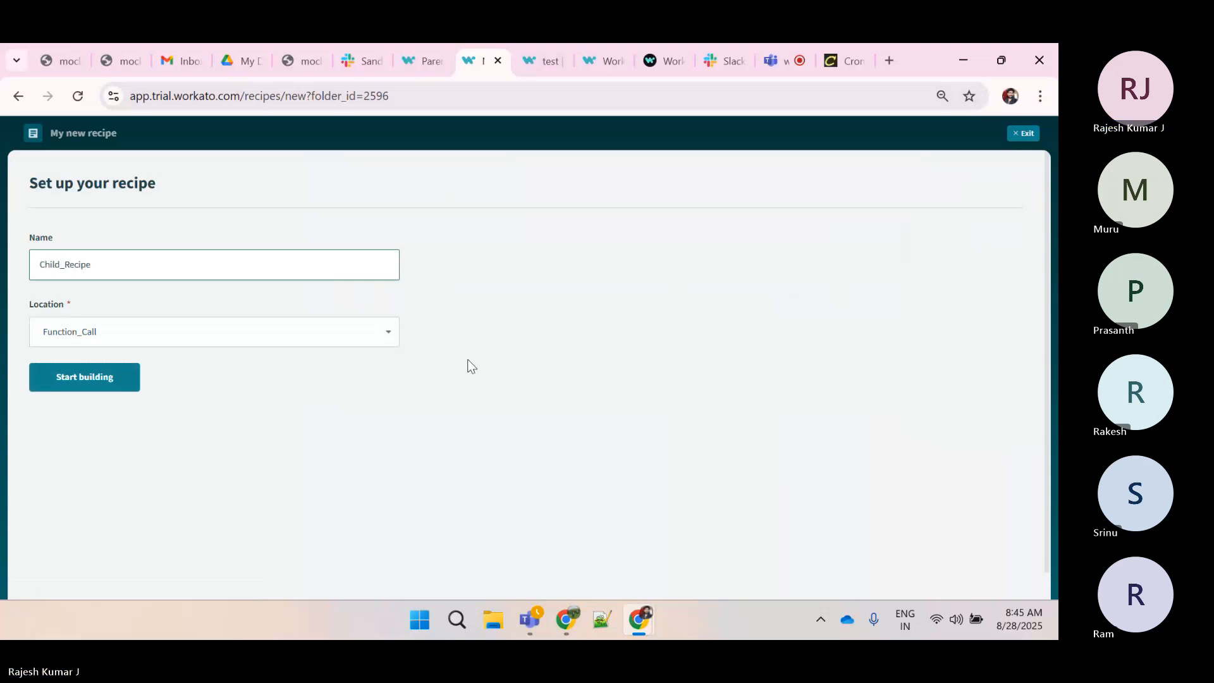
pyautogui.click(100, 373)
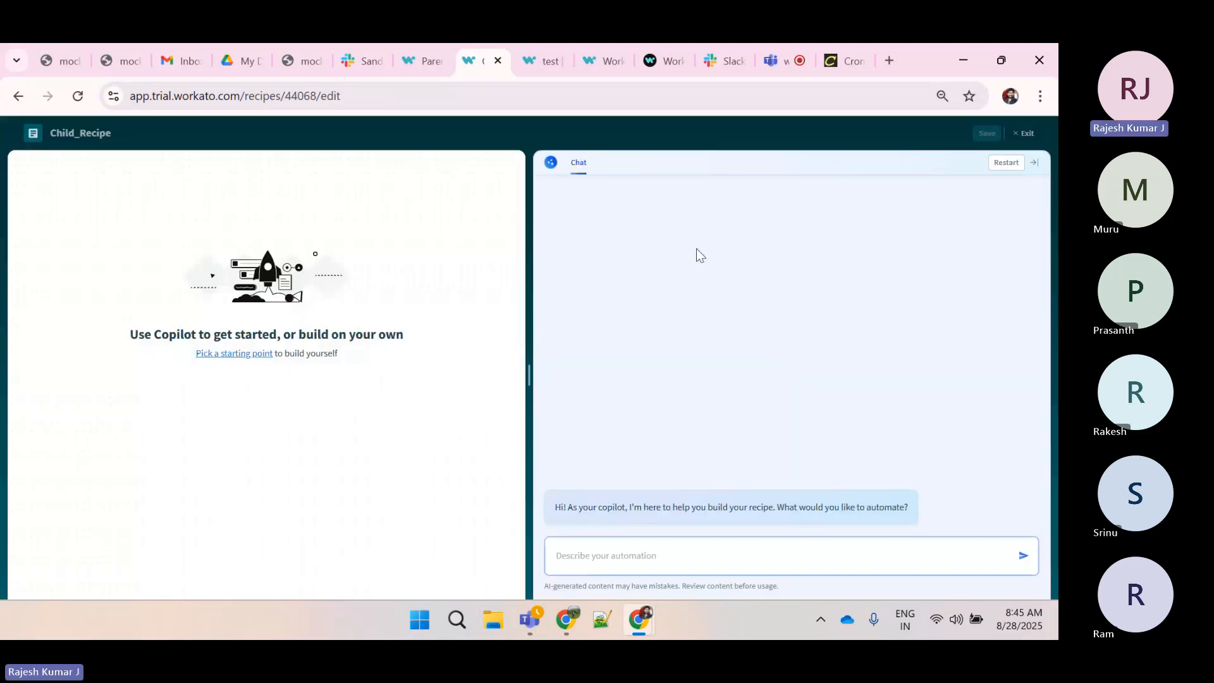
# Start the recipe from an app trigger using the Recipe function by Workato app's Function call event
pyautogui.click(1035, 165)
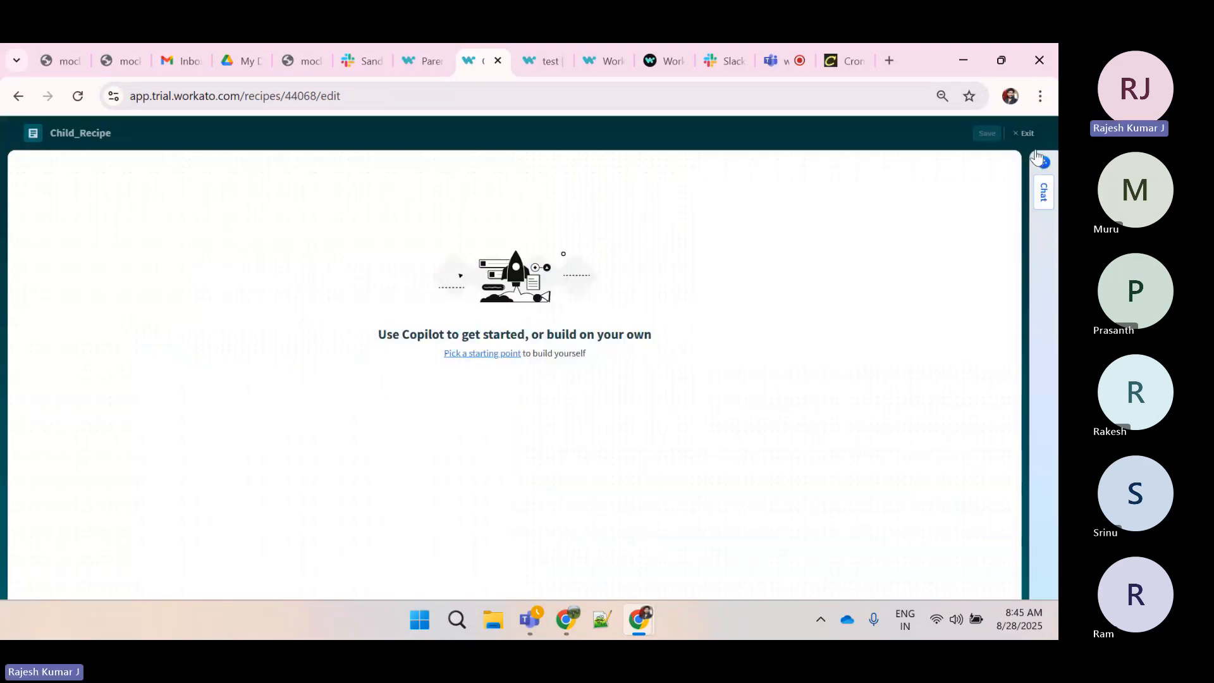
pyautogui.click(474, 354)
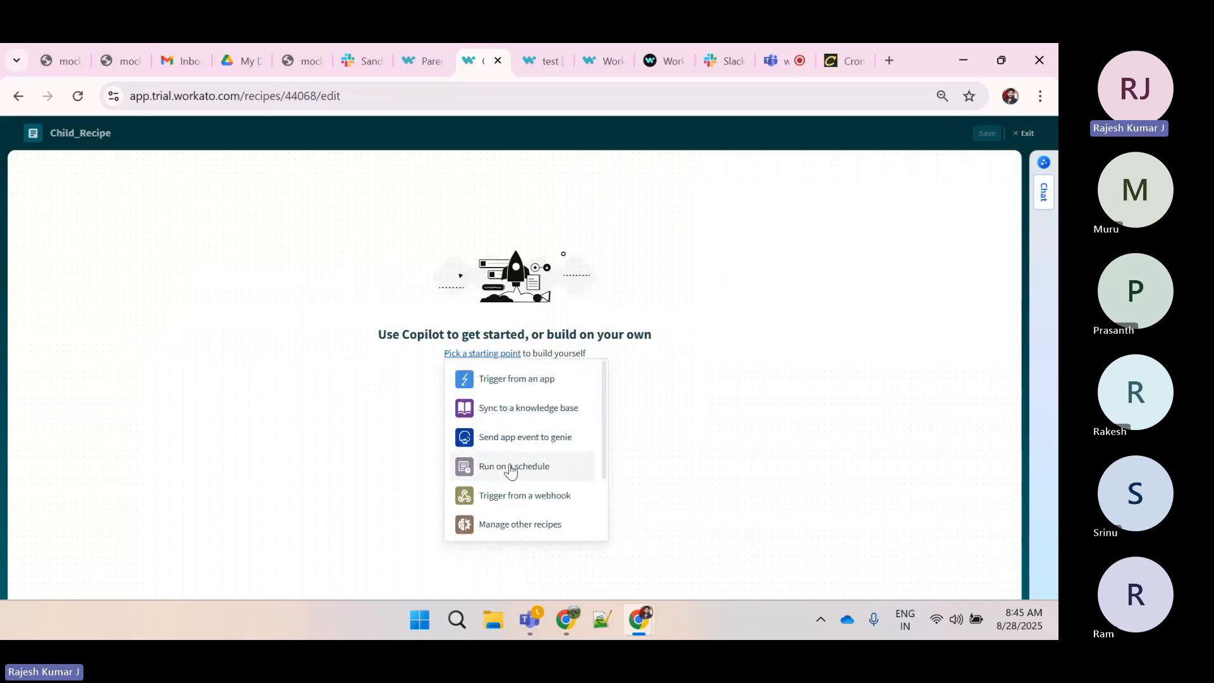
pyautogui.click(530, 393)
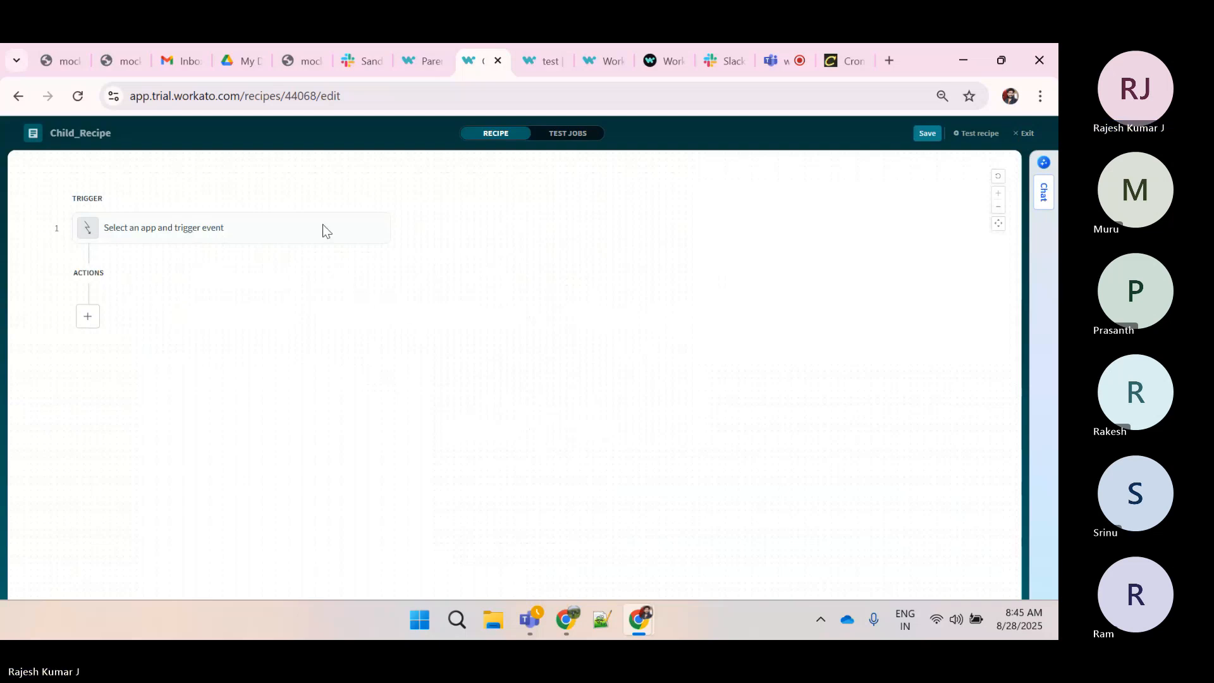
pyautogui.click(307, 232)
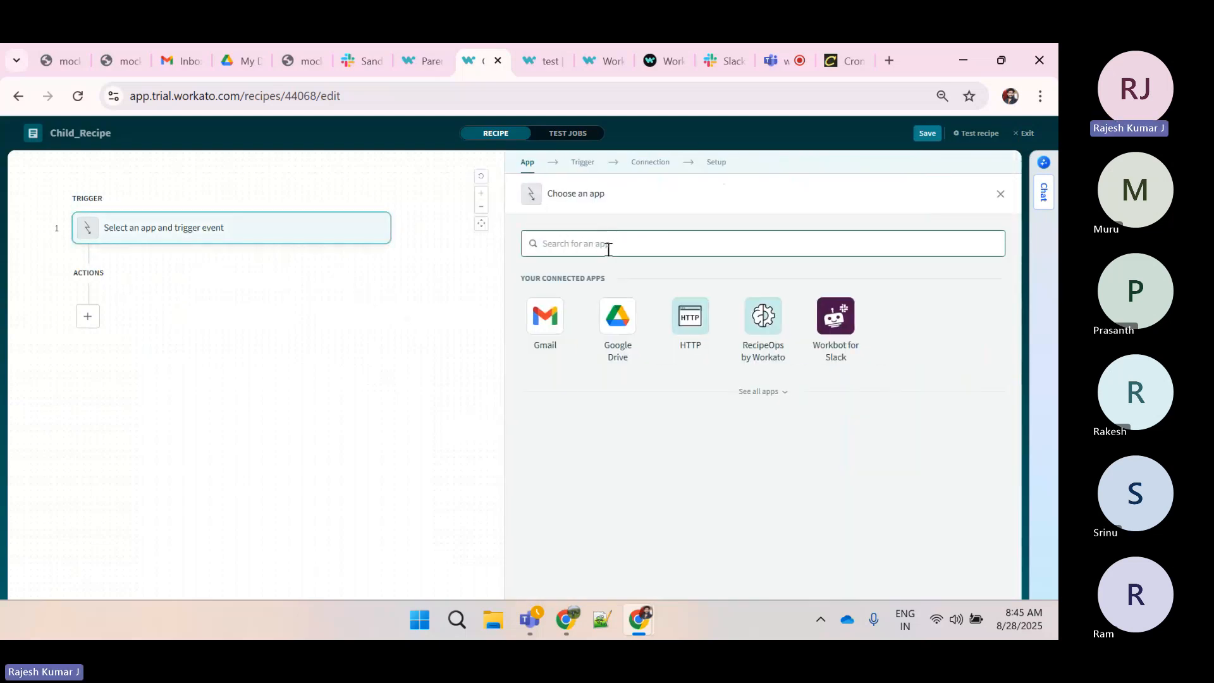
pyautogui.write('recipe')
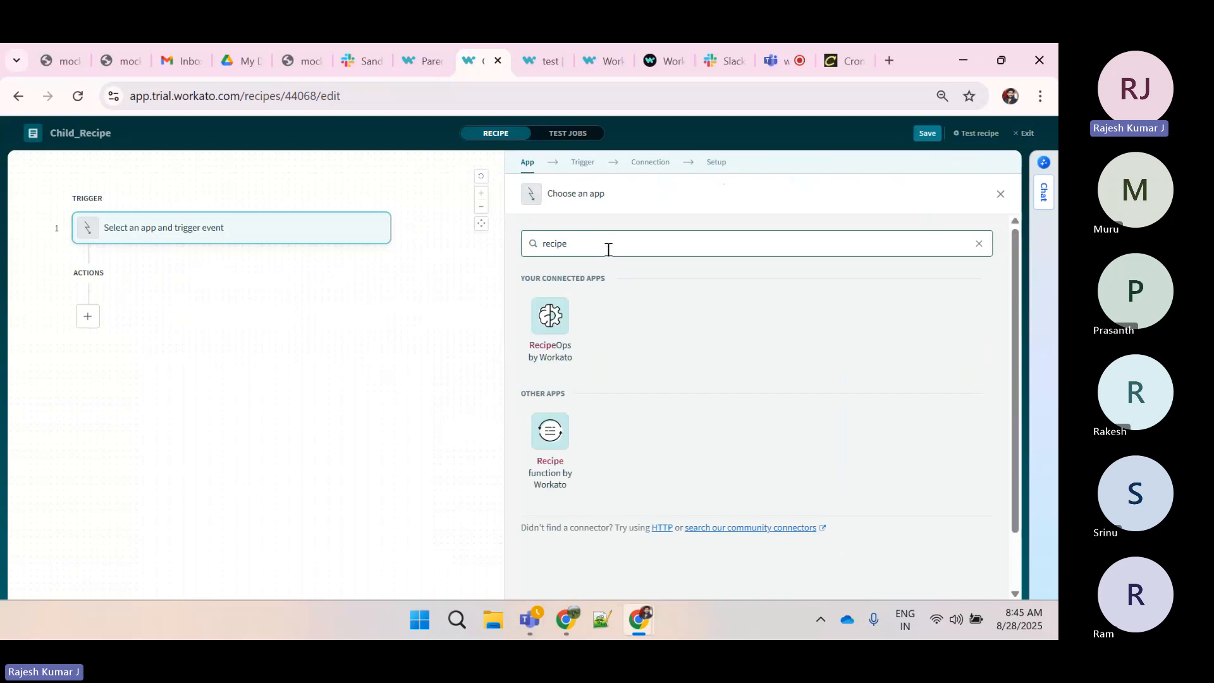
pyautogui.click(550, 452)
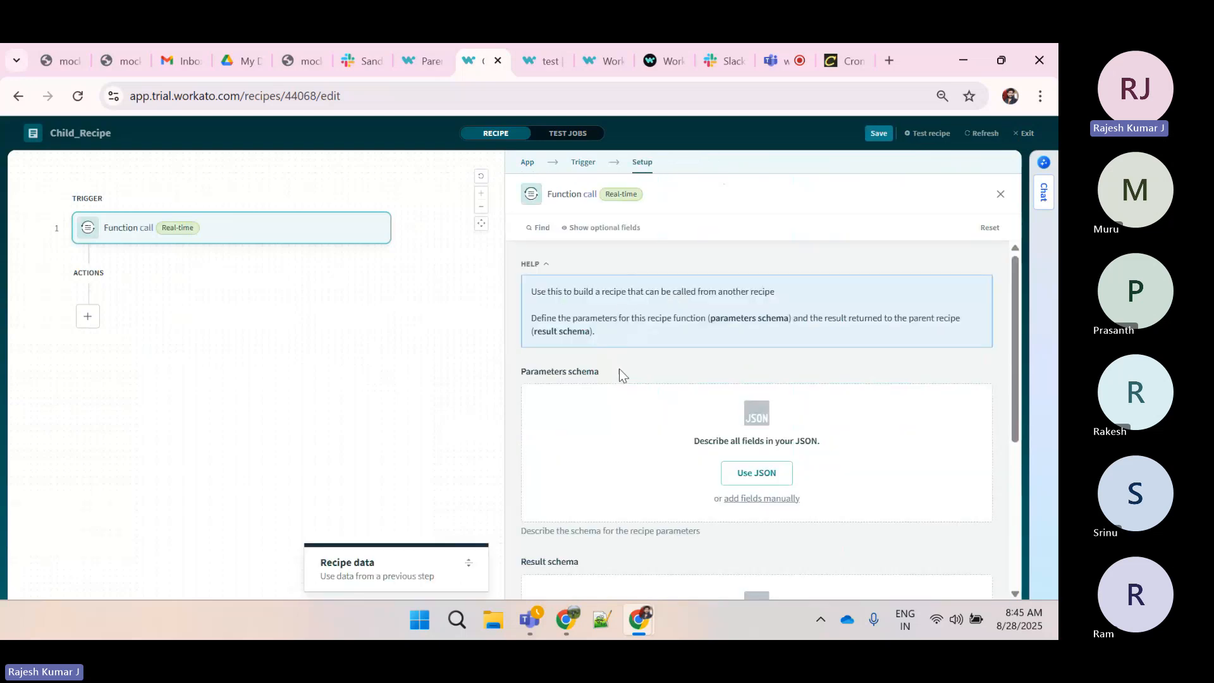
pyautogui.scroll(-2, 619, 370)
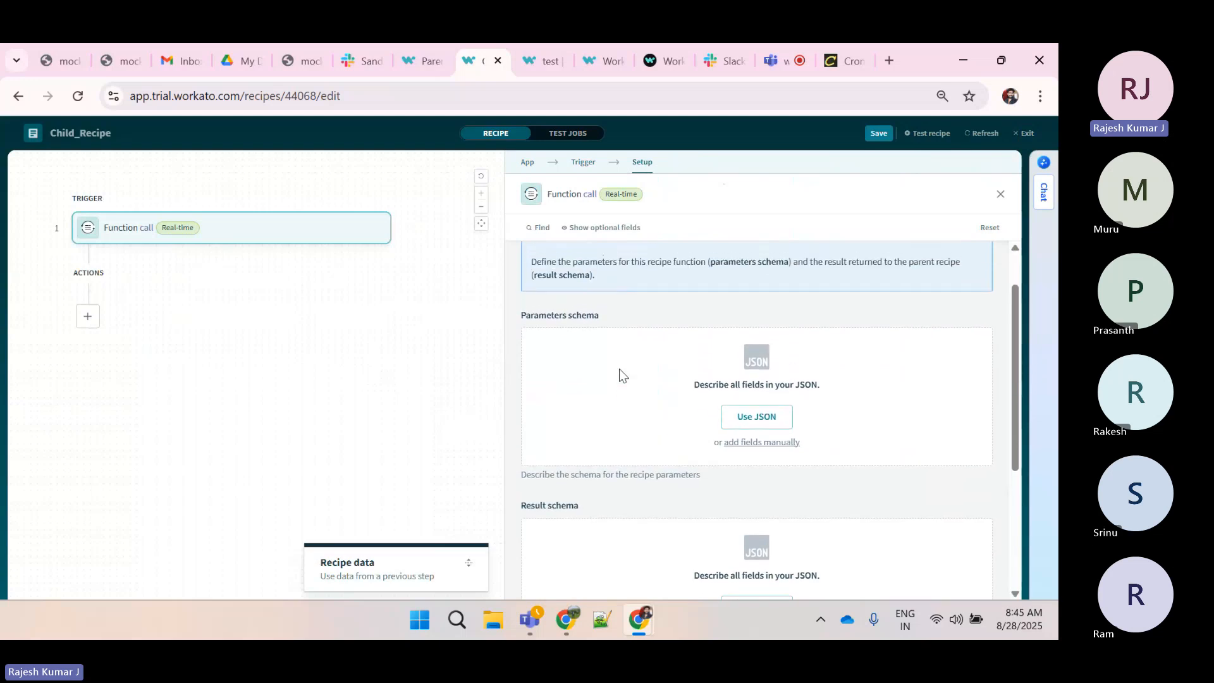
pyautogui.click(403, 53)
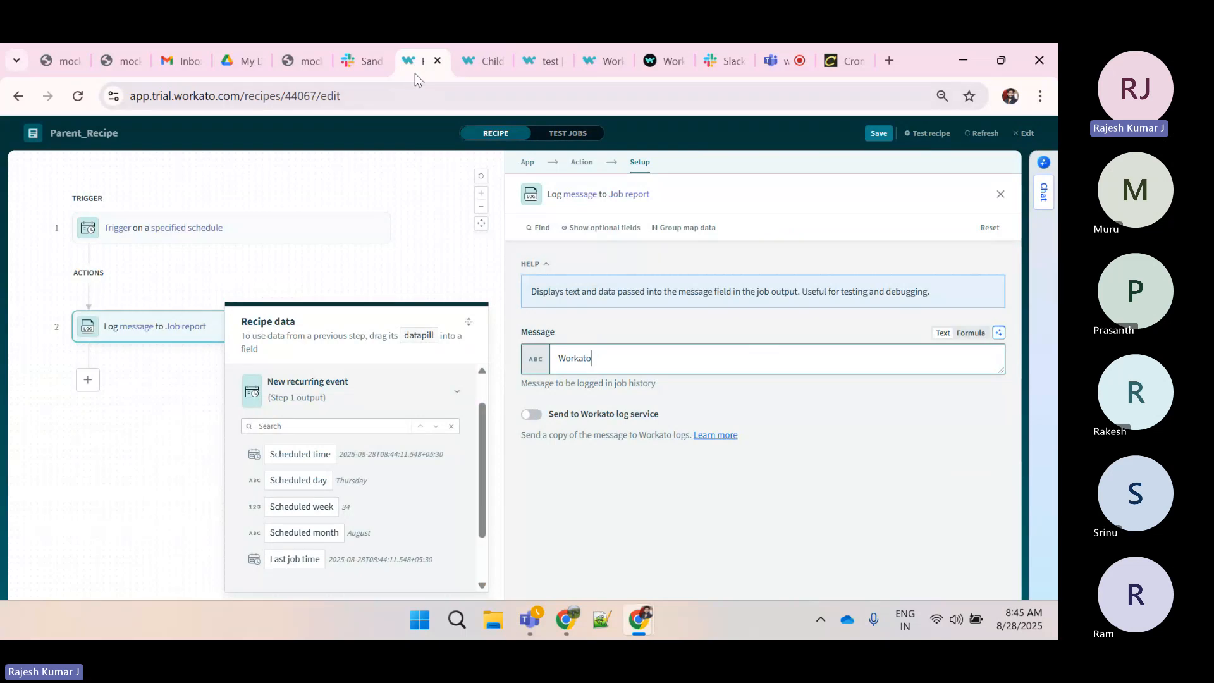
pyautogui.click(468, 62)
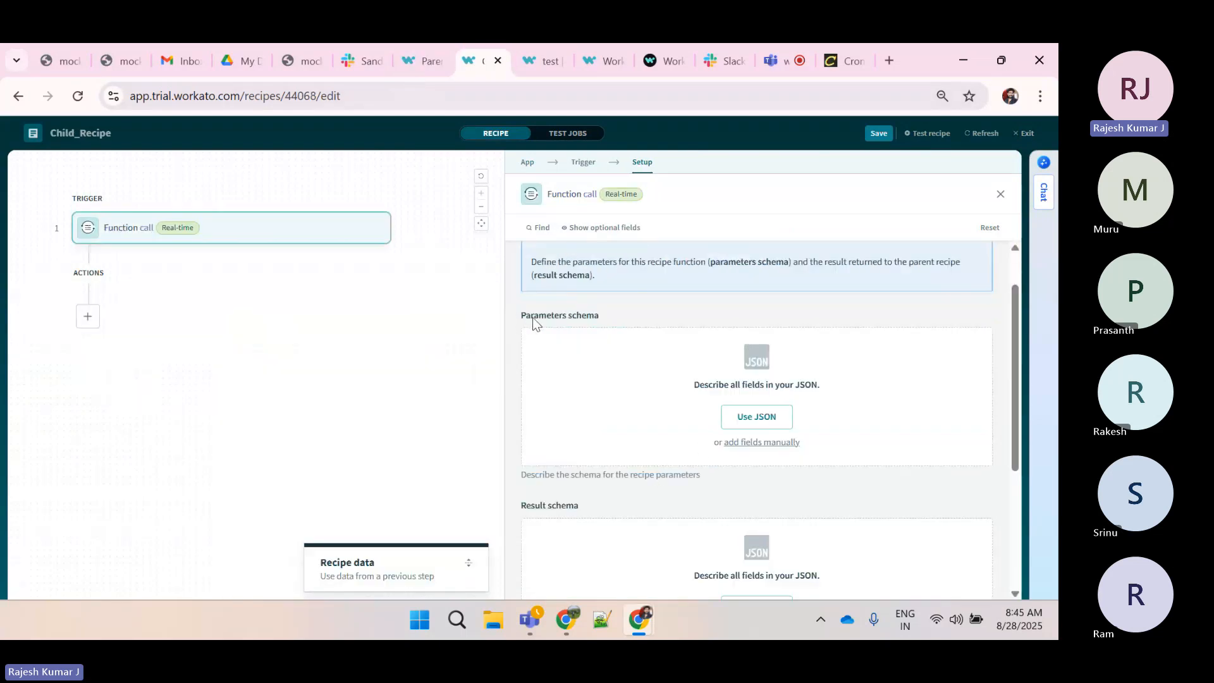
pyautogui.click(613, 321)
pyautogui.click(747, 418)
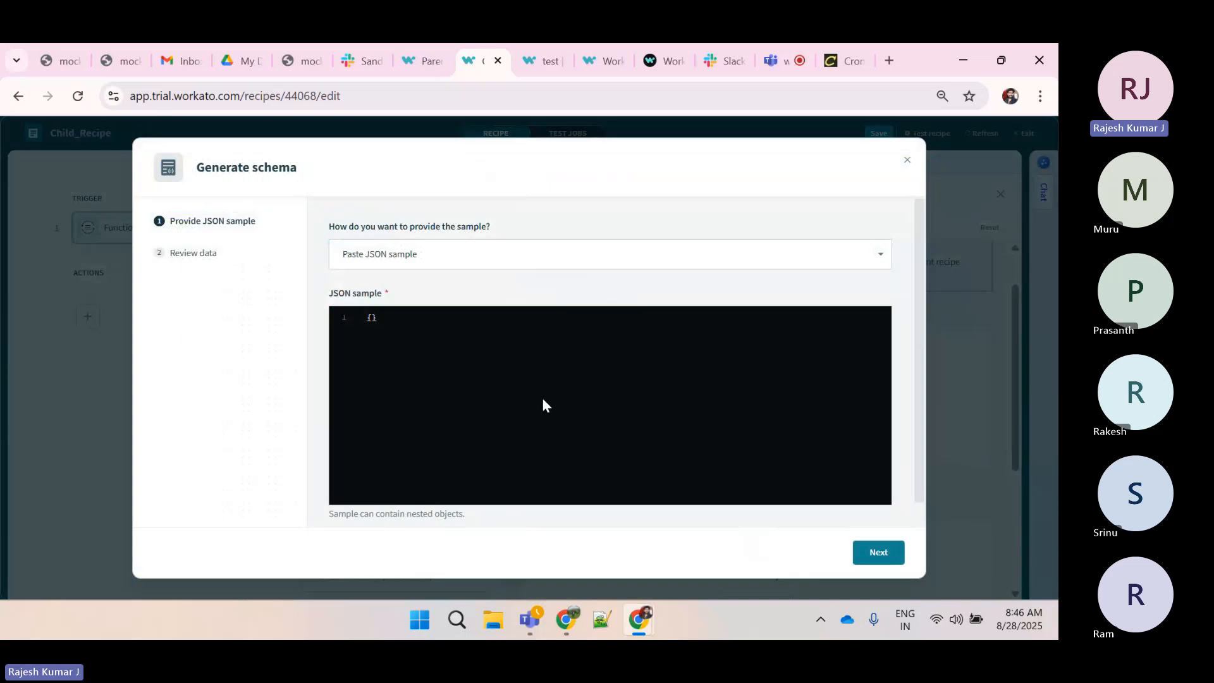
pyautogui.click(907, 160)
# Manually add a required String field named data to the Function call parameters schema
pyautogui.click(776, 221)
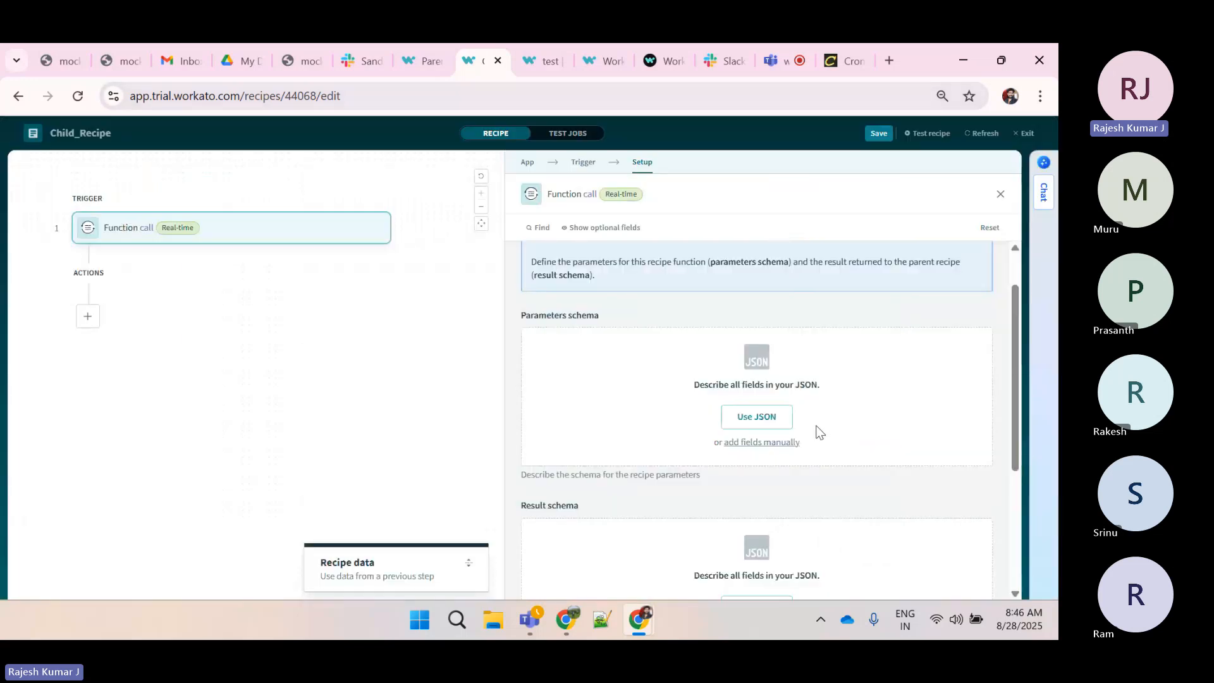
pyautogui.click(757, 442)
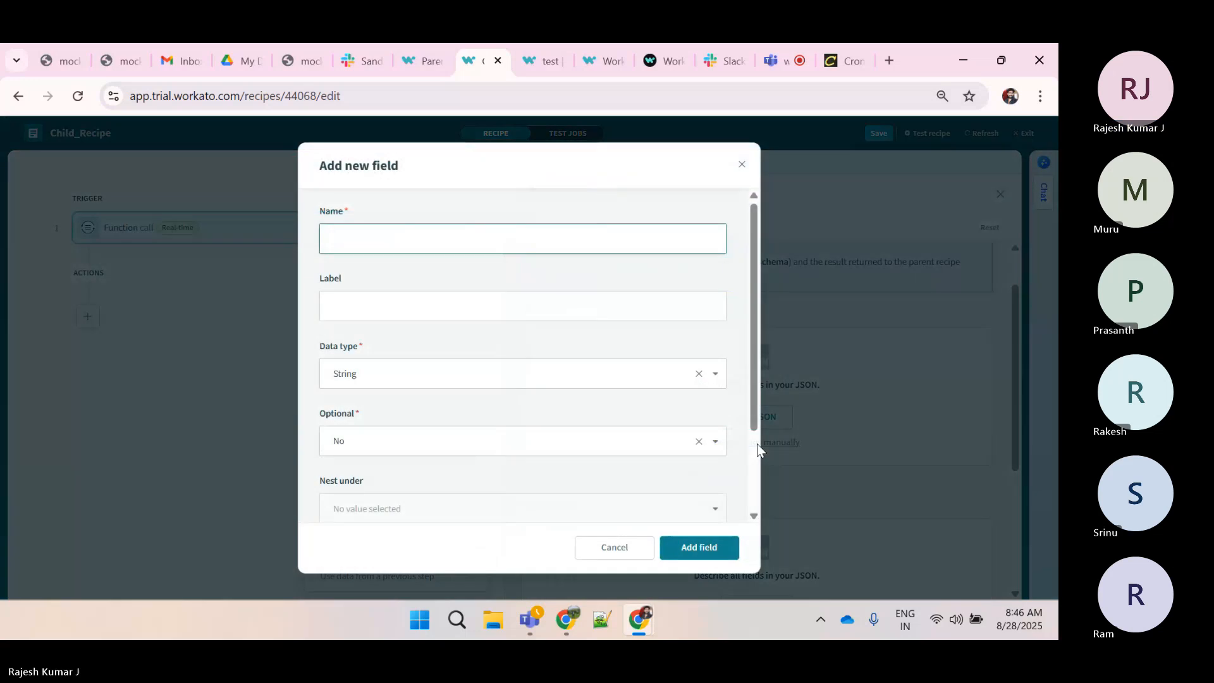
pyautogui.write('cata')
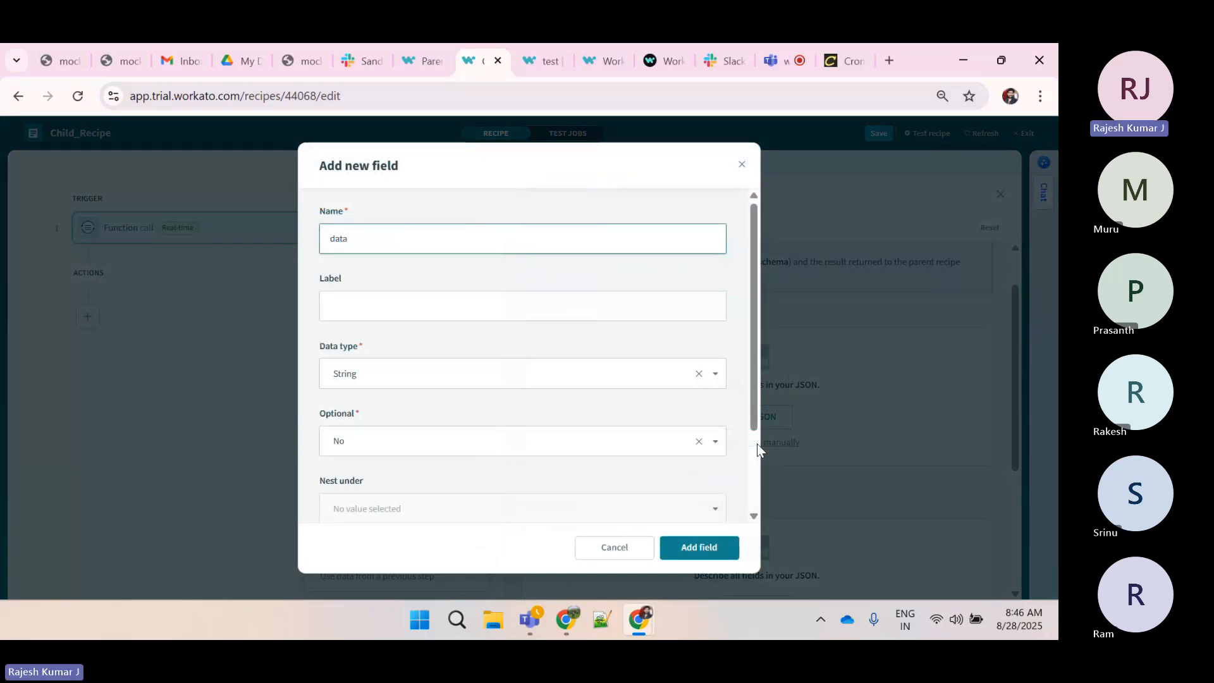
pyautogui.scroll(-1, 457, 381)
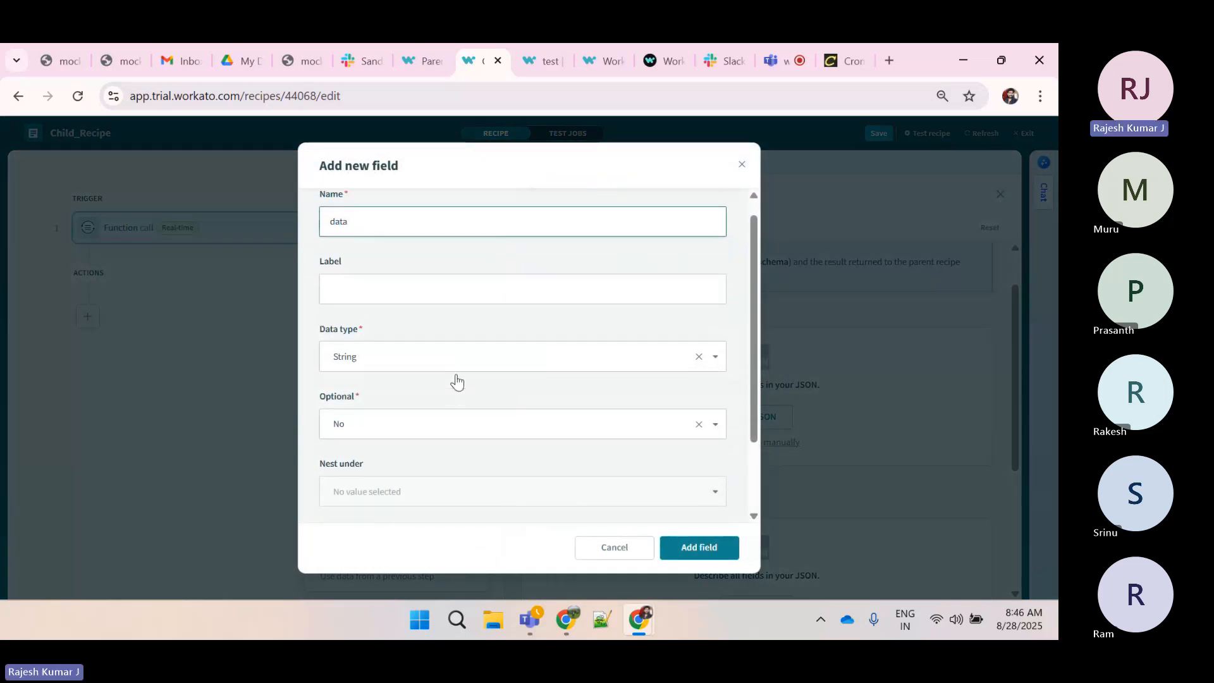
pyautogui.scroll(-1, 457, 381)
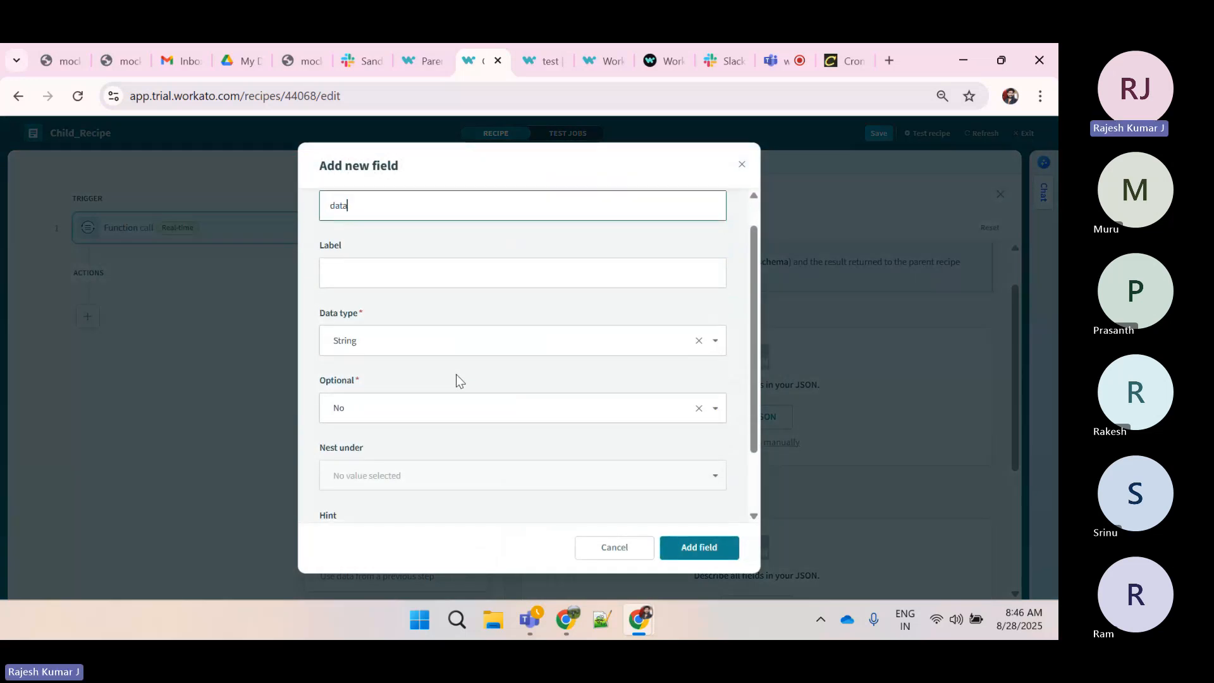
pyautogui.click(371, 342)
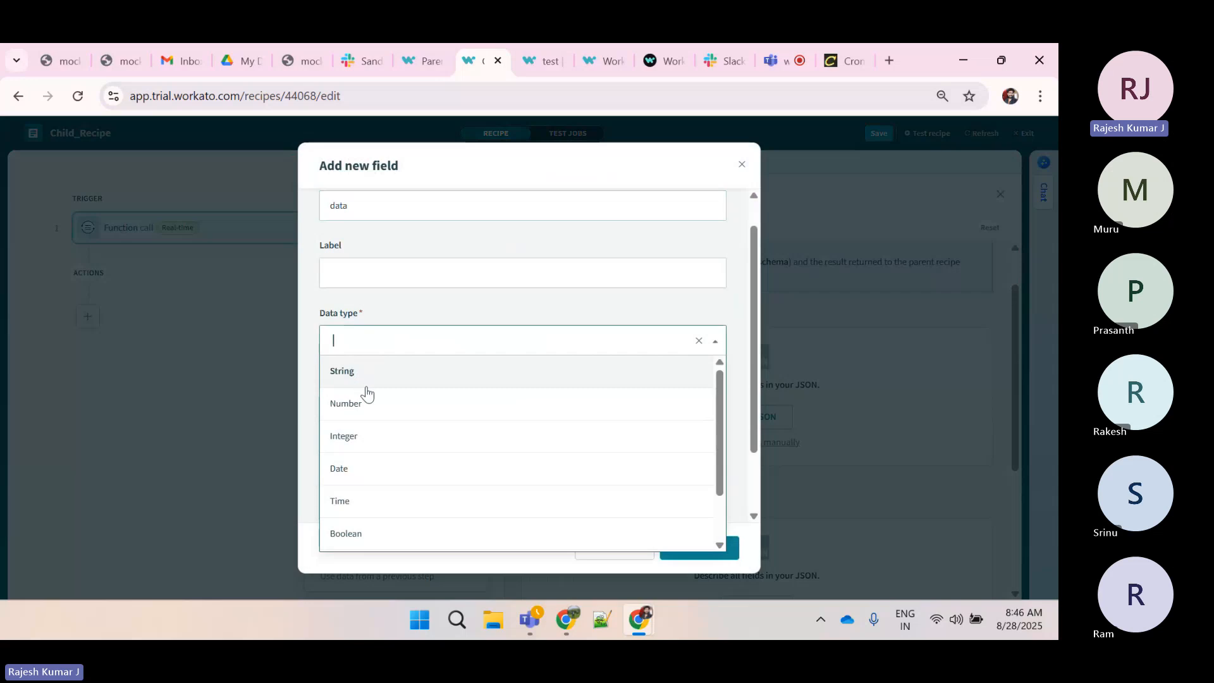
pyautogui.scroll(-1, 387, 512)
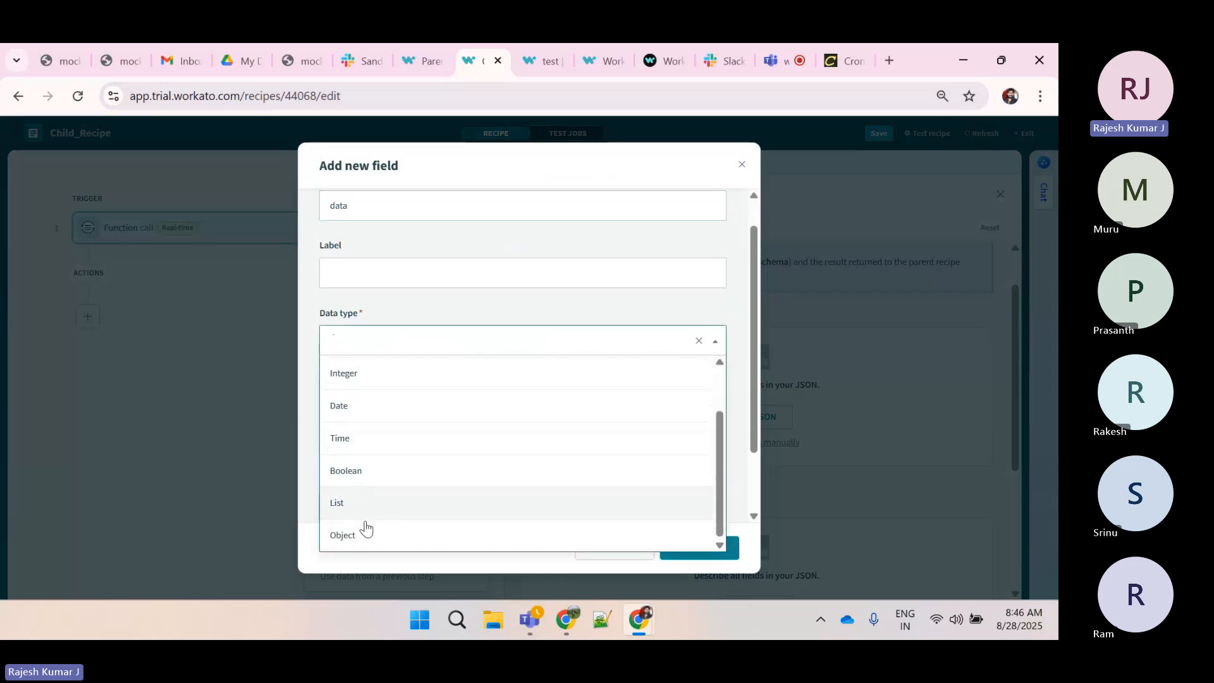
pyautogui.scroll(1, 398, 443)
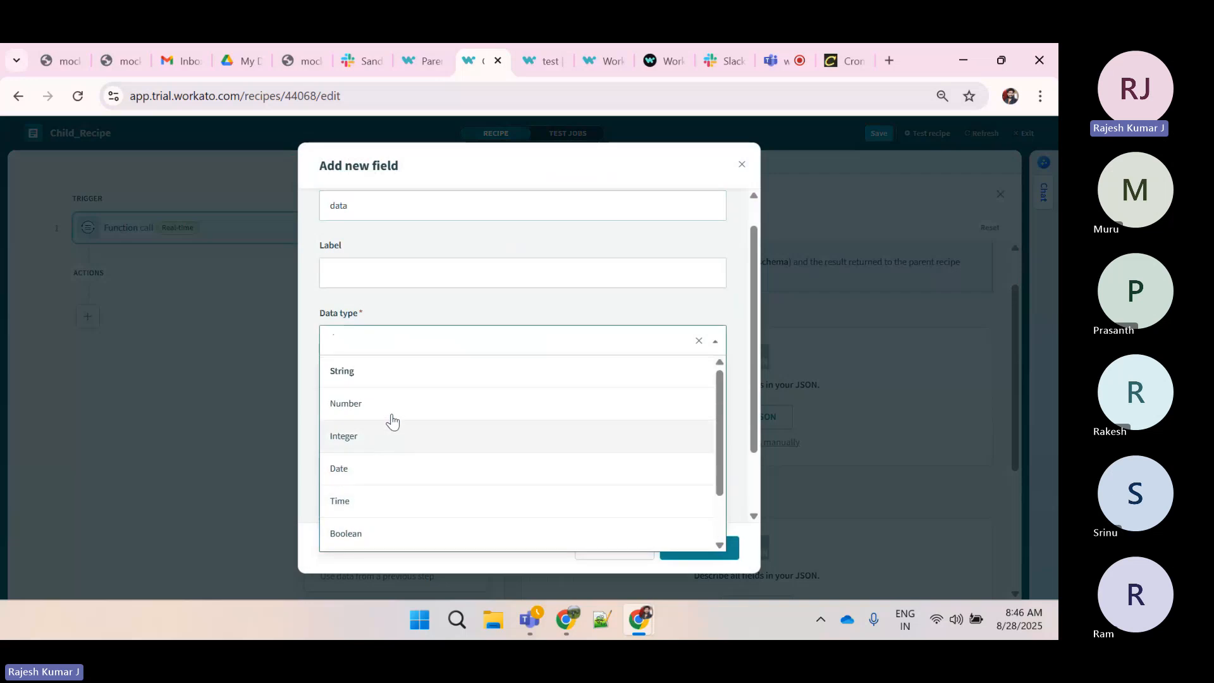
pyautogui.click(379, 369)
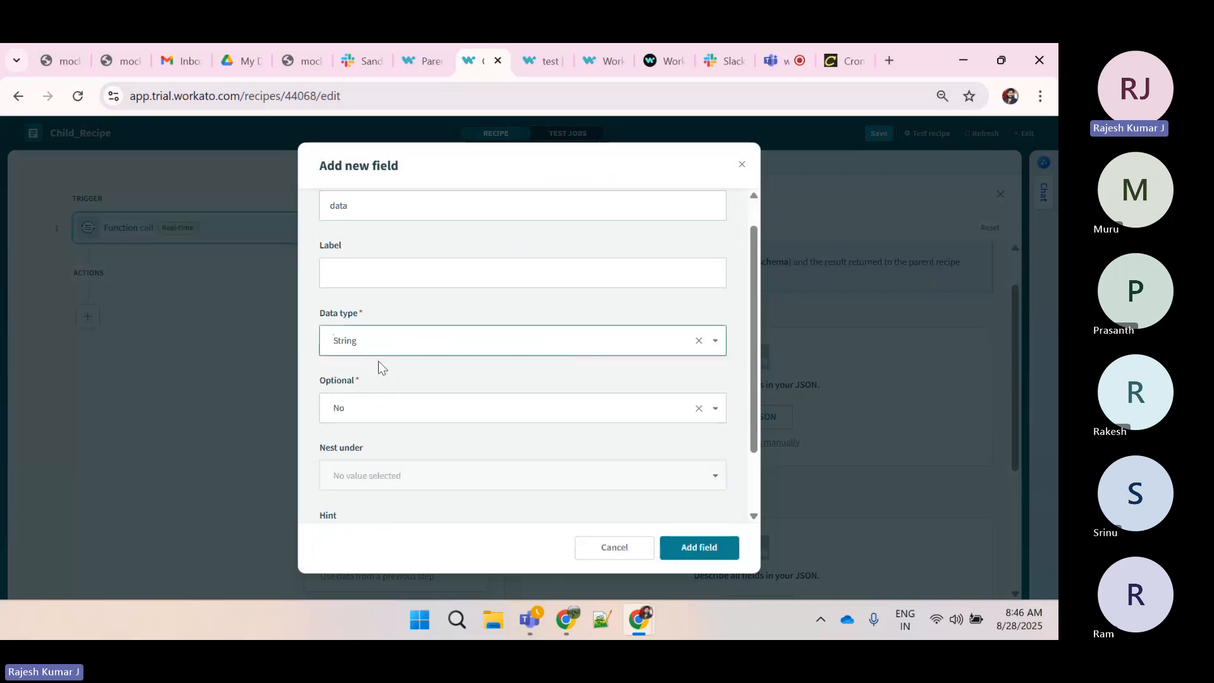
pyautogui.scroll(-1, 382, 367)
pyautogui.scroll(2, 379, 363)
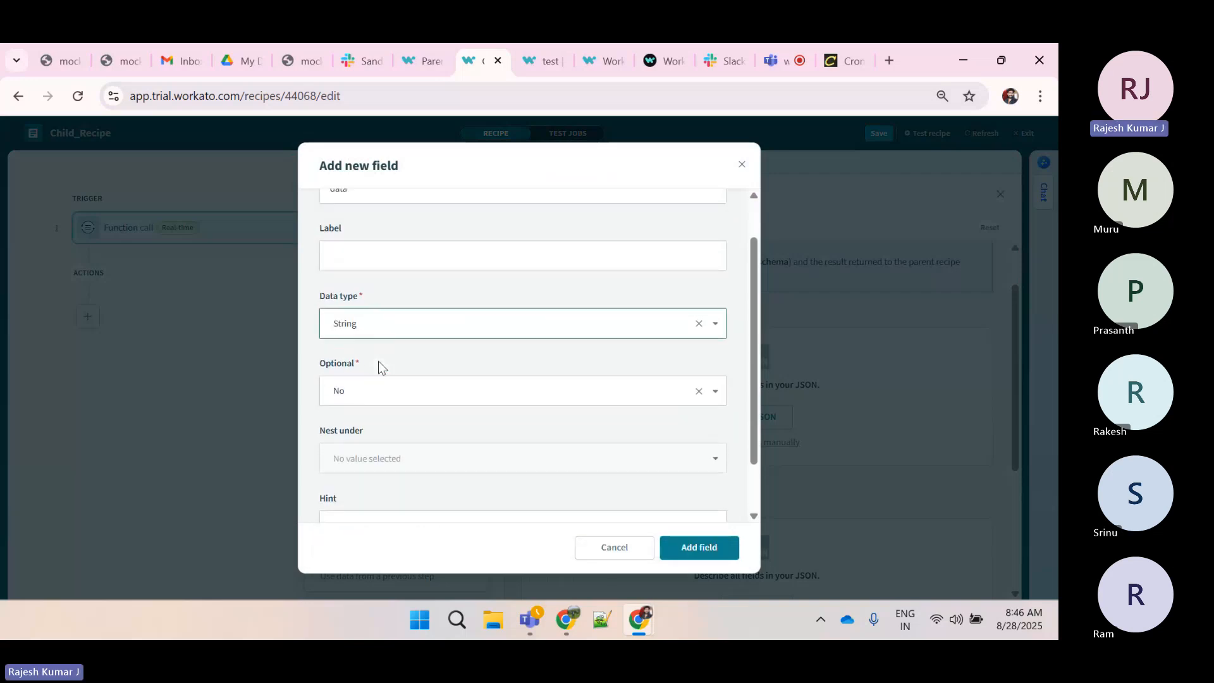
pyautogui.click(369, 432)
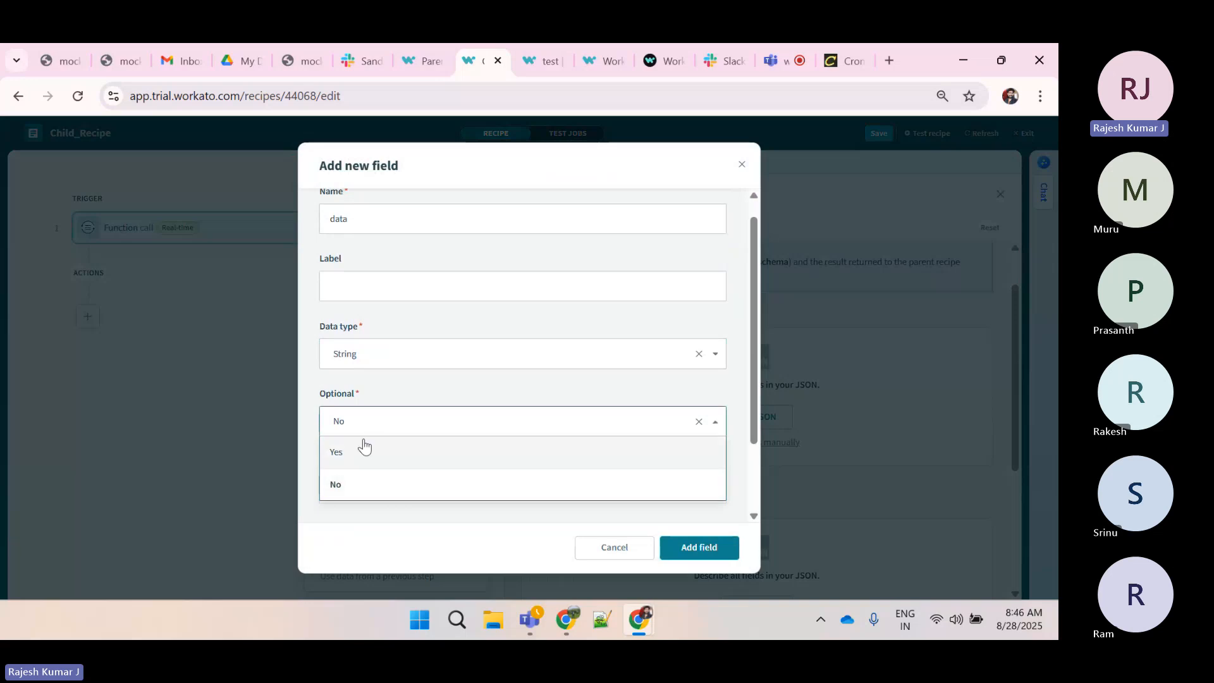
pyautogui.click(438, 392)
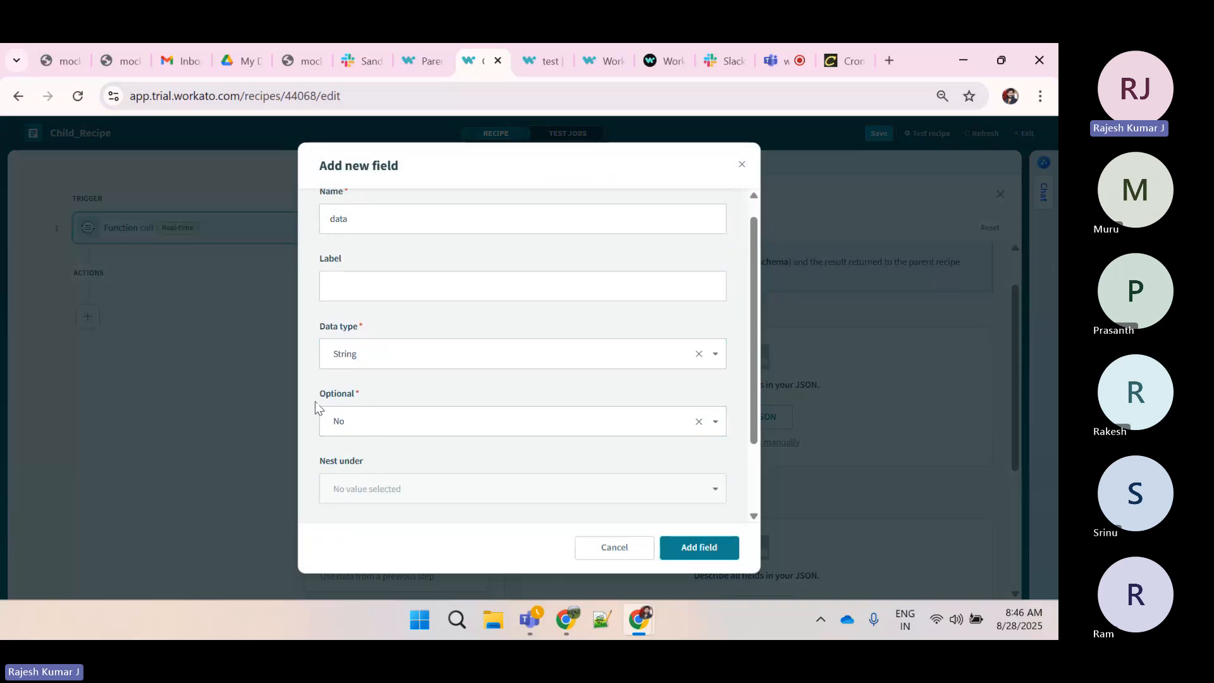
pyautogui.click(688, 539)
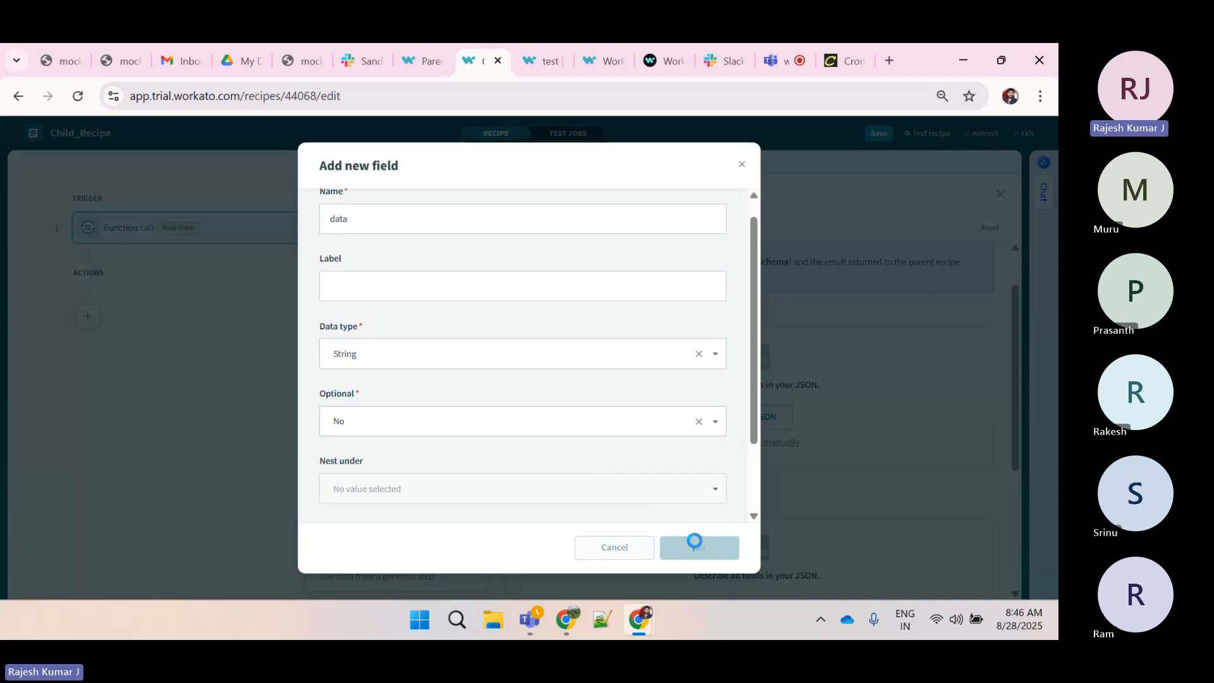
pyautogui.scroll(-2, 645, 365)
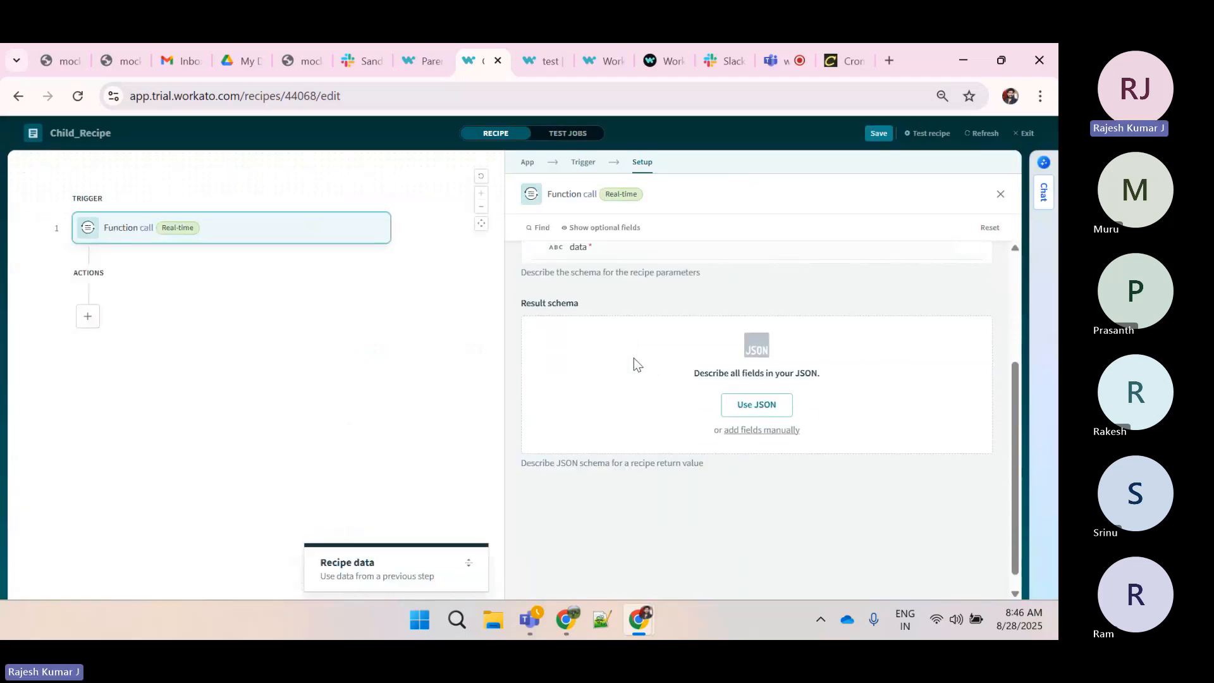
pyautogui.moveTo(582, 306); pyautogui.dragTo(518, 305)
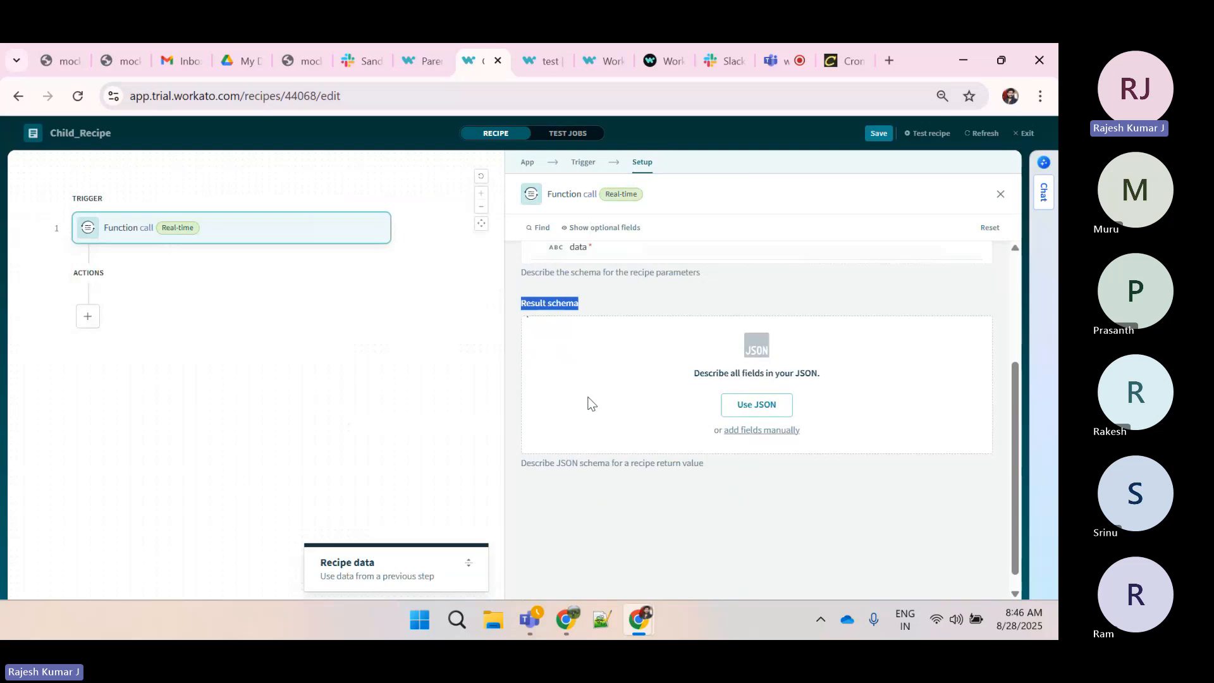
pyautogui.click(417, 54)
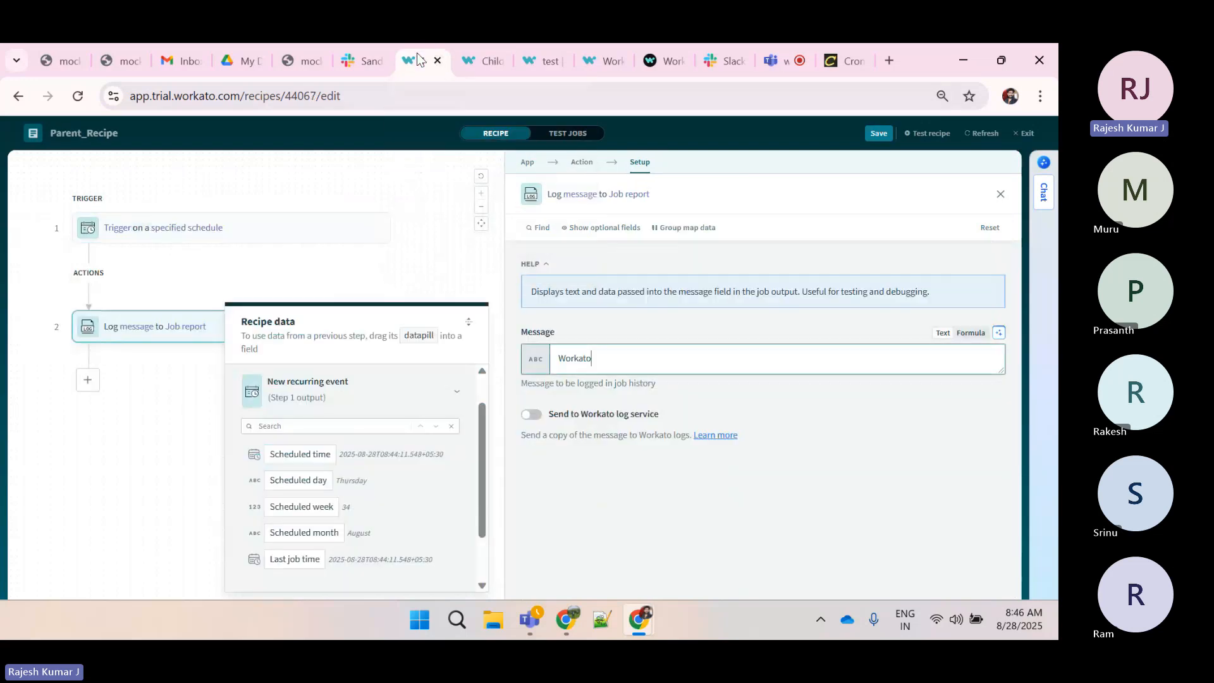
pyautogui.click(471, 66)
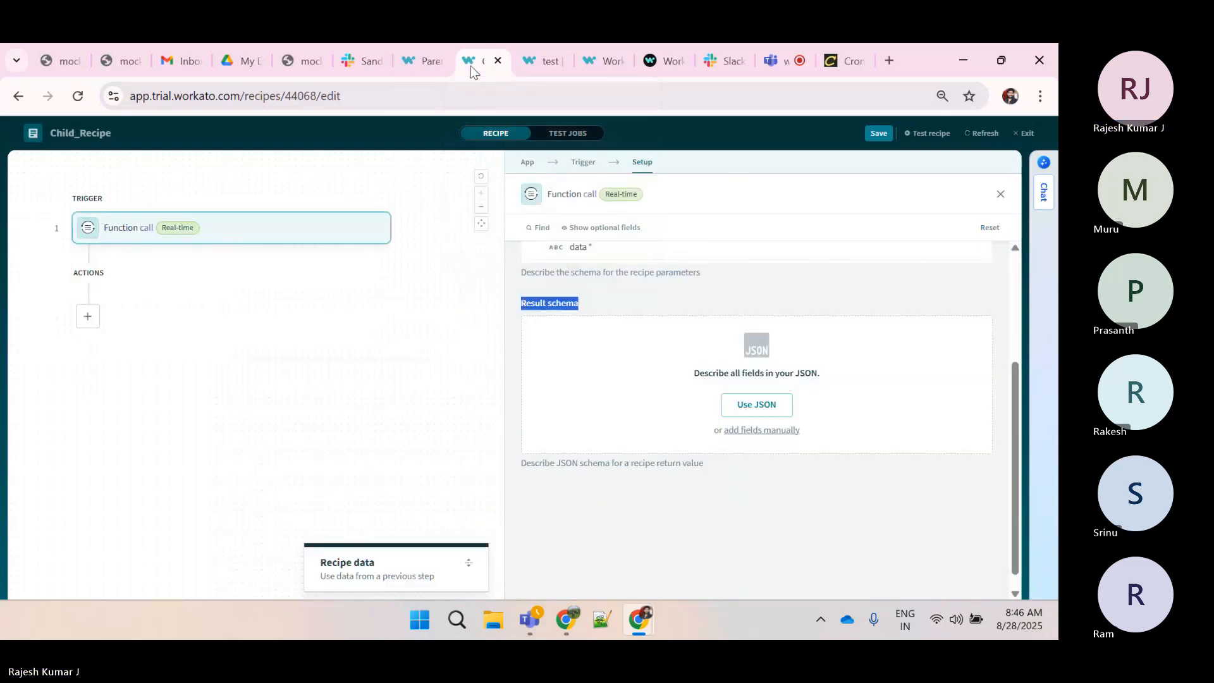
# Manually add a required String field named output to the Function call trigger's Result schema
pyautogui.click(659, 310)
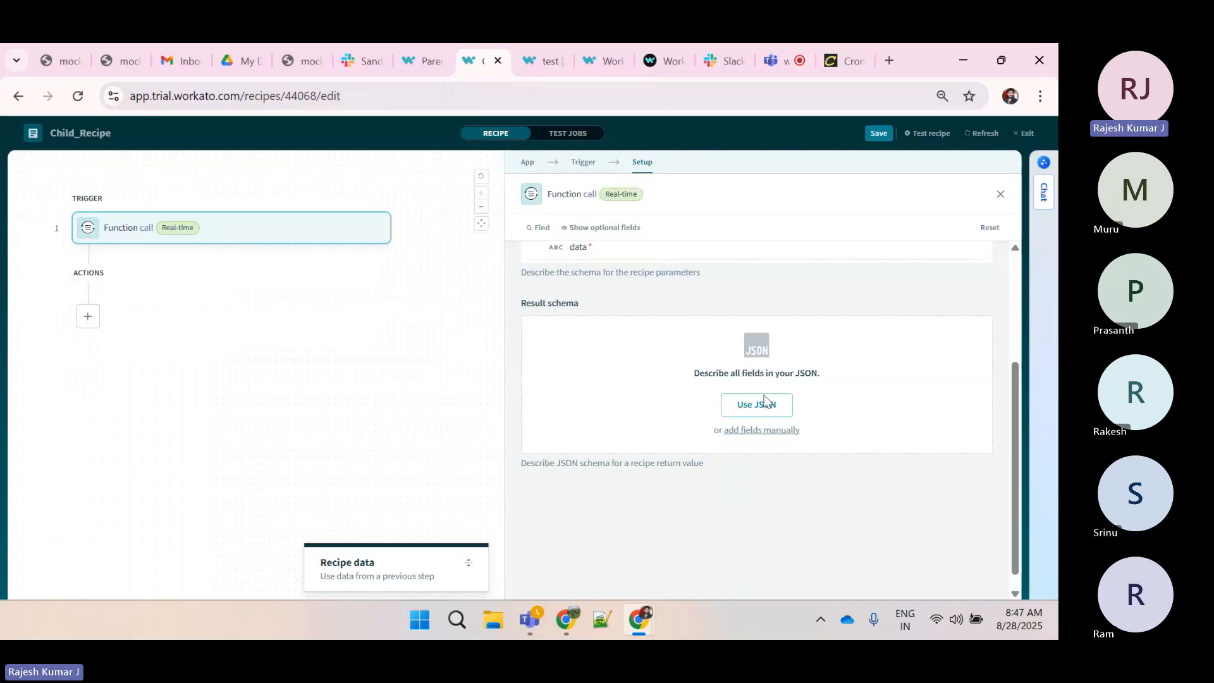
pyautogui.click(776, 429)
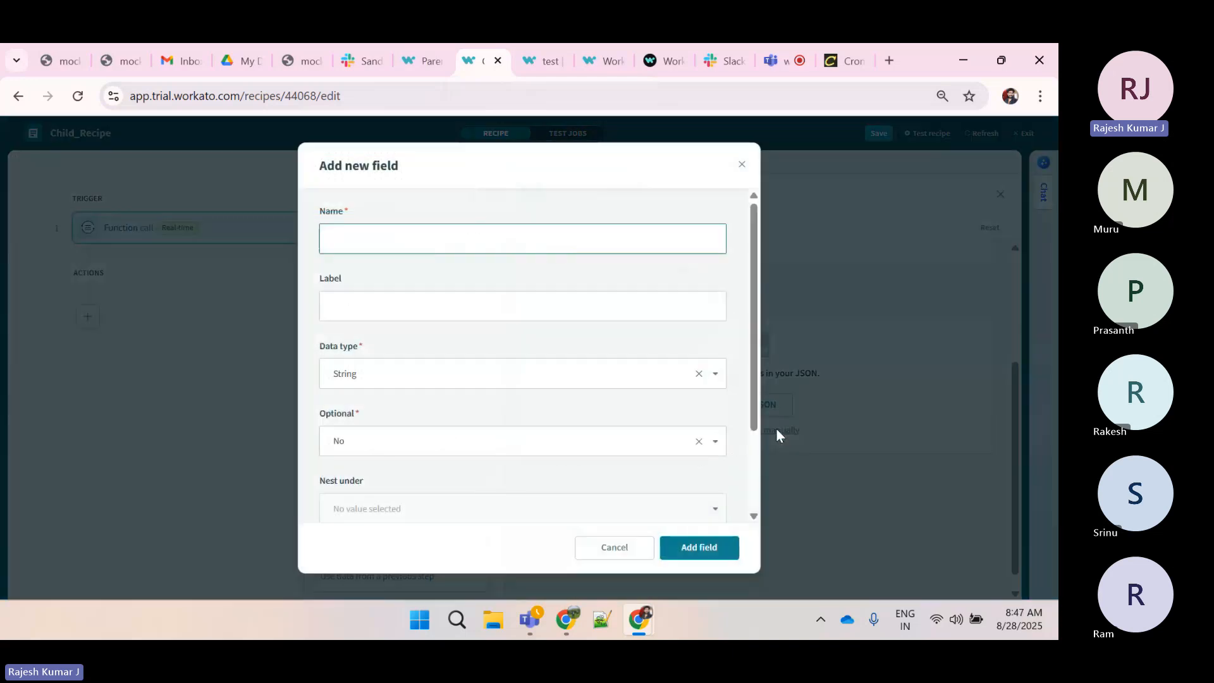
pyautogui.write('output')
pyautogui.click(686, 548)
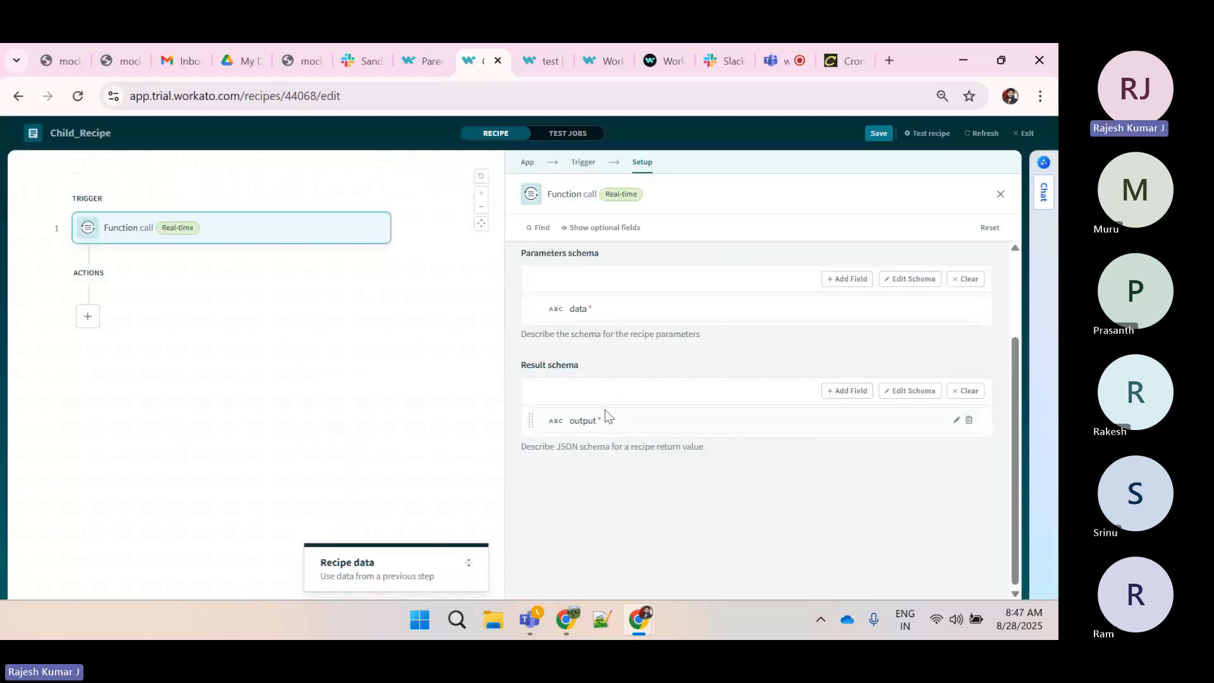
pyautogui.click(976, 133)
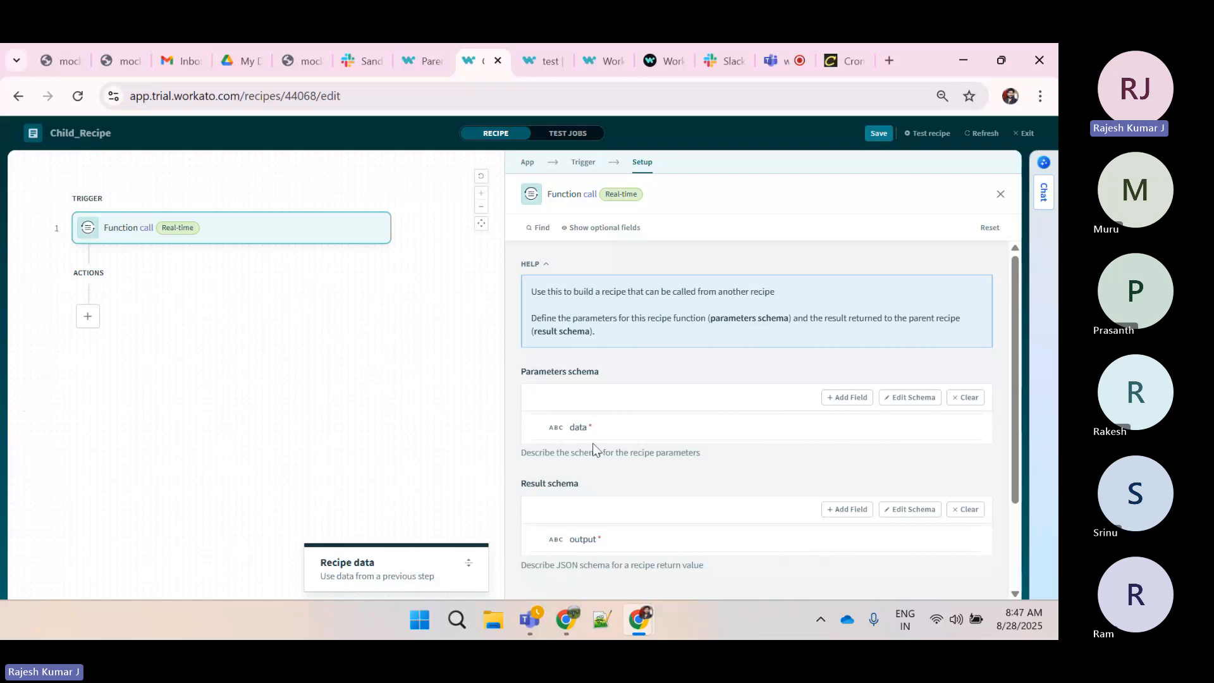
pyautogui.scroll(-2, 594, 442)
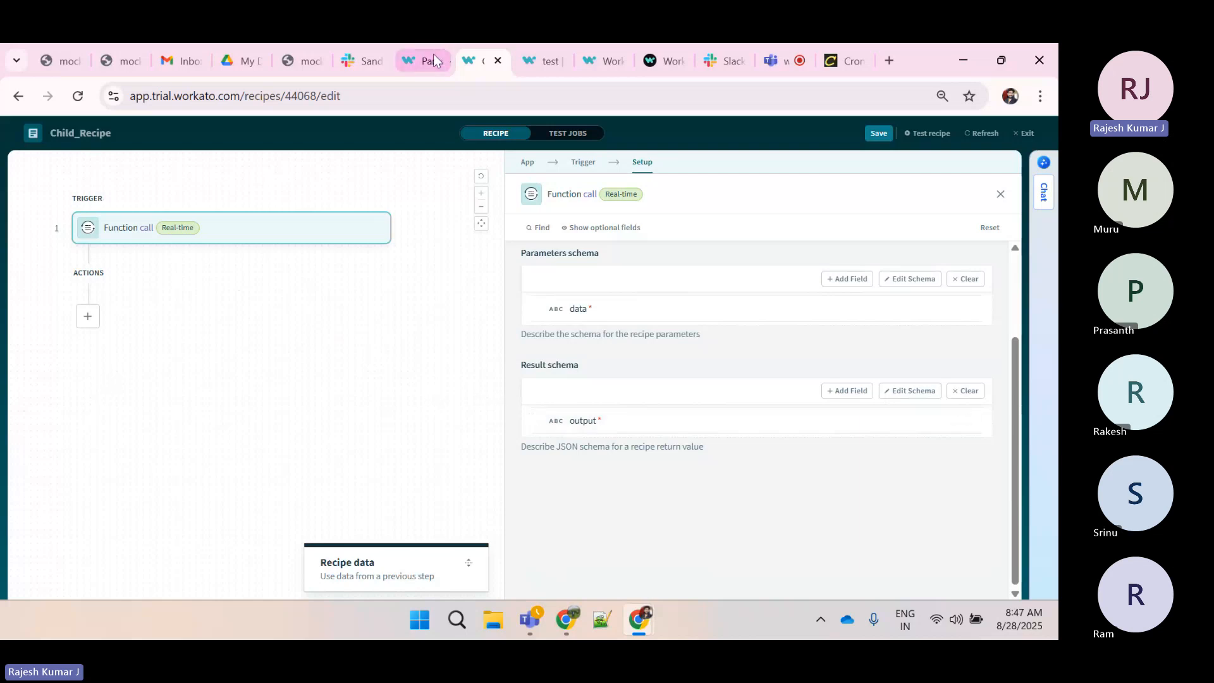
# In Parent_Recipe, add a new action step after the Logger step using the Recipe function by Workato app
pyautogui.click(401, 64)
pyautogui.click(976, 133)
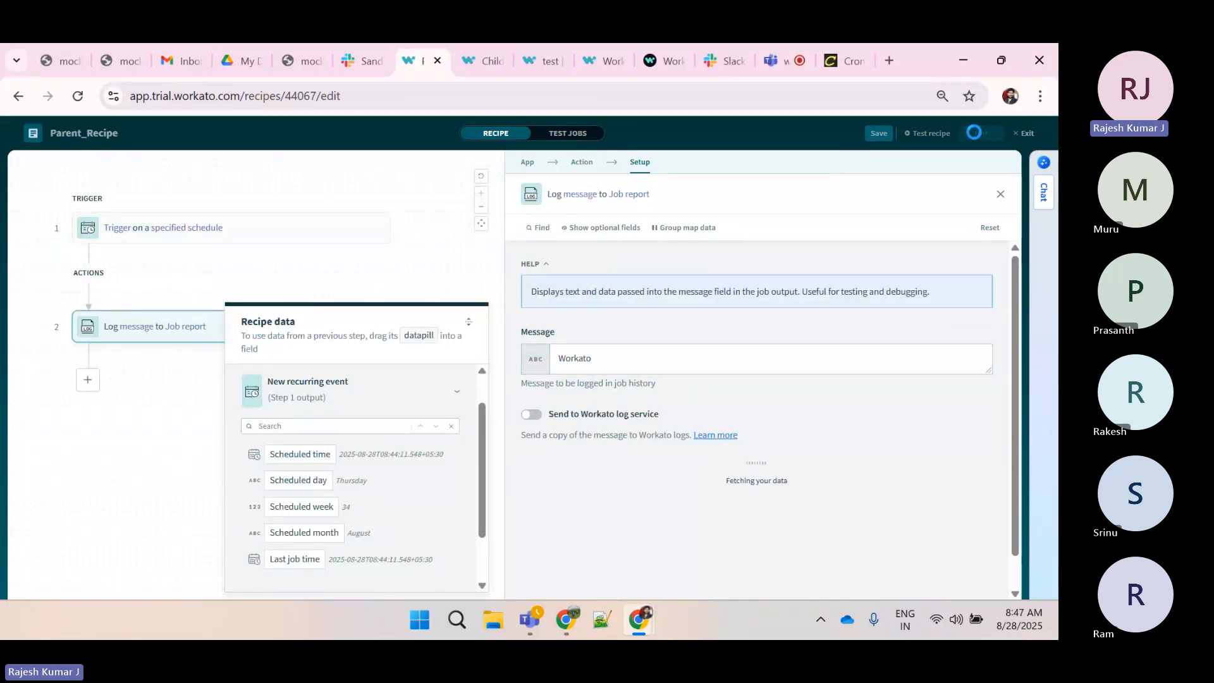
pyautogui.click(75, 96)
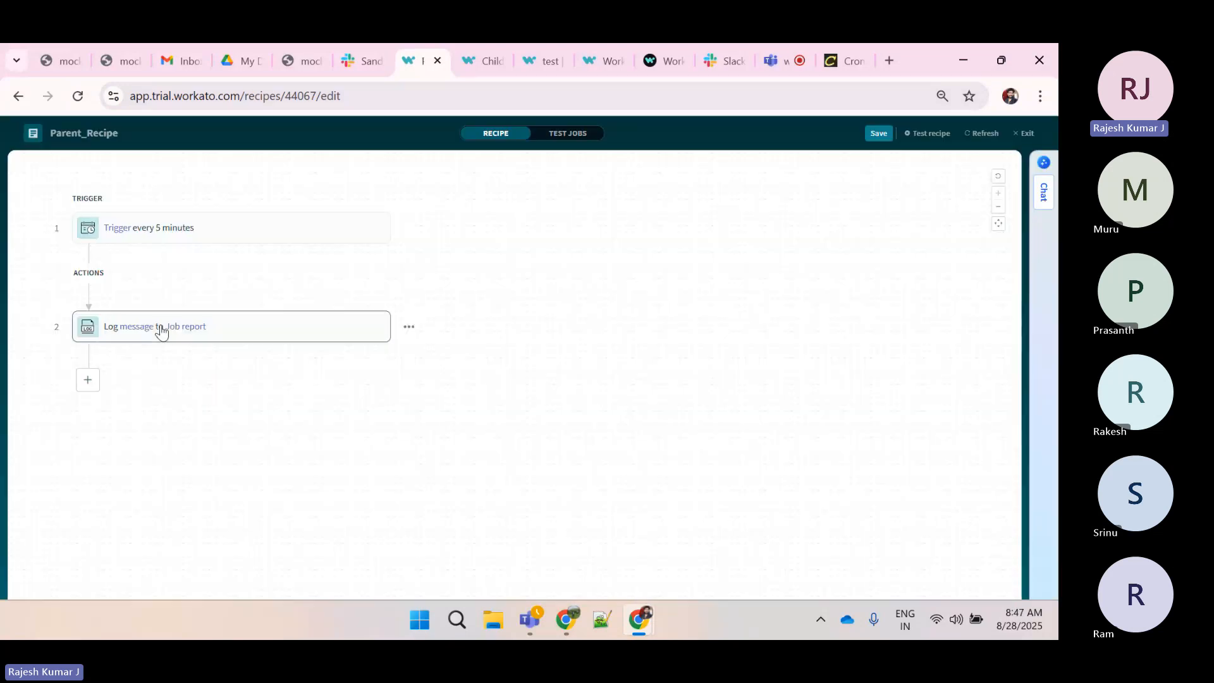
pyautogui.click(88, 380)
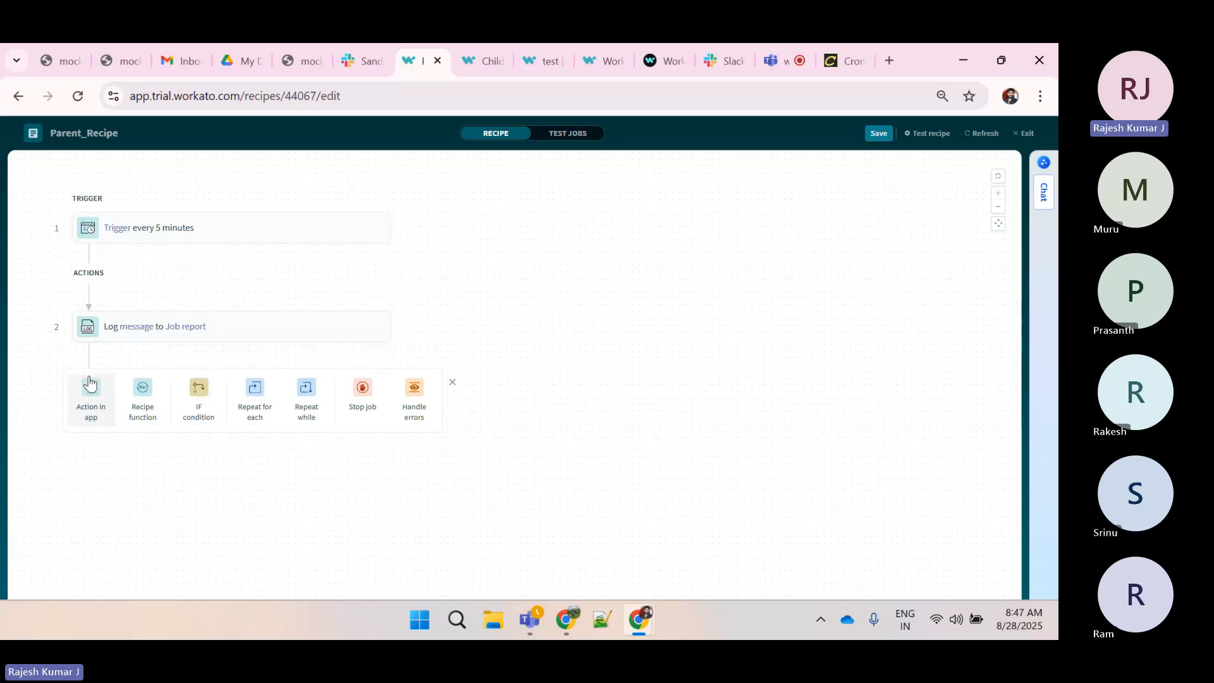
pyautogui.click(92, 391)
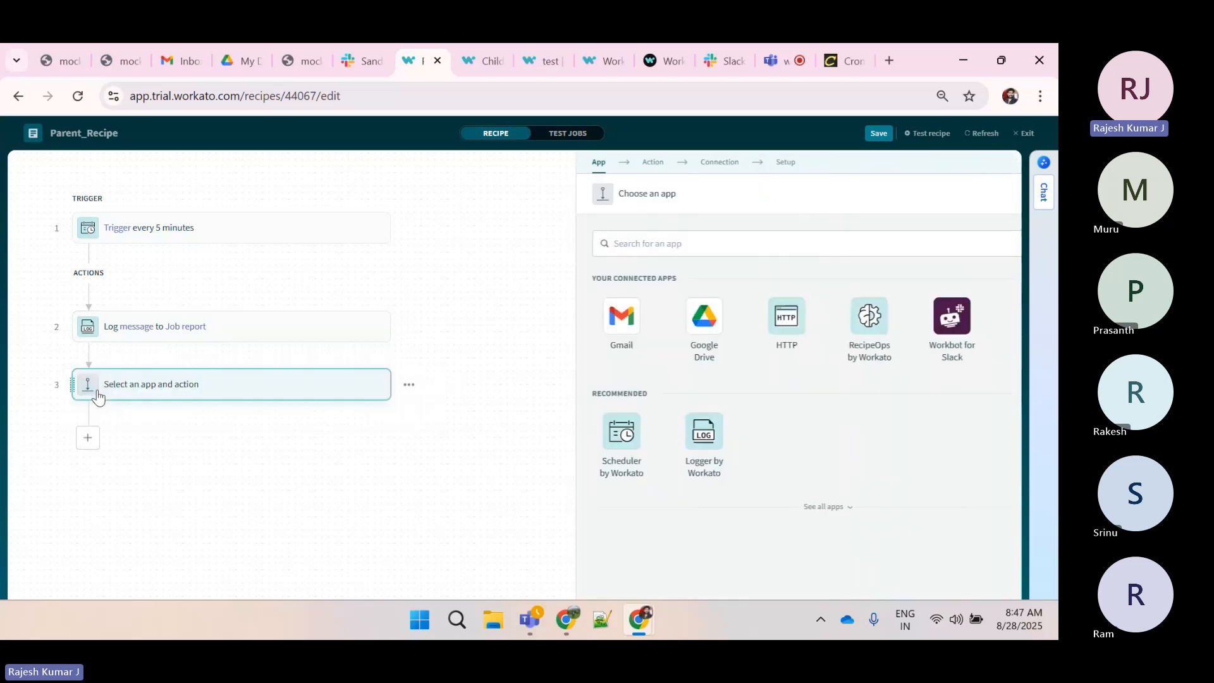
pyautogui.write('recip')
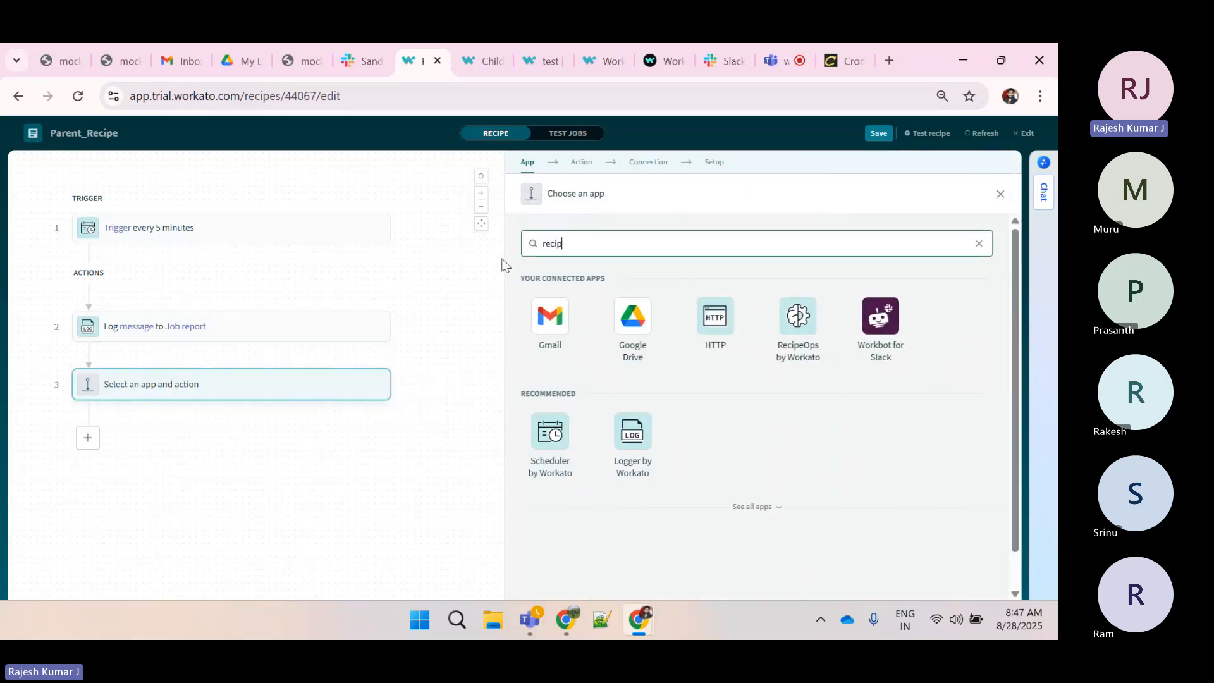
pyautogui.write('e')
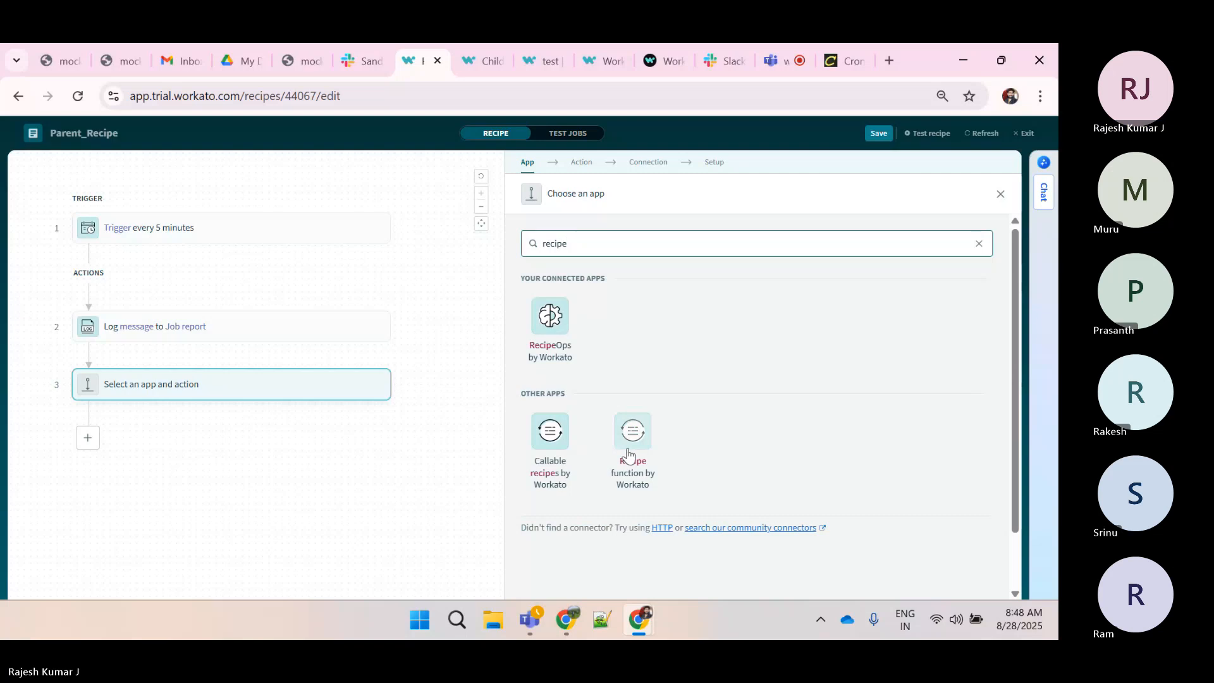
pyautogui.click(629, 436)
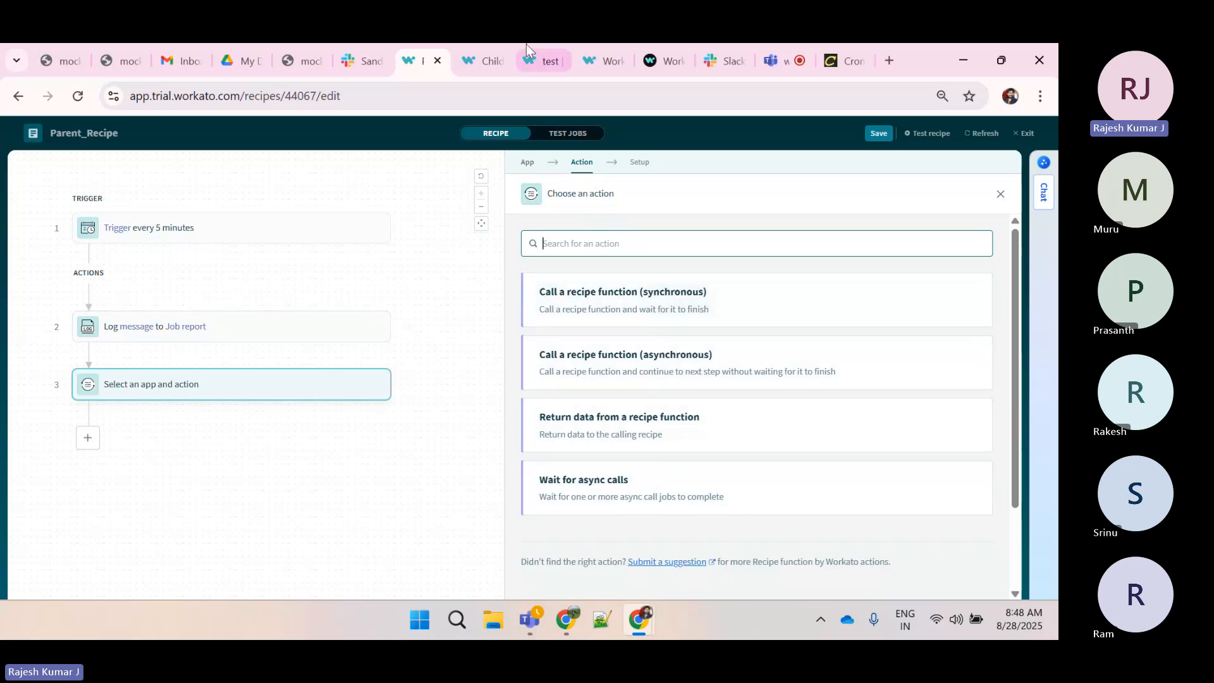
# Add a fourth step with the Logger by Workato action and set its message to Hi
pyautogui.click(480, 52)
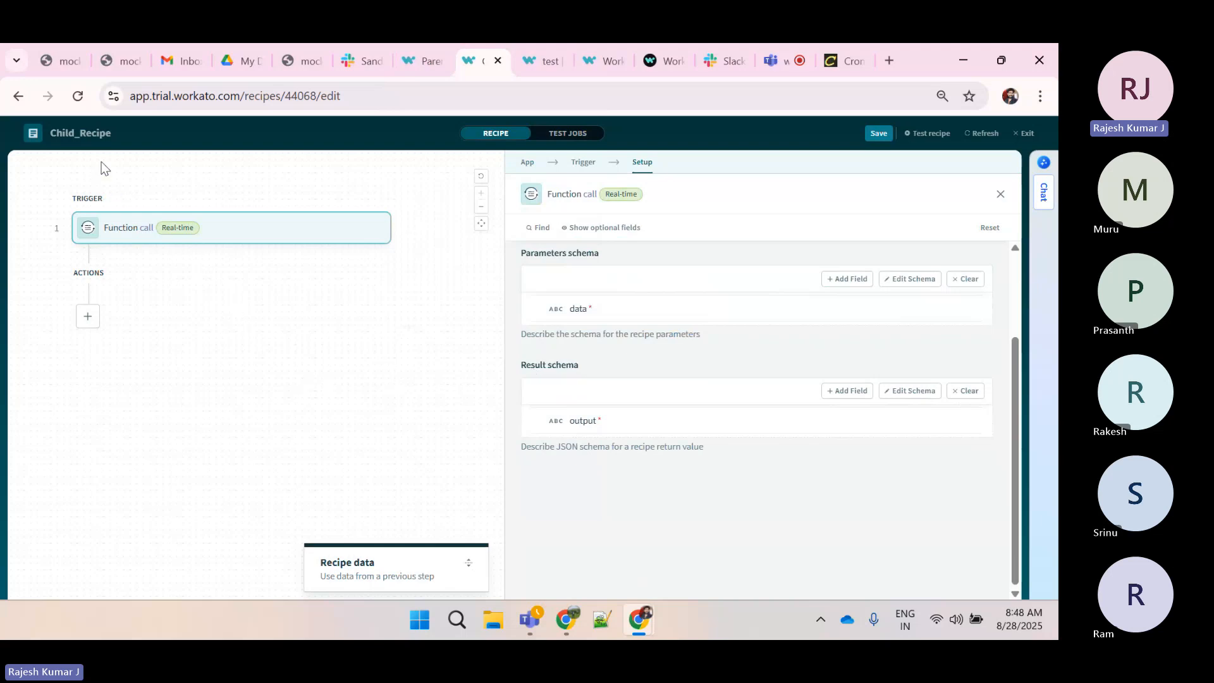
pyautogui.click(421, 62)
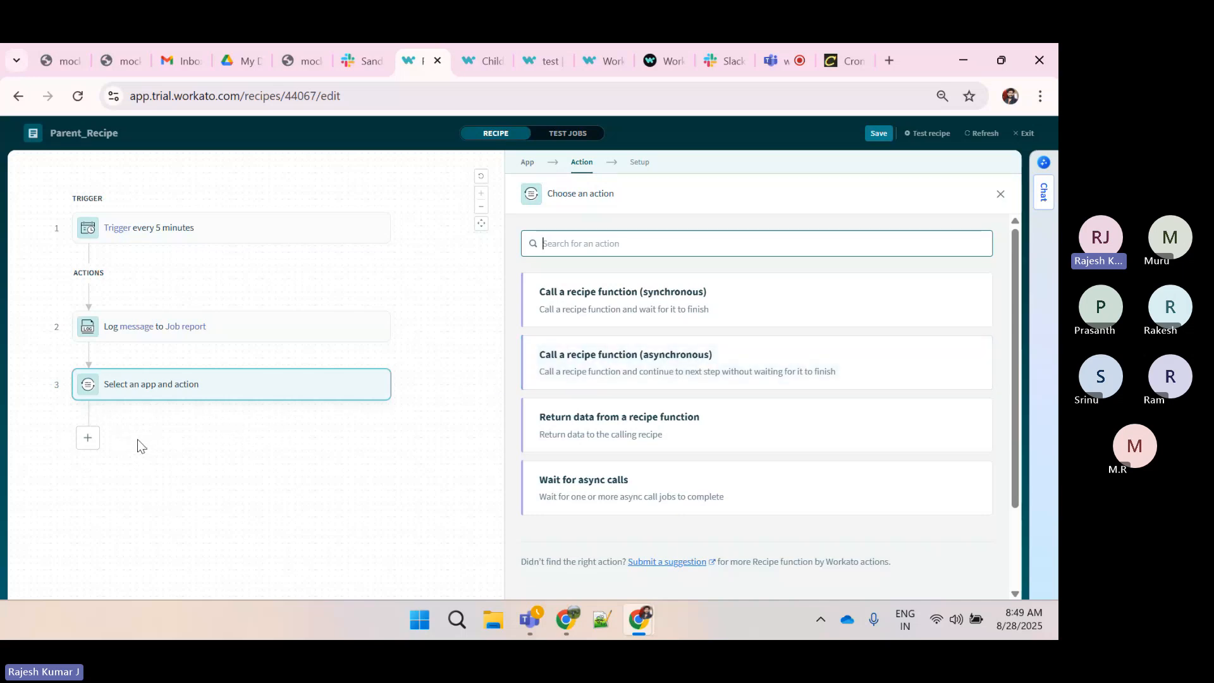
pyautogui.click(87, 440)
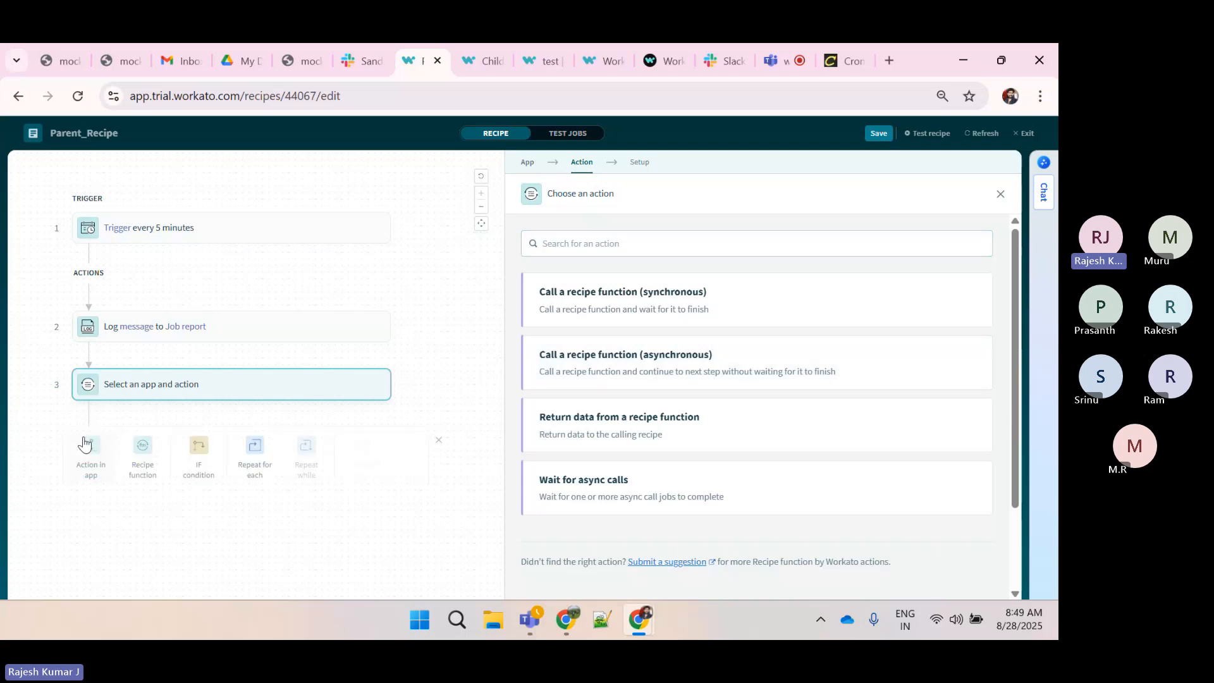
pyautogui.click(92, 464)
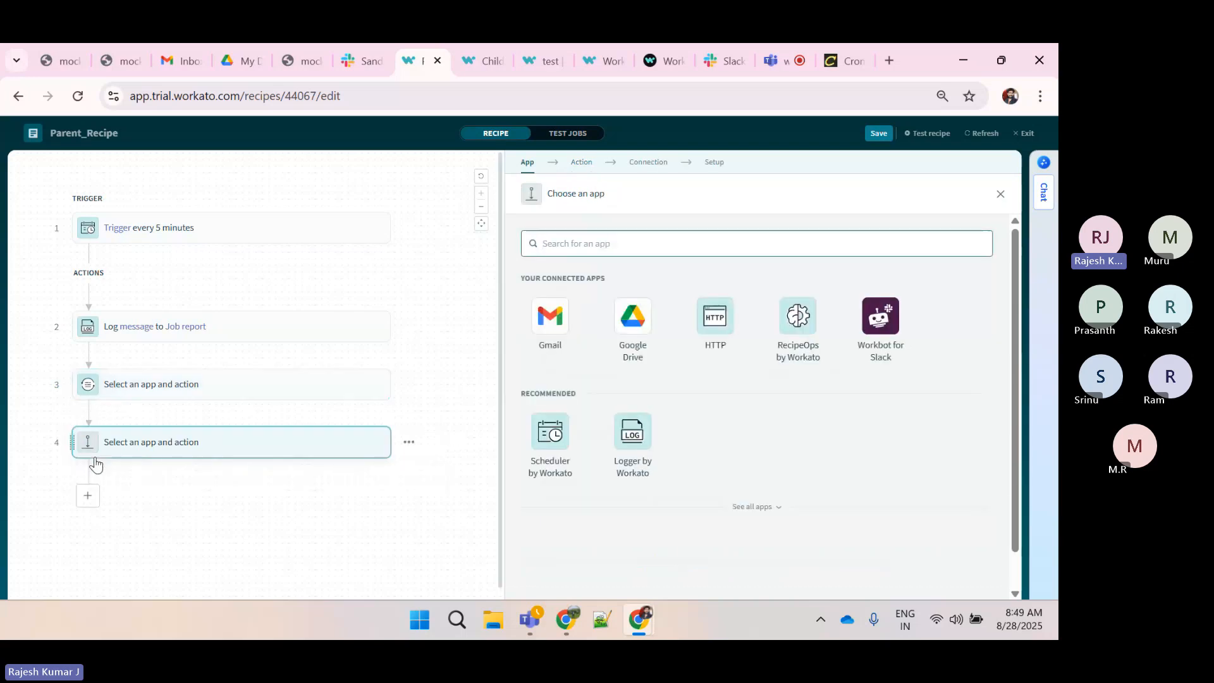
pyautogui.write('loo')
pyautogui.press('BackSpace')
pyautogui.write('g')
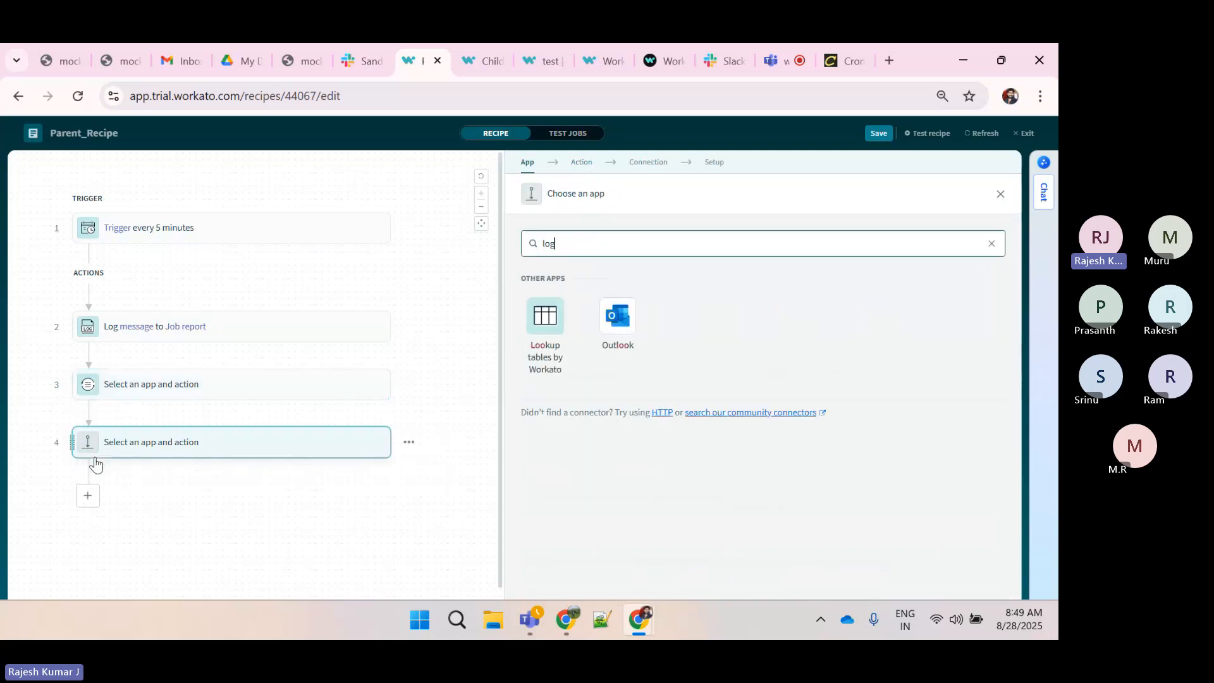
pyautogui.write('ger')
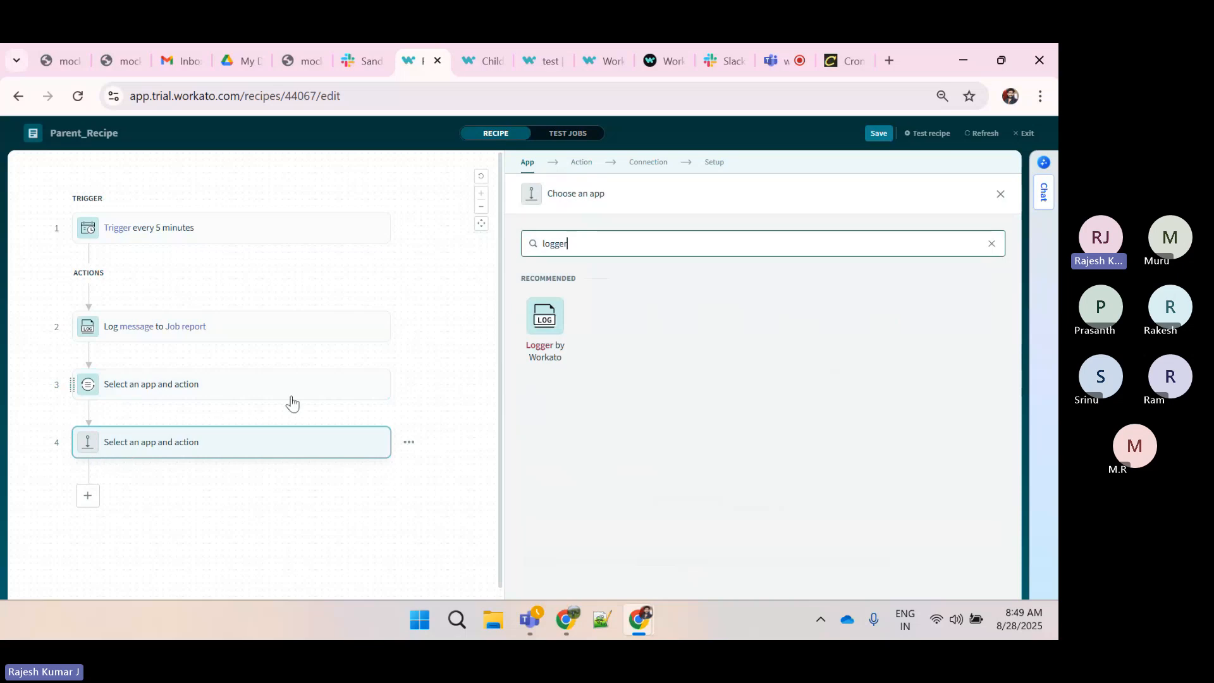
pyautogui.click(561, 320)
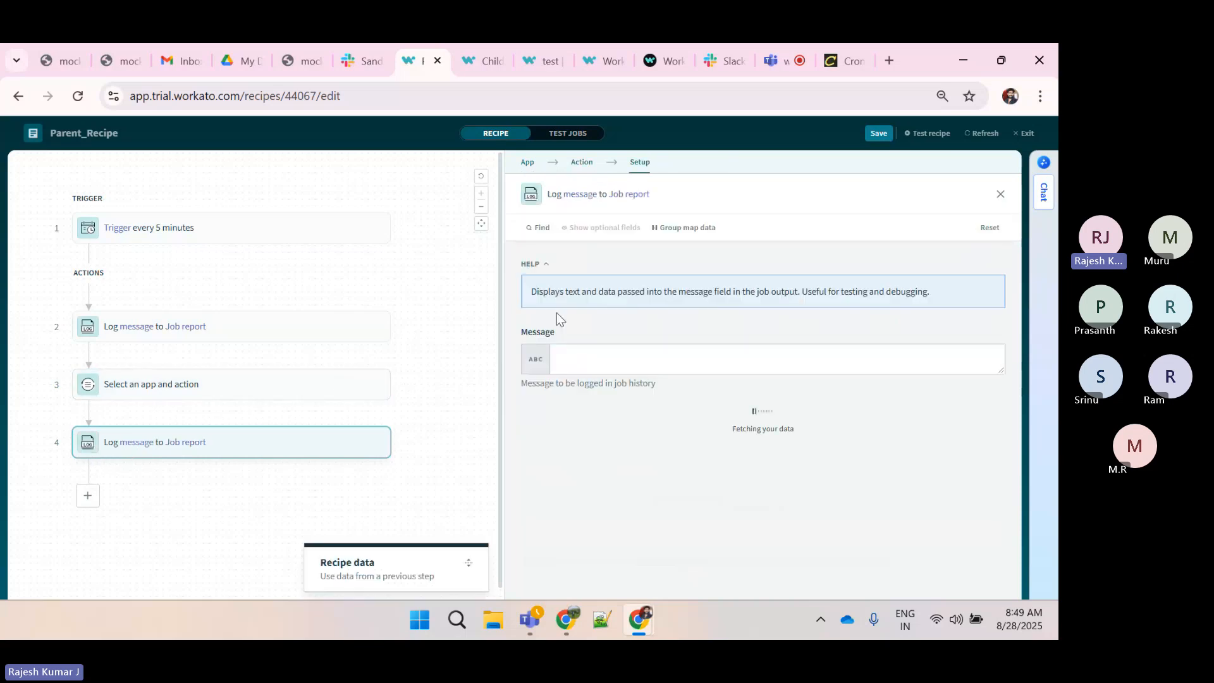
pyautogui.click(577, 352)
pyautogui.write('Hi')
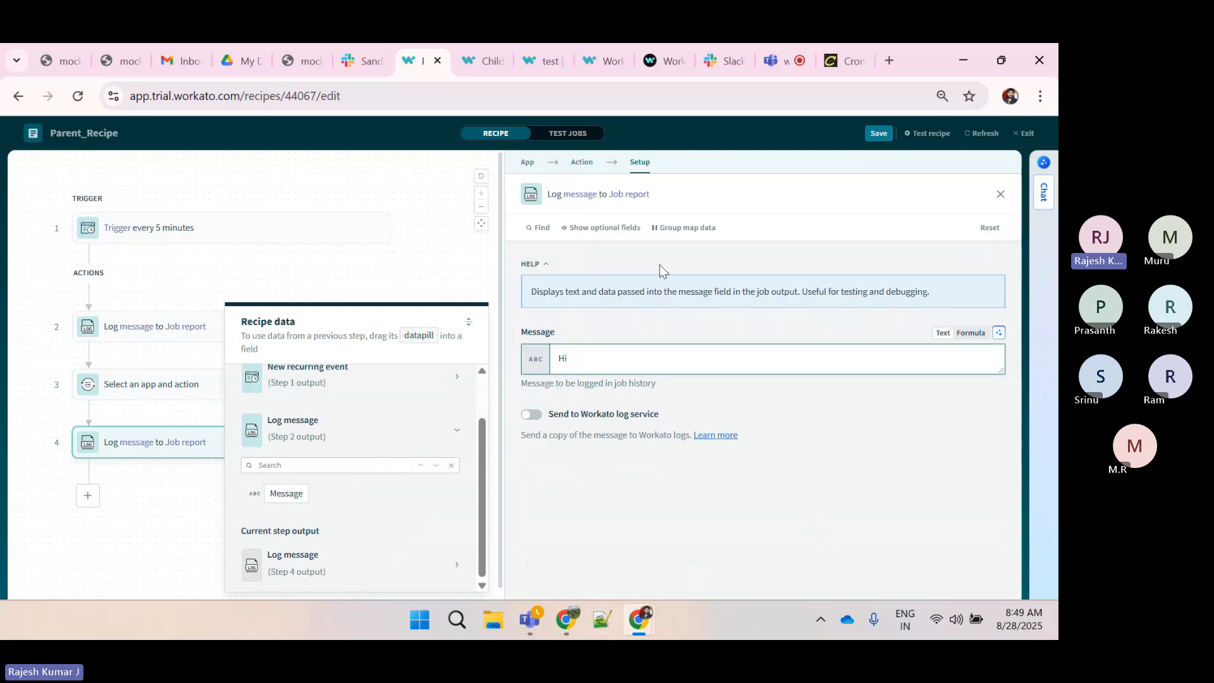
pyautogui.click(782, 61)
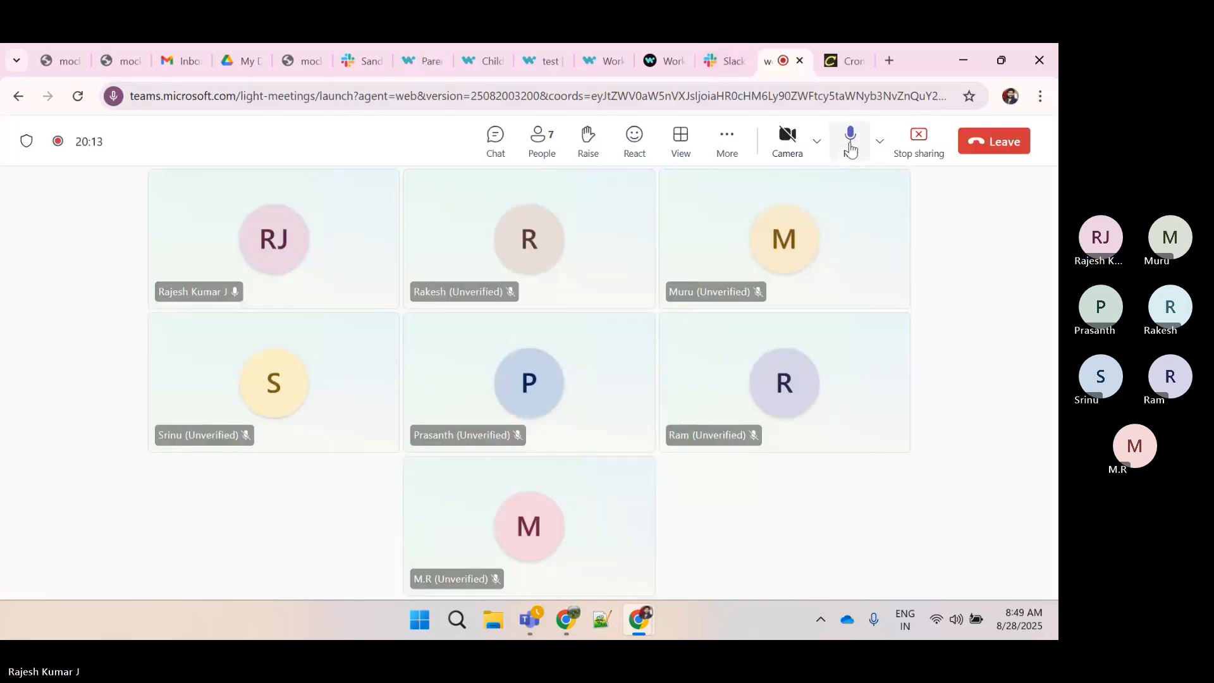
pyautogui.click(850, 149)
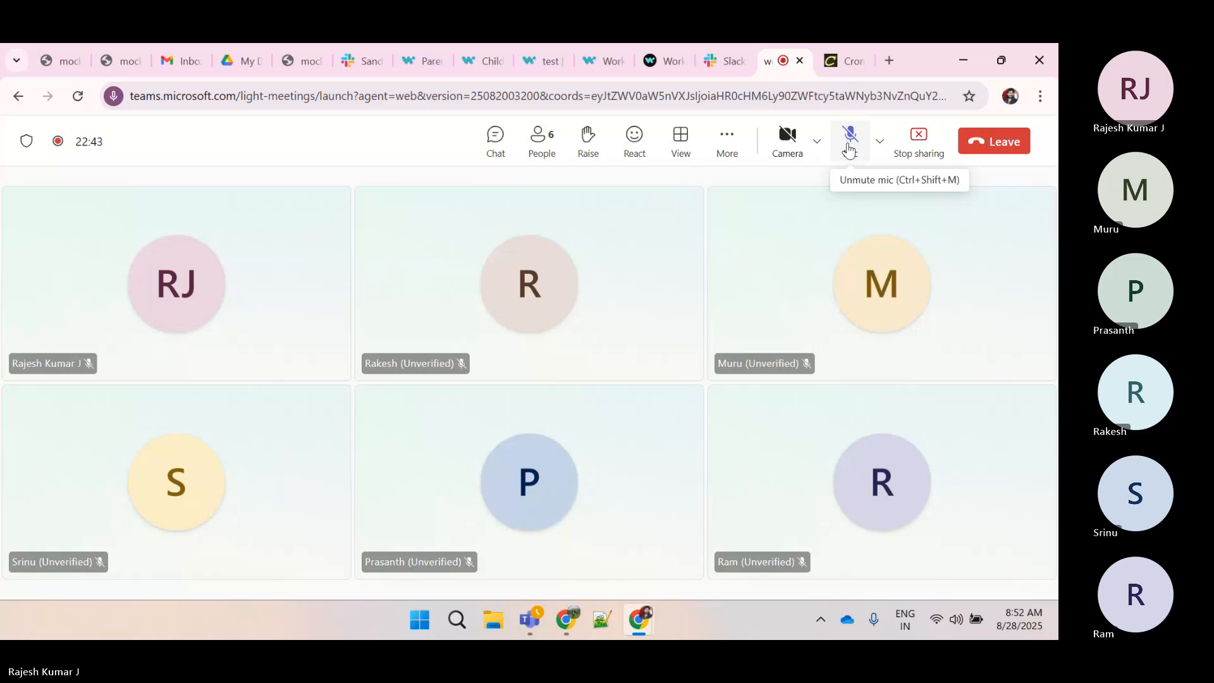
pyautogui.click(848, 149)
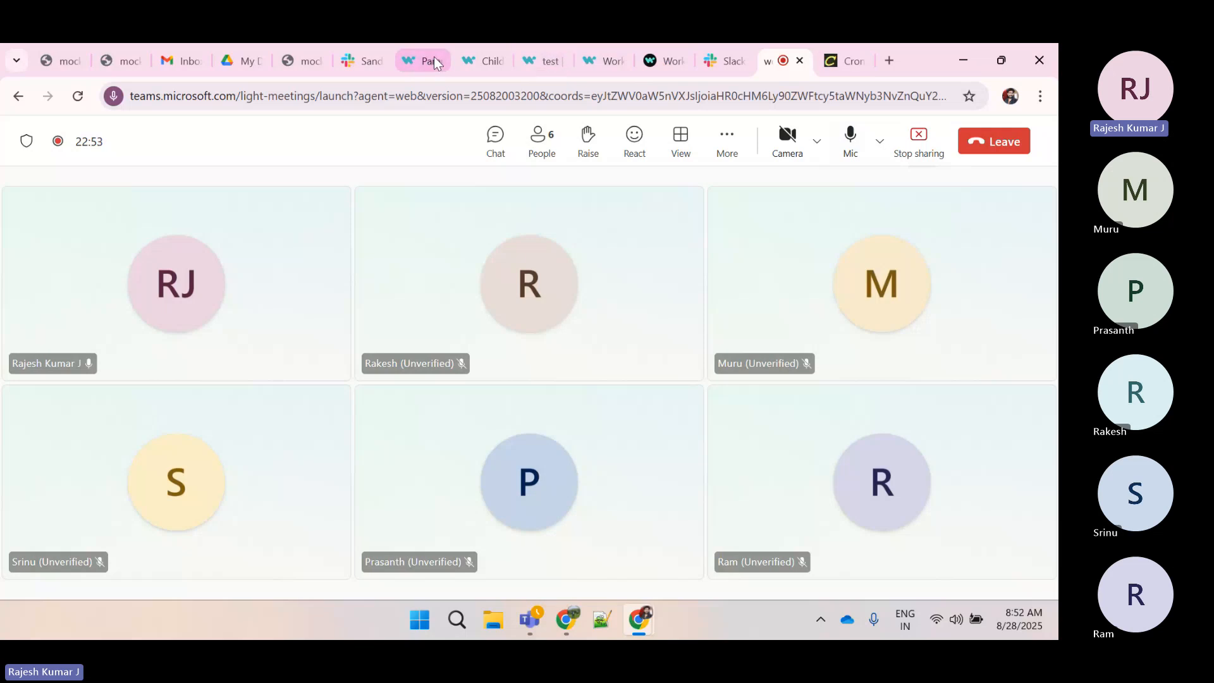
pyautogui.click(465, 64)
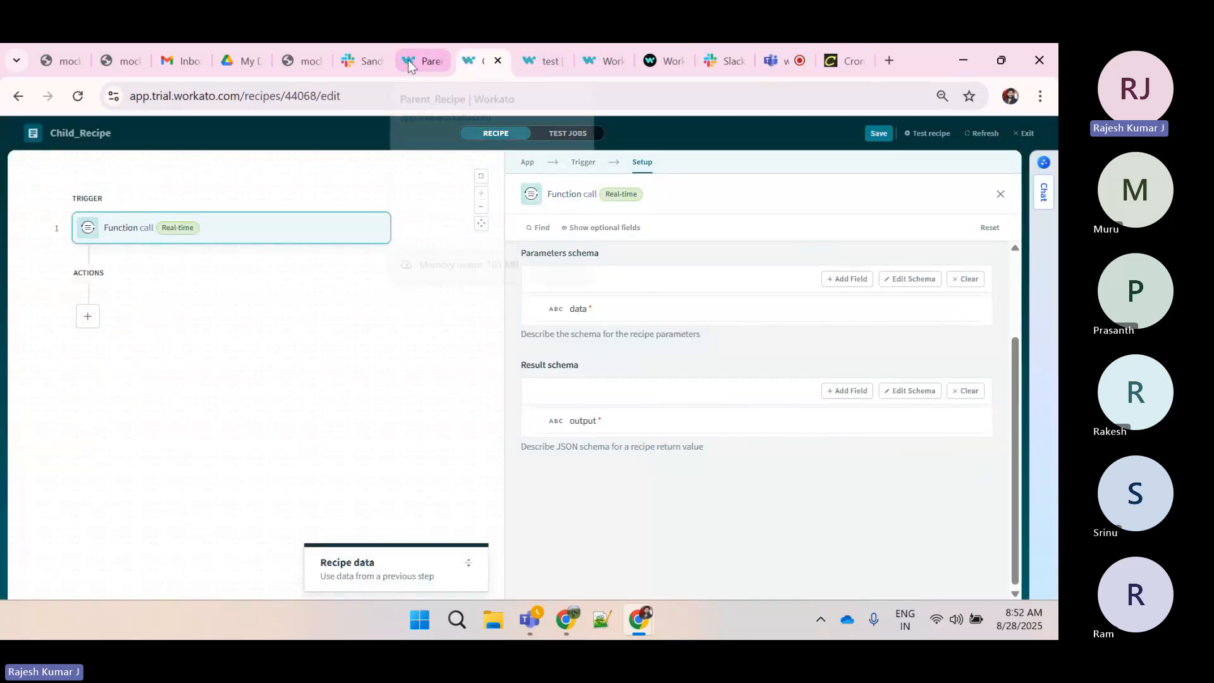
pyautogui.click(408, 60)
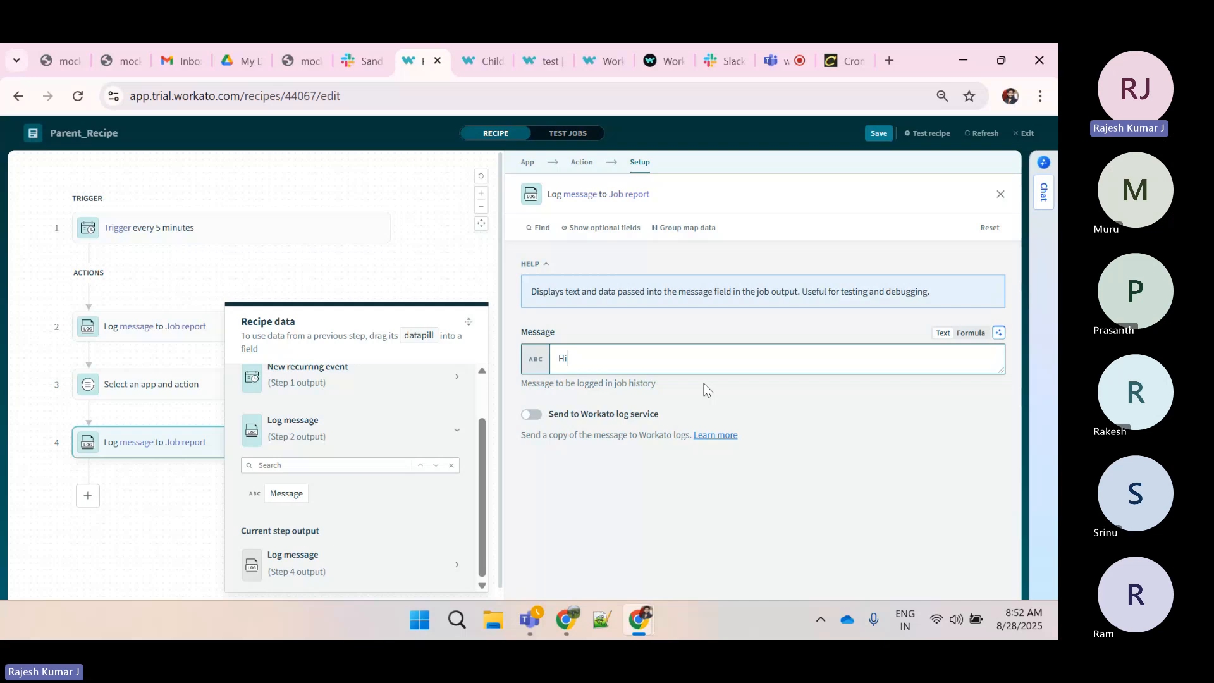
pyautogui.click(21, 552)
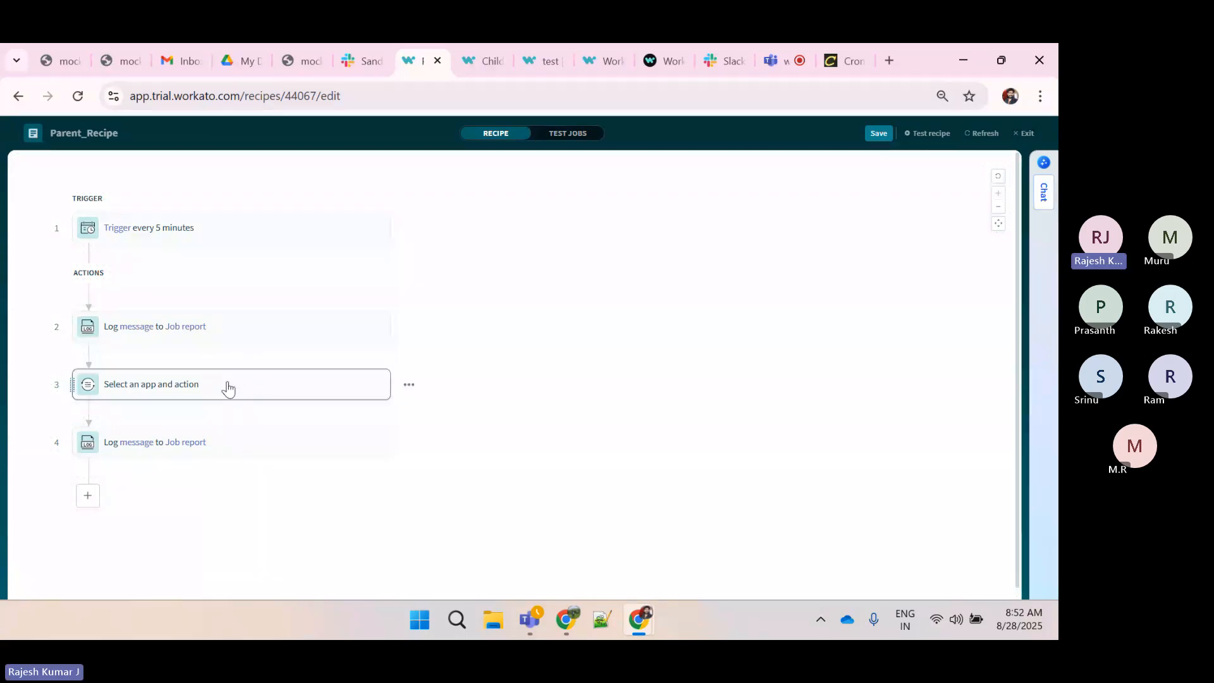
# Set step 3 to the synchronous Call a recipe function action and select Child_Recipe from the Function_Call folder
pyautogui.click(211, 454)
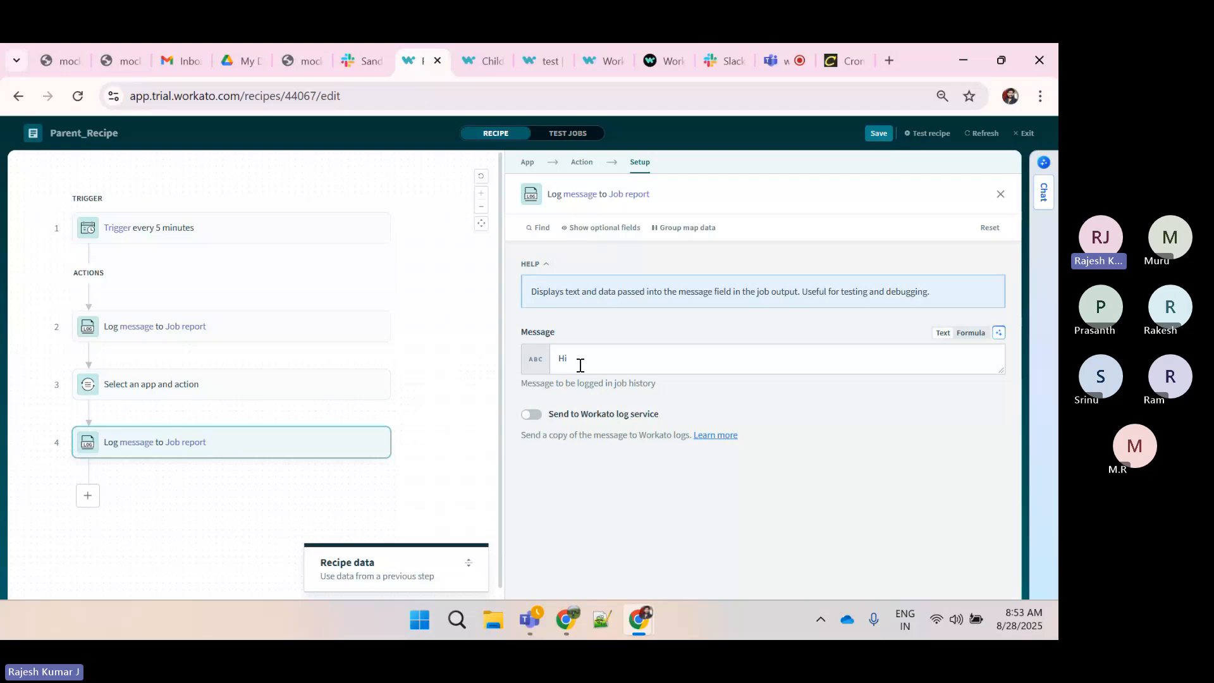
pyautogui.click(271, 392)
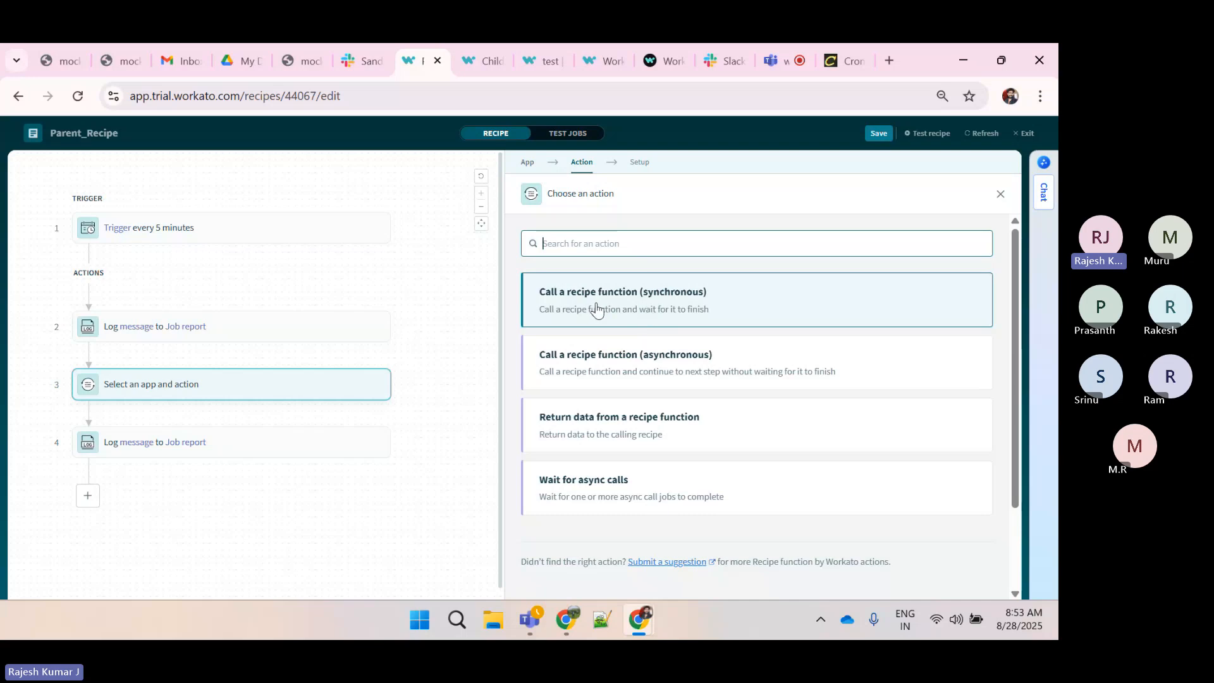
pyautogui.click(641, 301)
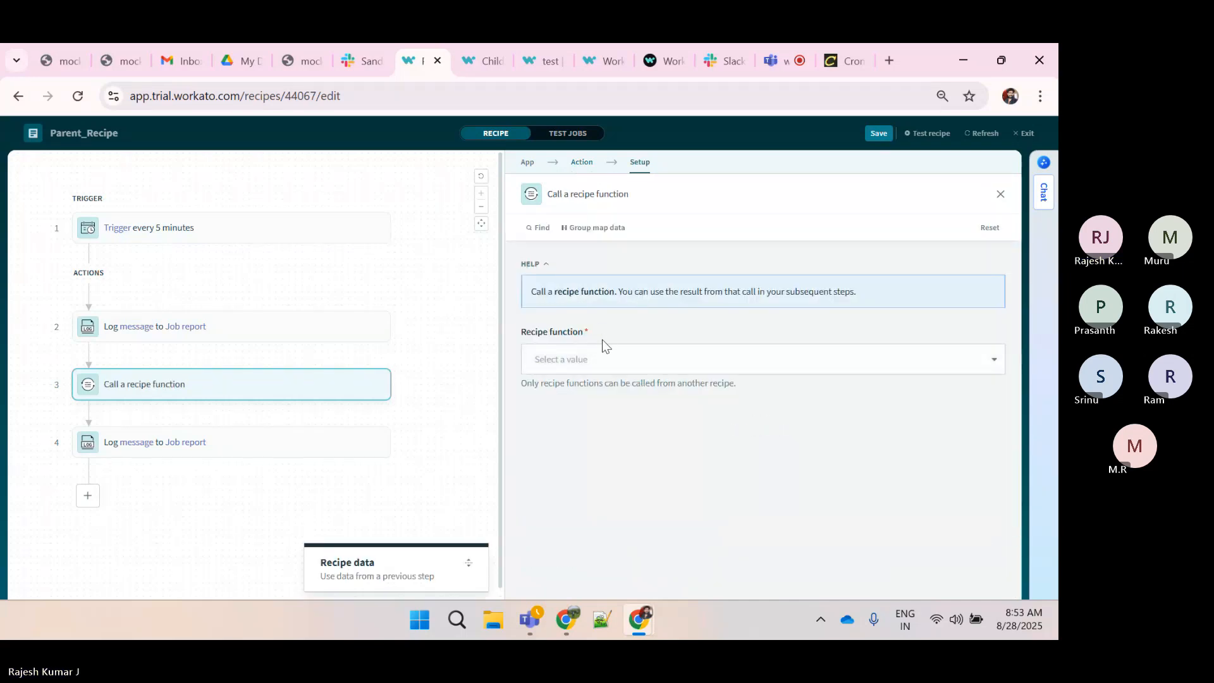
pyautogui.click(586, 358)
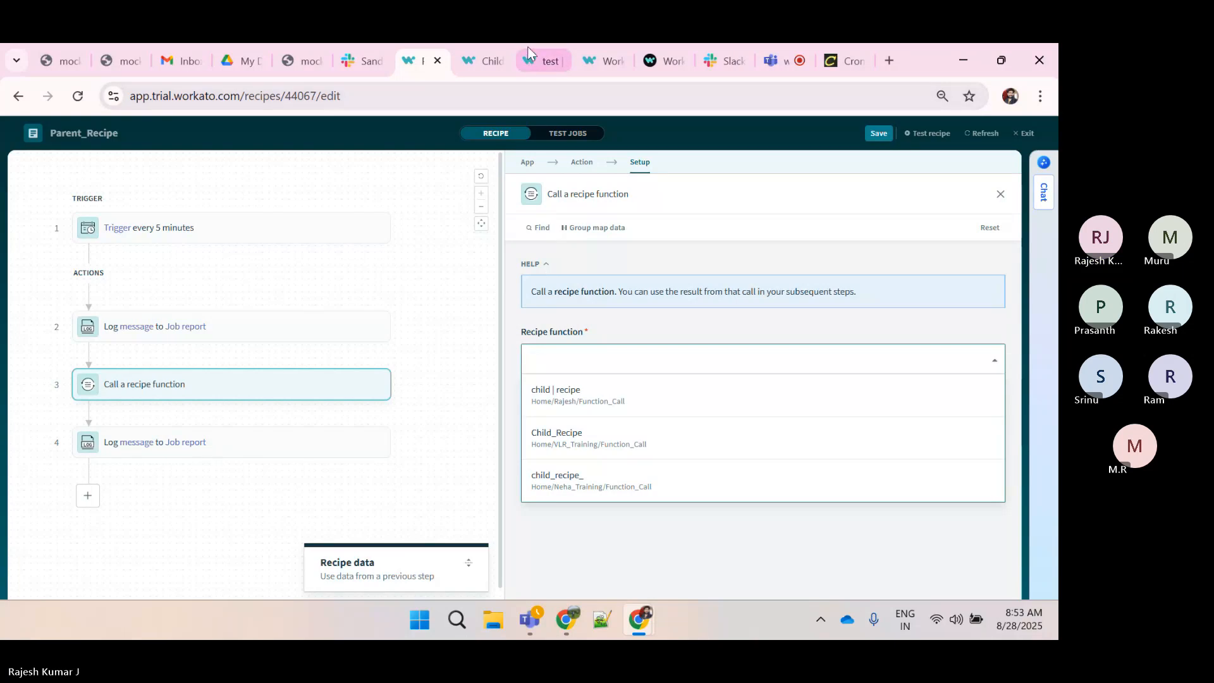
pyautogui.click(481, 60)
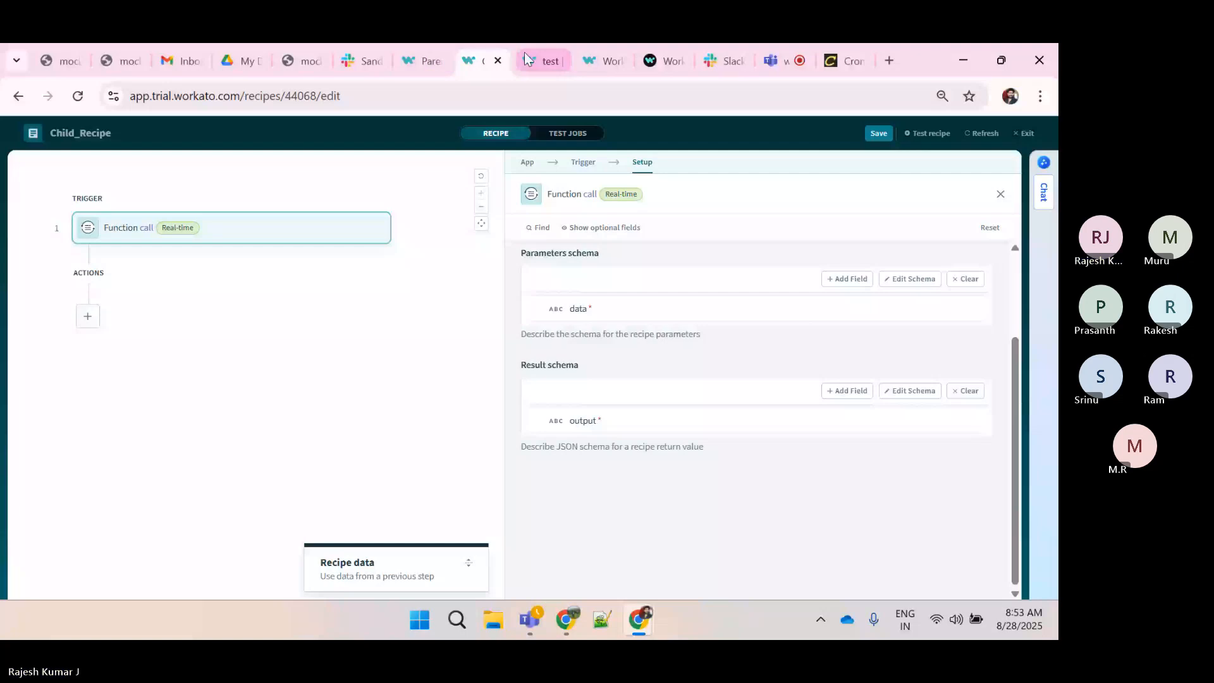
pyautogui.click(422, 61)
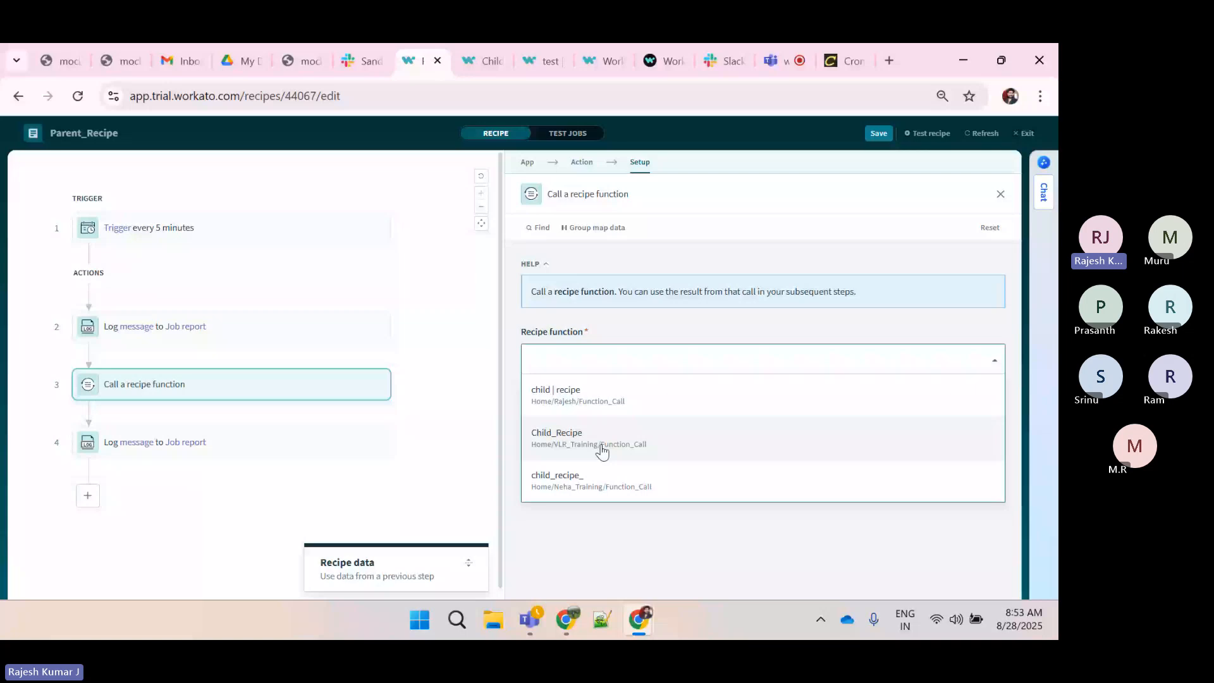
pyautogui.click(601, 449)
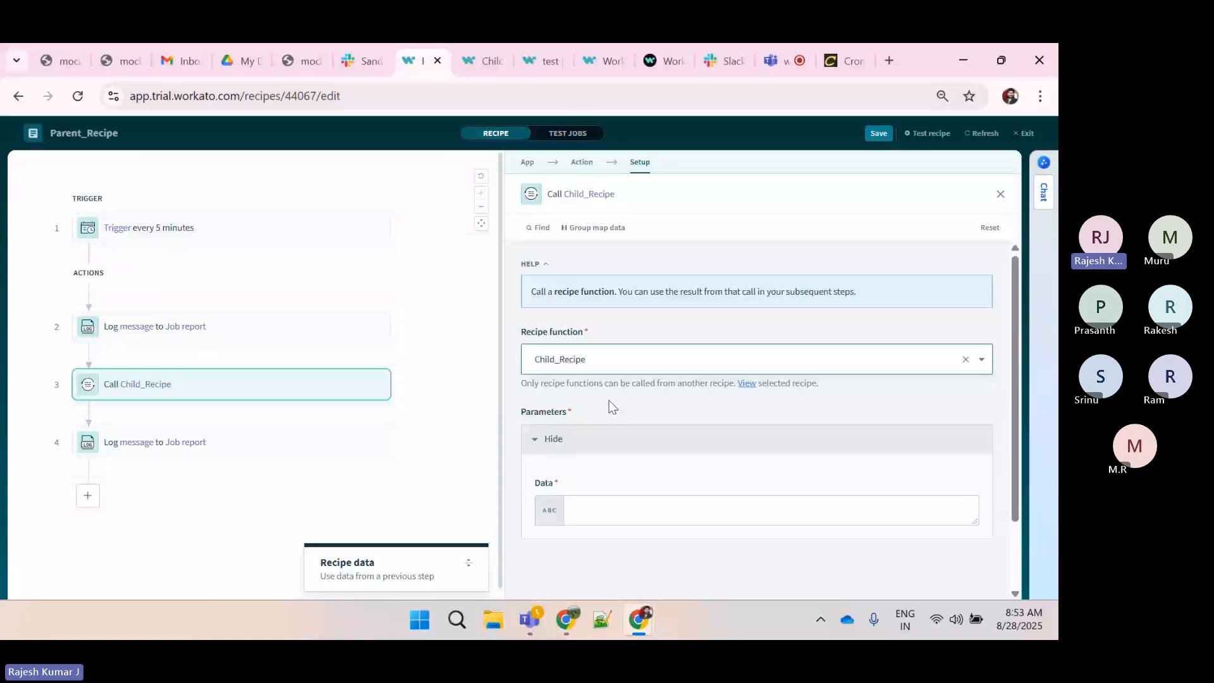
pyautogui.scroll(-2, 626, 344)
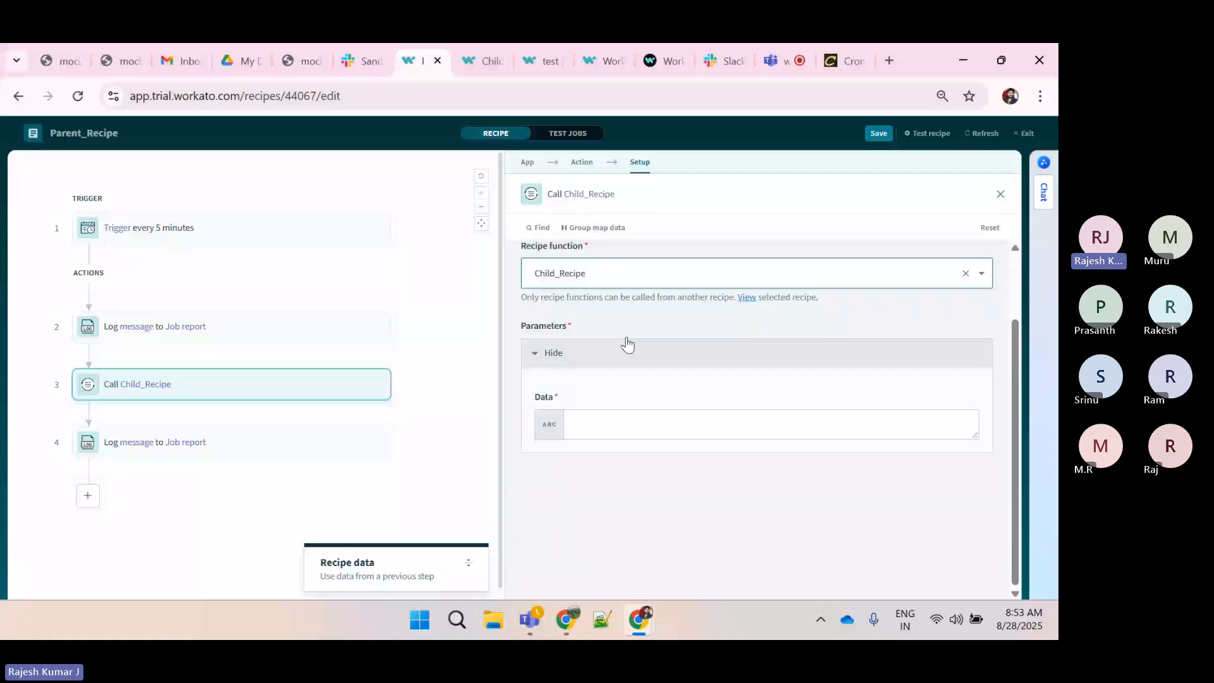
pyautogui.click(617, 422)
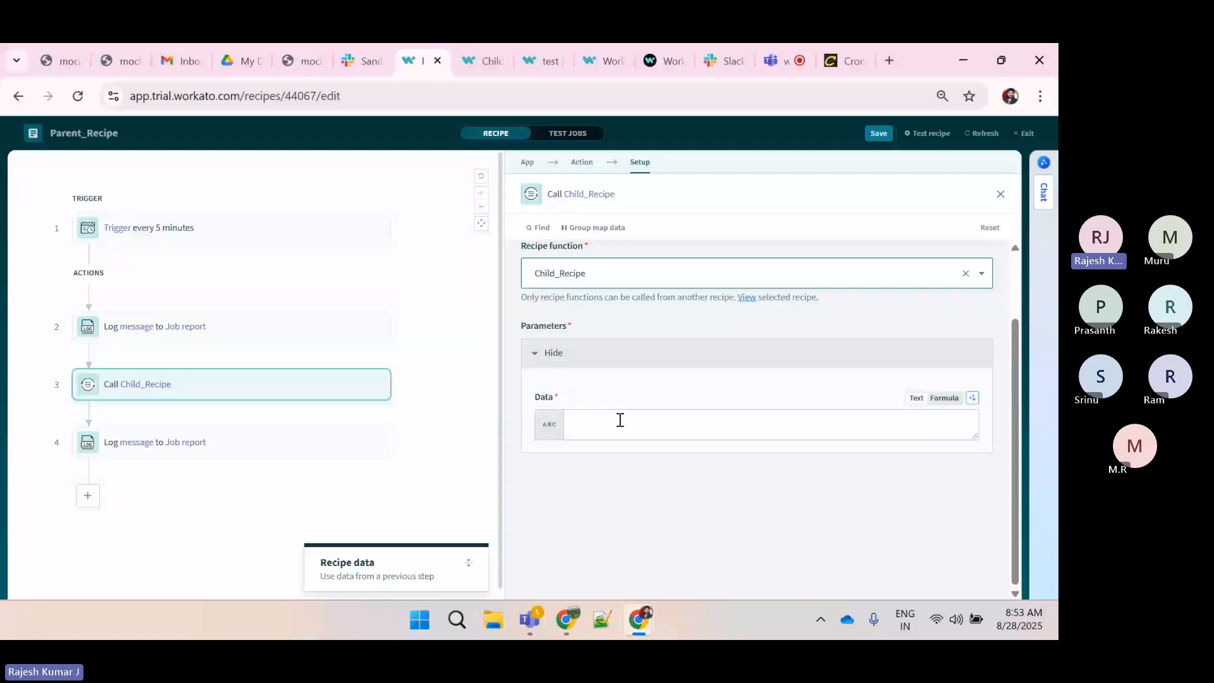
# Map the step 2 Log message's Message datapill into the Data parameter of the Call Child_Recipe step
pyautogui.click(484, 63)
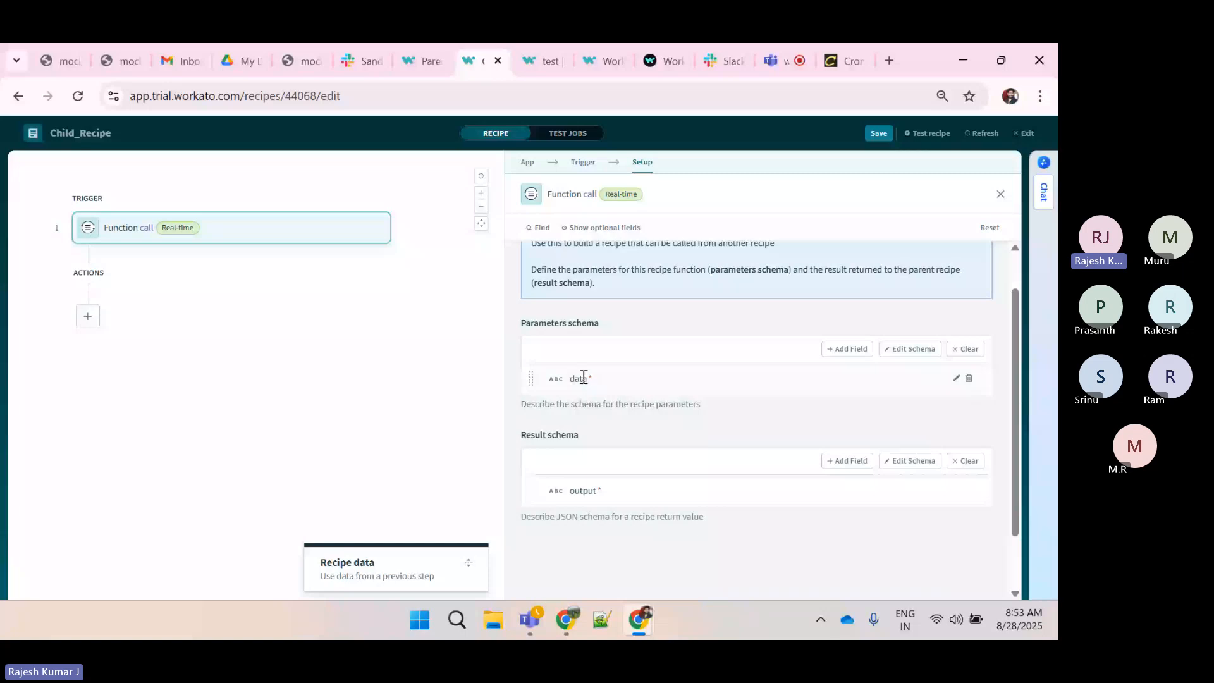
pyautogui.click(407, 48)
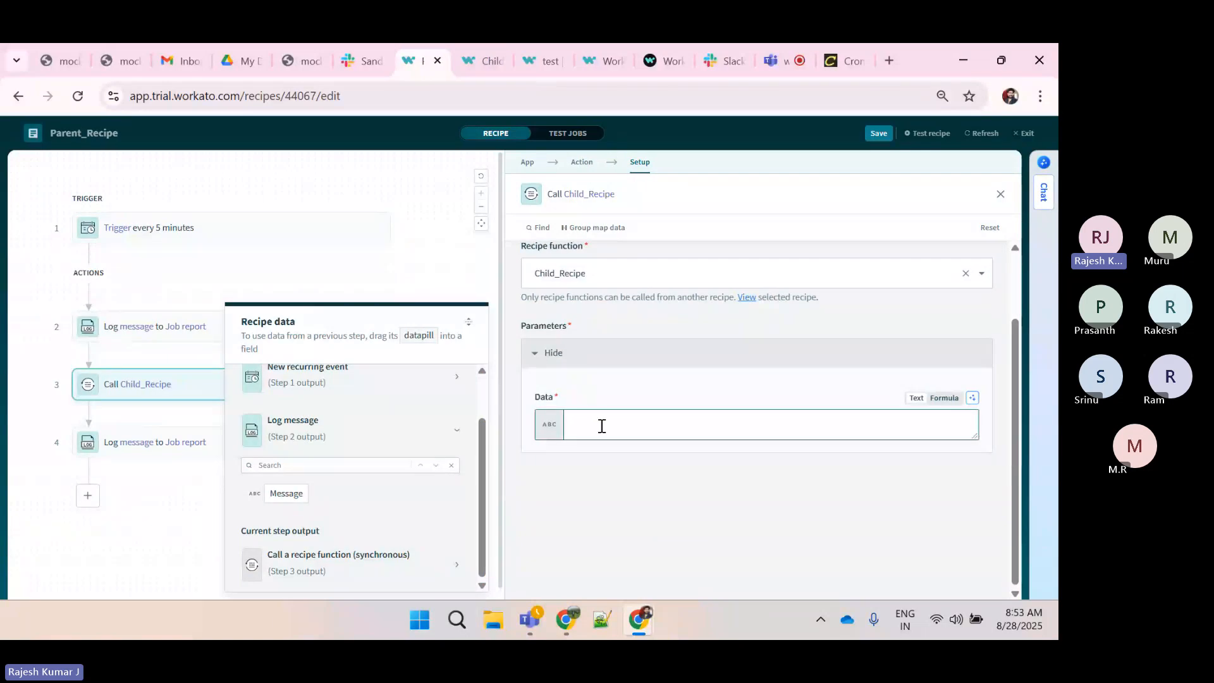
pyautogui.click(284, 494)
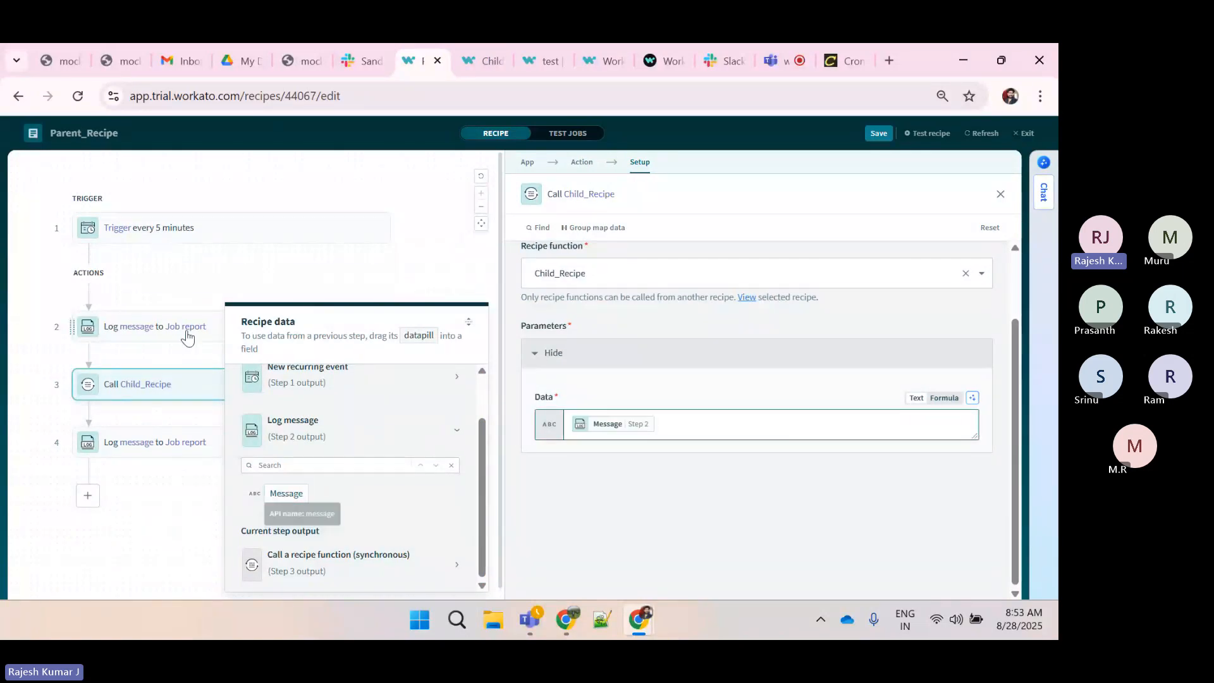
# Review the Parent_Recipe's steps and the Child_Recipe's Function call parameter and result schemas
pyautogui.click(140, 340)
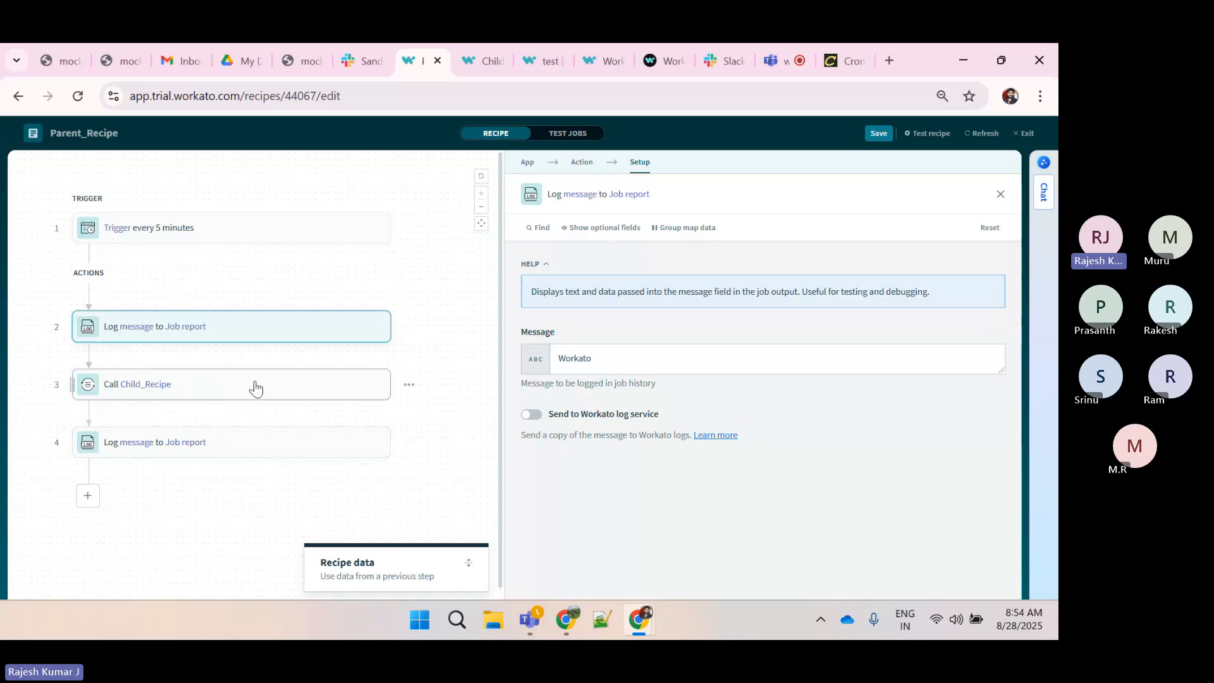
pyautogui.click(252, 386)
pyautogui.scroll(-1, 639, 450)
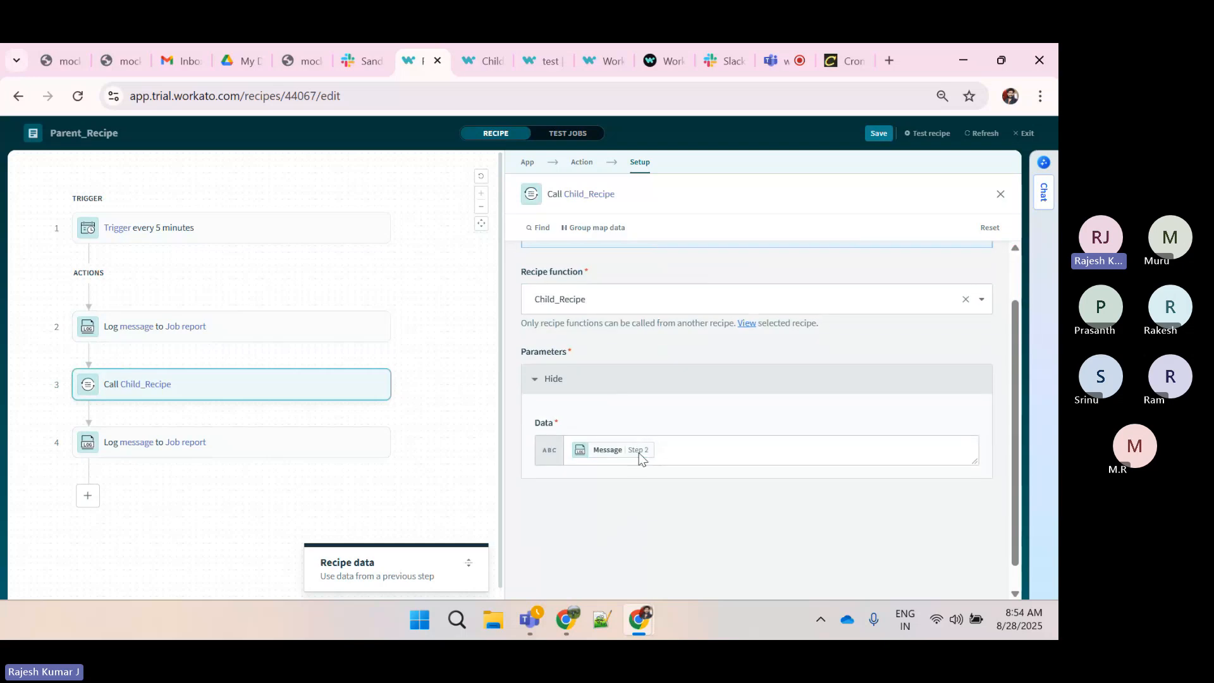
pyautogui.click(486, 64)
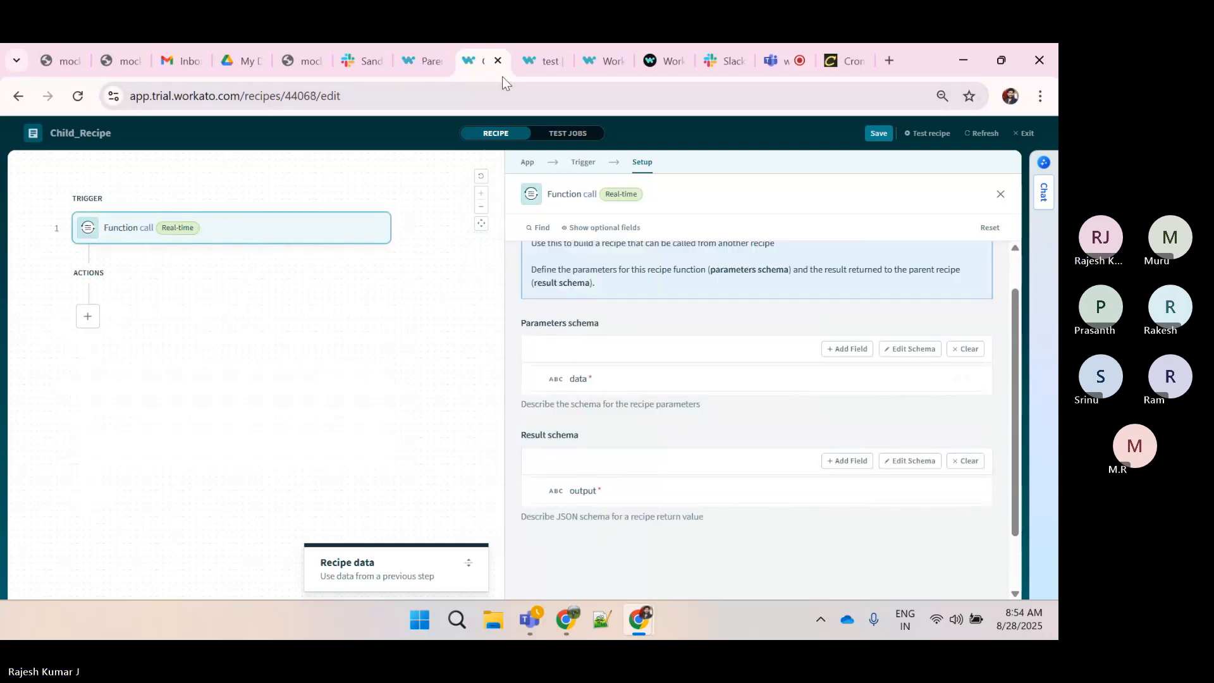
pyautogui.click(411, 62)
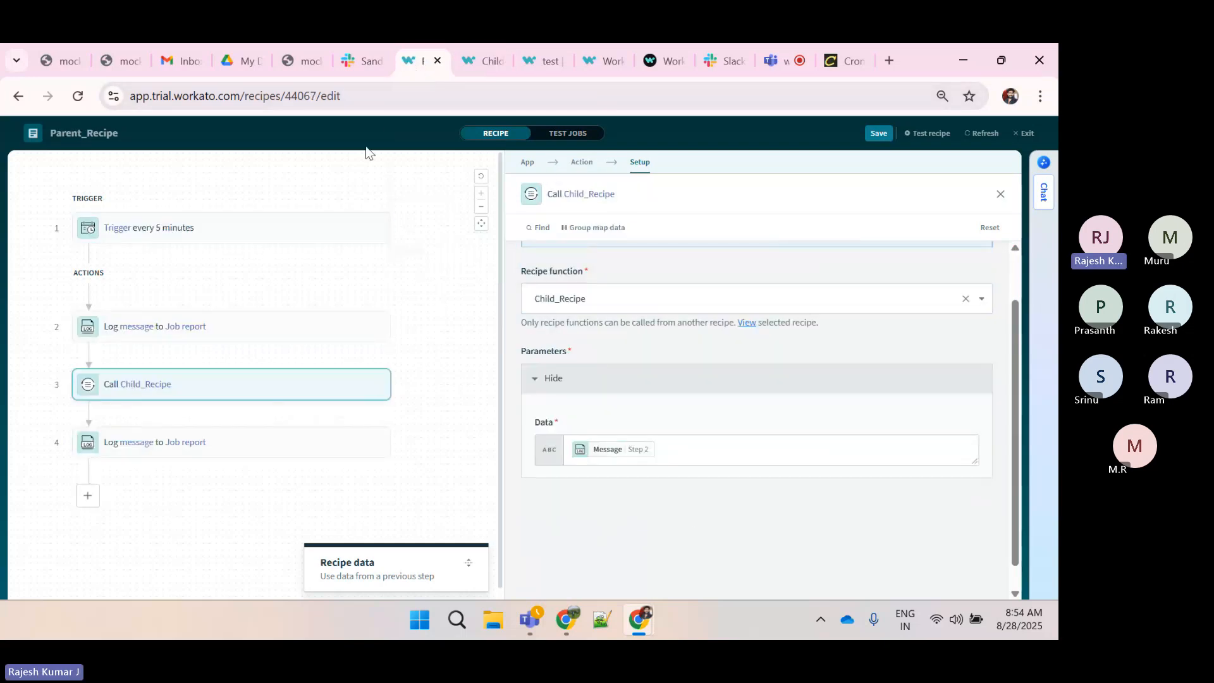
pyautogui.click(244, 442)
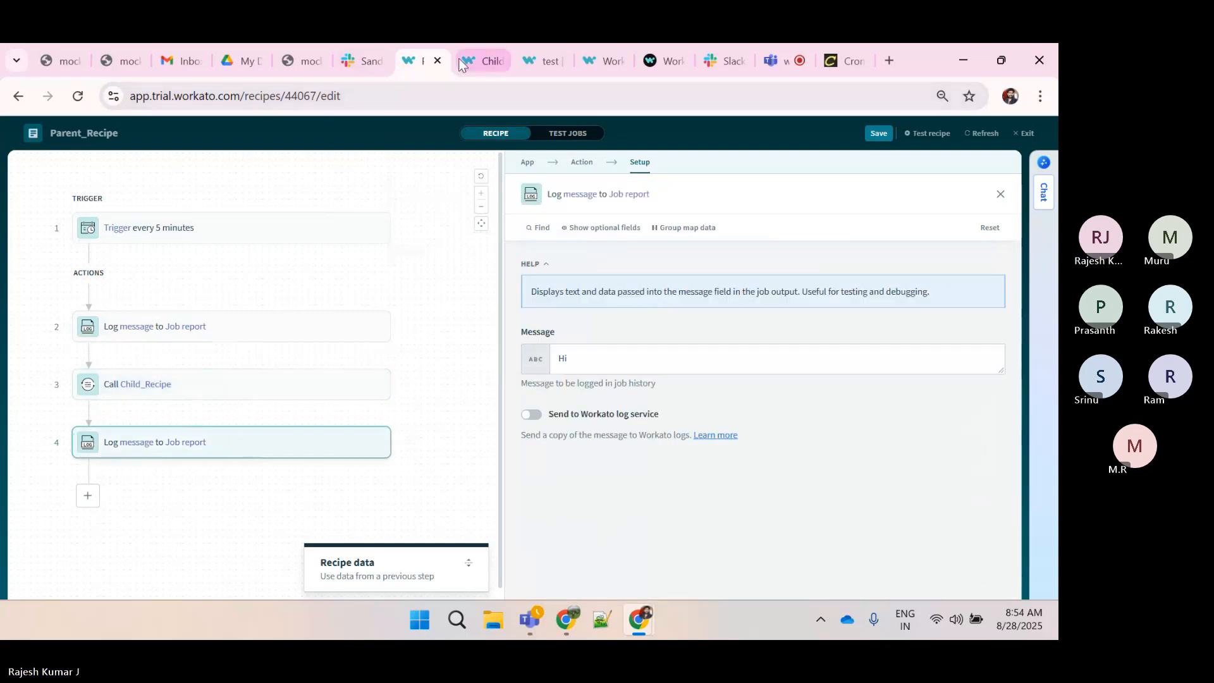
pyautogui.click(484, 62)
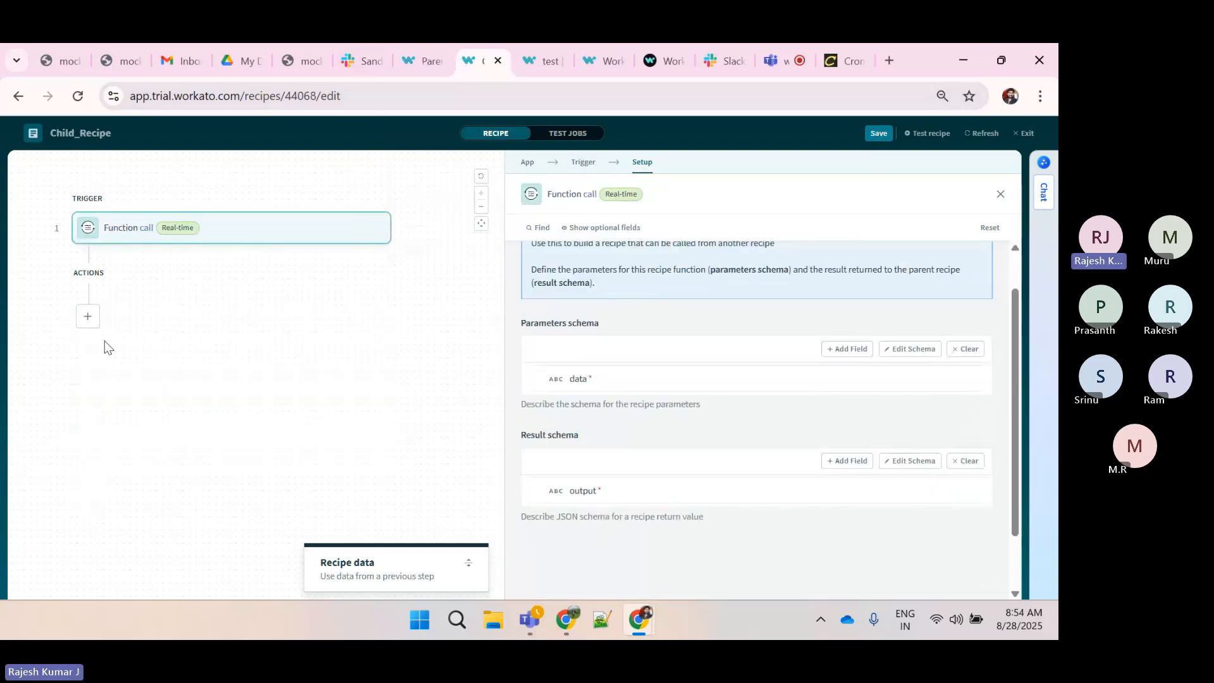
# Add a Logger by Workato step to Child_Recipe that logs the trigger's Data parameter datapill as its message
pyautogui.click(89, 316)
pyautogui.click(92, 329)
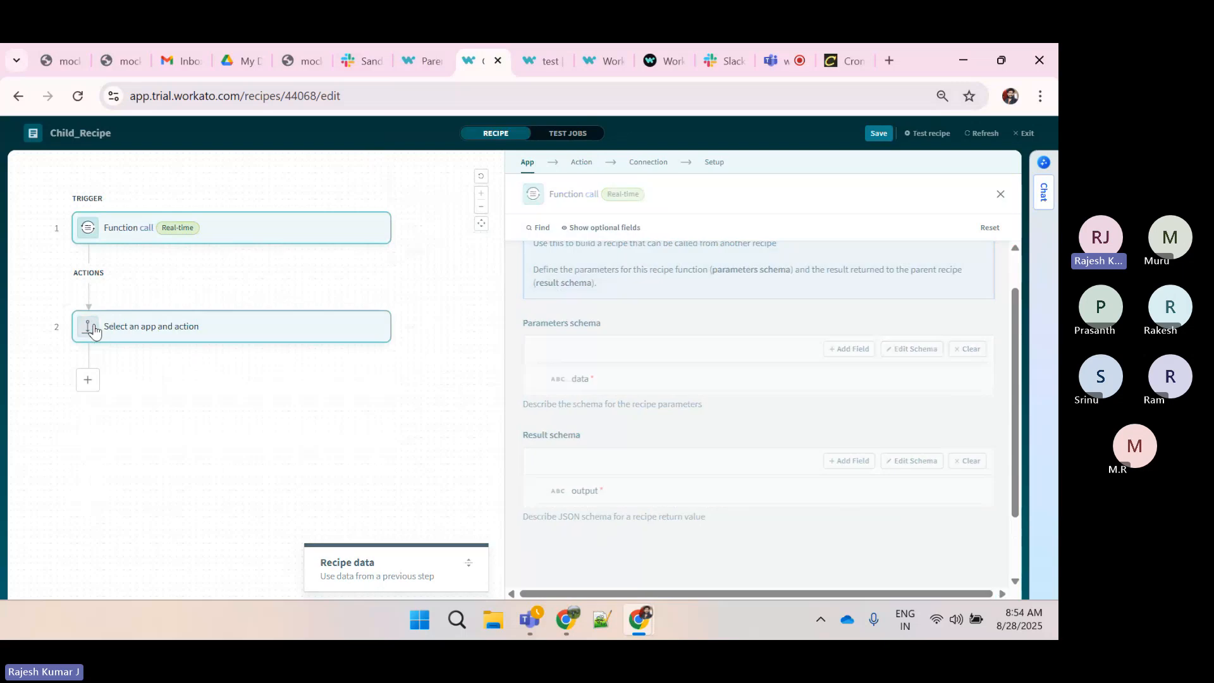
pyautogui.write('logger')
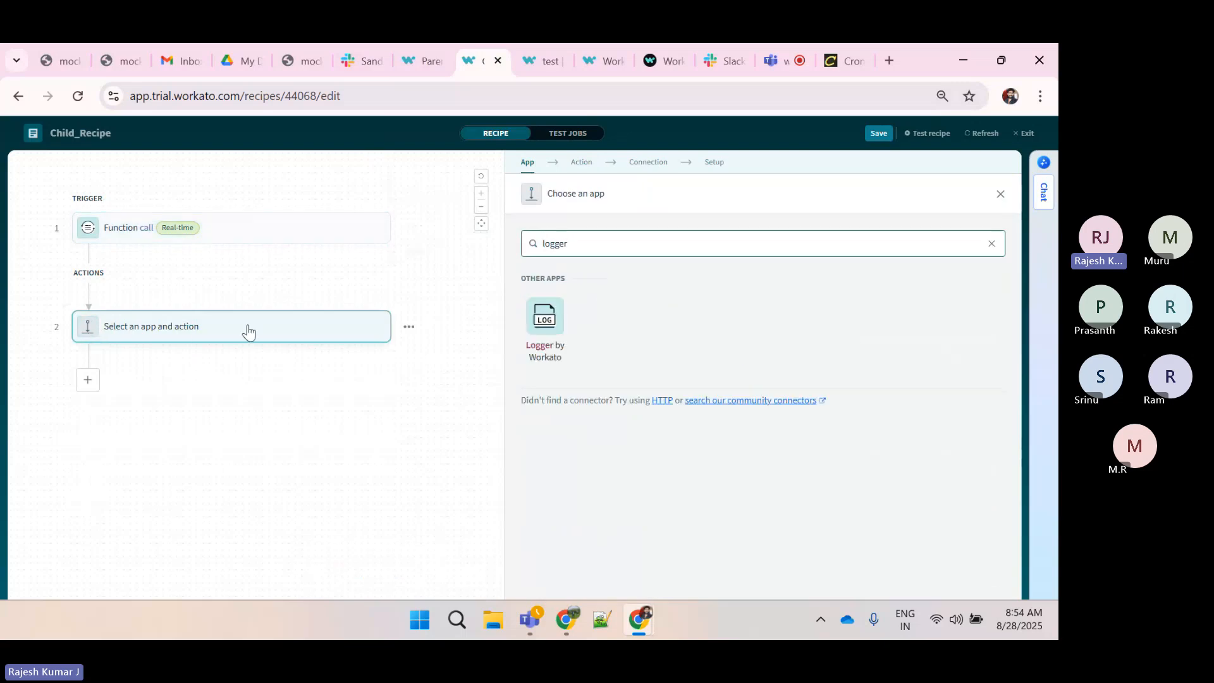
pyautogui.click(554, 319)
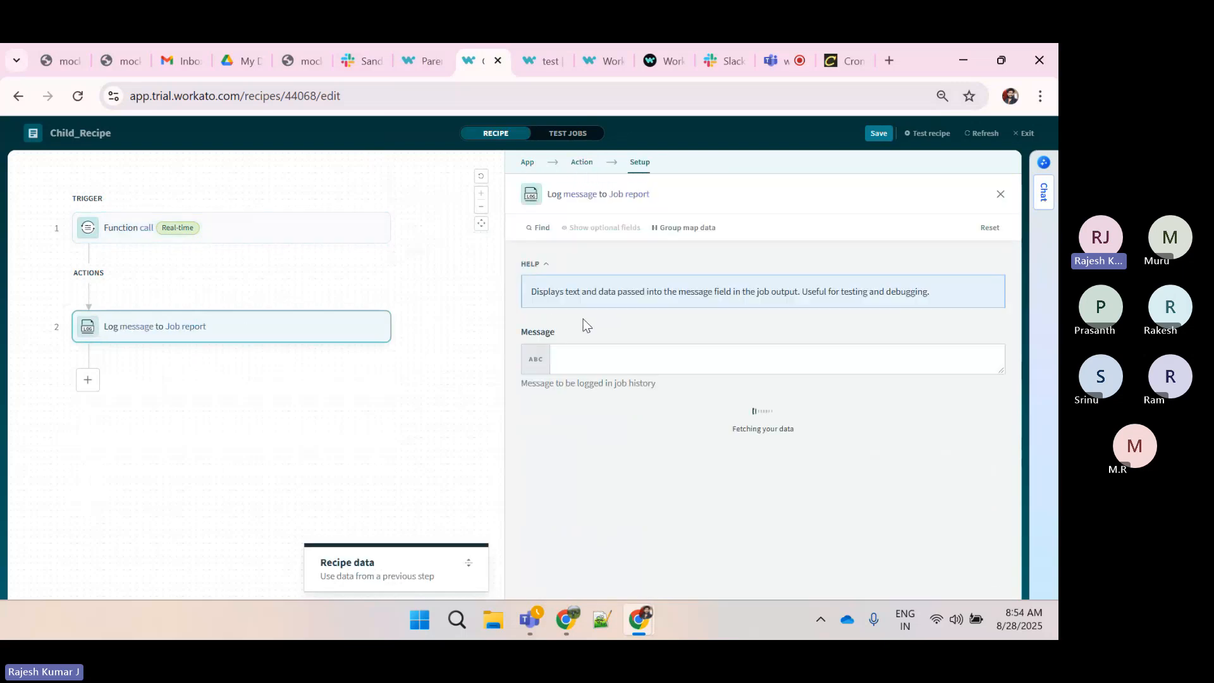
pyautogui.click(585, 365)
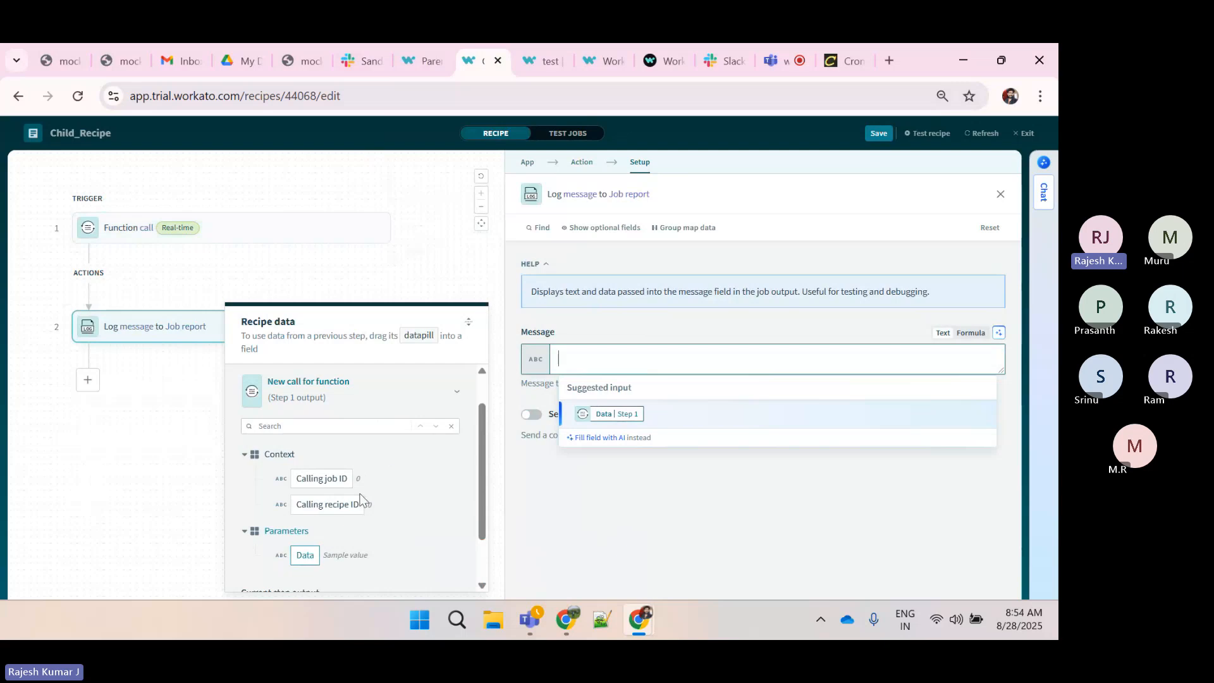
pyautogui.scroll(-1, 393, 533)
pyautogui.click(308, 519)
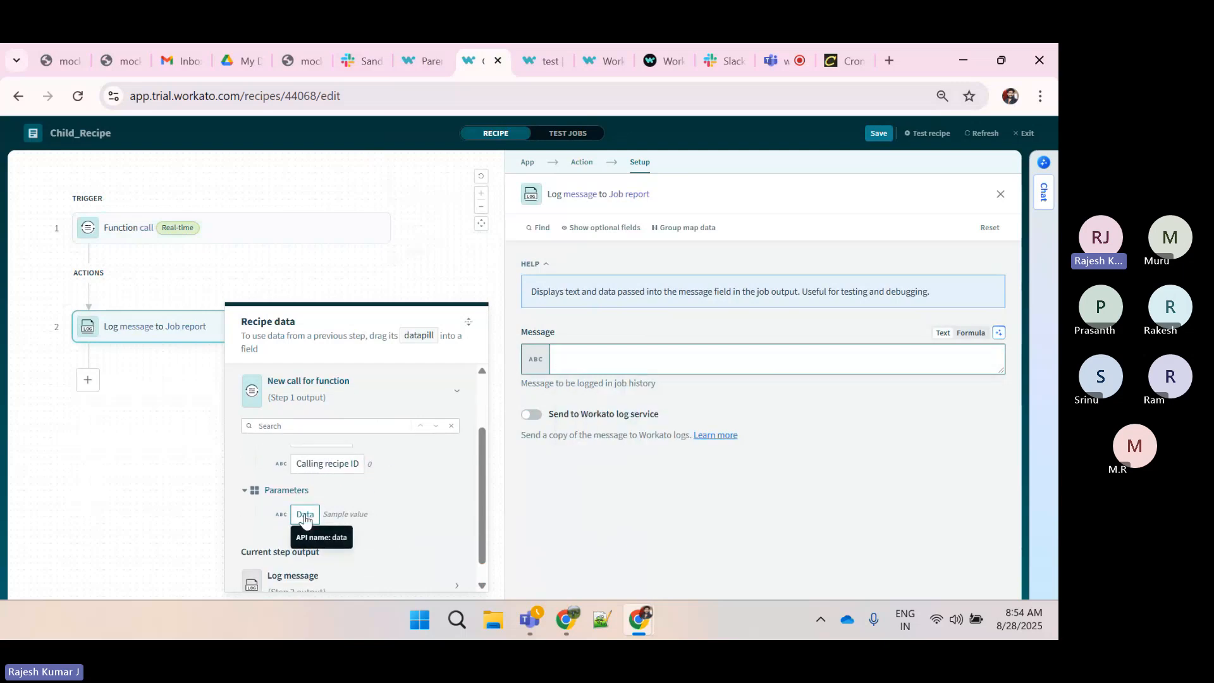
pyautogui.click(88, 383)
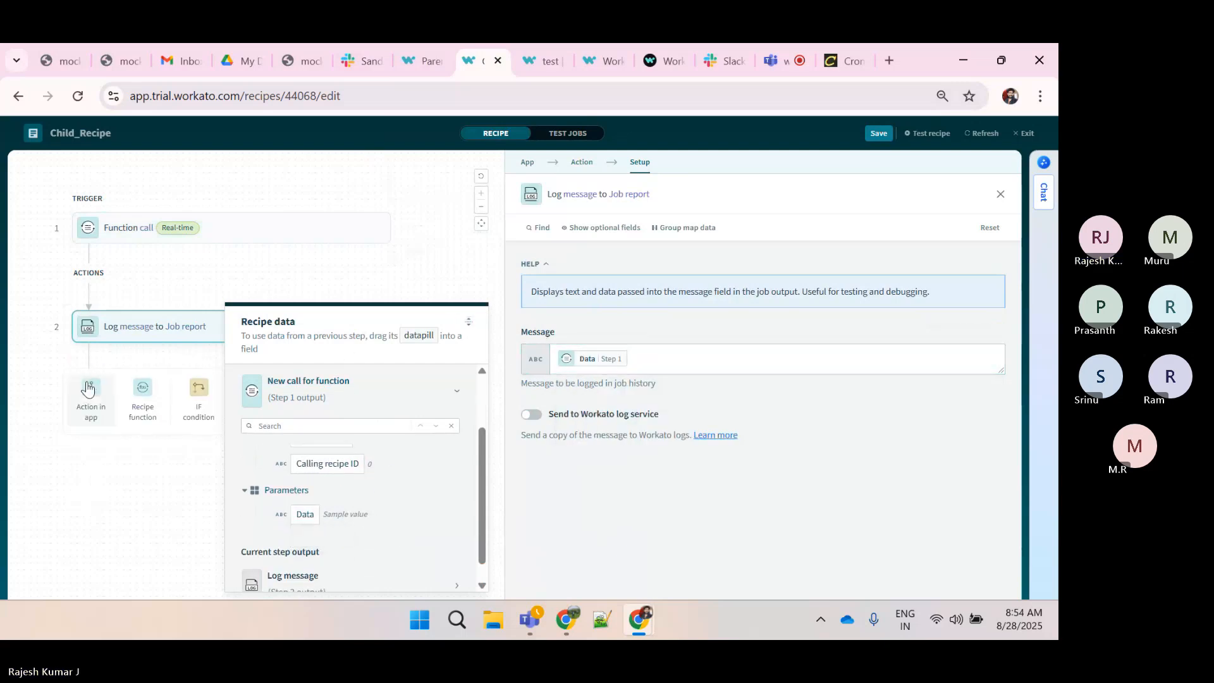
pyautogui.click(89, 395)
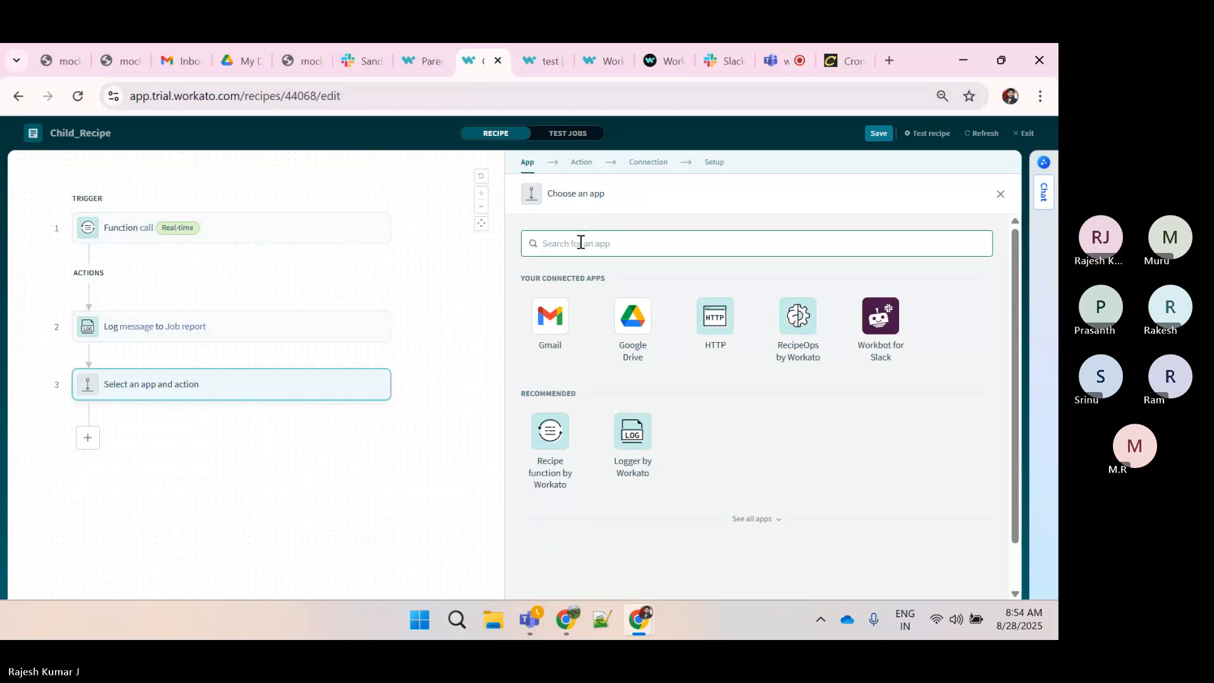
pyautogui.click(555, 451)
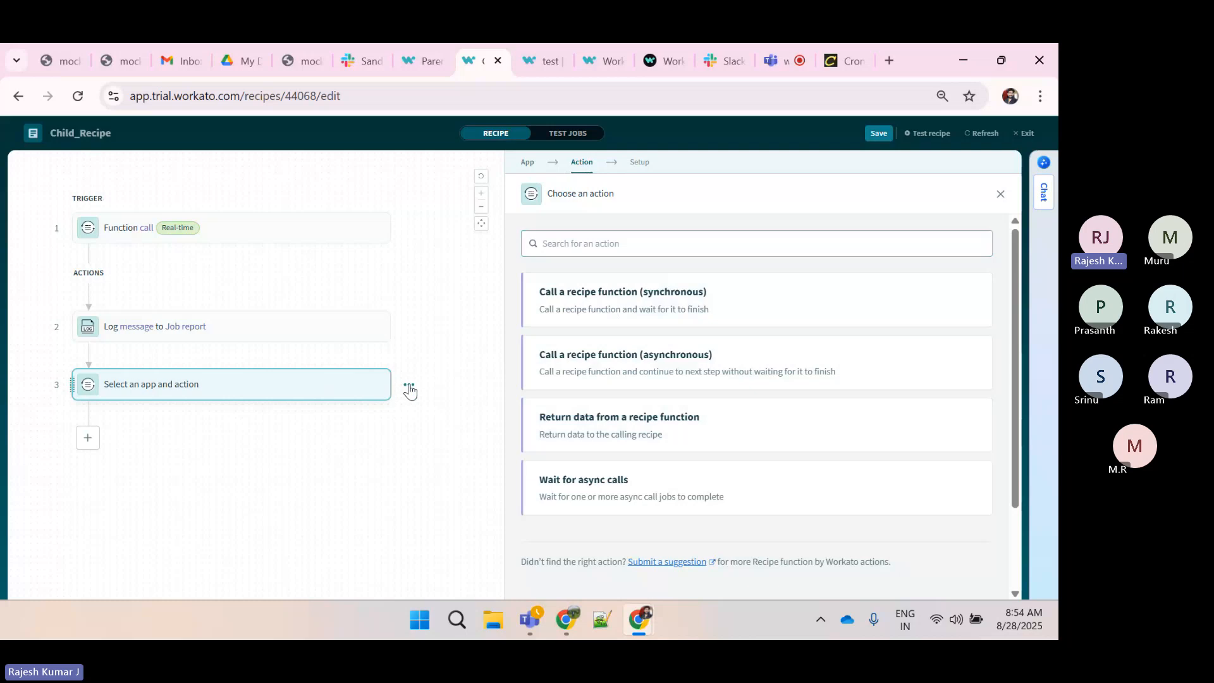
pyautogui.click(407, 388)
pyautogui.click(294, 556)
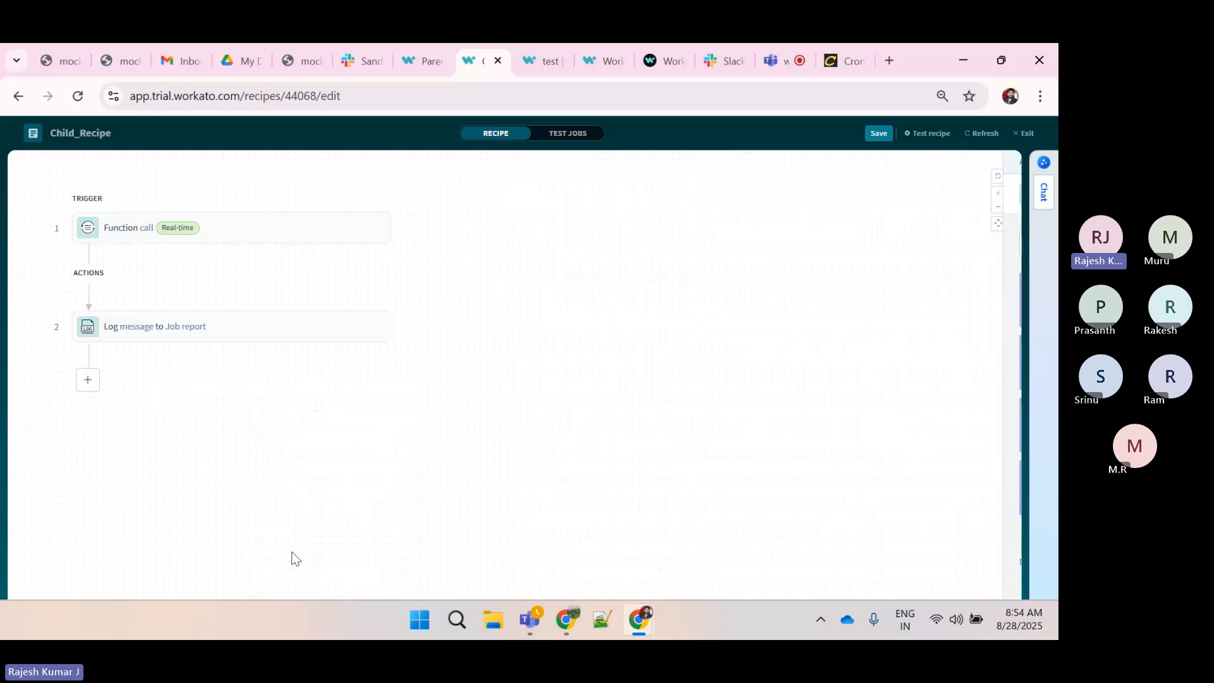
# Save Child_Recipe, then replace the Parent_Recipe step 4 message with step 3's Output datapill
pyautogui.click(879, 133)
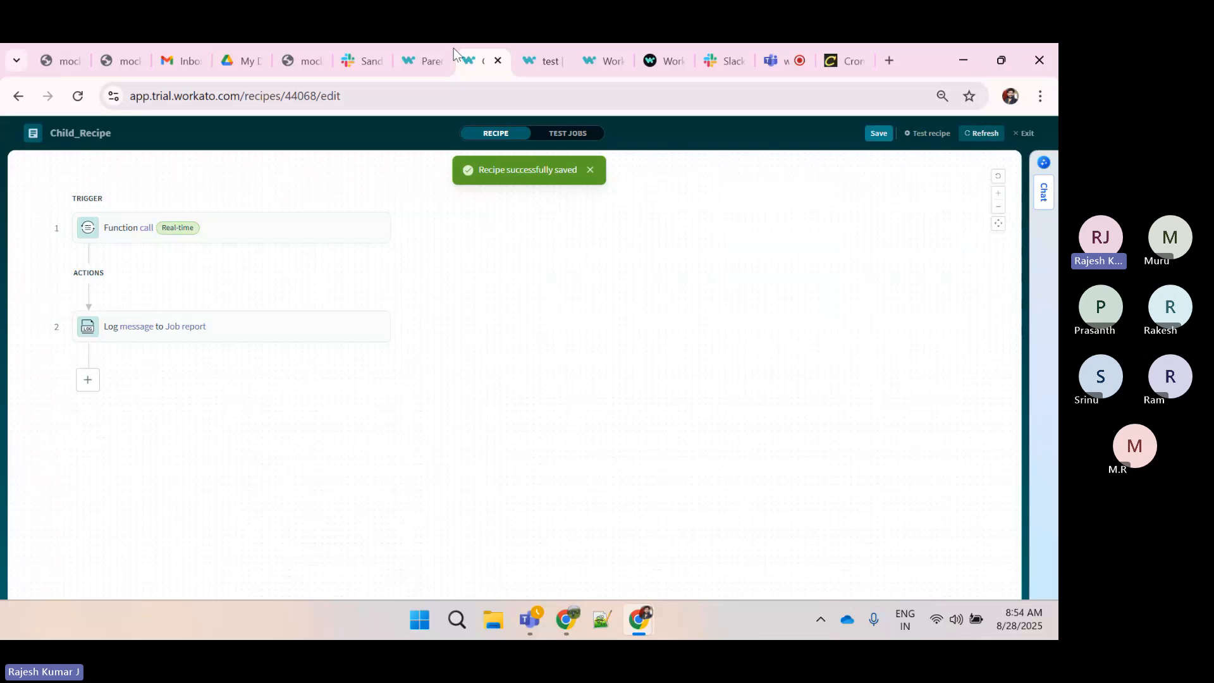
pyautogui.click(412, 50)
pyautogui.click(600, 363)
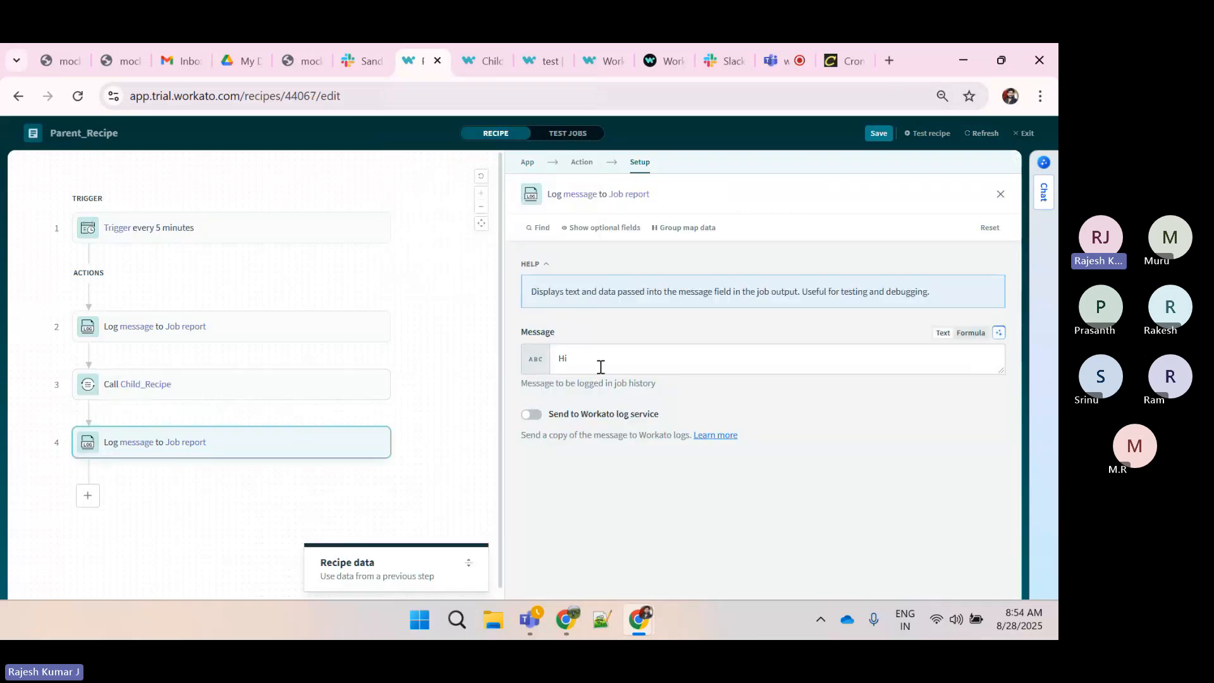
pyautogui.press('BackSpace')
pyautogui.press('BackSpace')
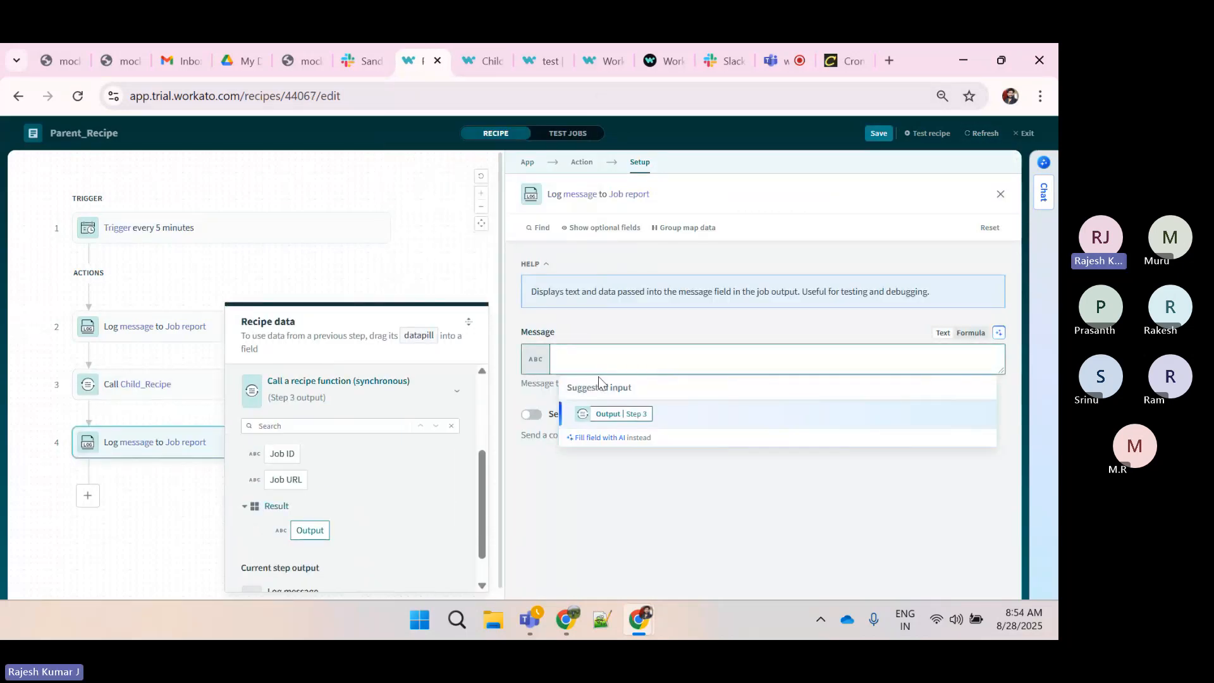
pyautogui.click(609, 415)
# After rechecking the Child_Recipe schema, set the Parent_Recipe step 4 message to Hi... and save the recipe
pyautogui.click(471, 54)
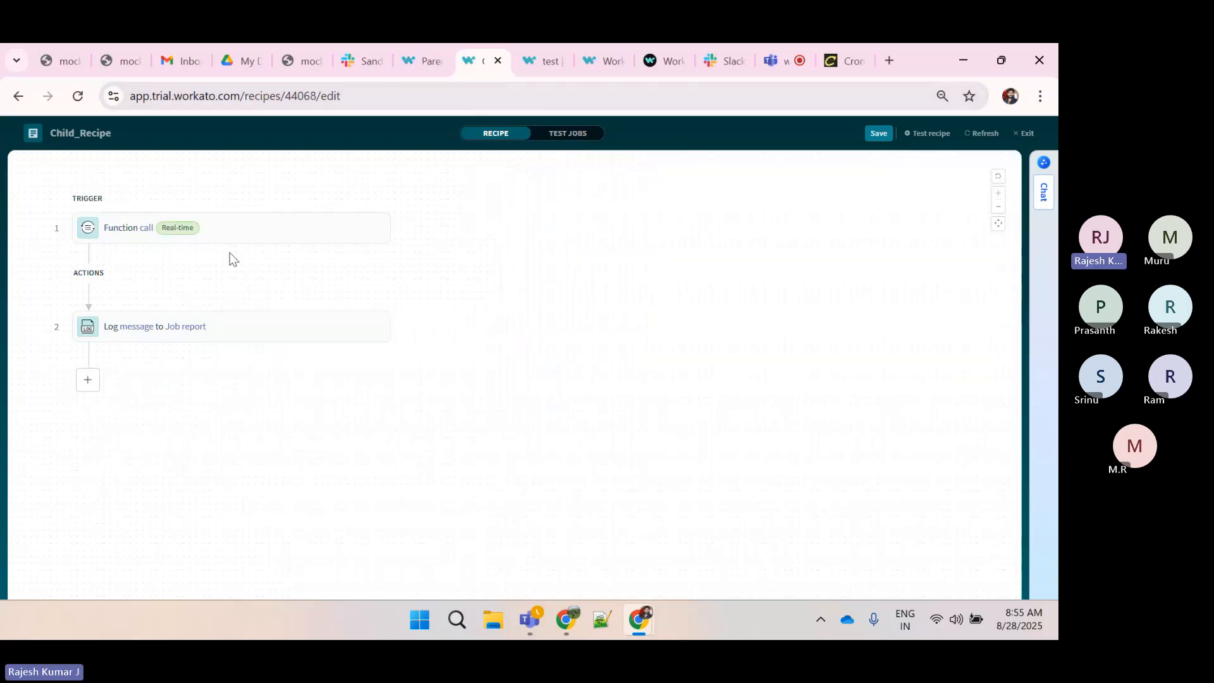
pyautogui.click(267, 245)
pyautogui.scroll(-2, 608, 469)
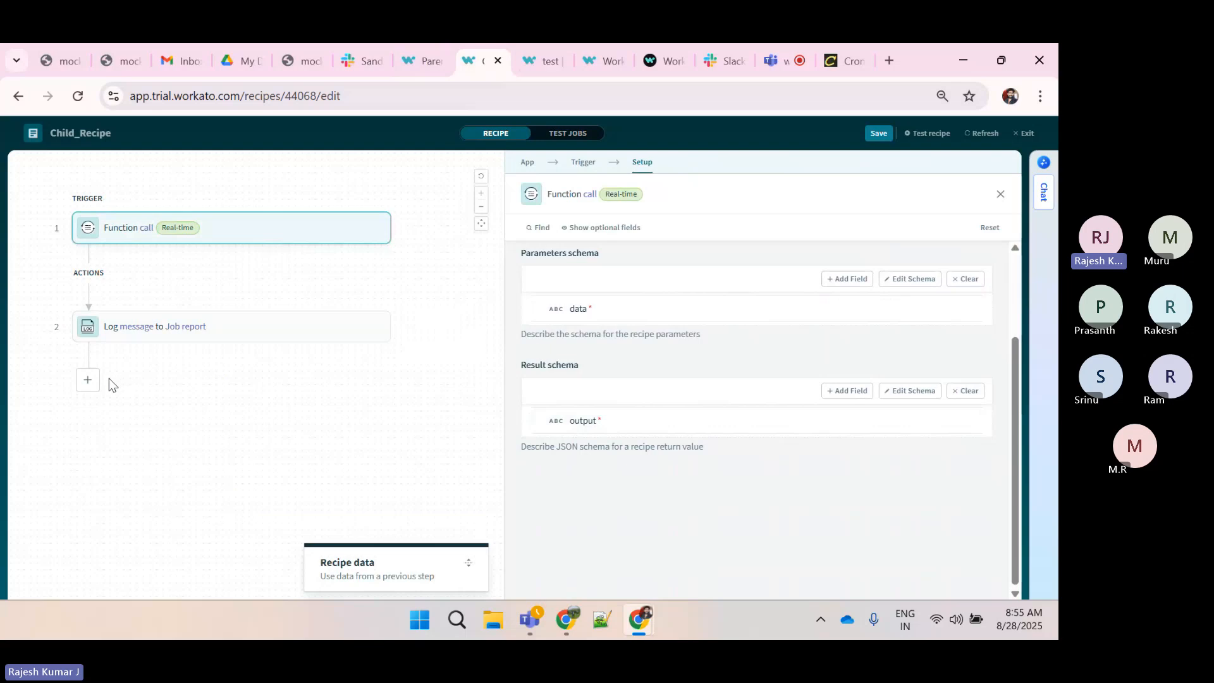
pyautogui.moveTo(419, 61)
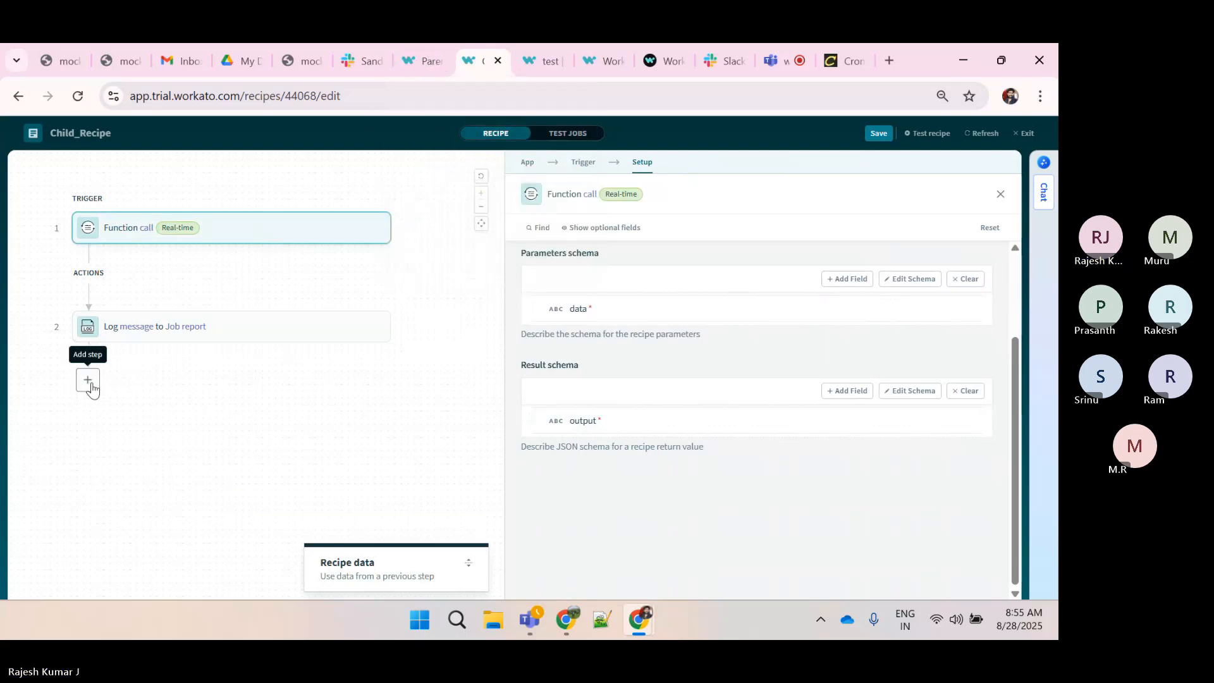
pyautogui.click(409, 57)
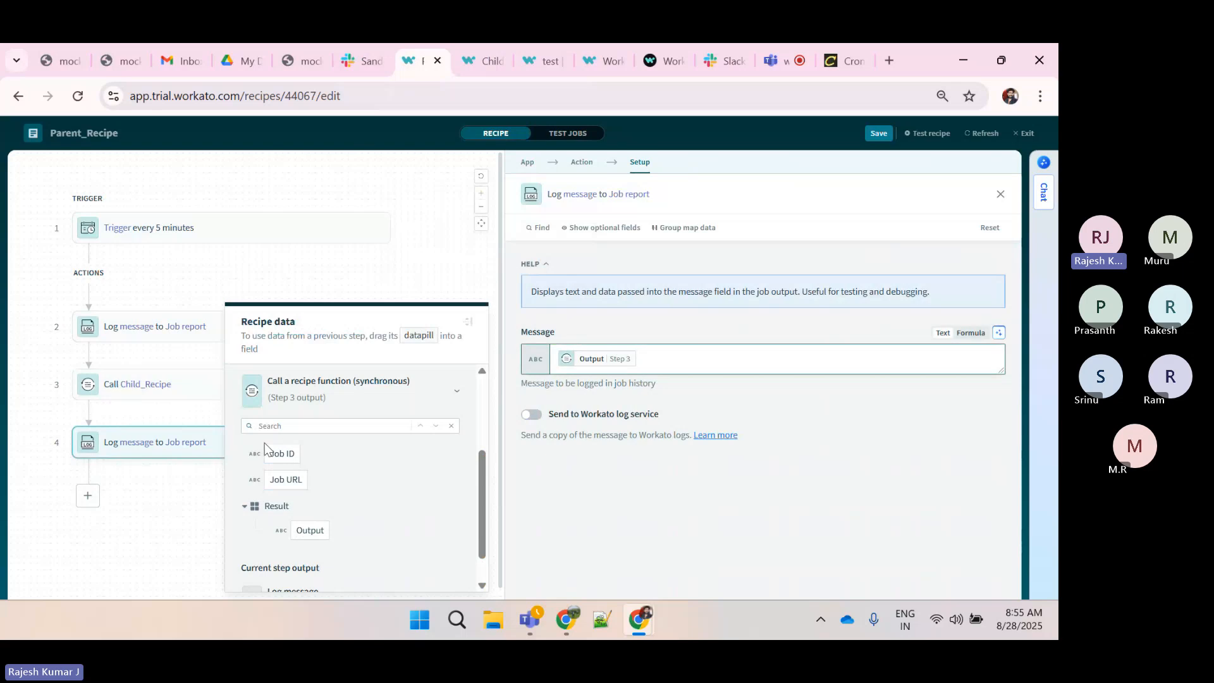
pyautogui.click(648, 354)
pyautogui.press('BackSpace')
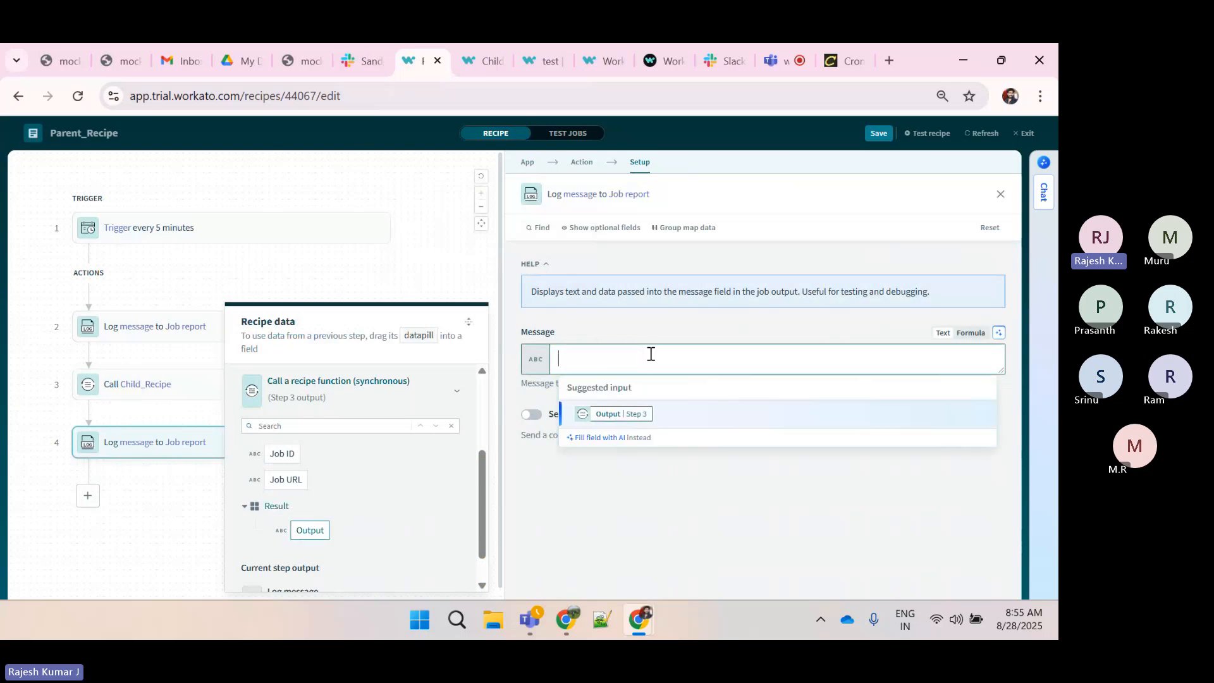
pyautogui.write('Hi...')
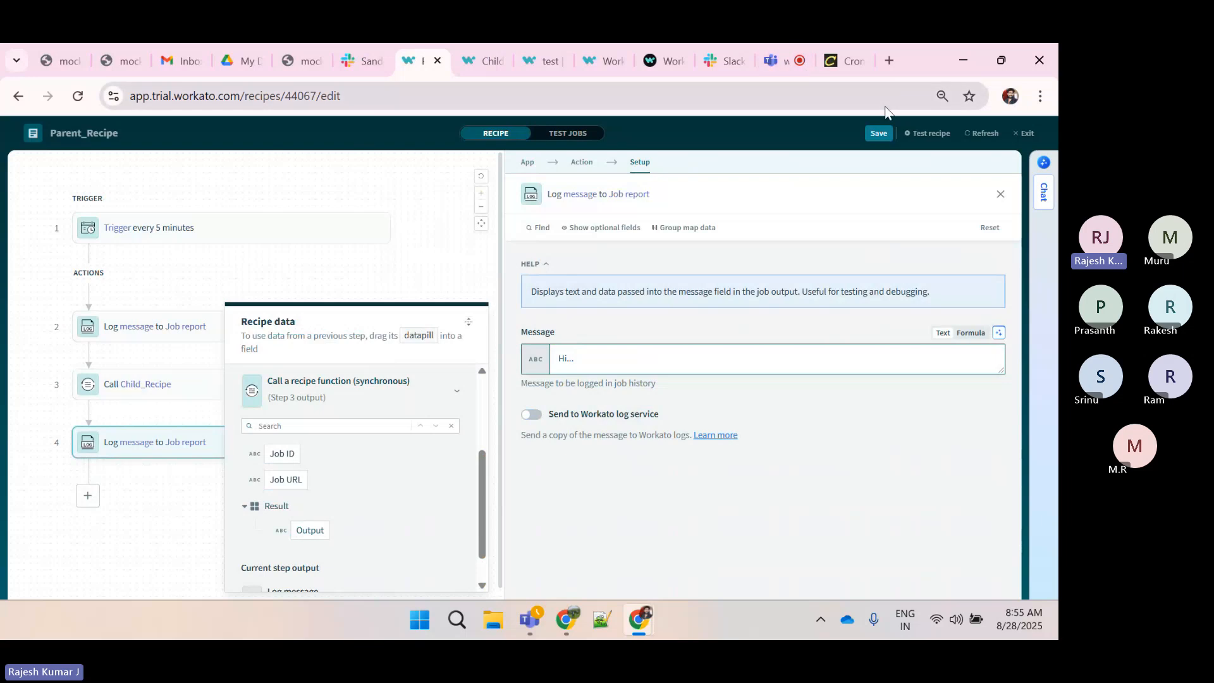
pyautogui.click(876, 139)
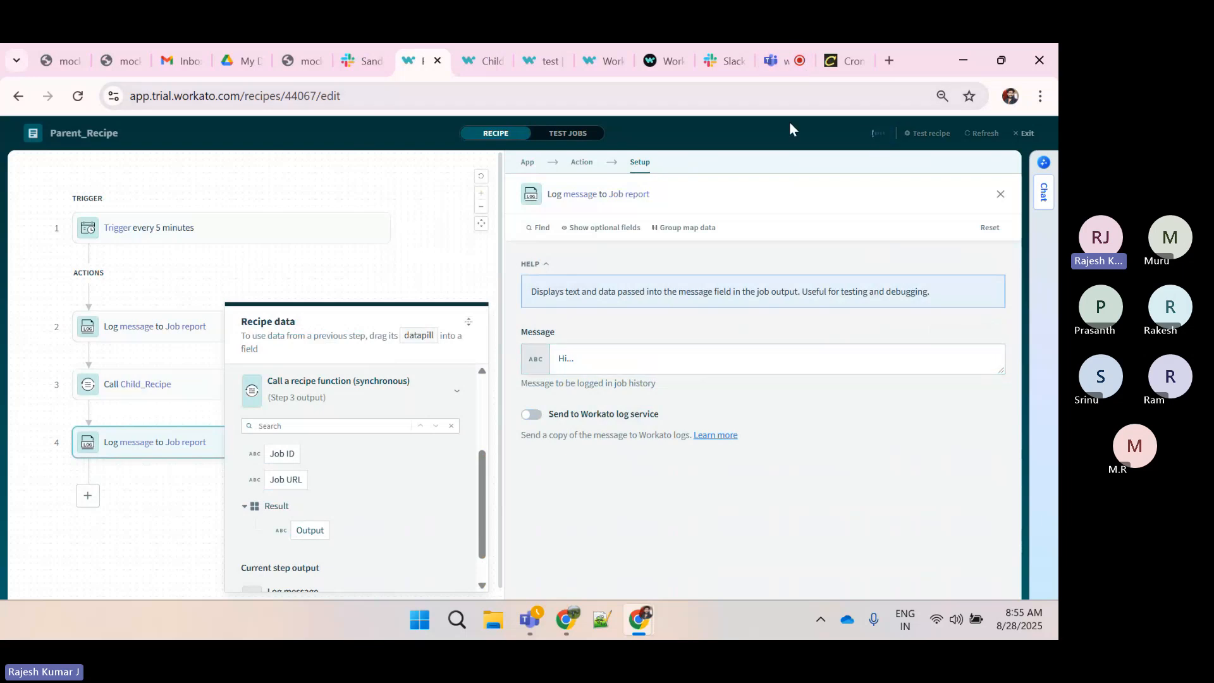
# Exit the Child_Recipe editor and start the Child_Recipe, then run a test of the Parent_Recipe
pyautogui.click(472, 72)
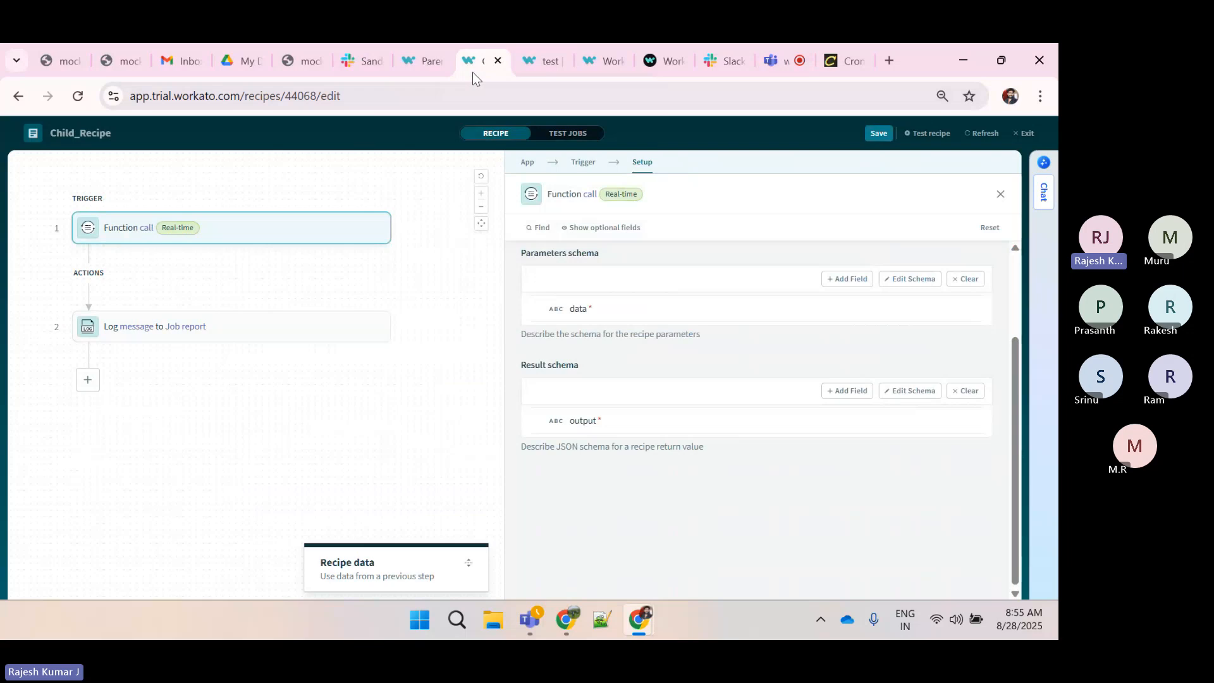
pyautogui.click(775, 52)
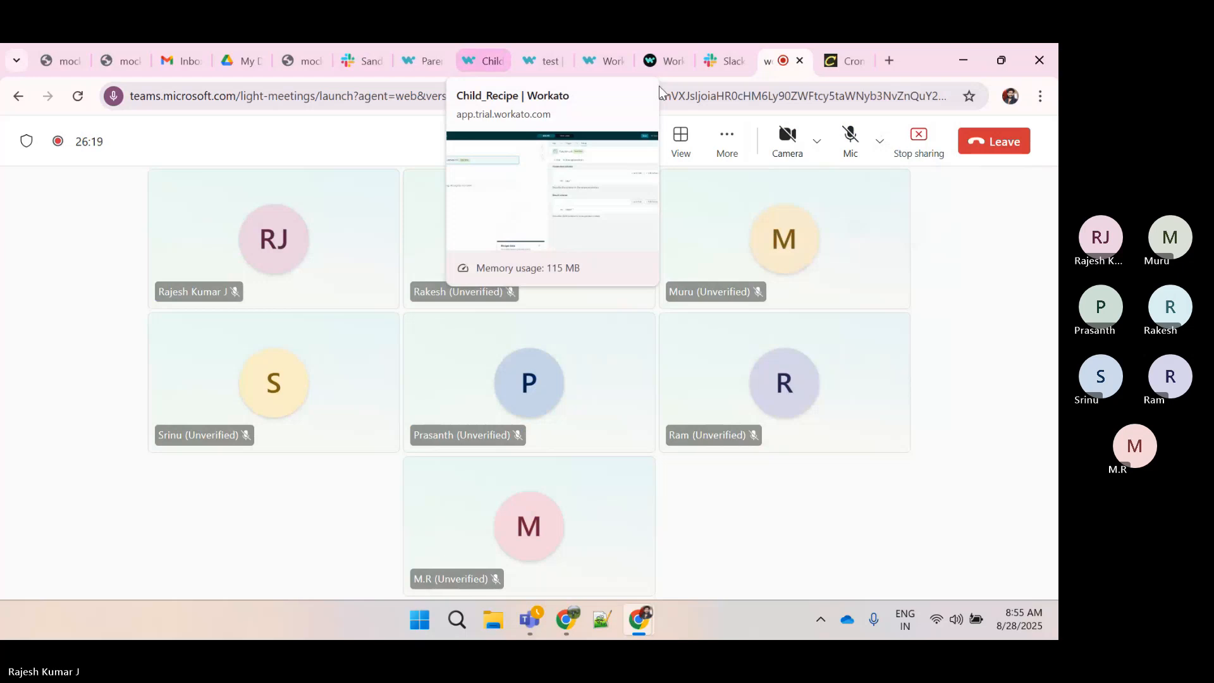
pyautogui.click(856, 140)
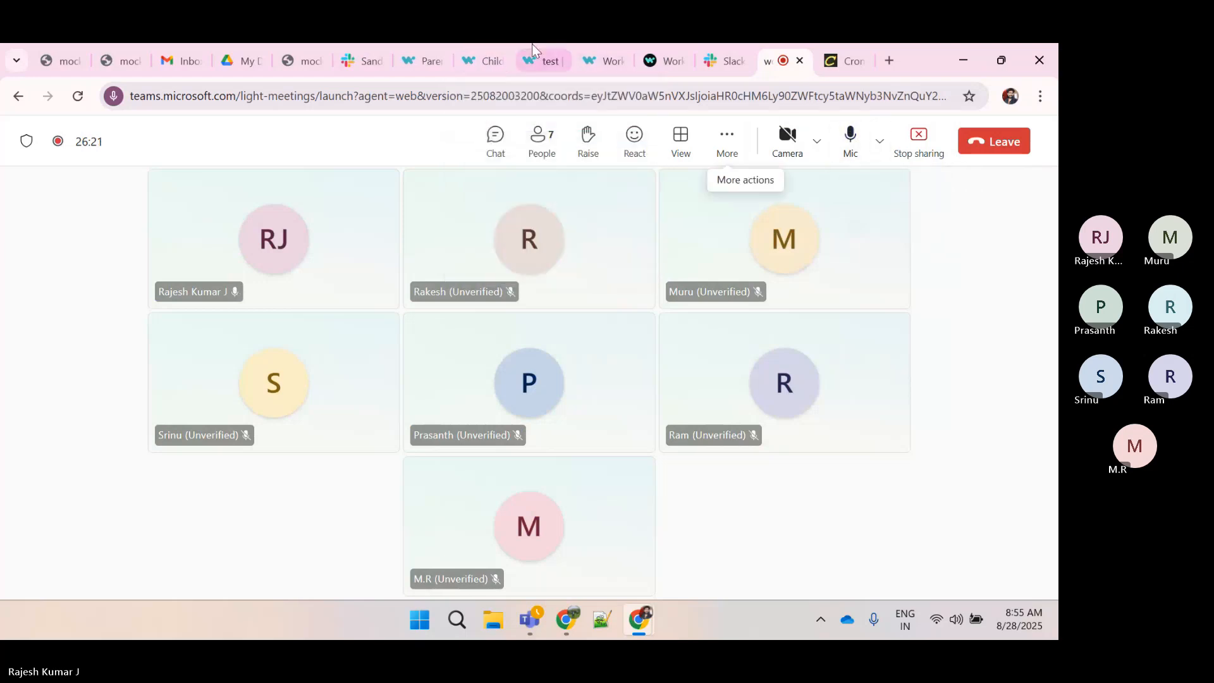
pyautogui.click(486, 60)
pyautogui.click(1028, 134)
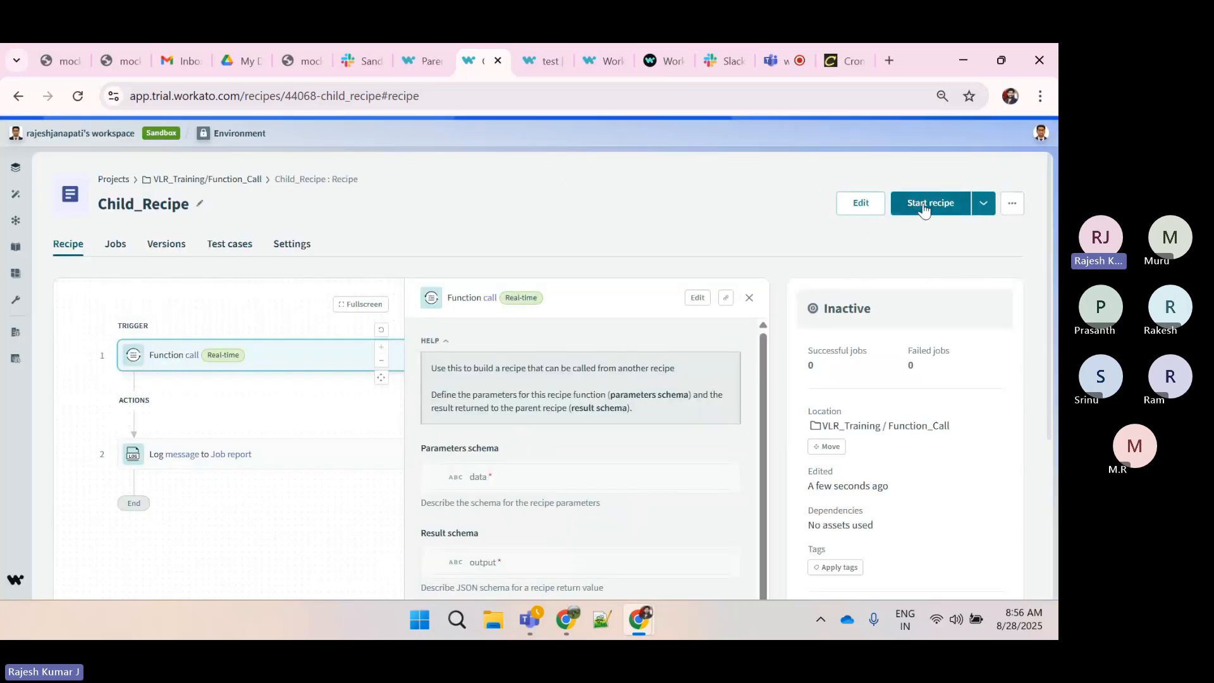
pyautogui.click(923, 209)
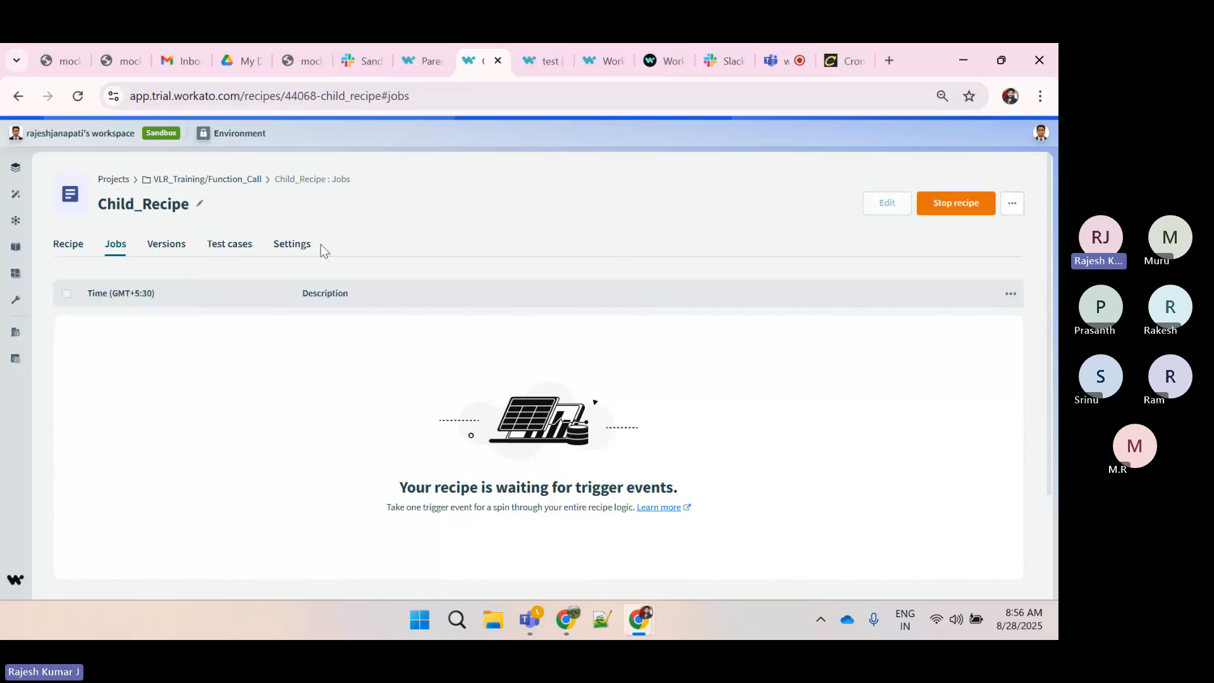
pyautogui.click(413, 66)
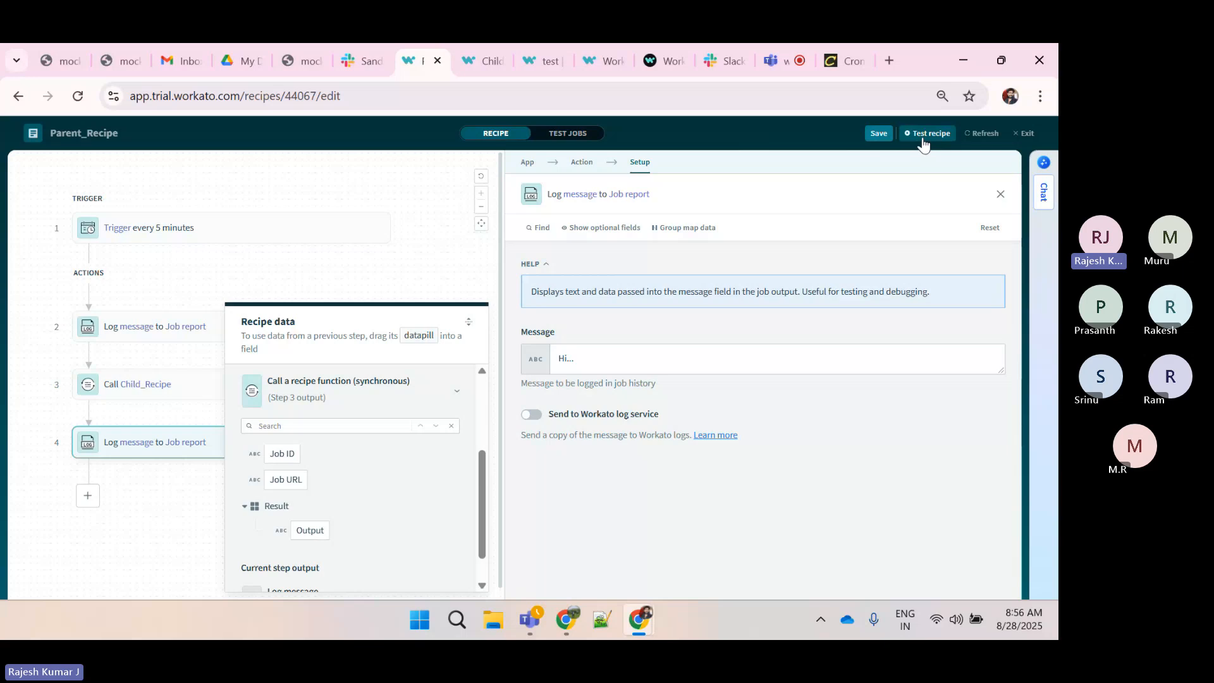
pyautogui.click(926, 133)
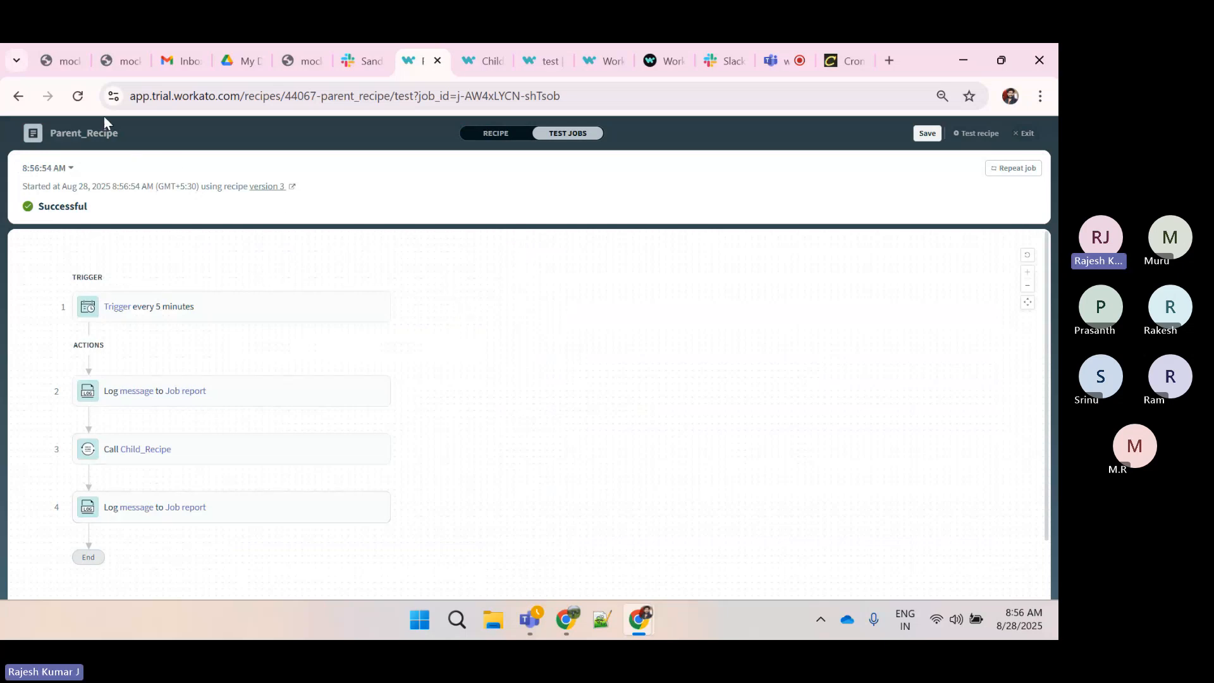
# Reload the test job view, then switch to Child_Recipe and refresh its jobs list to check for the function call
pyautogui.click(74, 90)
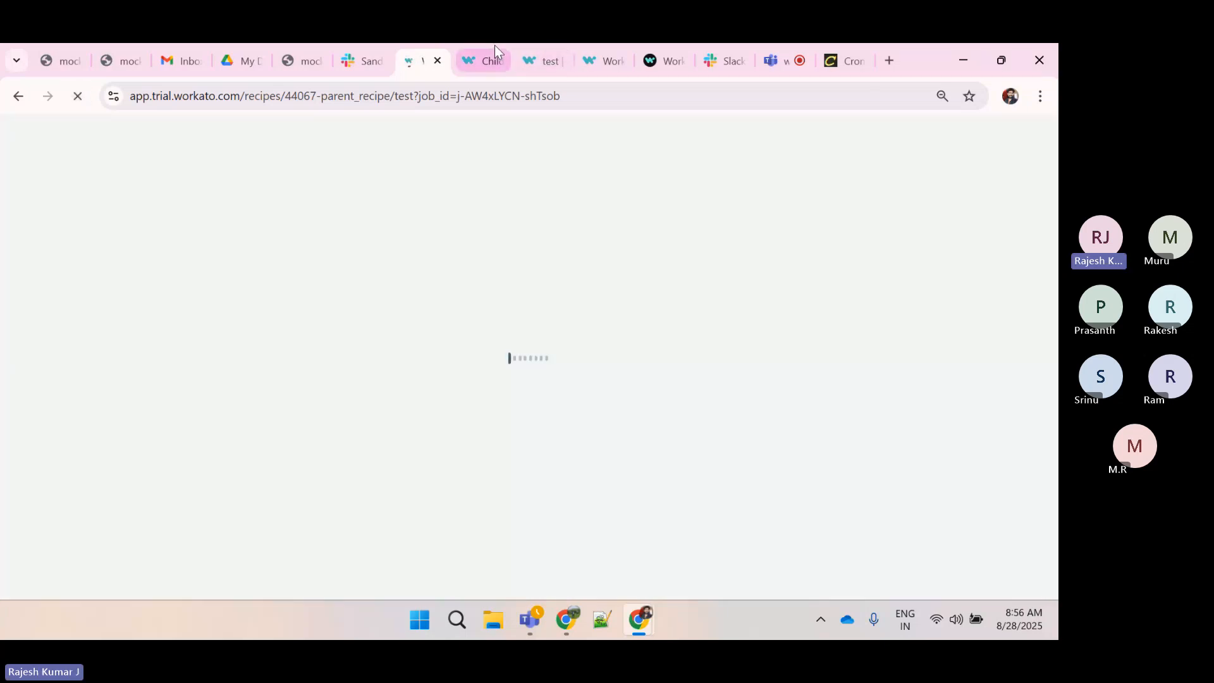
pyautogui.moveTo(480, 48)
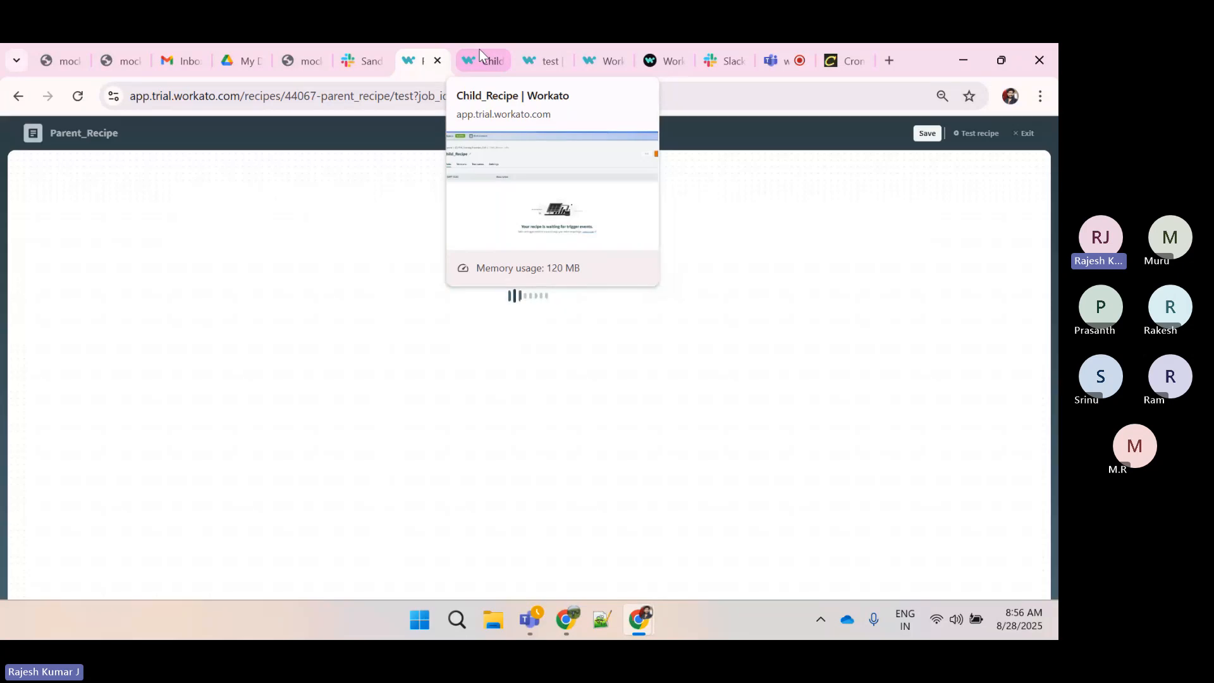
pyautogui.click(479, 48)
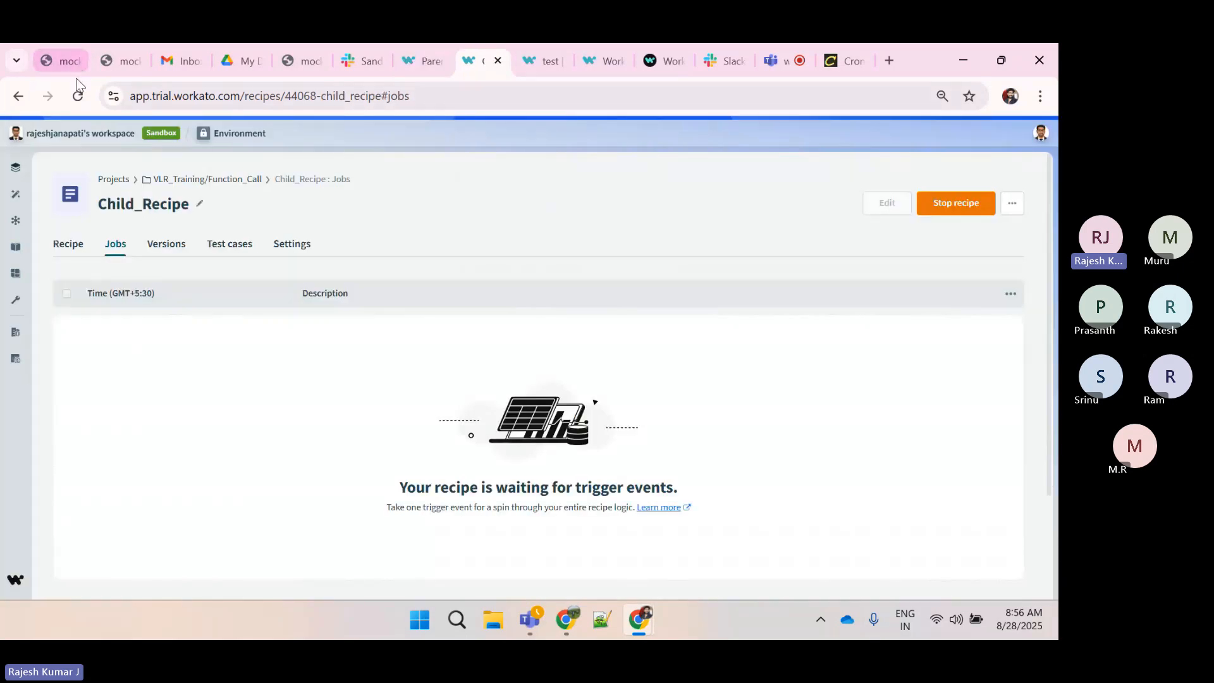
pyautogui.click(78, 96)
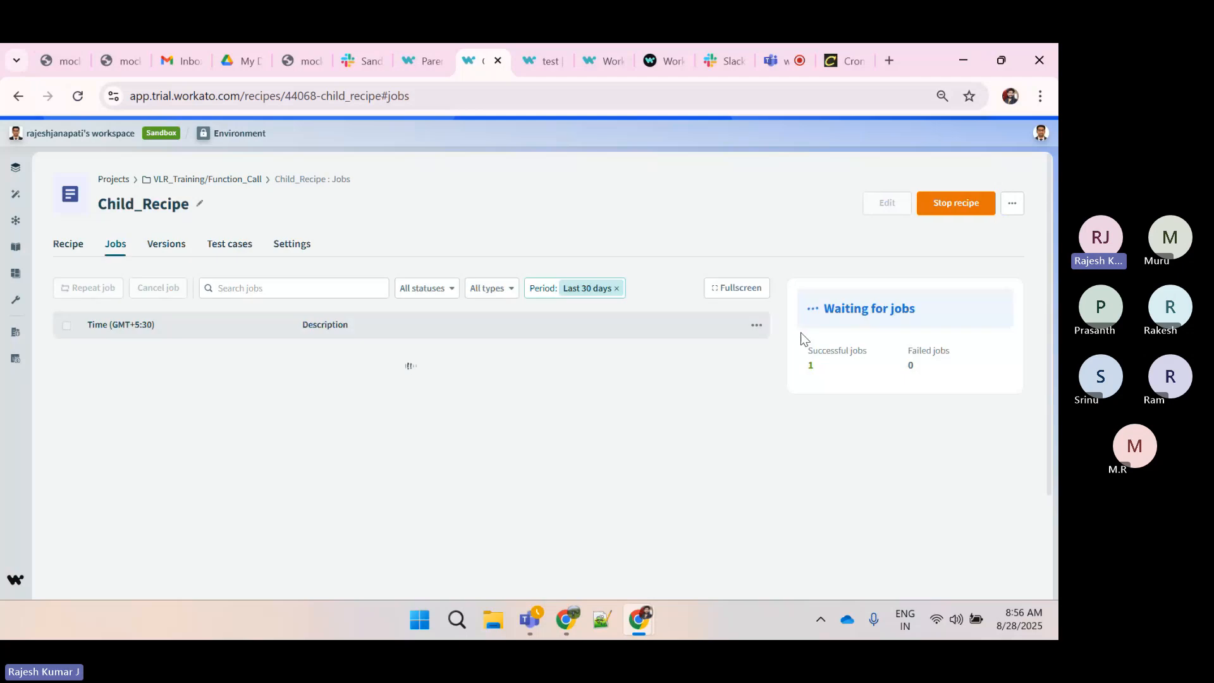
pyautogui.moveTo(826, 370); pyautogui.dragTo(795, 348)
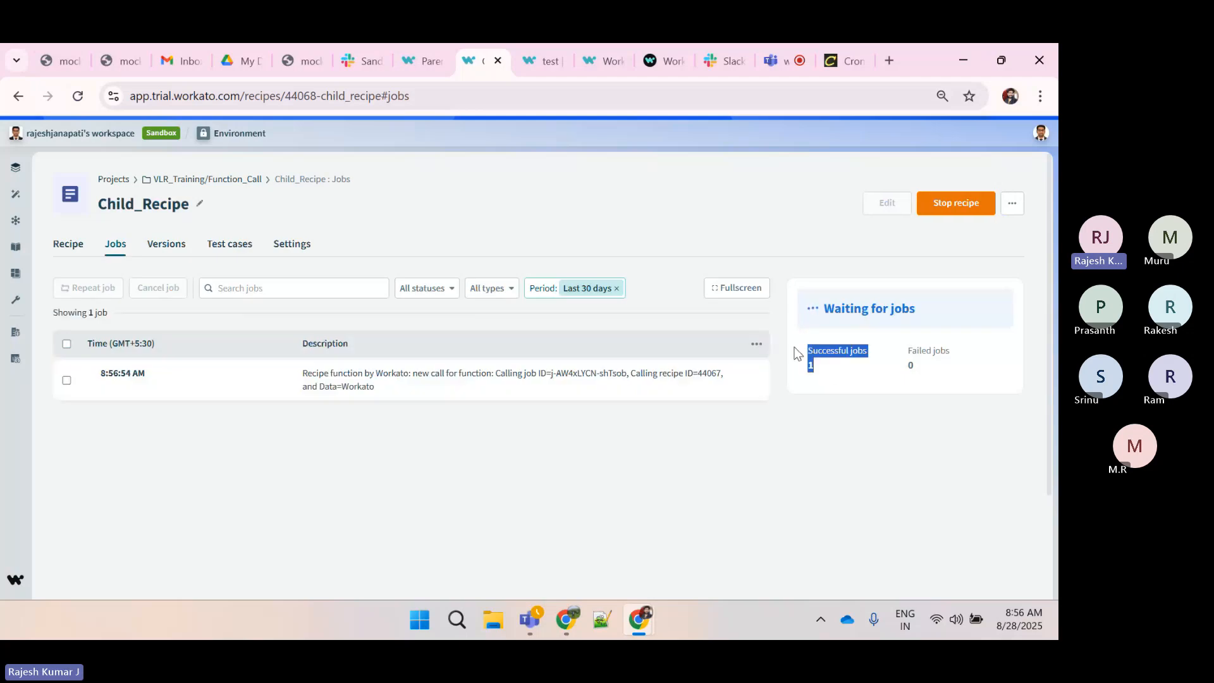
# Compare the message in Parent_Recipe step 2's output with the message logged in the Child_Recipe job
pyautogui.click(417, 61)
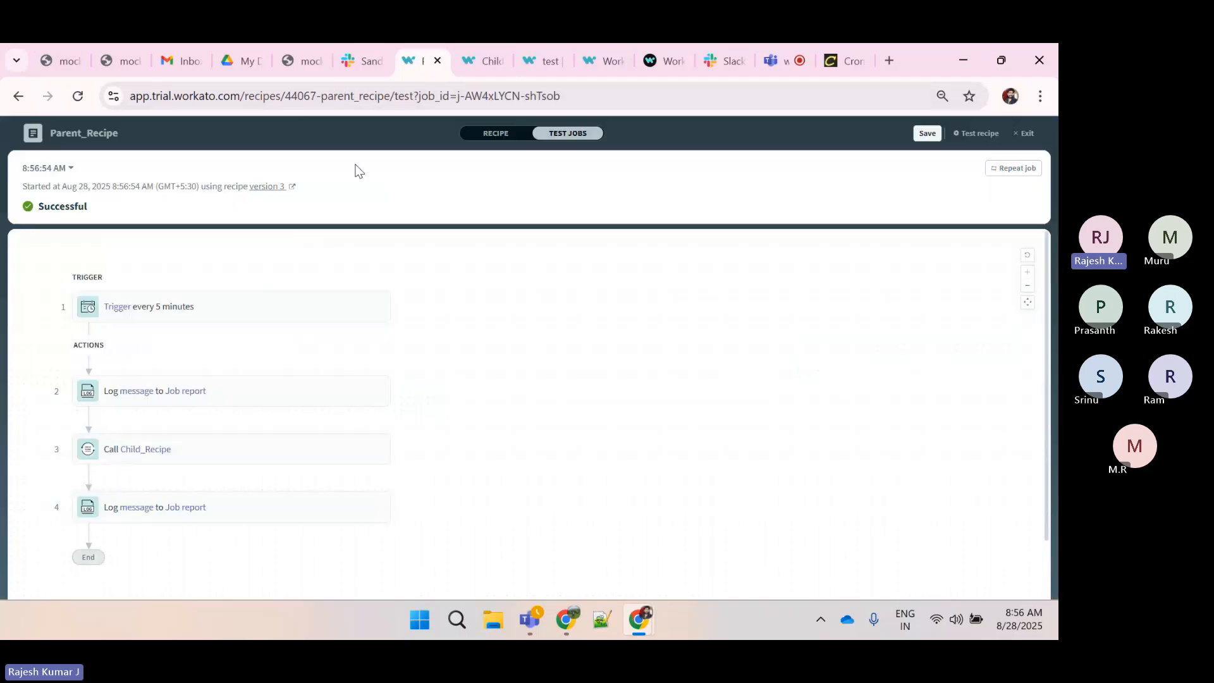
pyautogui.click(218, 392)
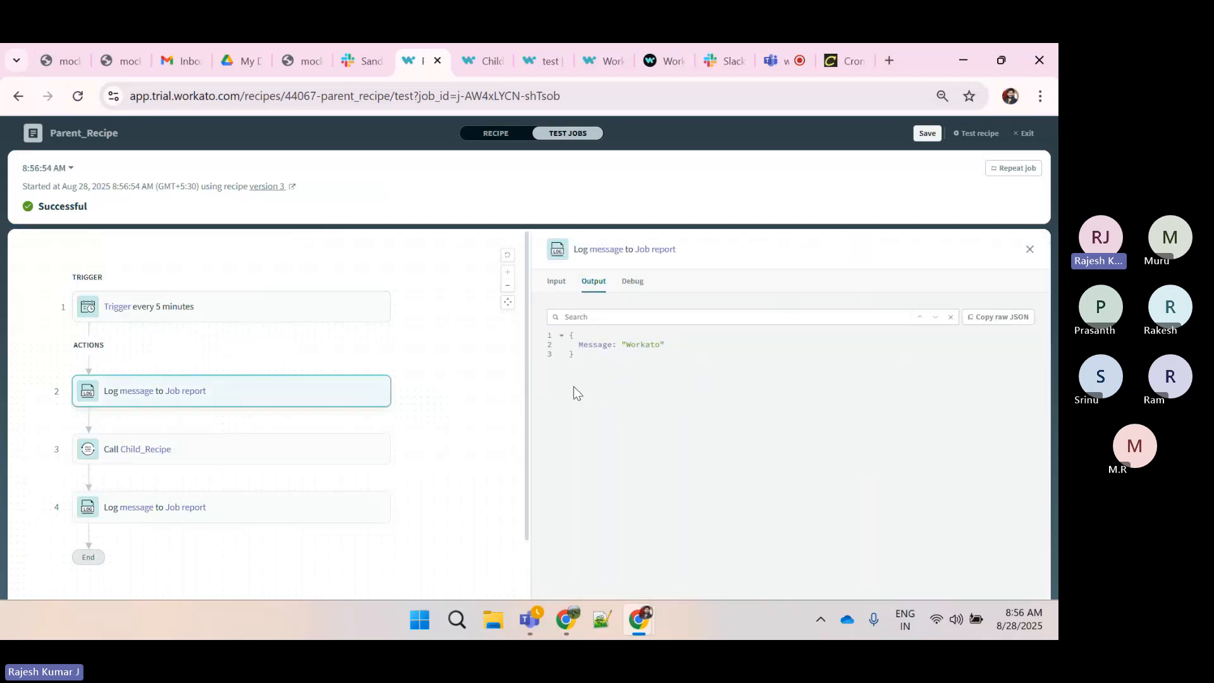
pyautogui.doubleClick(635, 345)
pyautogui.click(478, 59)
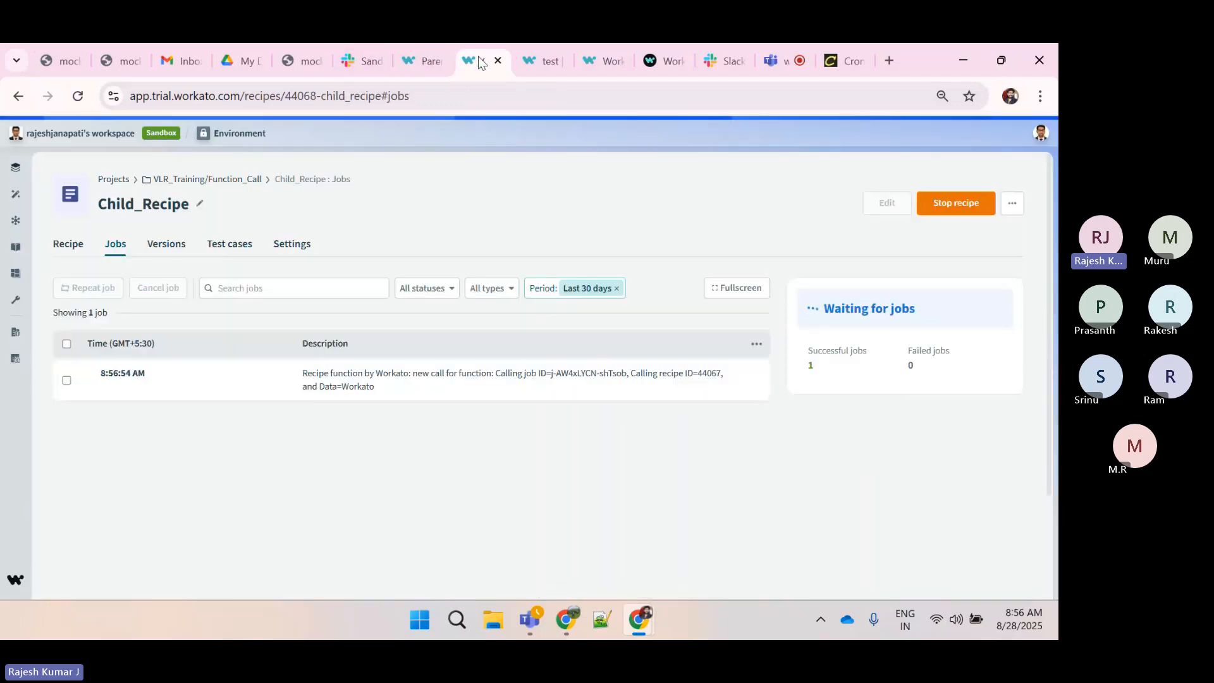
pyautogui.click(182, 378)
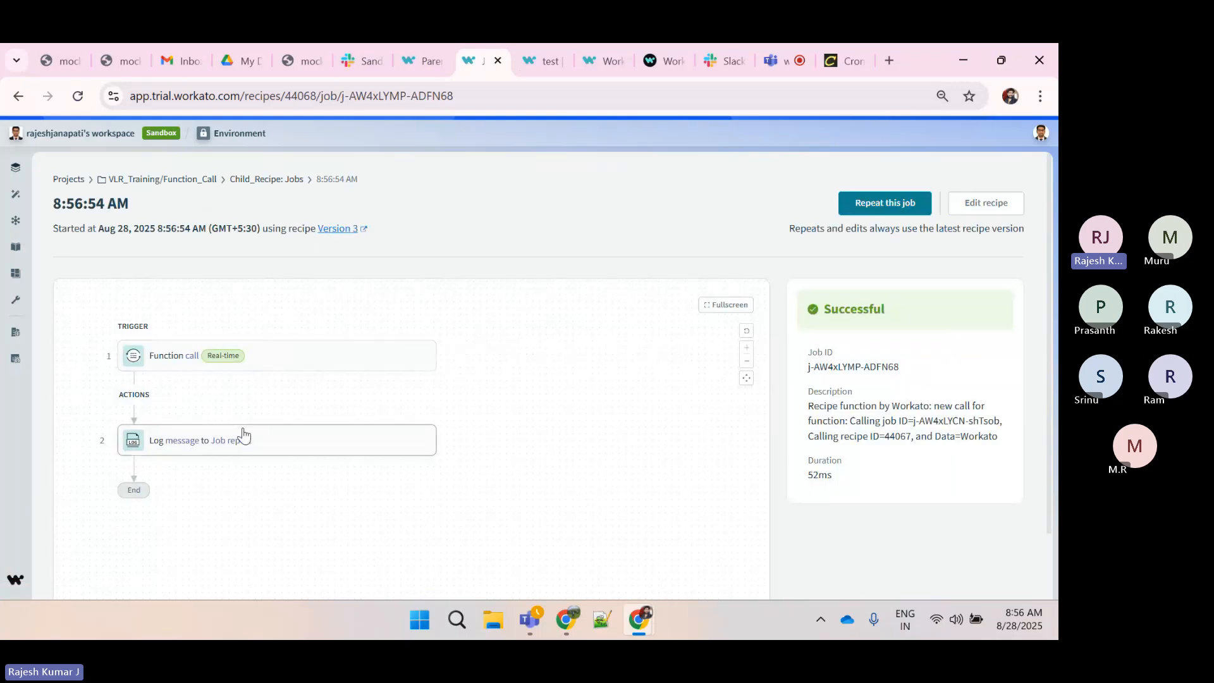
pyautogui.click(253, 441)
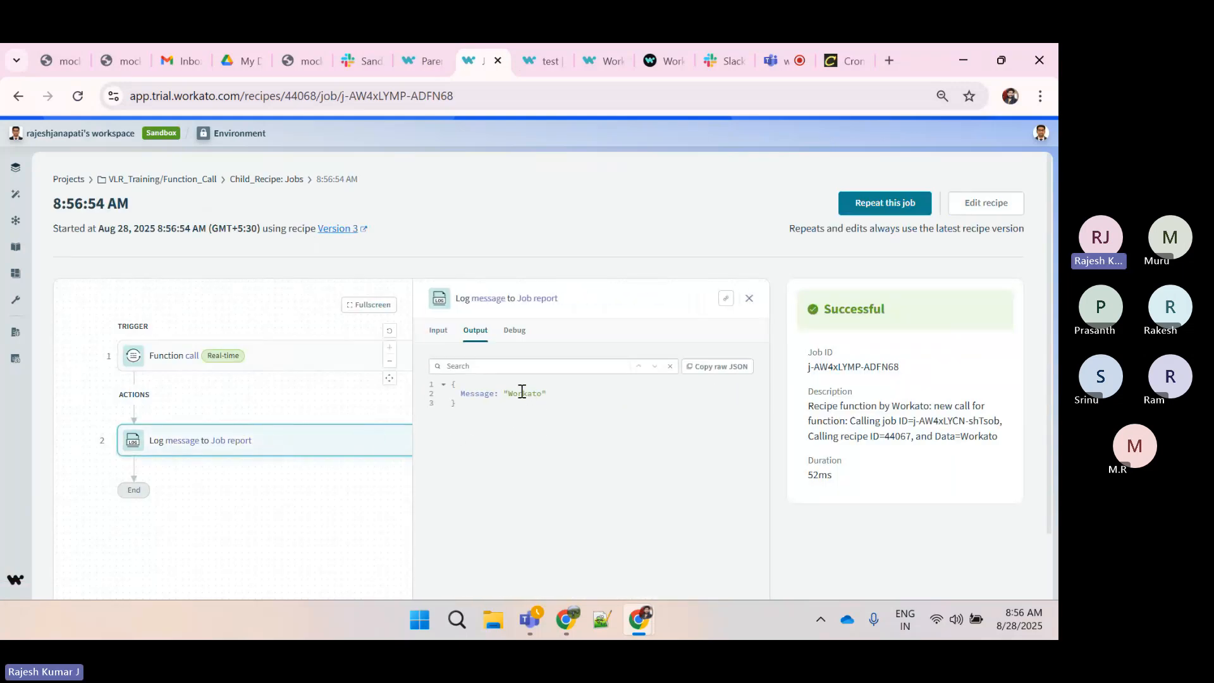
pyautogui.doubleClick(521, 392)
# Close the step panel, exit the editor, and open the Parent_Recipe job to examine its details and duration
pyautogui.moveTo(414, 55)
pyautogui.click(419, 55)
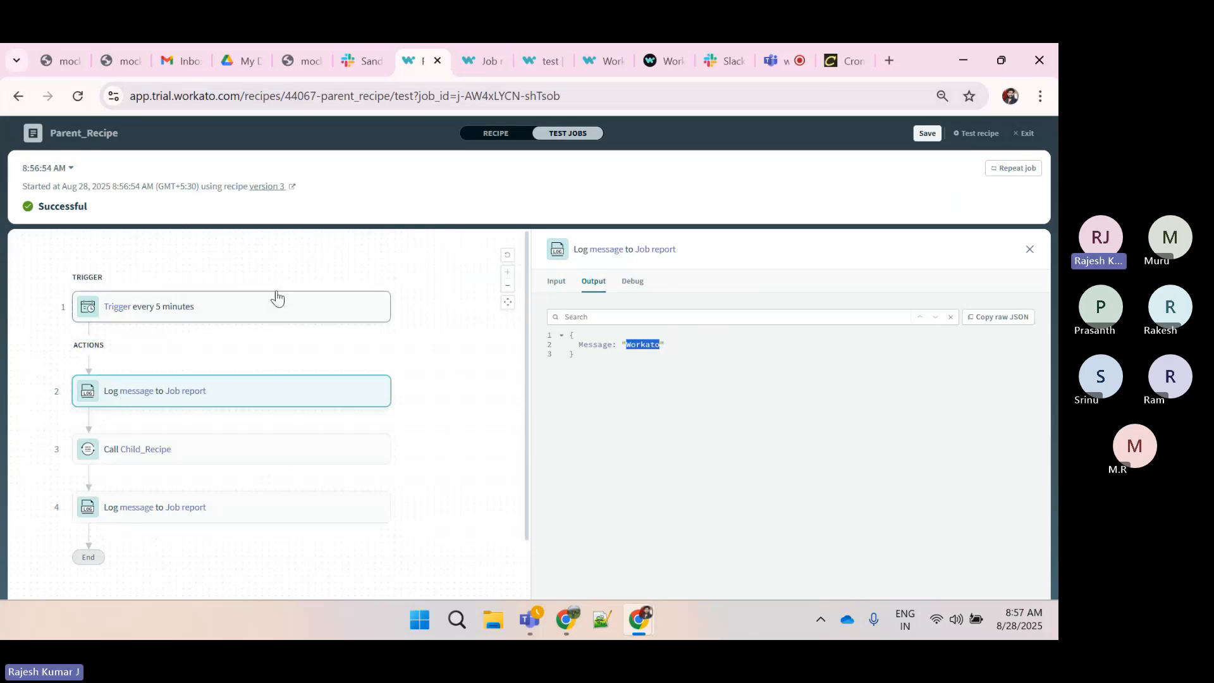
pyautogui.click(1031, 251)
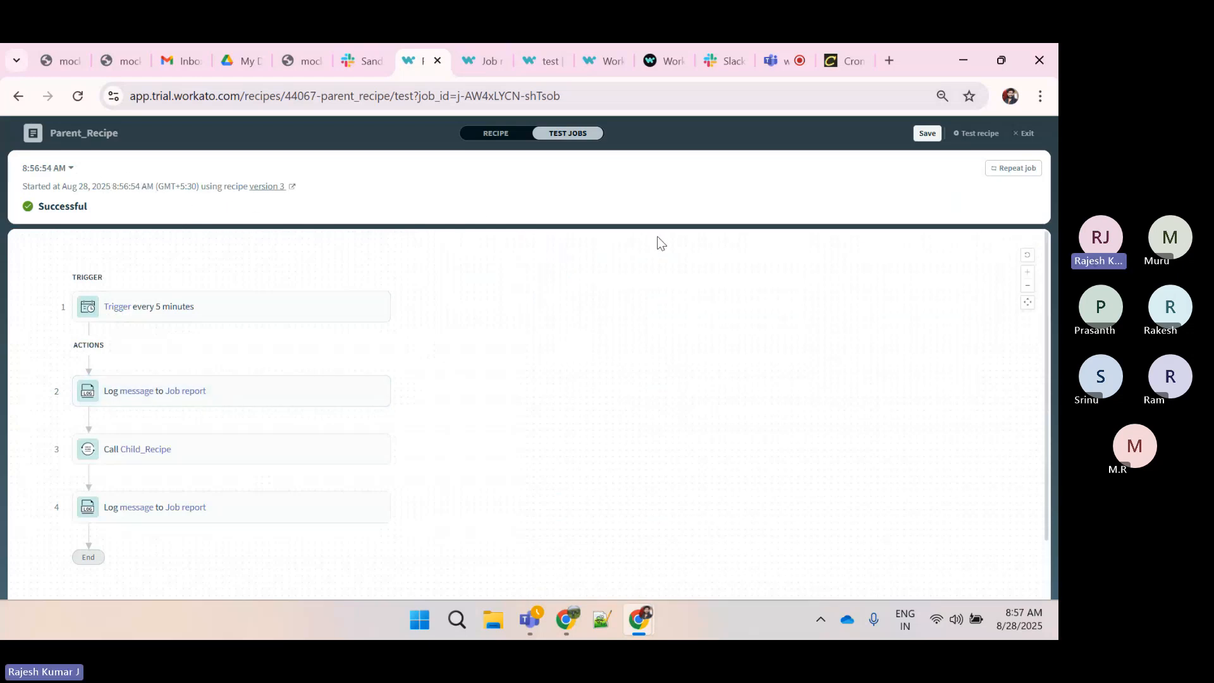
pyautogui.click(1023, 133)
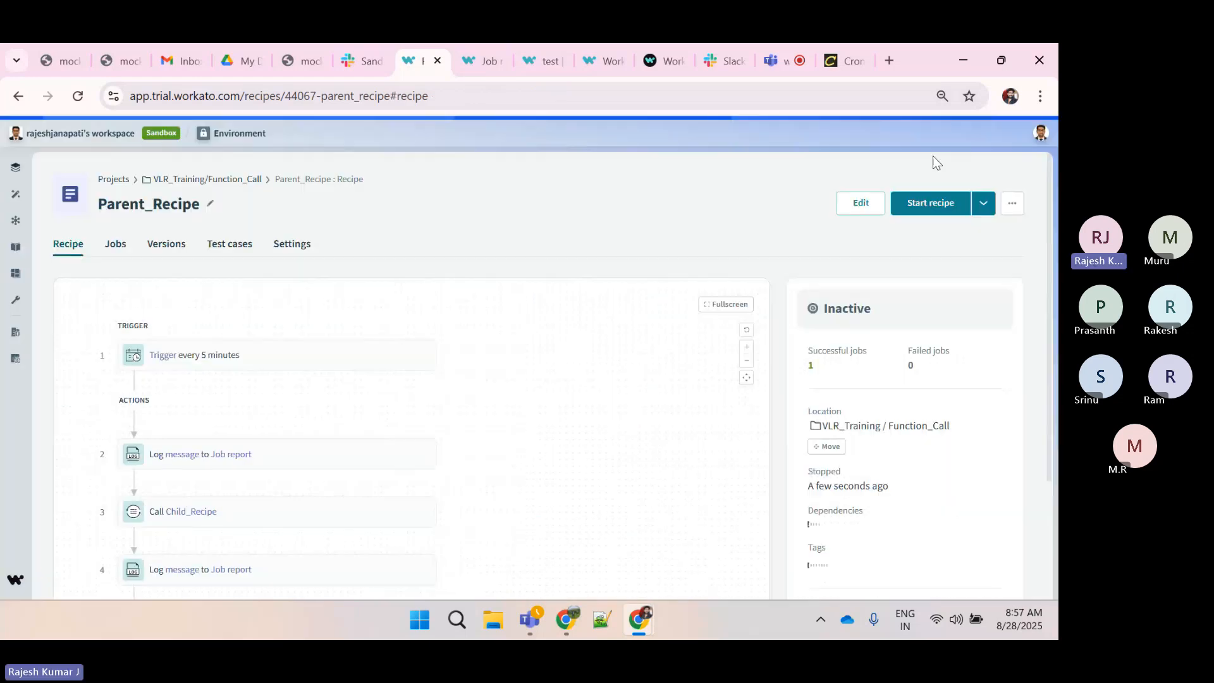
pyautogui.click(121, 247)
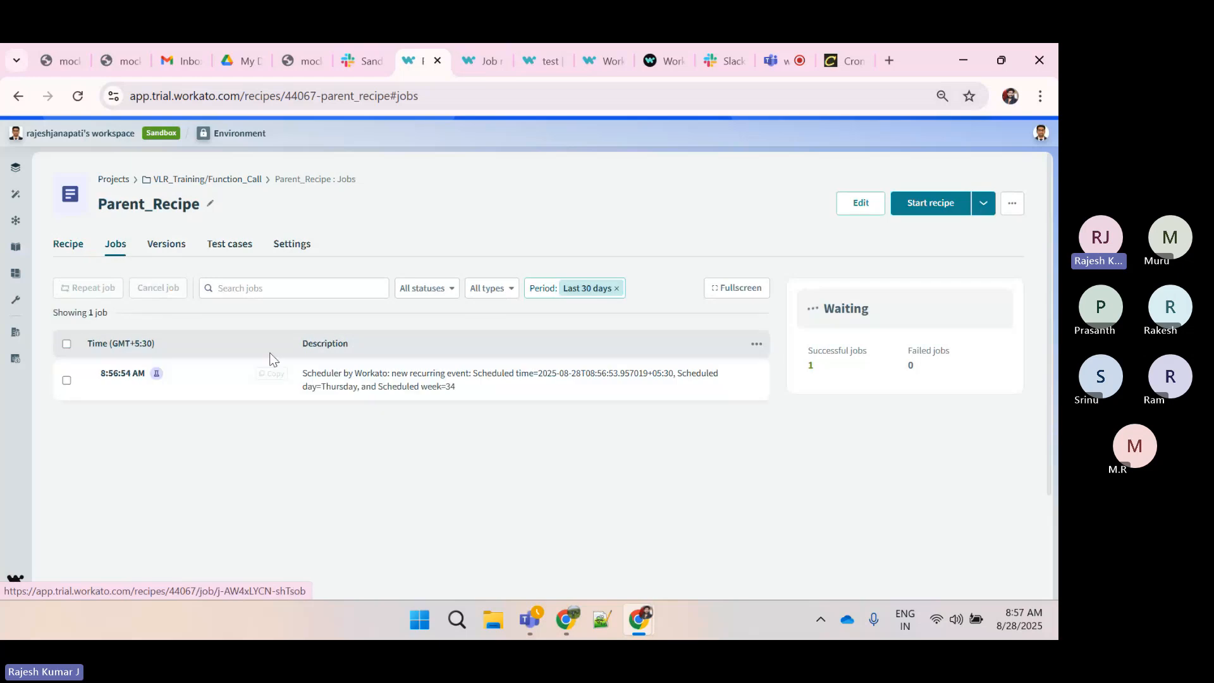
pyautogui.click(206, 378)
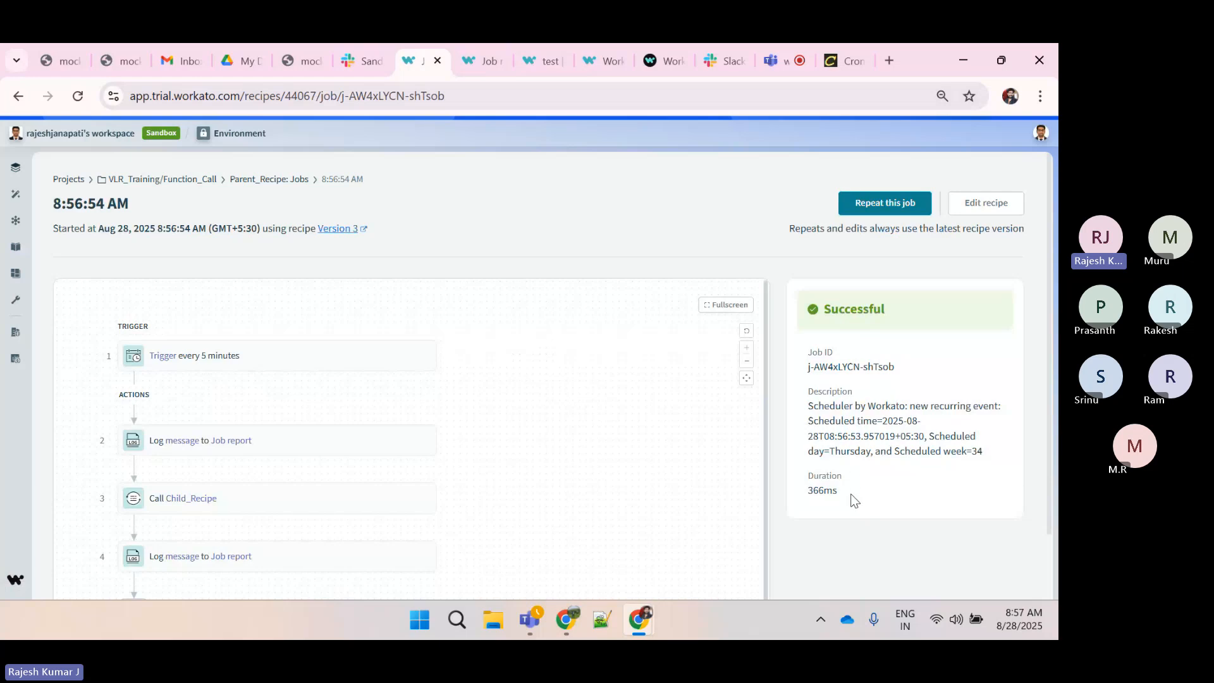
pyautogui.moveTo(846, 492); pyautogui.dragTo(813, 497)
pyautogui.click(472, 57)
pyautogui.click(419, 60)
pyautogui.click(247, 180)
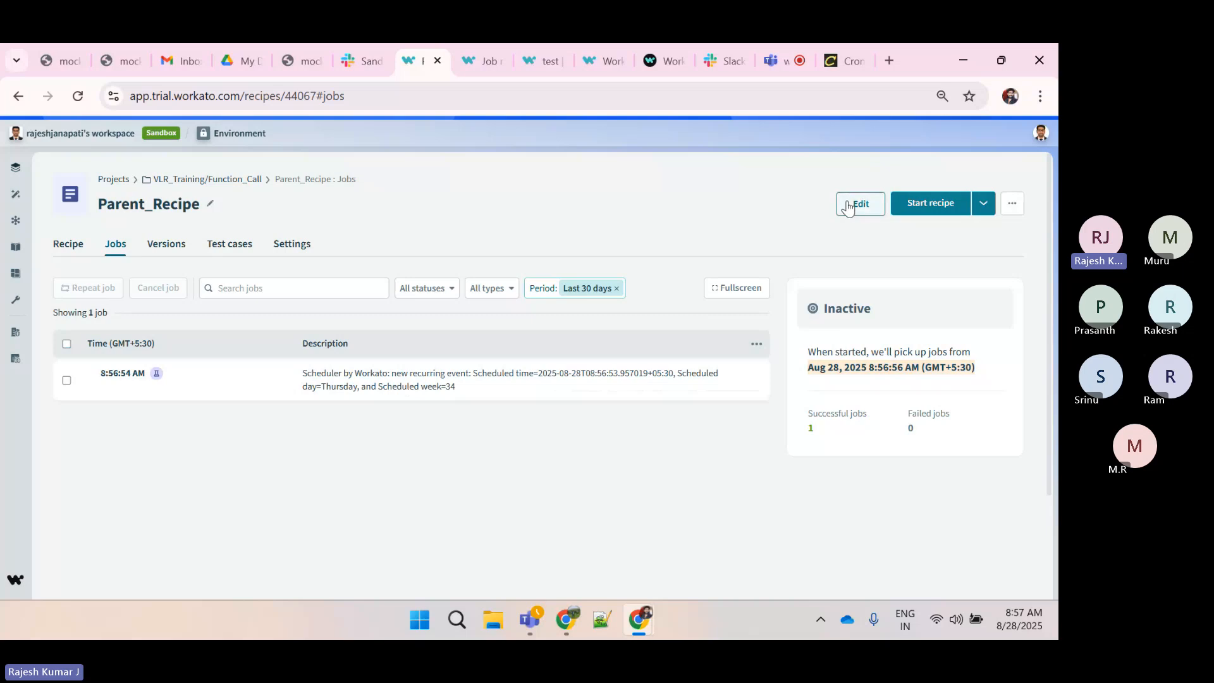
# Edit Parent_Recipe, change step 3's action to Call a recipe function (asynchronous), and save the recipe
pyautogui.click(848, 205)
pyautogui.click(174, 391)
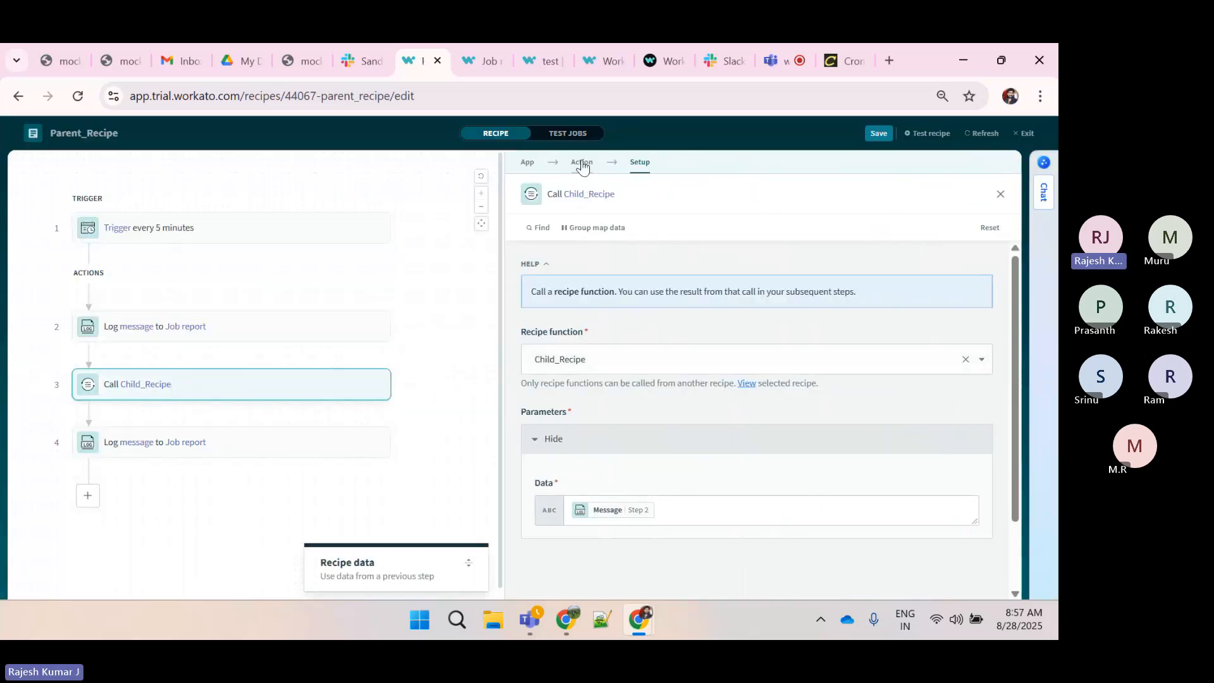
pyautogui.click(582, 163)
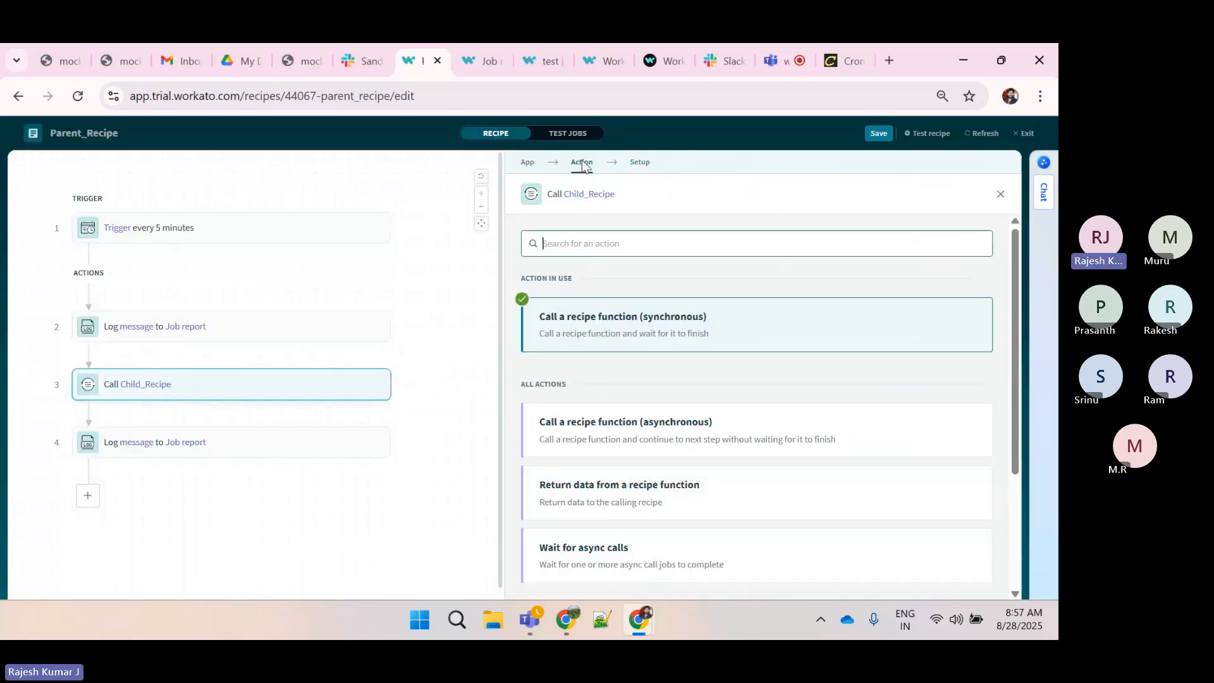
pyautogui.click(630, 434)
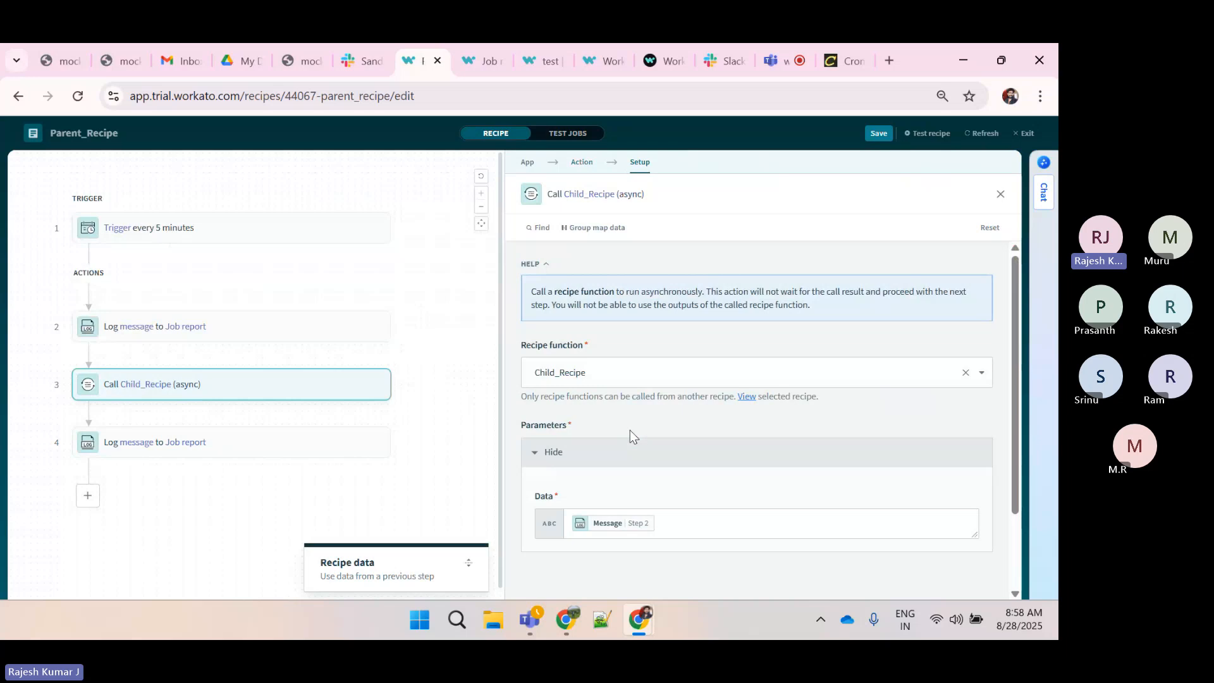
pyautogui.click(581, 163)
pyautogui.click(640, 162)
pyautogui.click(877, 133)
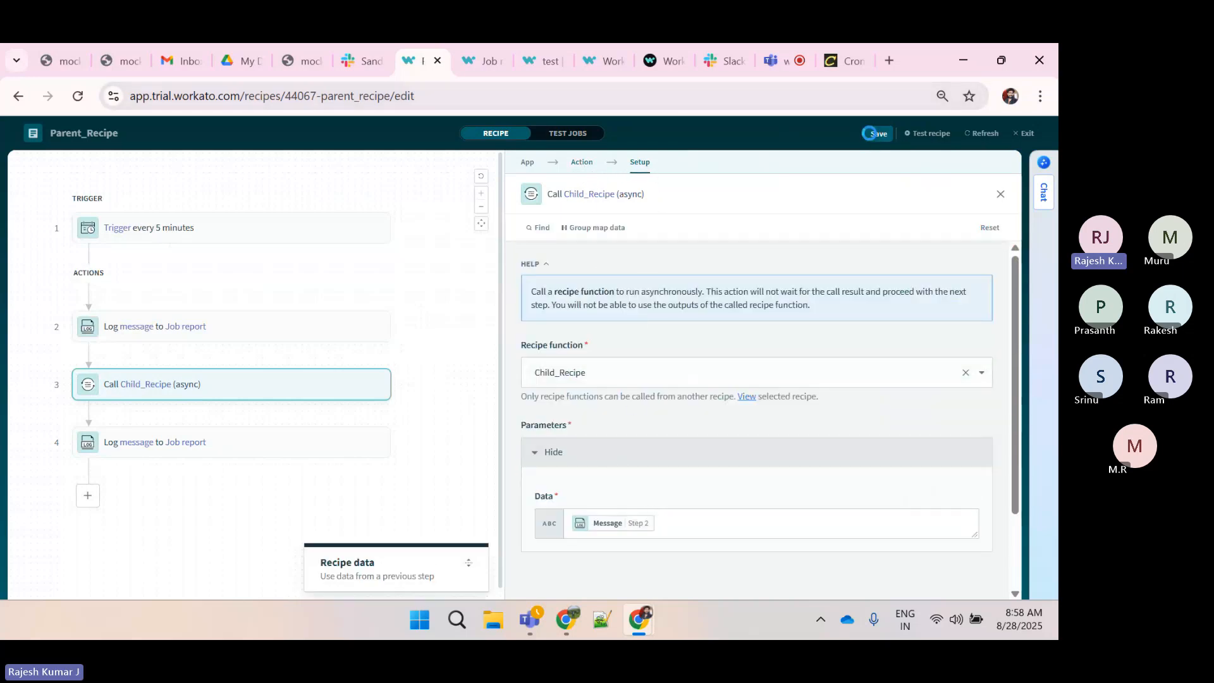
# Test the Parent_Recipe and check the new call in Child_Recipe's jobs list
pyautogui.click(939, 134)
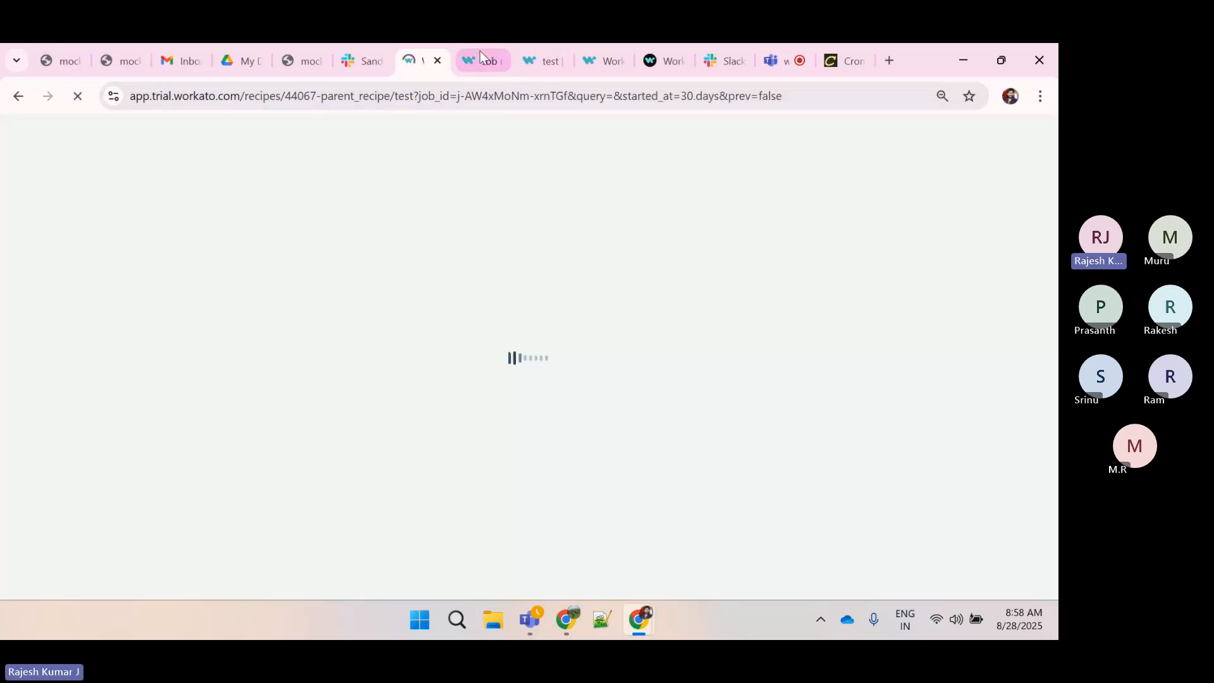
pyautogui.click(480, 52)
pyautogui.click(270, 184)
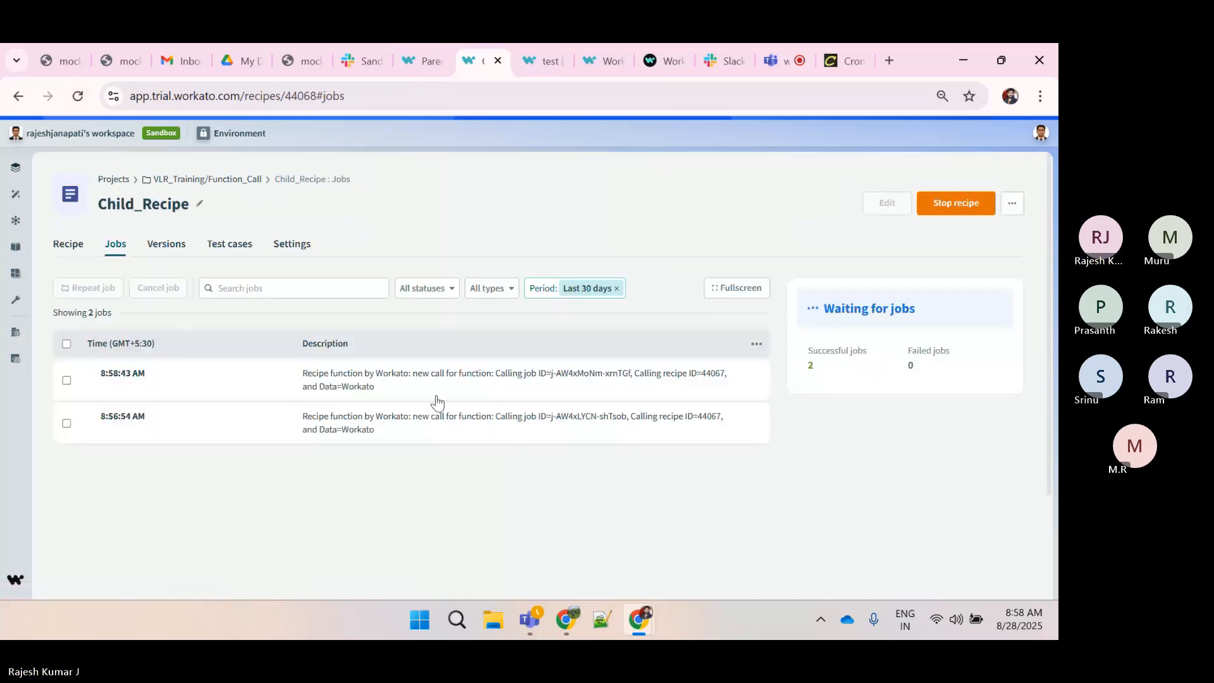
pyautogui.tripleClick(810, 361)
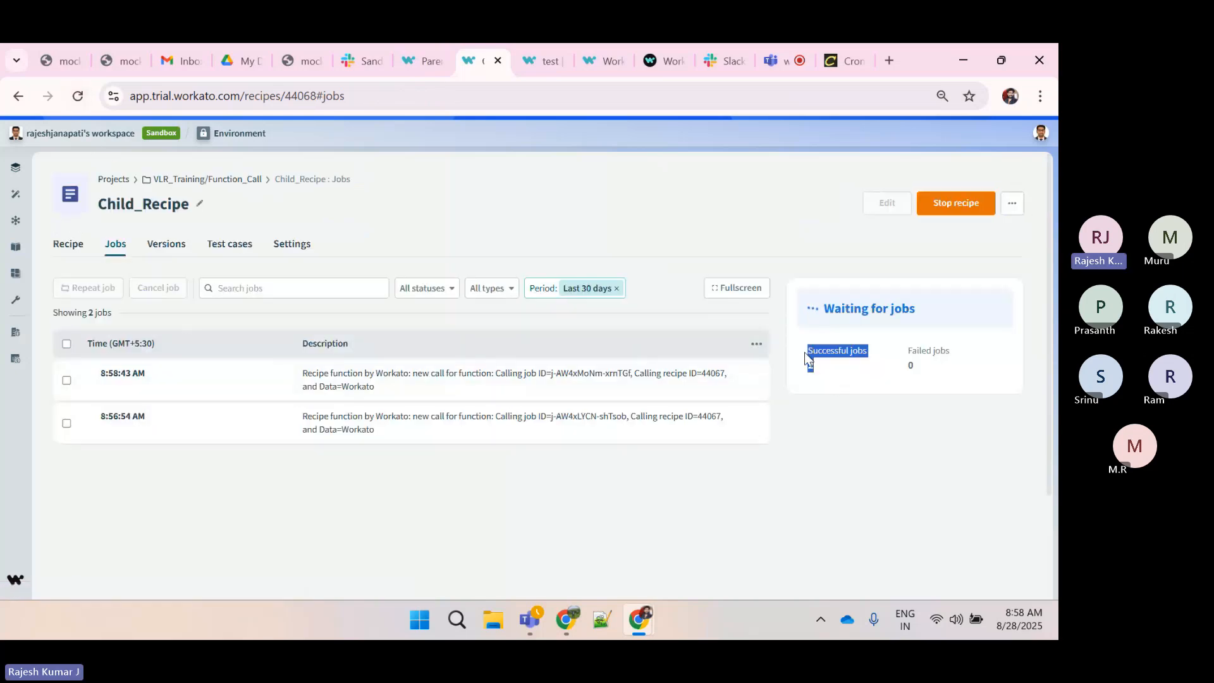
pyautogui.click(805, 469)
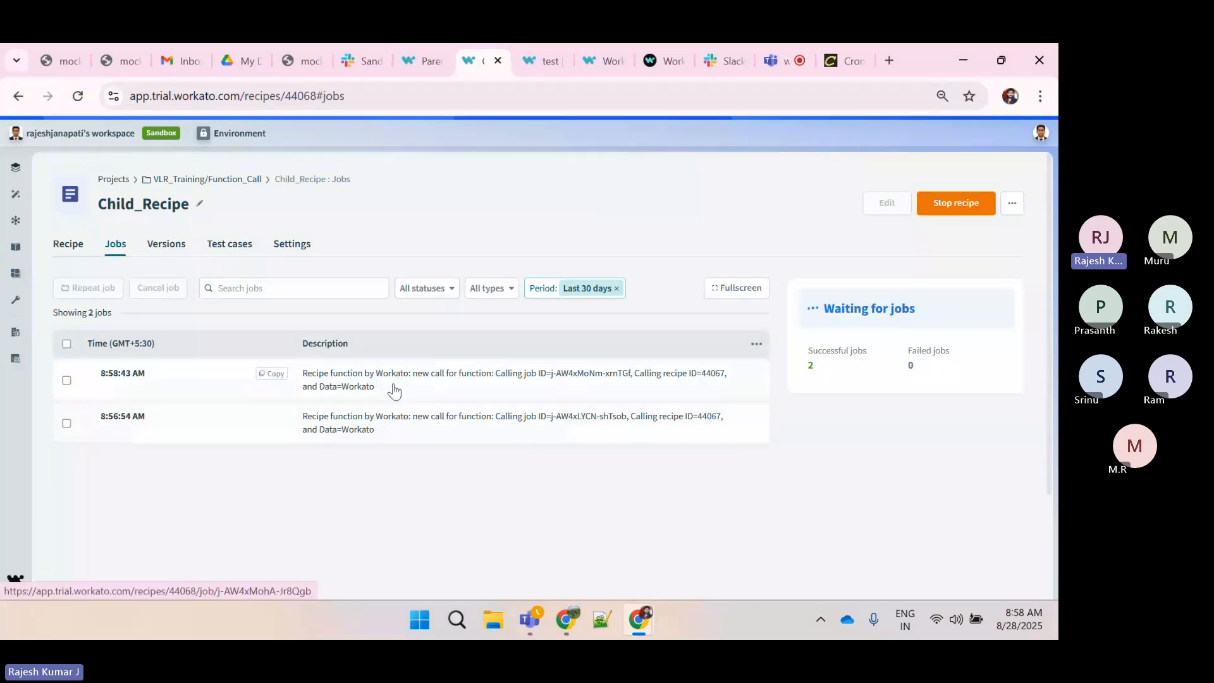
# Exit the editor and open both Parent_Recipe jobs in separate tabs to compare their durations
pyautogui.click(422, 61)
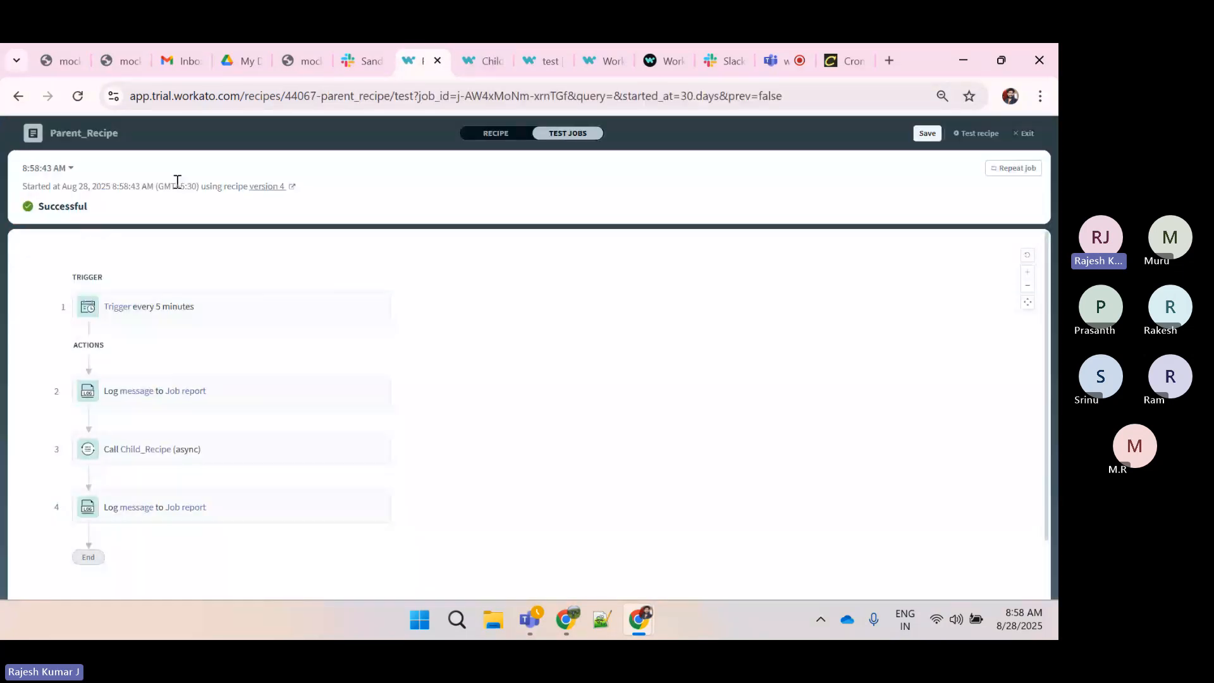
pyautogui.click(1024, 134)
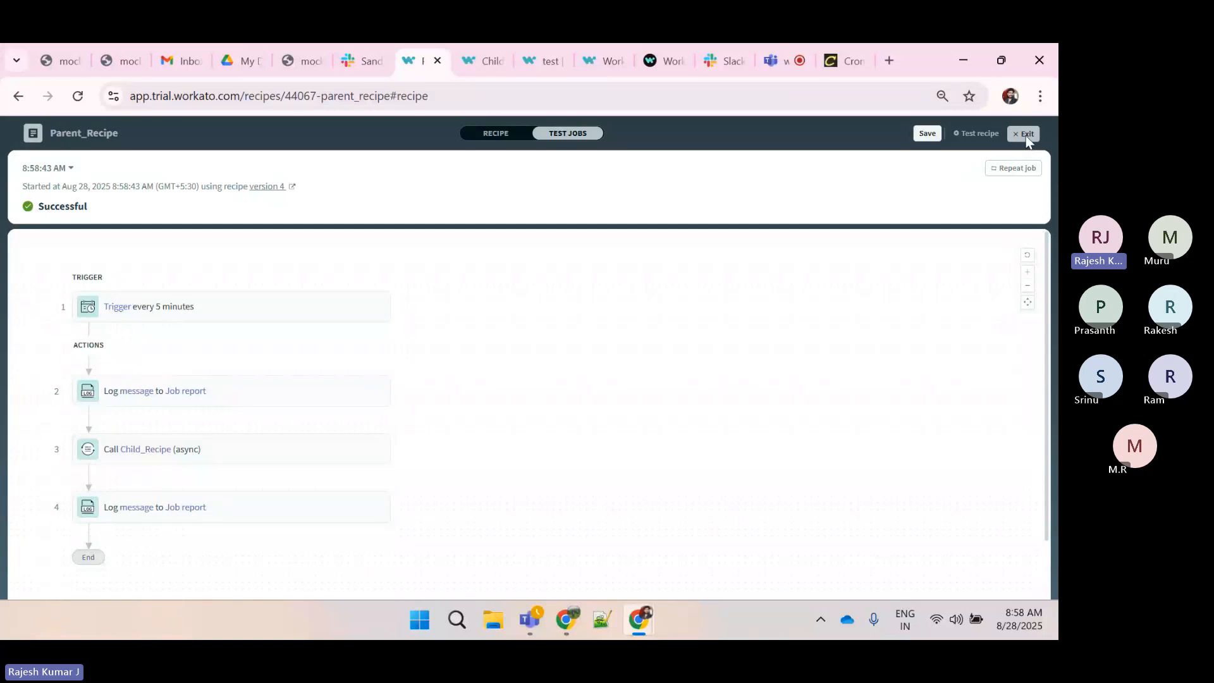
pyautogui.click(122, 247)
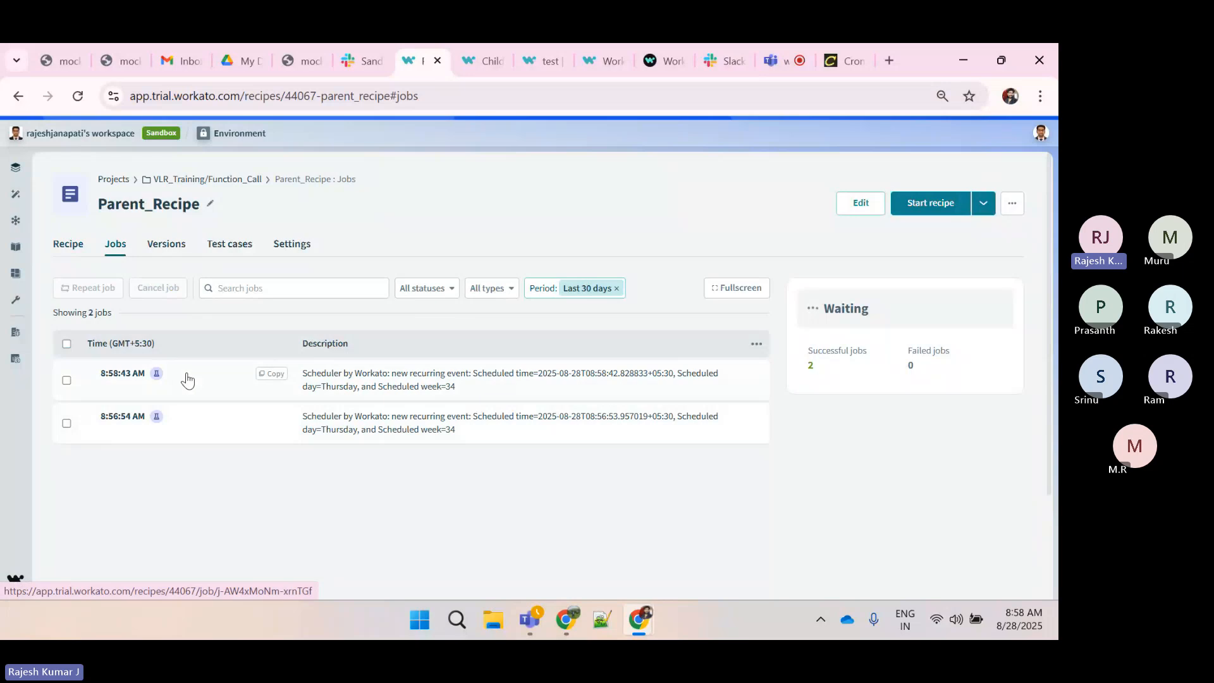
pyautogui.middleClick(197, 428)
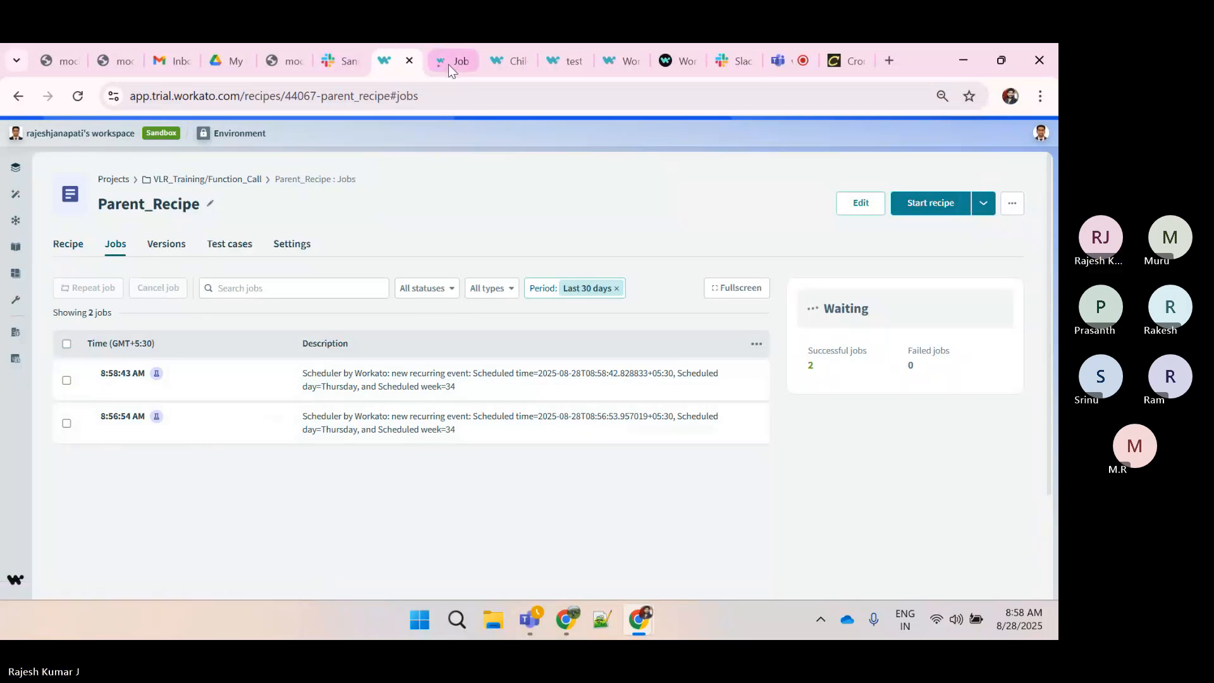
pyautogui.middleClick(194, 375)
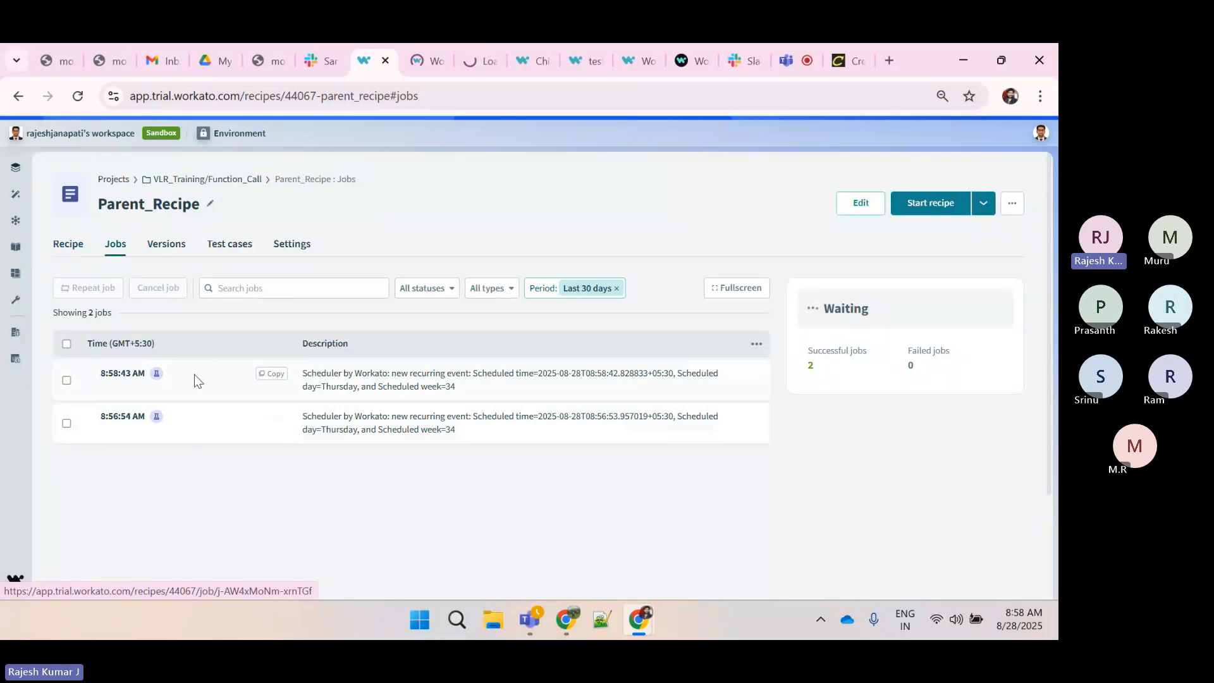
pyautogui.click(422, 71)
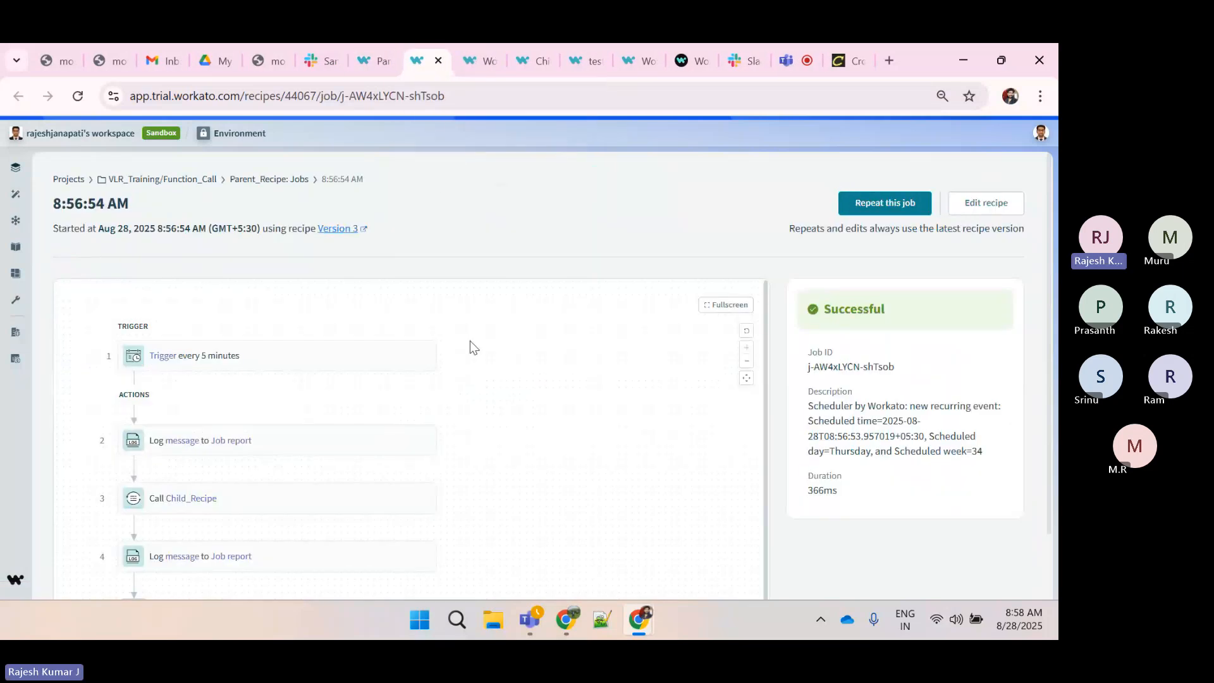
pyautogui.scroll(-1, 478, 382)
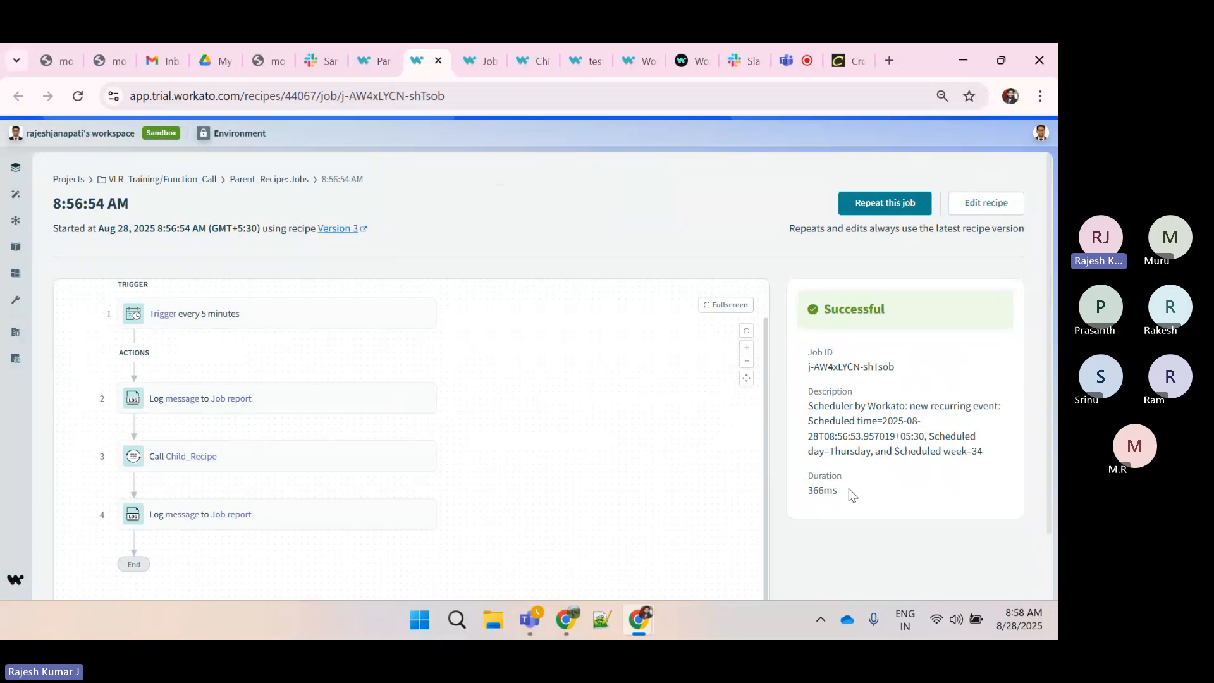
pyautogui.moveTo(849, 491); pyautogui.dragTo(822, 492)
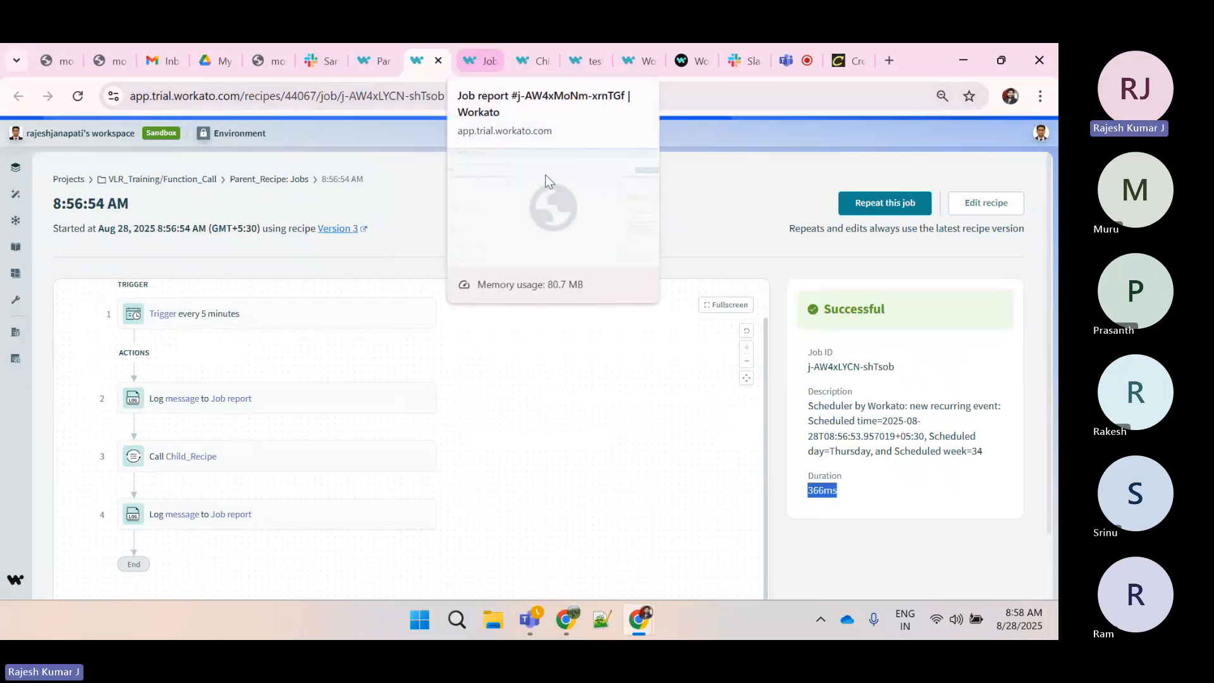
pyautogui.moveTo(858, 500); pyautogui.dragTo(809, 494)
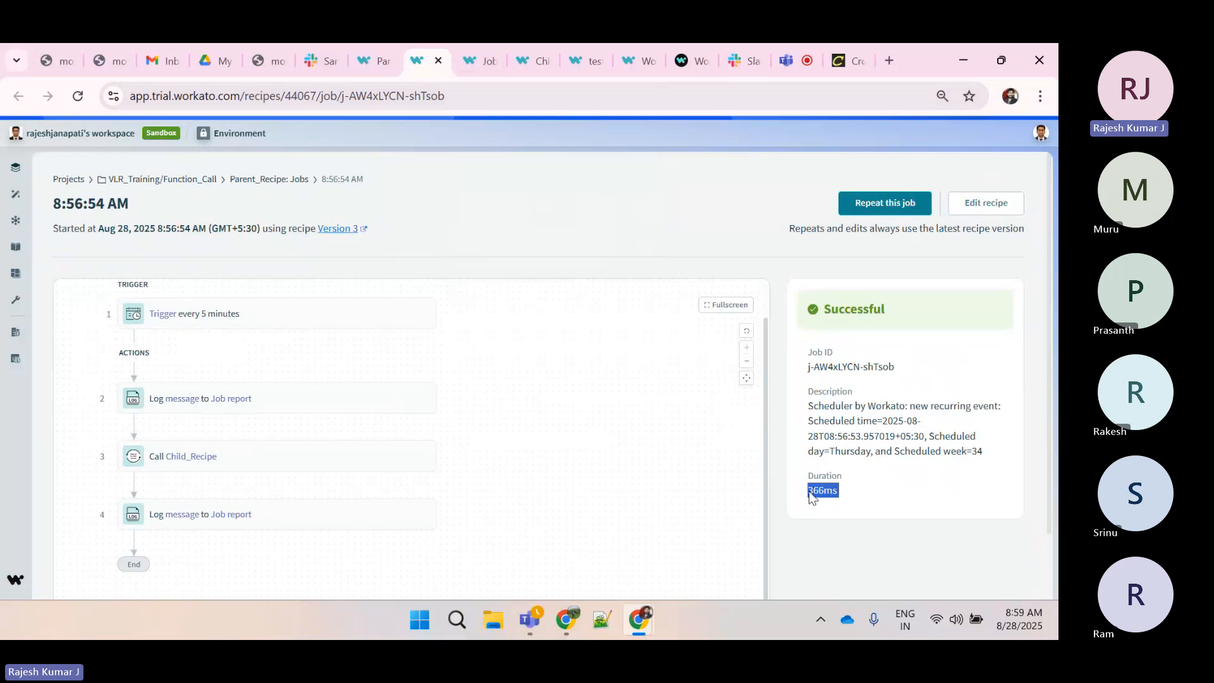
pyautogui.click(468, 63)
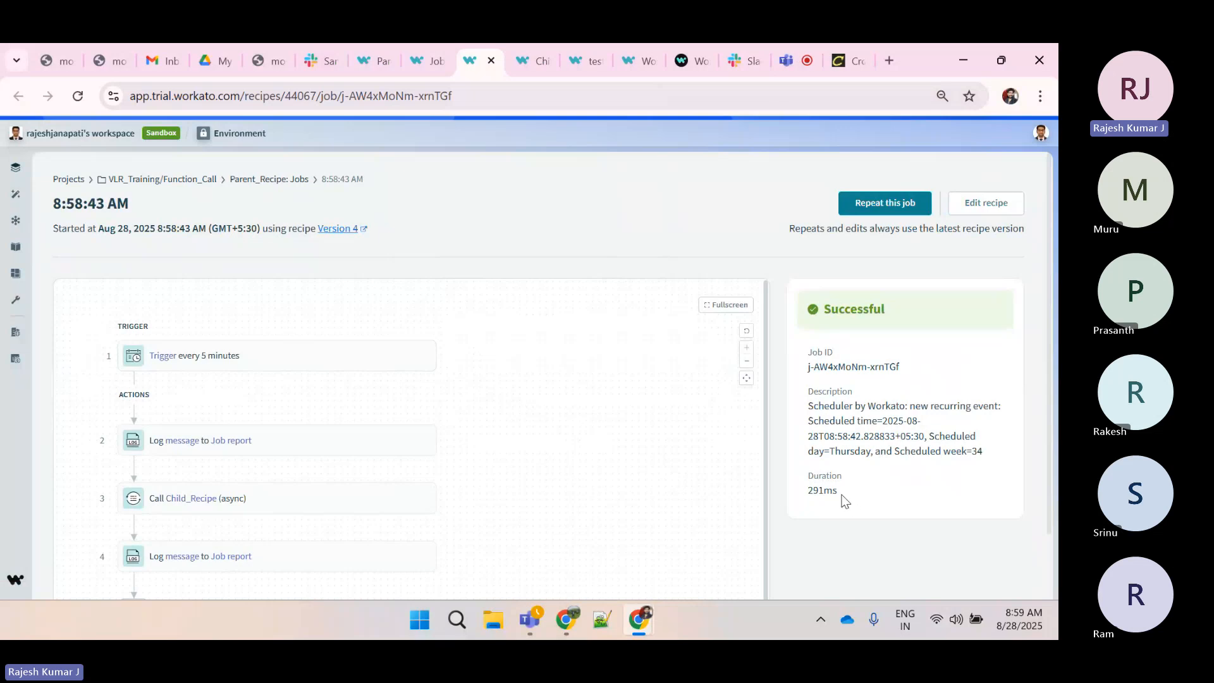
# Compare the asynchronous Parent_Recipe job's duration with the duration of the Child_Recipe job it triggered
pyautogui.moveTo(841, 496); pyautogui.dragTo(809, 496)
pyautogui.click(809, 497)
pyautogui.doubleClick(810, 496)
pyautogui.click(811, 497)
pyautogui.moveTo(809, 496); pyautogui.dragTo(852, 496)
pyautogui.click(851, 496)
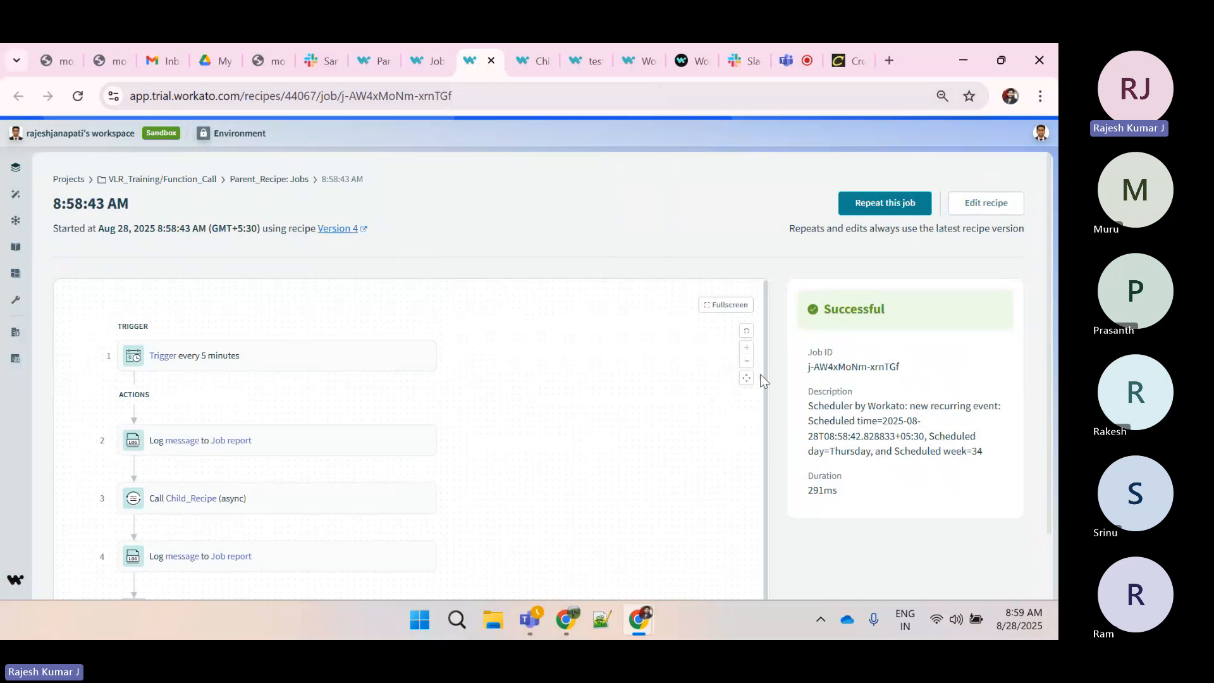
pyautogui.click(520, 61)
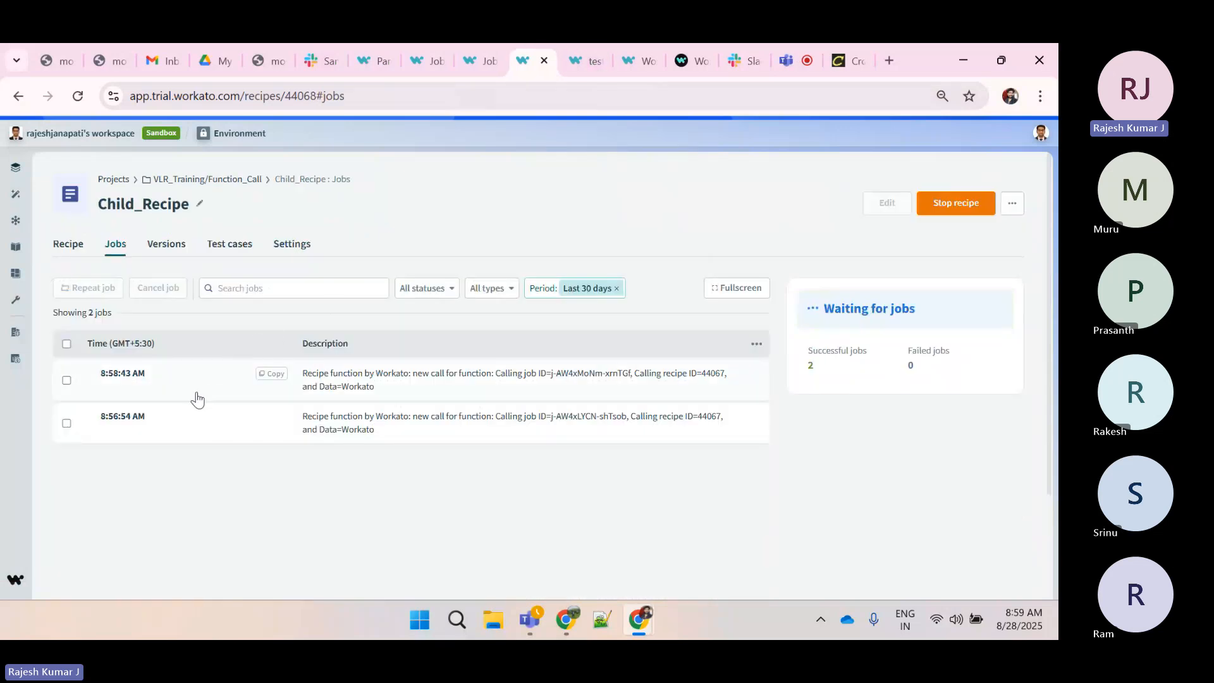
pyautogui.click(201, 415)
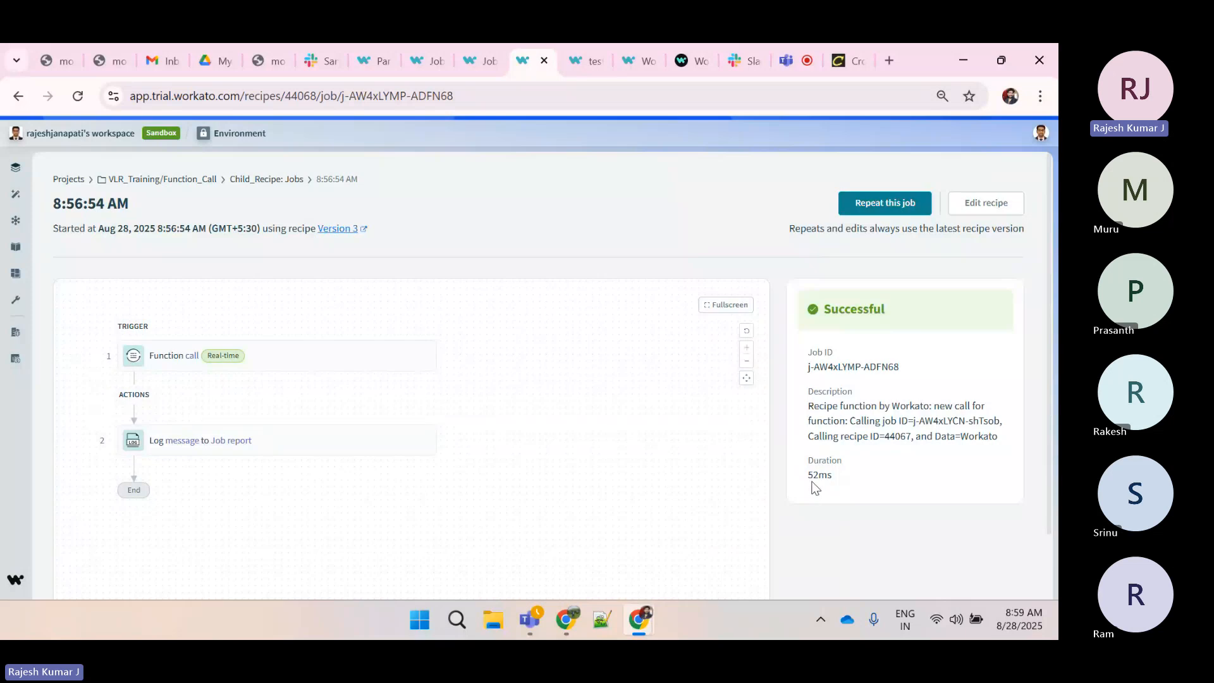
pyautogui.moveTo(807, 474); pyautogui.dragTo(839, 479)
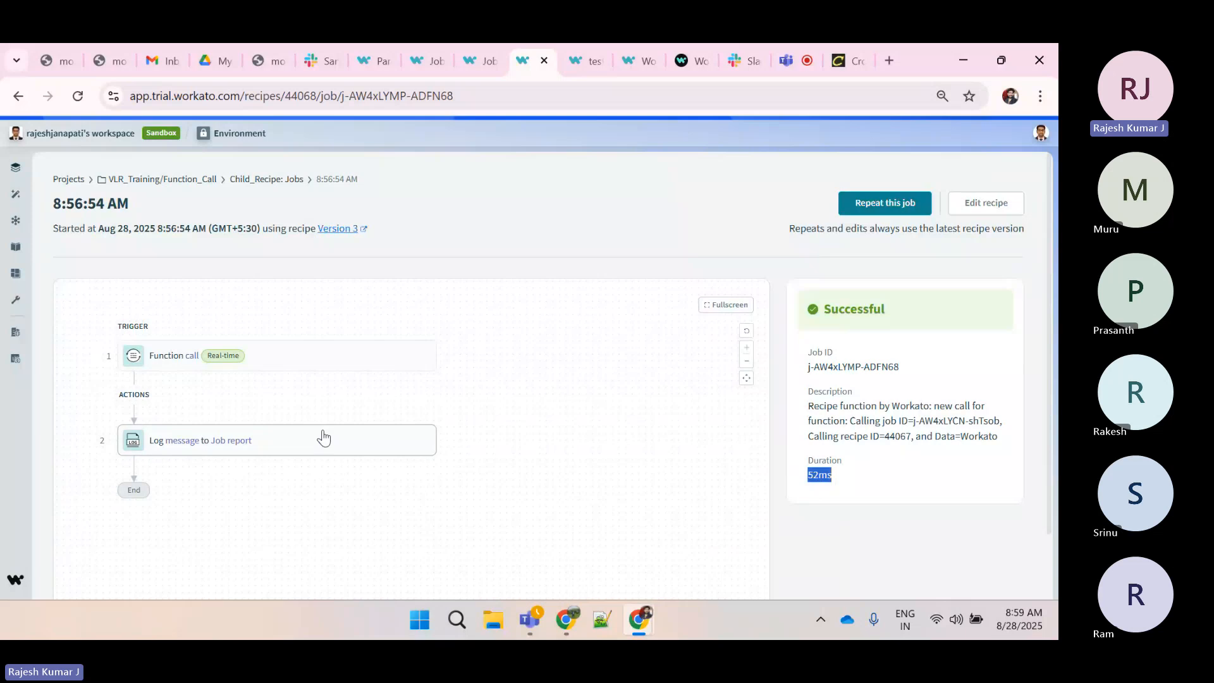
pyautogui.click(809, 482)
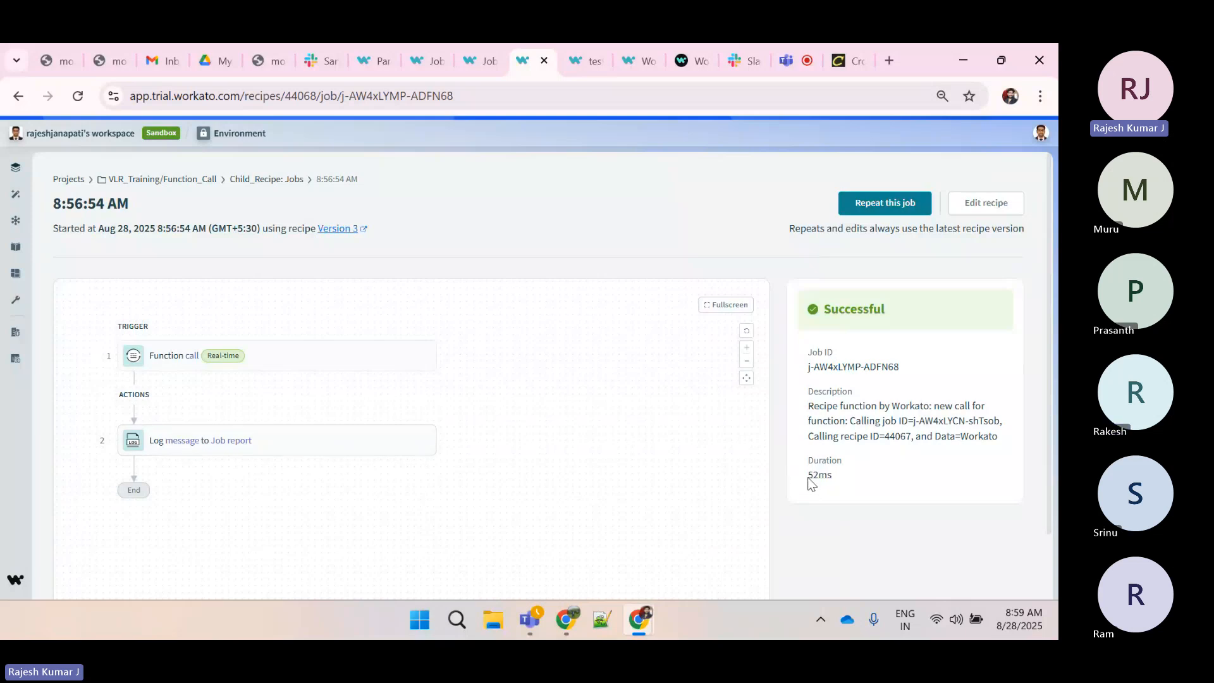
pyautogui.doubleClick(812, 477)
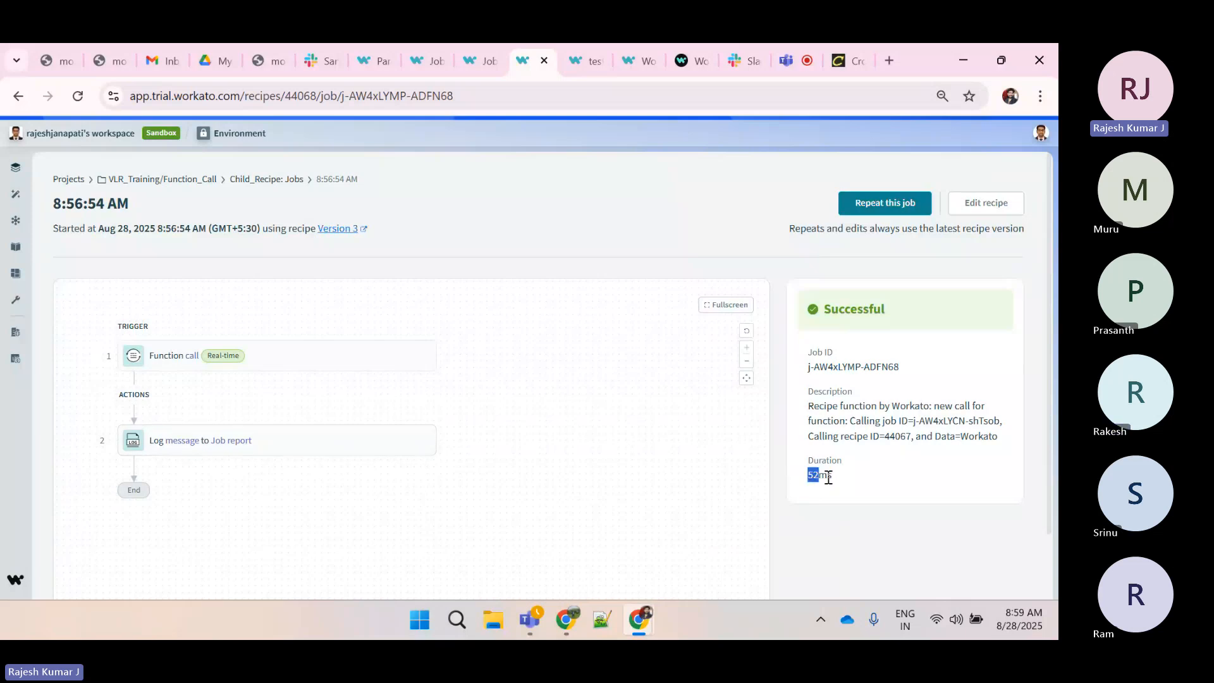
pyautogui.click(466, 63)
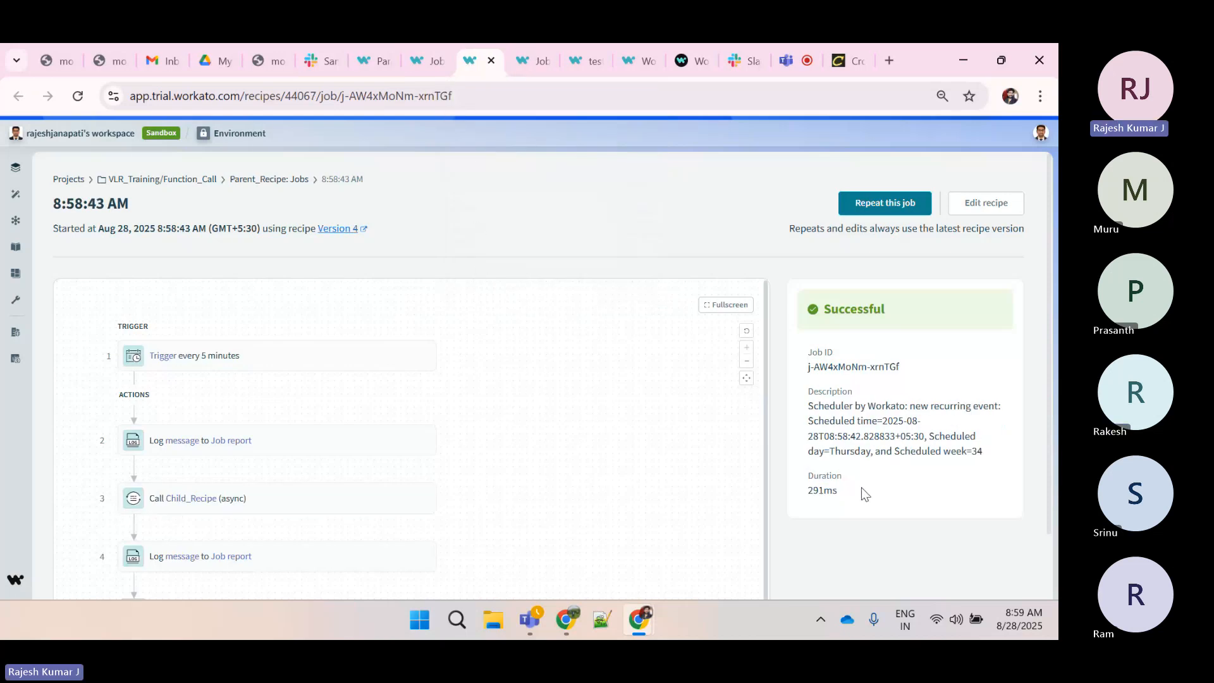
pyautogui.scroll(-1, 599, 454)
pyautogui.scroll(-2, 901, 550)
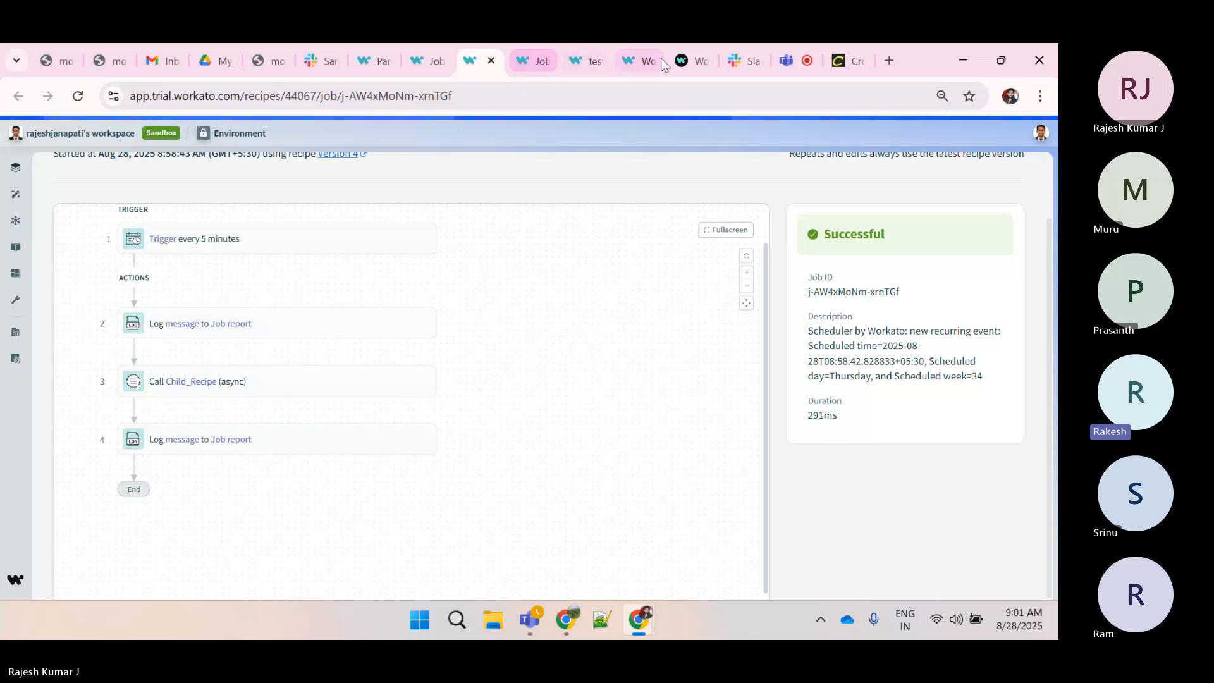
# Open the latest Parent_Recipe job and examine the output of its first Log message step
pyautogui.click(784, 54)
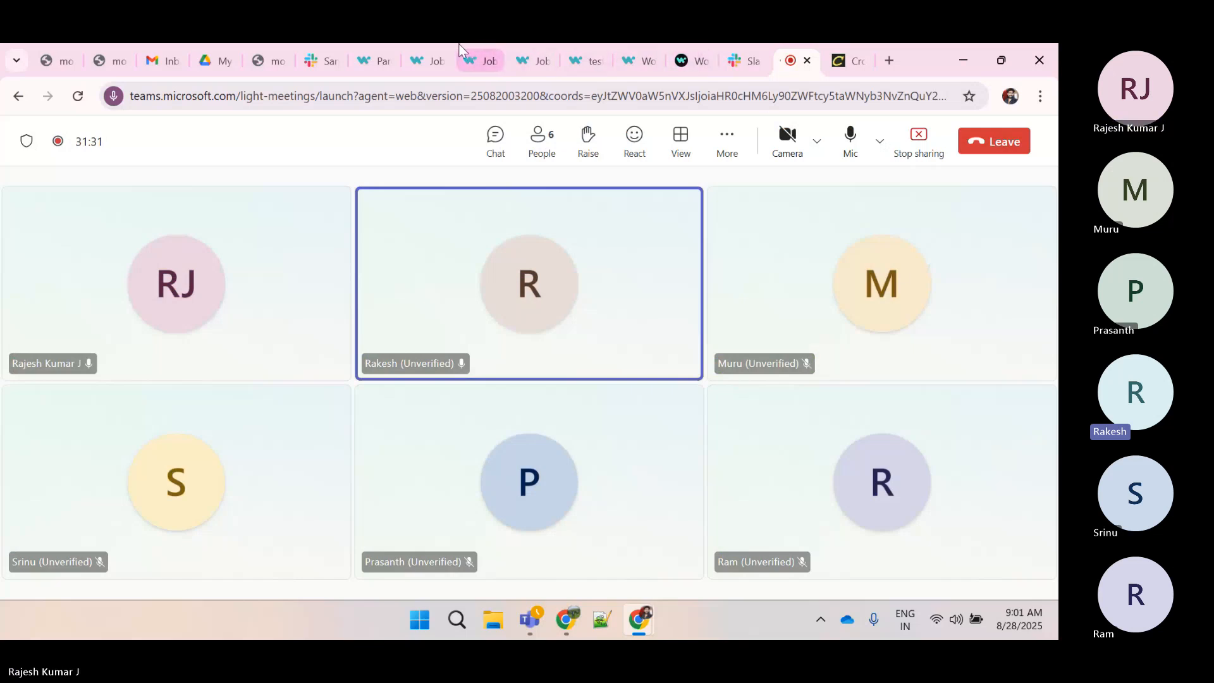
pyautogui.click(373, 58)
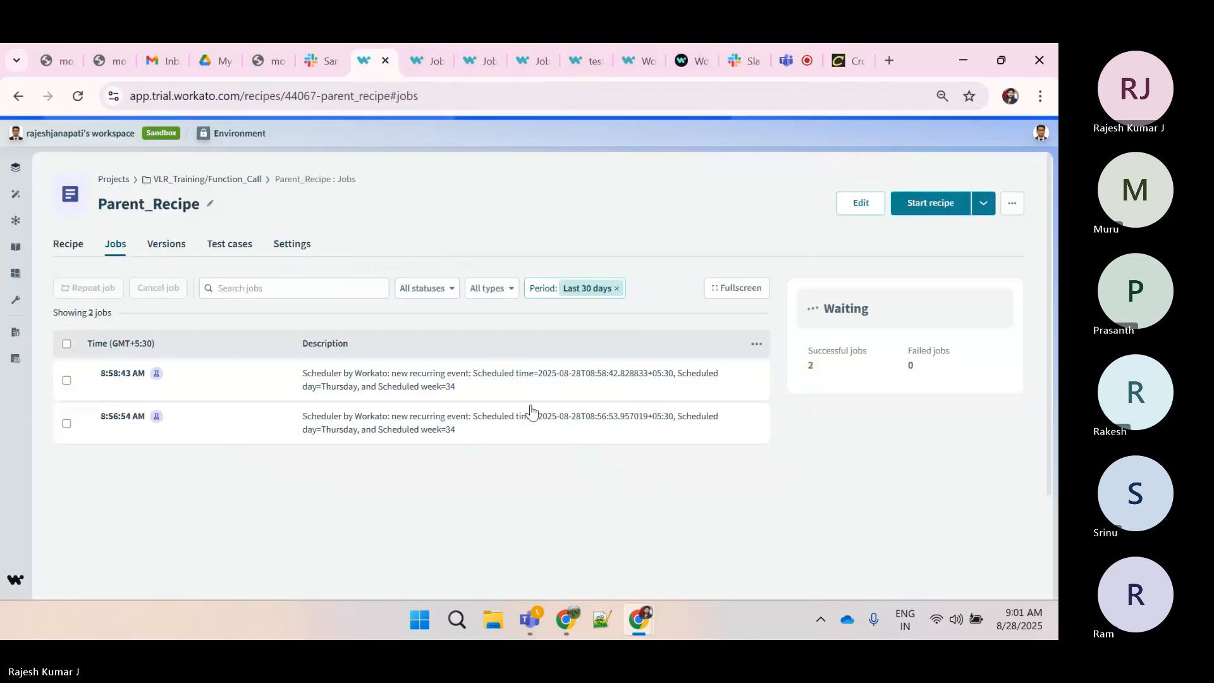
pyautogui.click(494, 395)
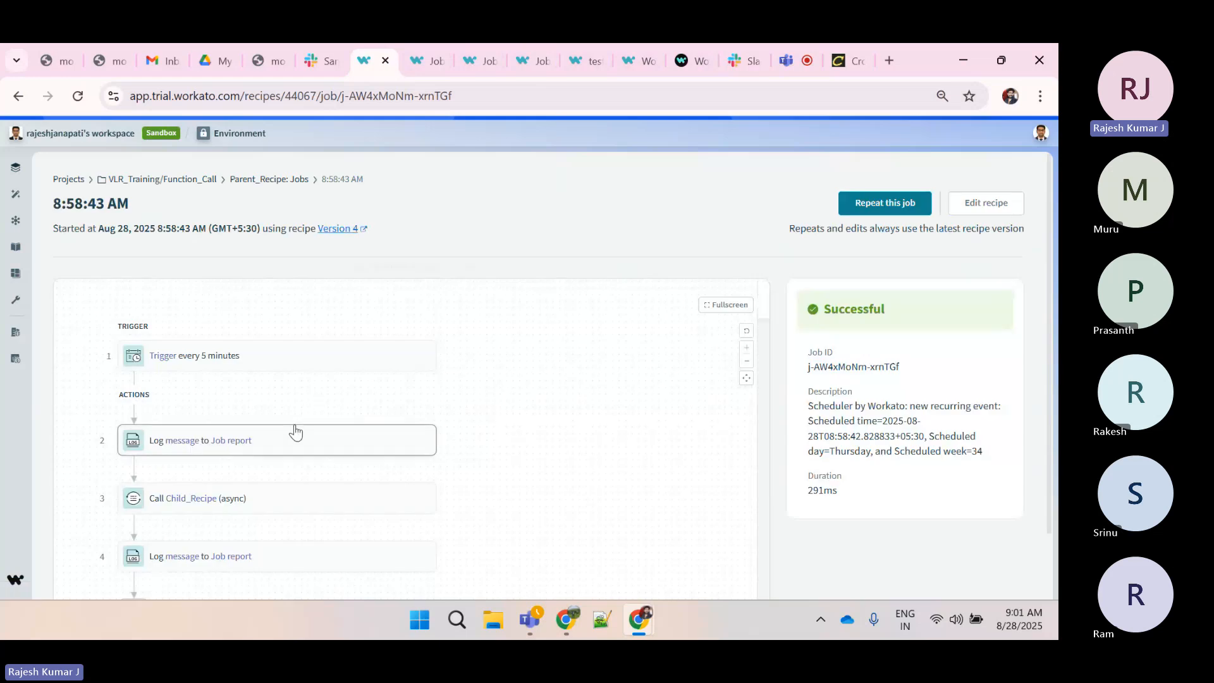
pyautogui.click(294, 435)
pyautogui.scroll(-1, 363, 491)
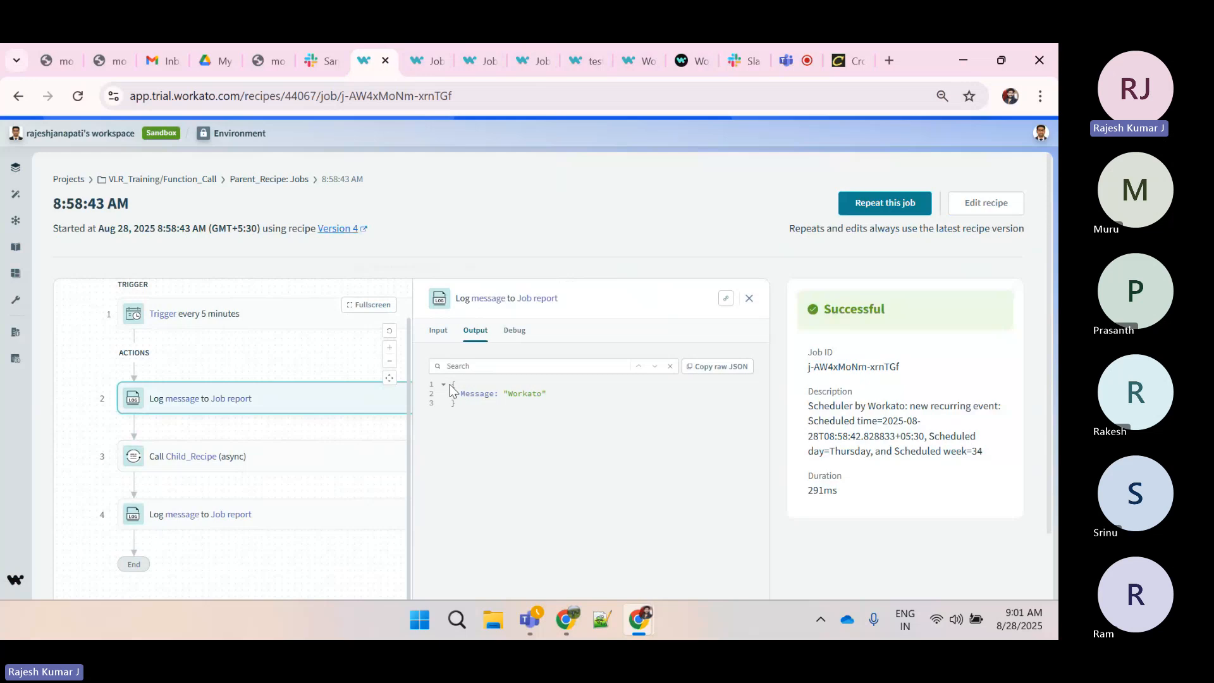
pyautogui.moveTo(450, 383); pyautogui.dragTo(460, 418)
pyautogui.click(457, 413)
pyautogui.moveTo(457, 404); pyautogui.dragTo(449, 385)
pyautogui.click(458, 401)
pyautogui.moveTo(458, 403); pyautogui.dragTo(446, 389)
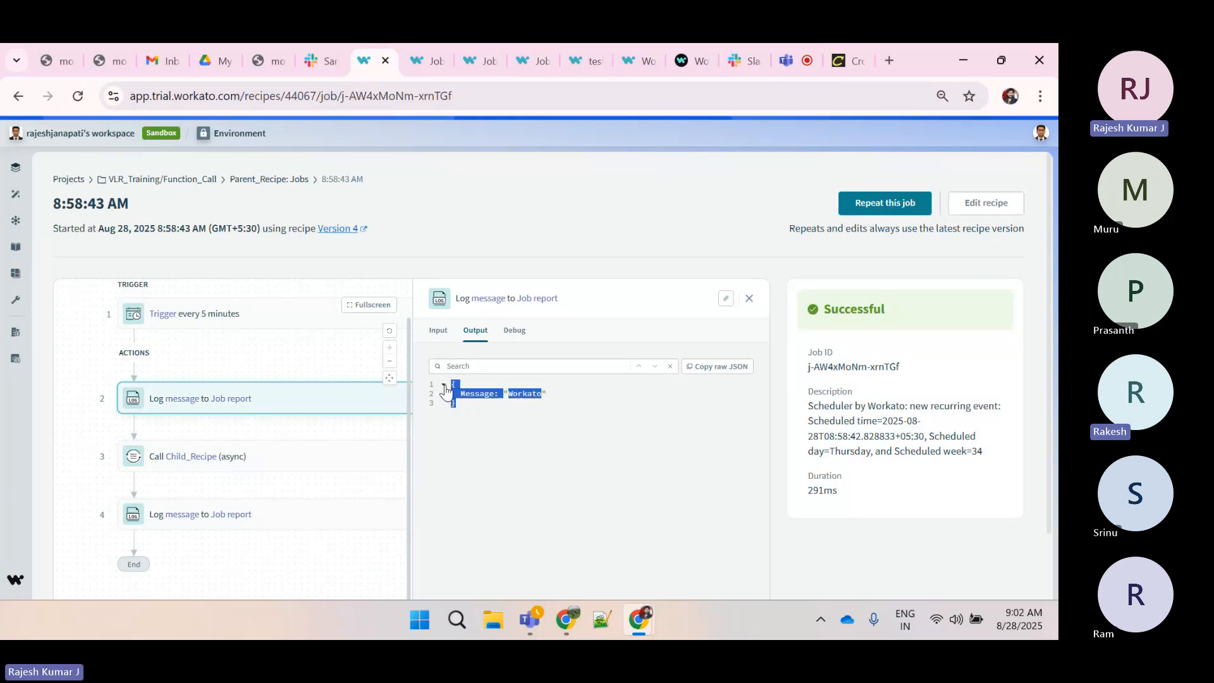
pyautogui.click(447, 390)
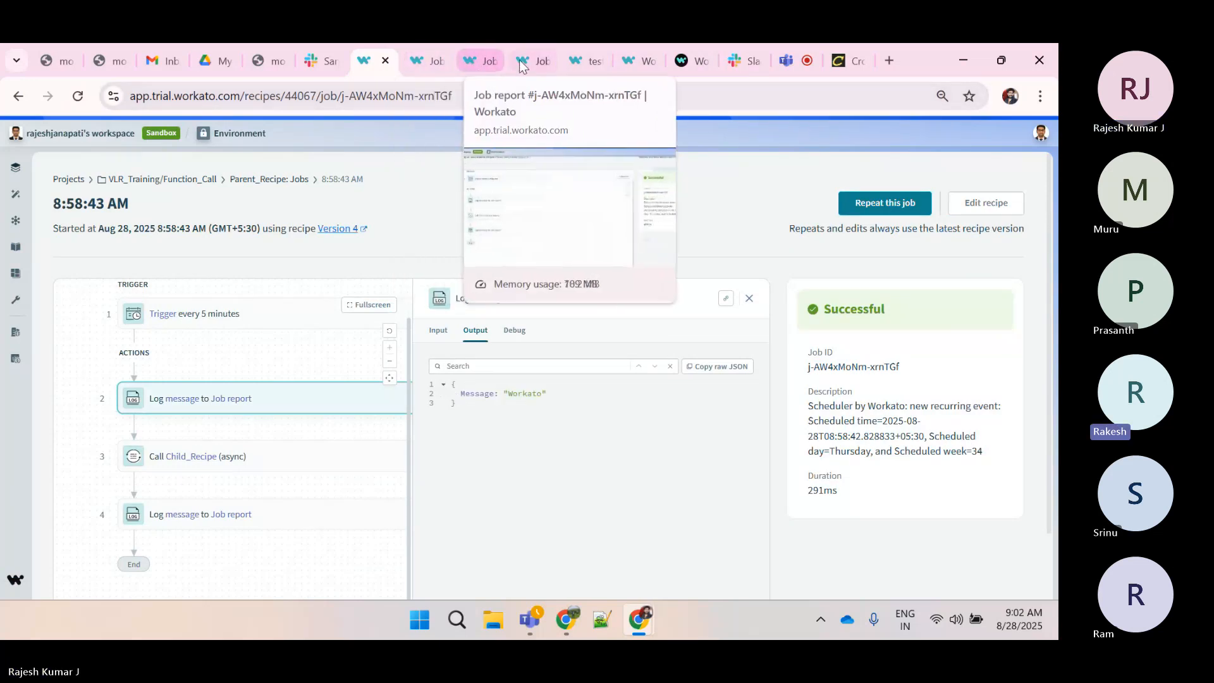
# Close the older Parent_Recipe job tab and return to the asynchronous Parent_Recipe job
pyautogui.click(439, 62)
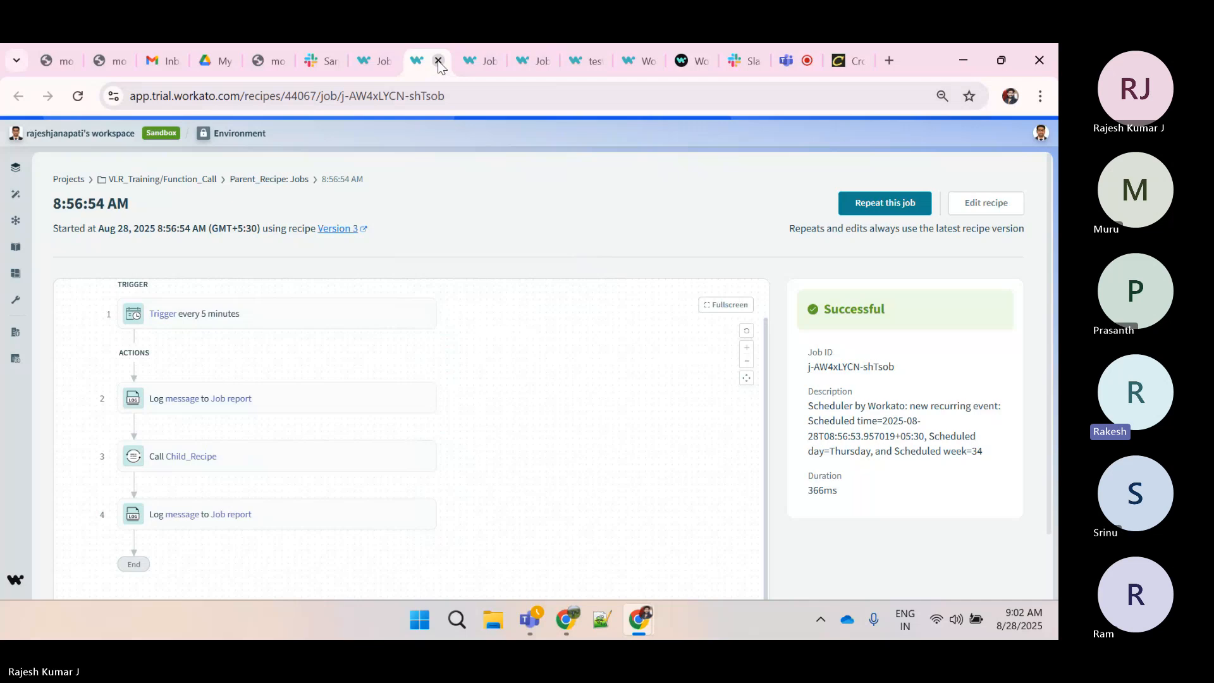
pyautogui.click(438, 61)
pyautogui.click(438, 61)
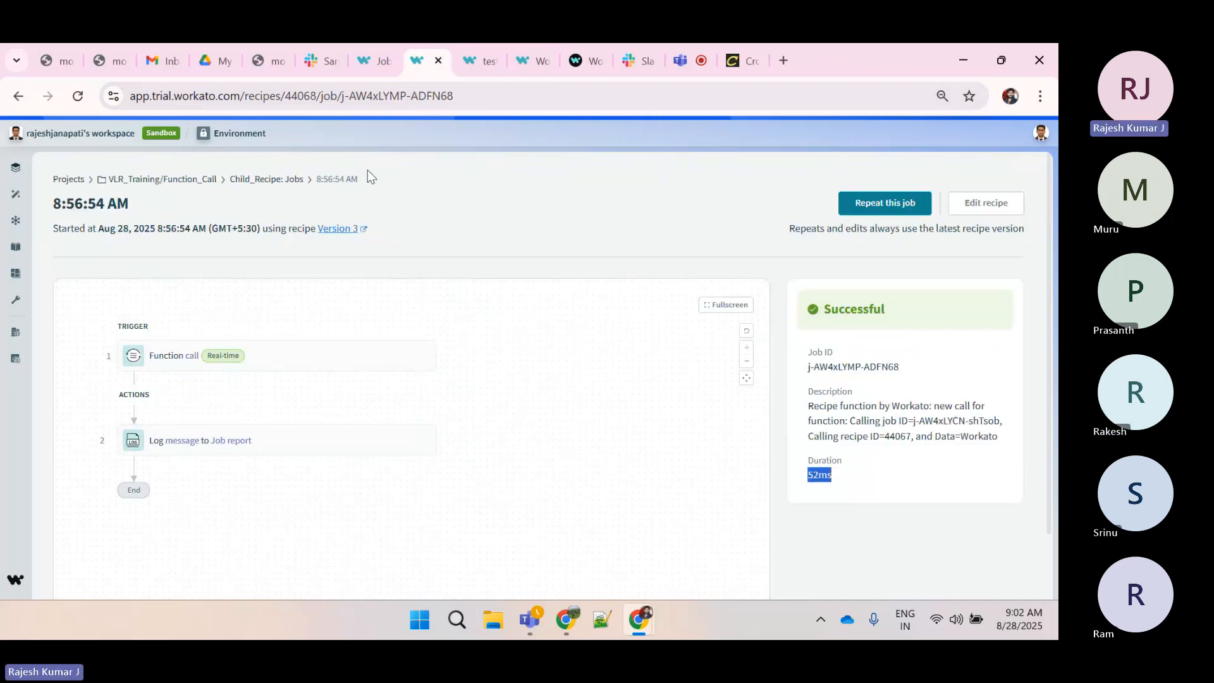
pyautogui.click(377, 61)
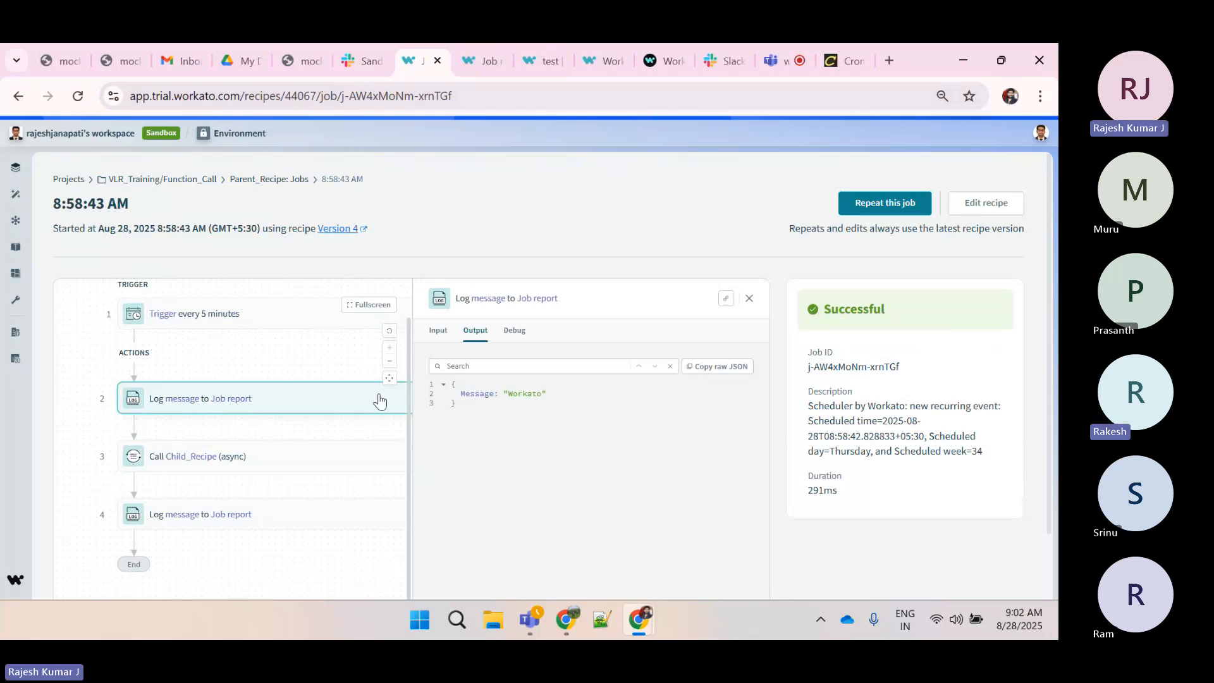
# Inspect the async Call Child_Recipe step's output and expanded input data in the Parent_Recipe job
pyautogui.doubleClick(471, 393)
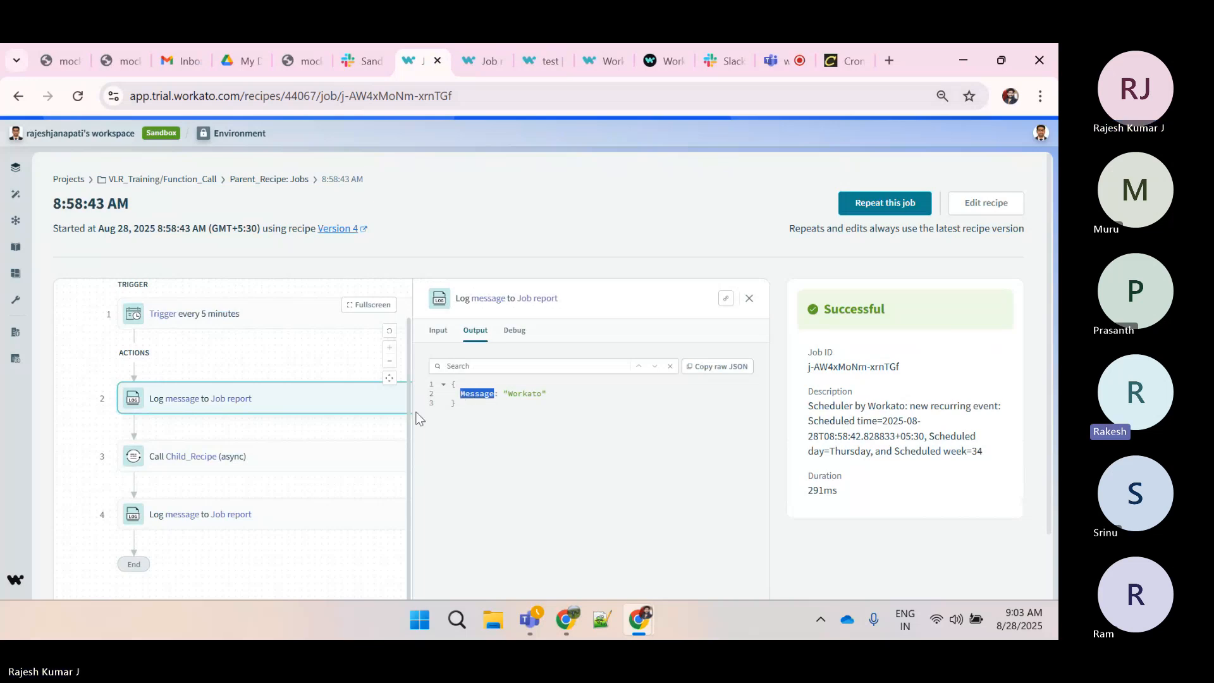
pyautogui.click(311, 456)
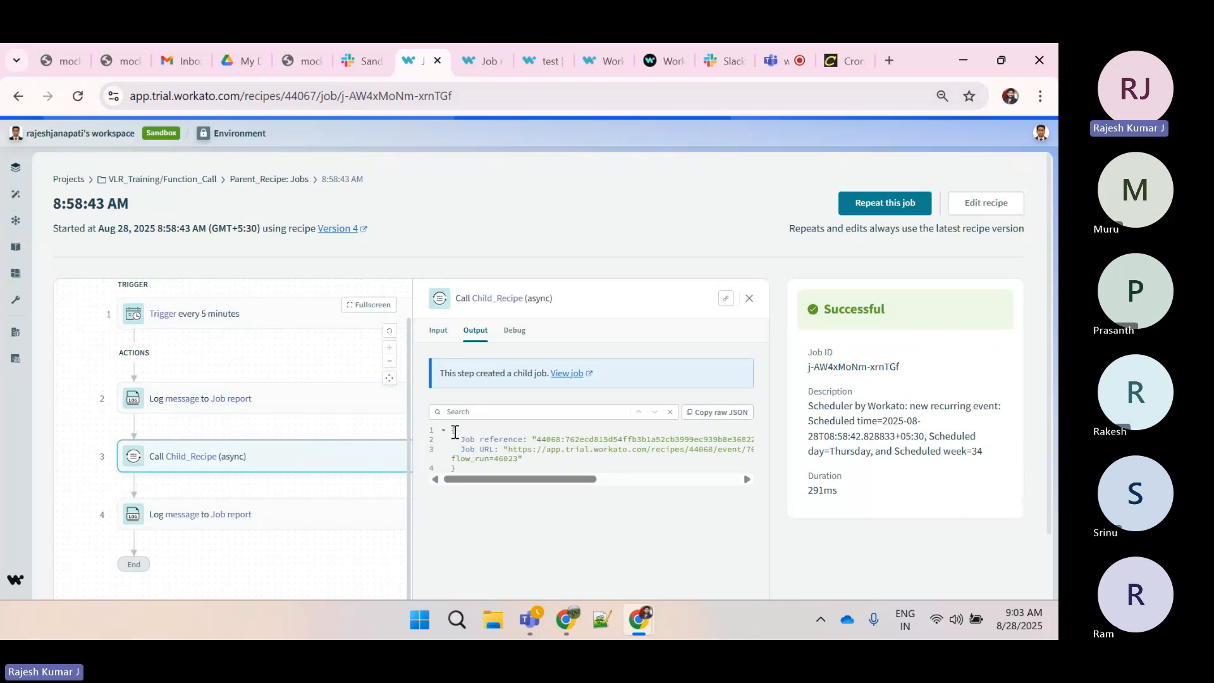
pyautogui.moveTo(455, 432); pyautogui.dragTo(436, 329)
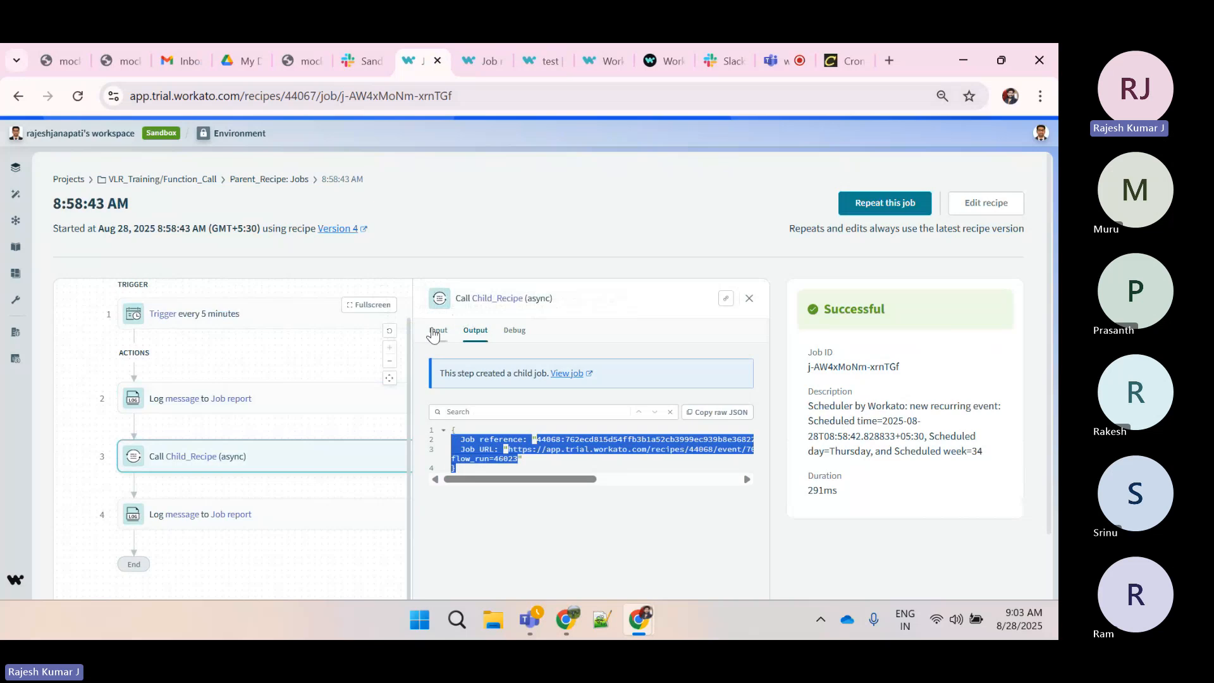
pyautogui.click(437, 329)
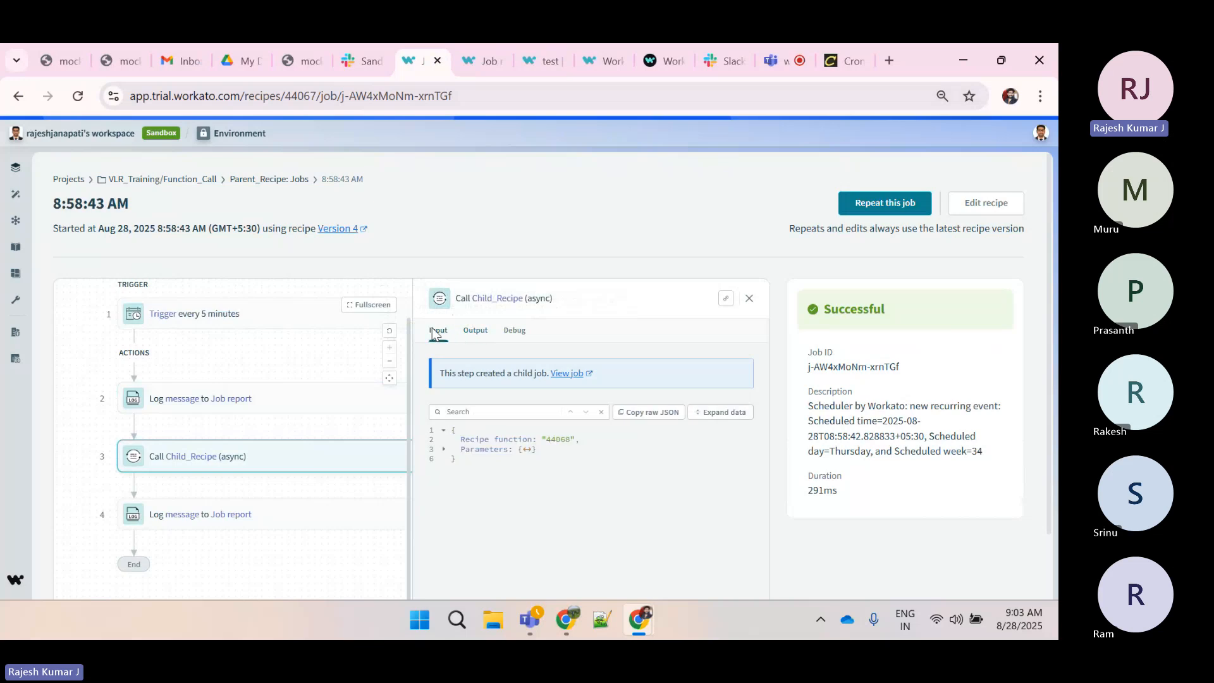
pyautogui.click(734, 412)
# Expand the Child_Recipe job's Function call trigger output and compare it with the parent's call parameters
pyautogui.click(485, 61)
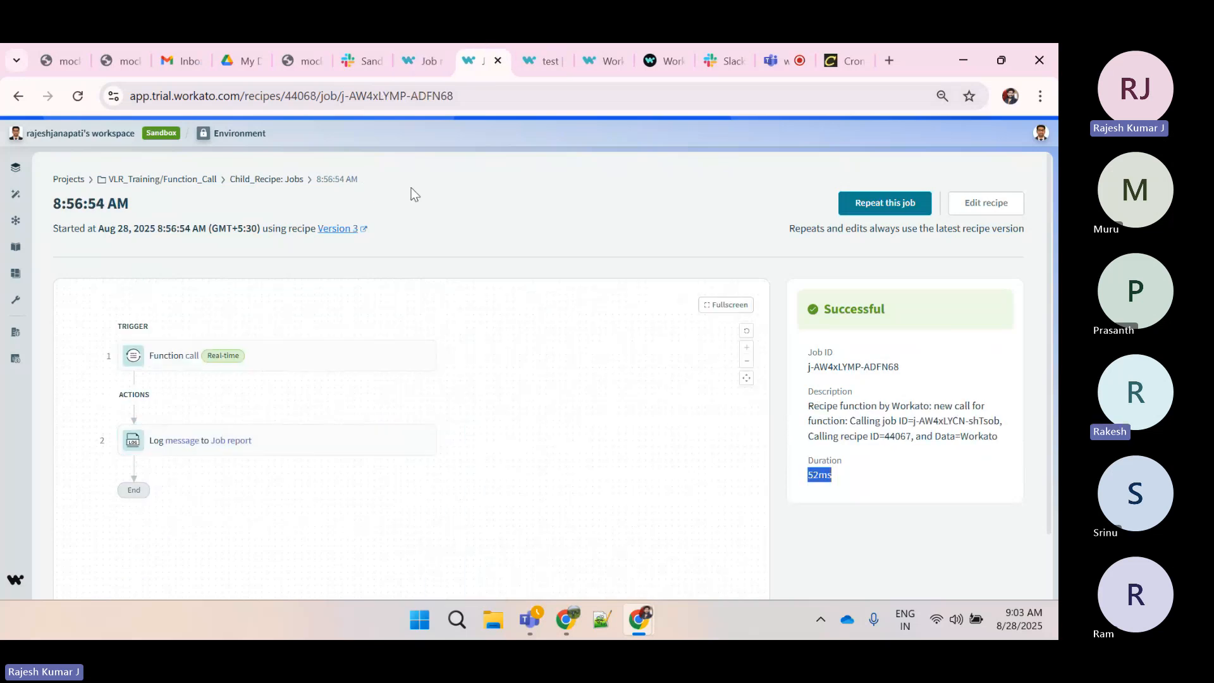
pyautogui.click(306, 361)
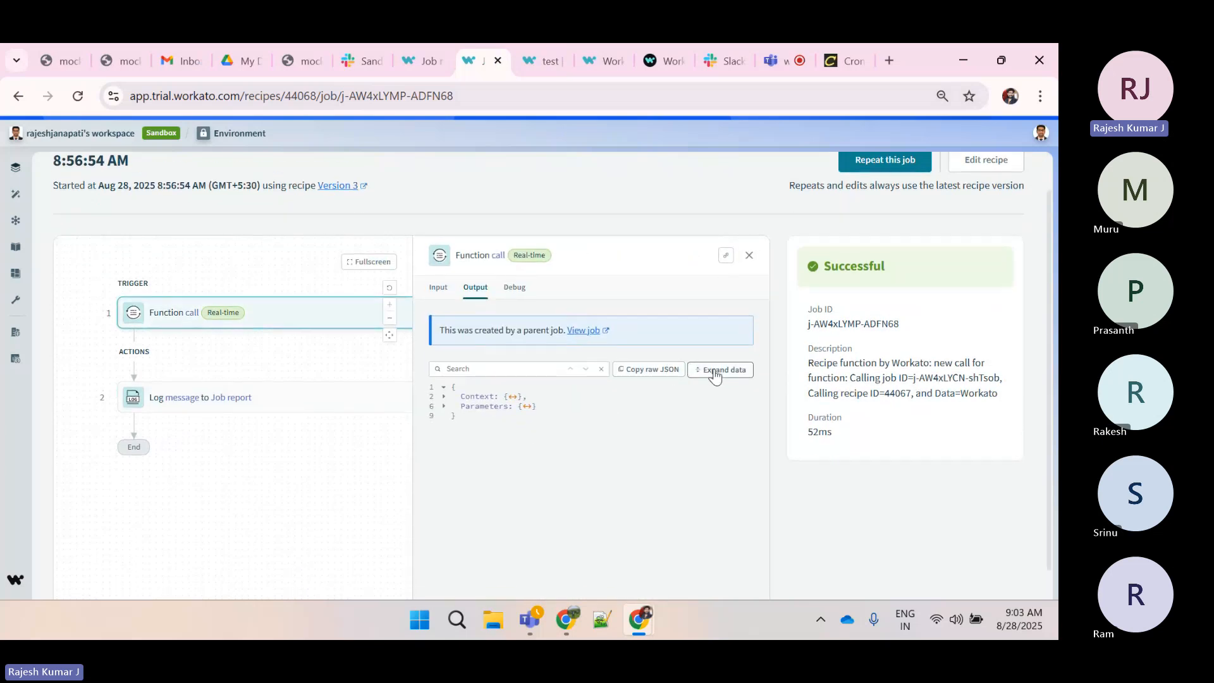
pyautogui.click(707, 370)
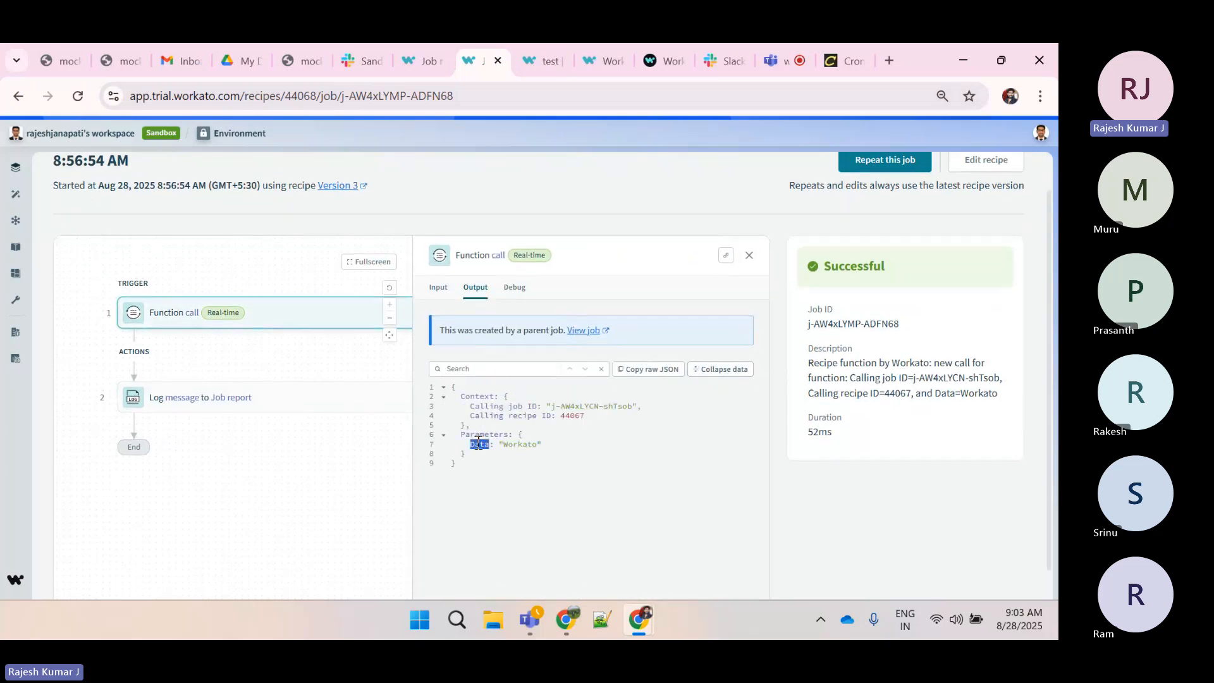
pyautogui.click(408, 62)
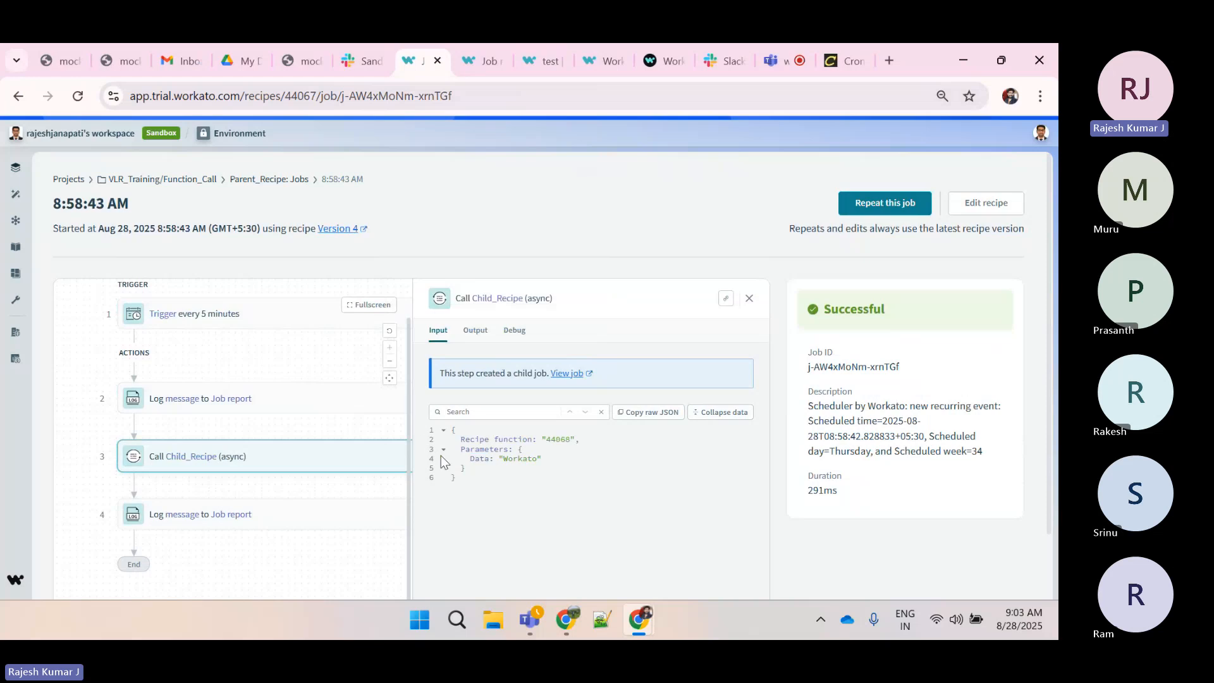
pyautogui.moveTo(466, 457); pyautogui.dragTo(542, 462)
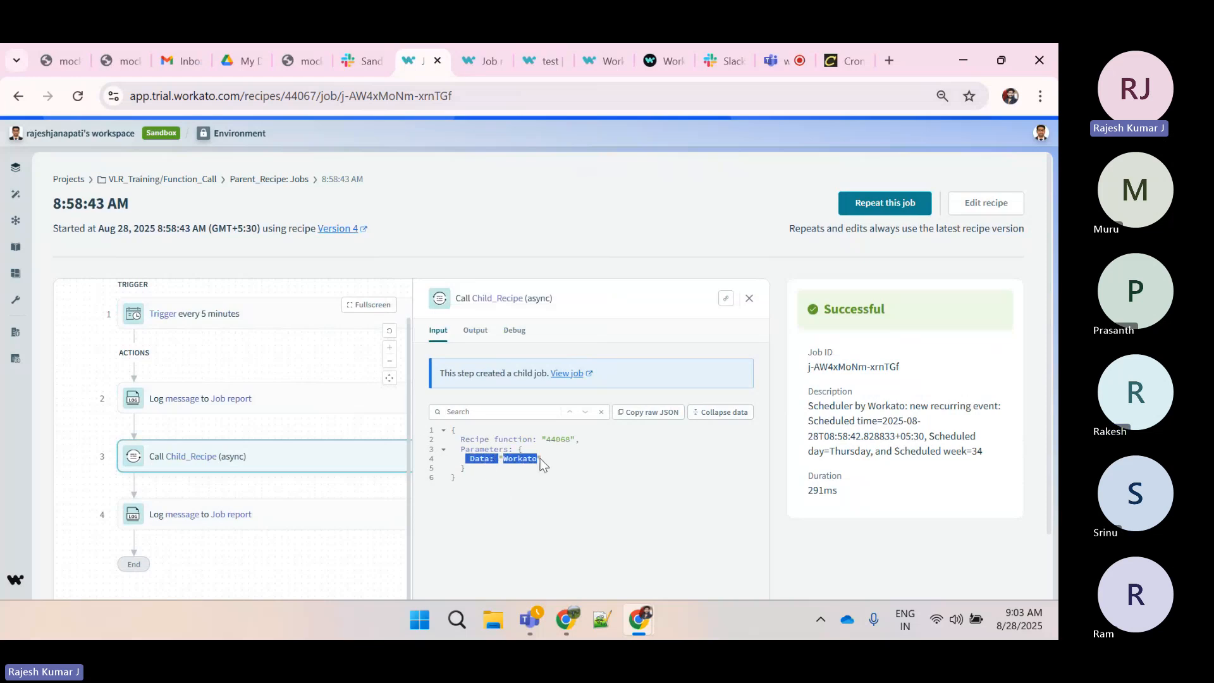
pyautogui.click(541, 462)
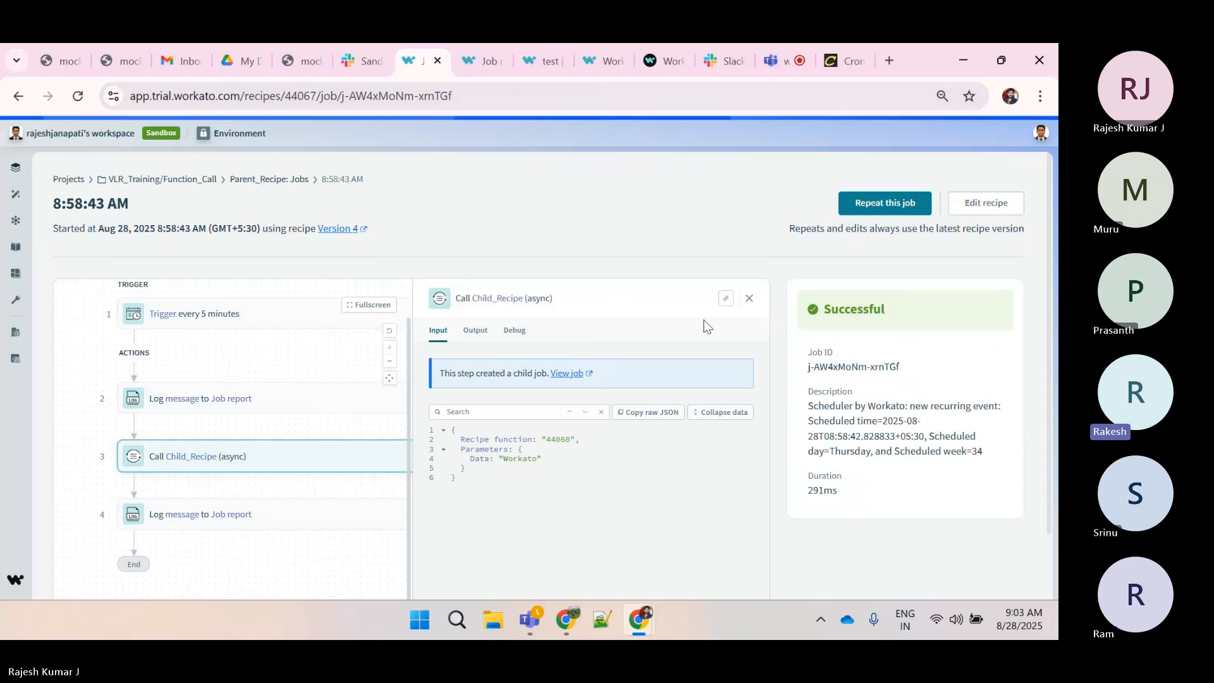
# Open Parent_Recipe for editing and review the async Call Child_Recipe step's parameters and the first Log message step
pyautogui.click(970, 203)
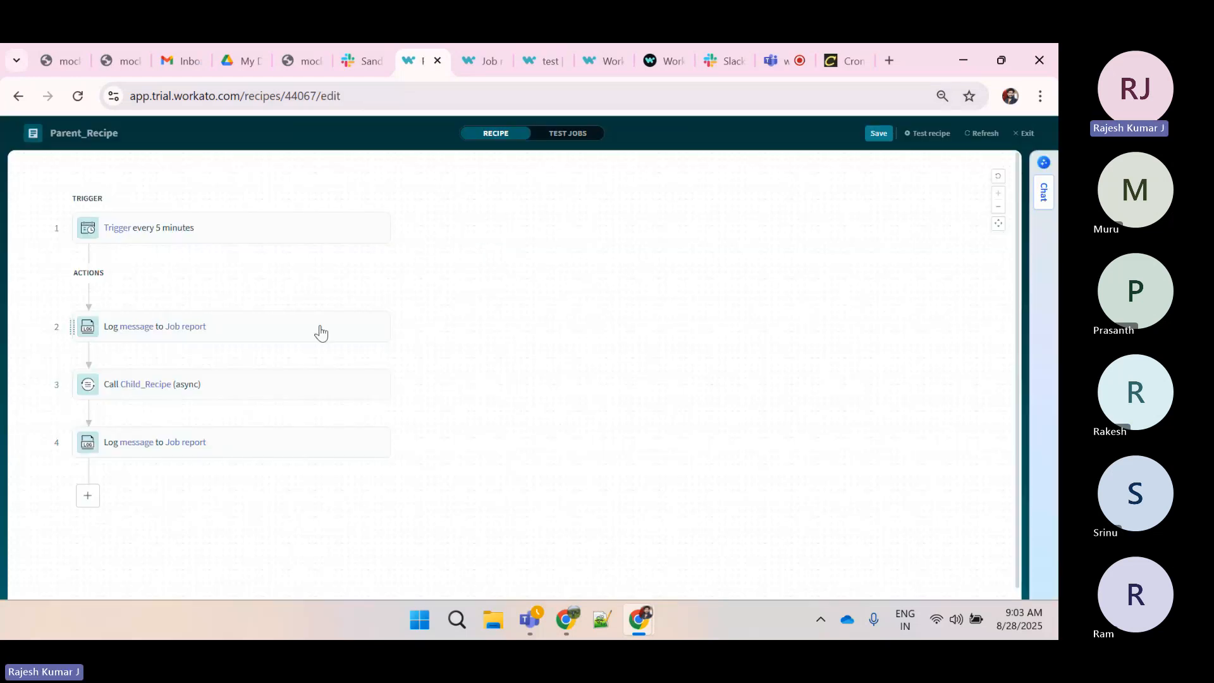
pyautogui.click(260, 382)
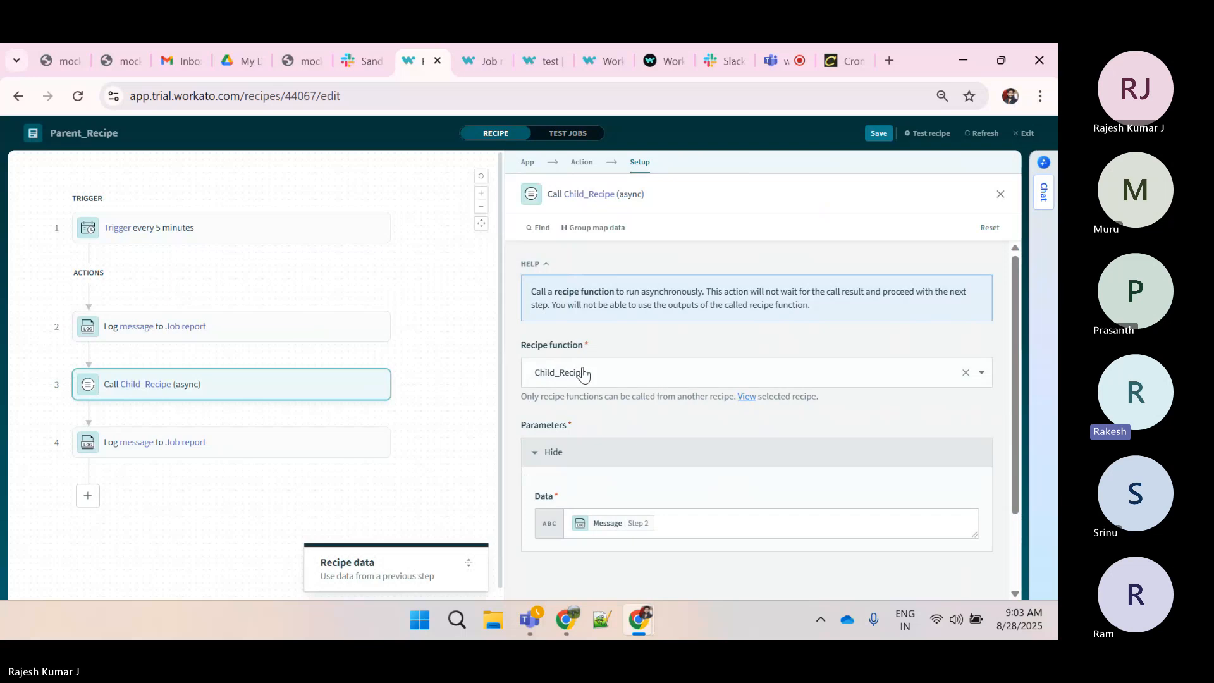
pyautogui.scroll(-1, 569, 366)
pyautogui.click(683, 493)
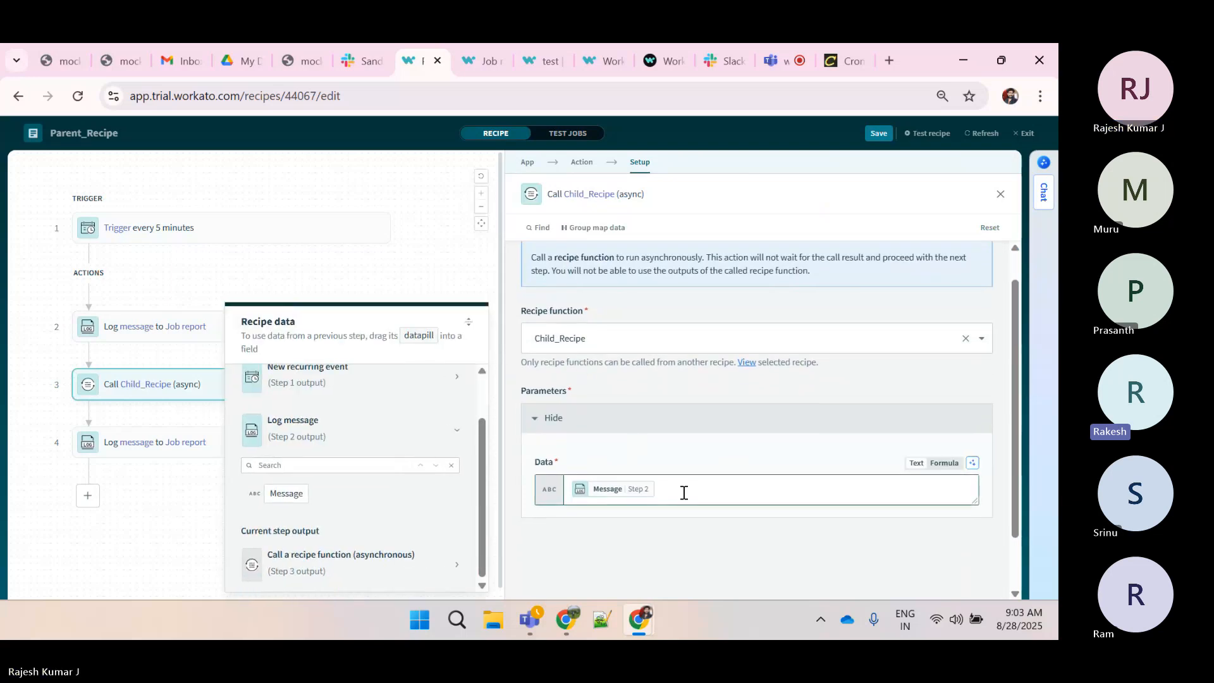
pyautogui.click(467, 324)
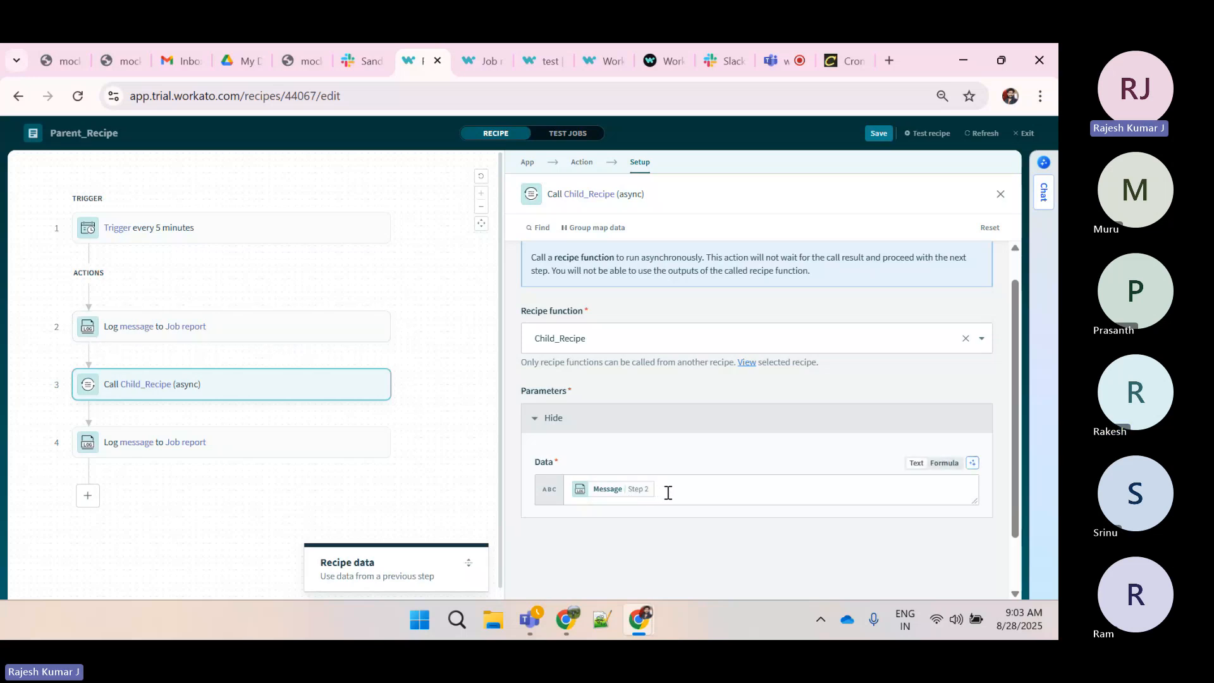
pyautogui.click(297, 337)
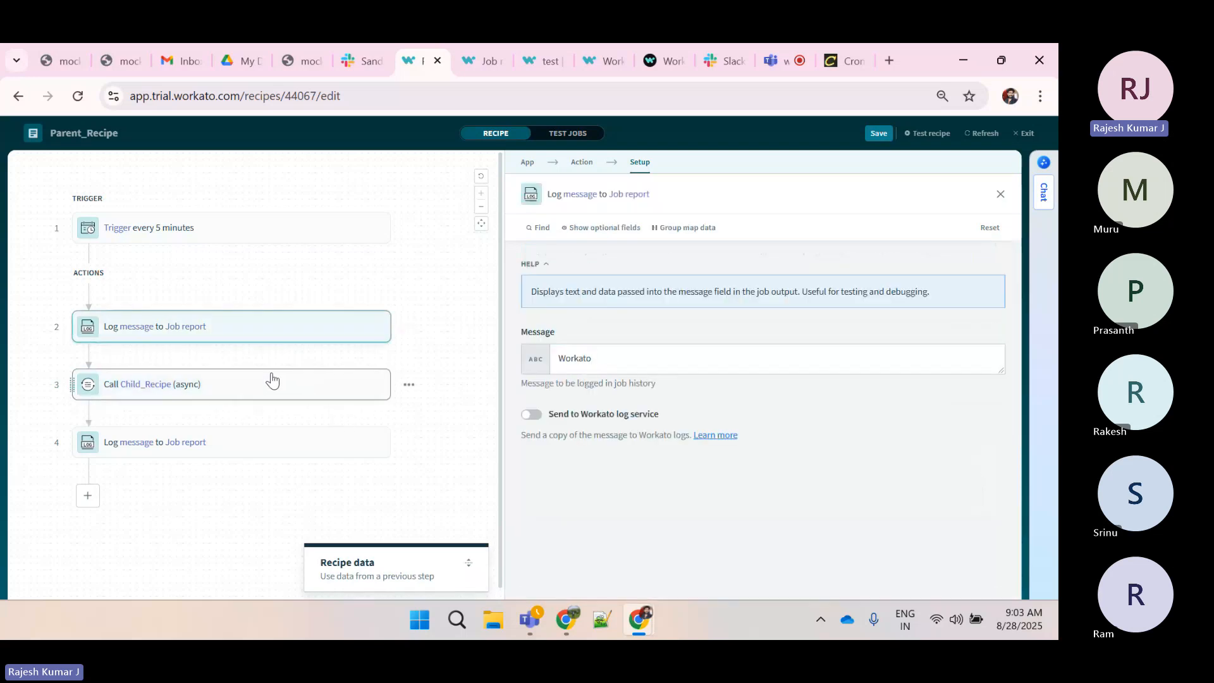
pyautogui.click(272, 380)
# Try replacing the Call Child_Recipe Data parameter with typed text, then restore the Step 2 Message datapill
pyautogui.click(684, 520)
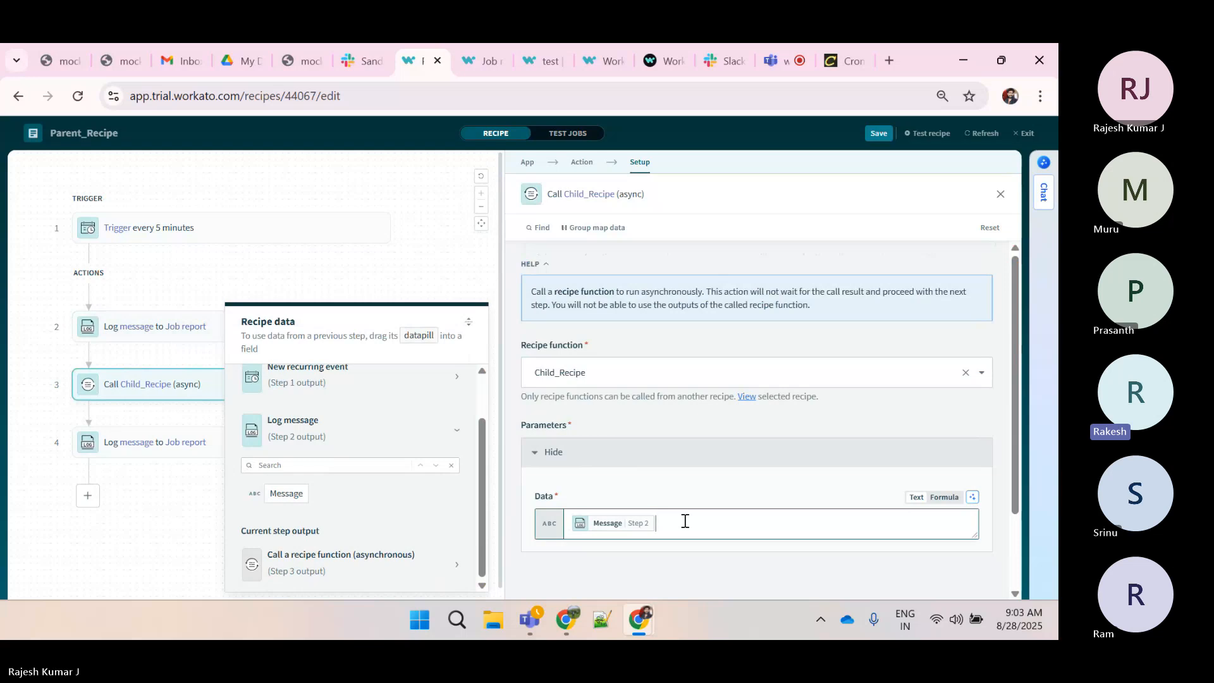
pyautogui.press('BackSpace')
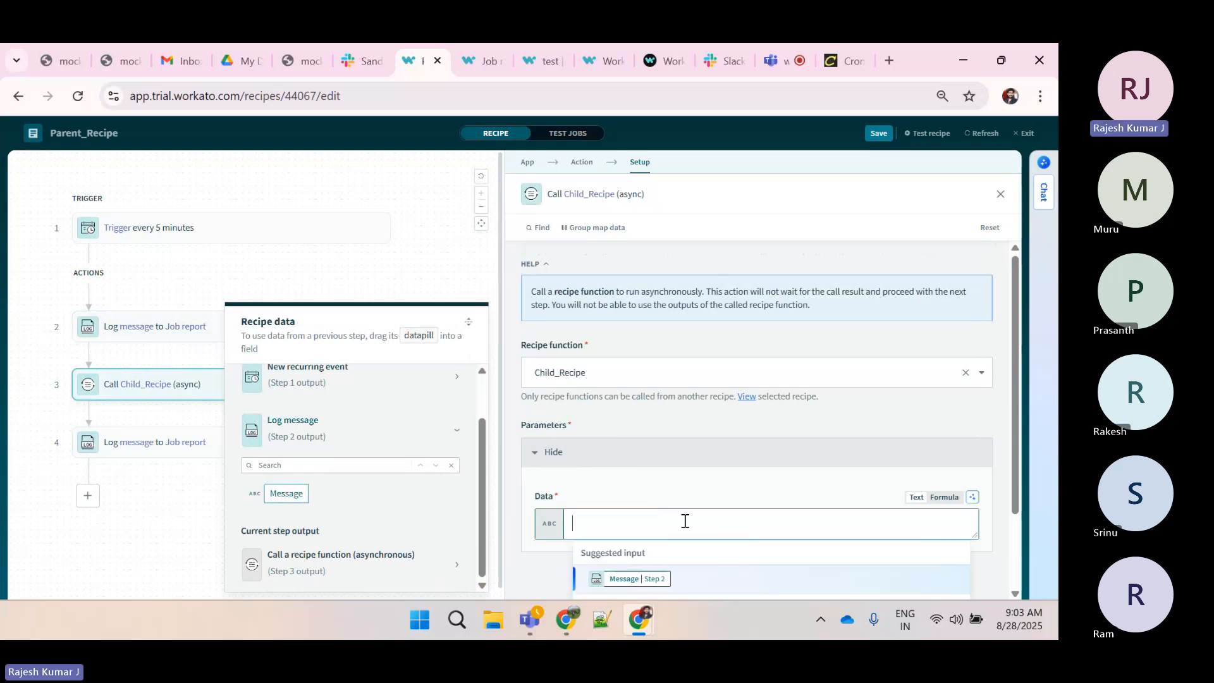
pyautogui.write('Welco')
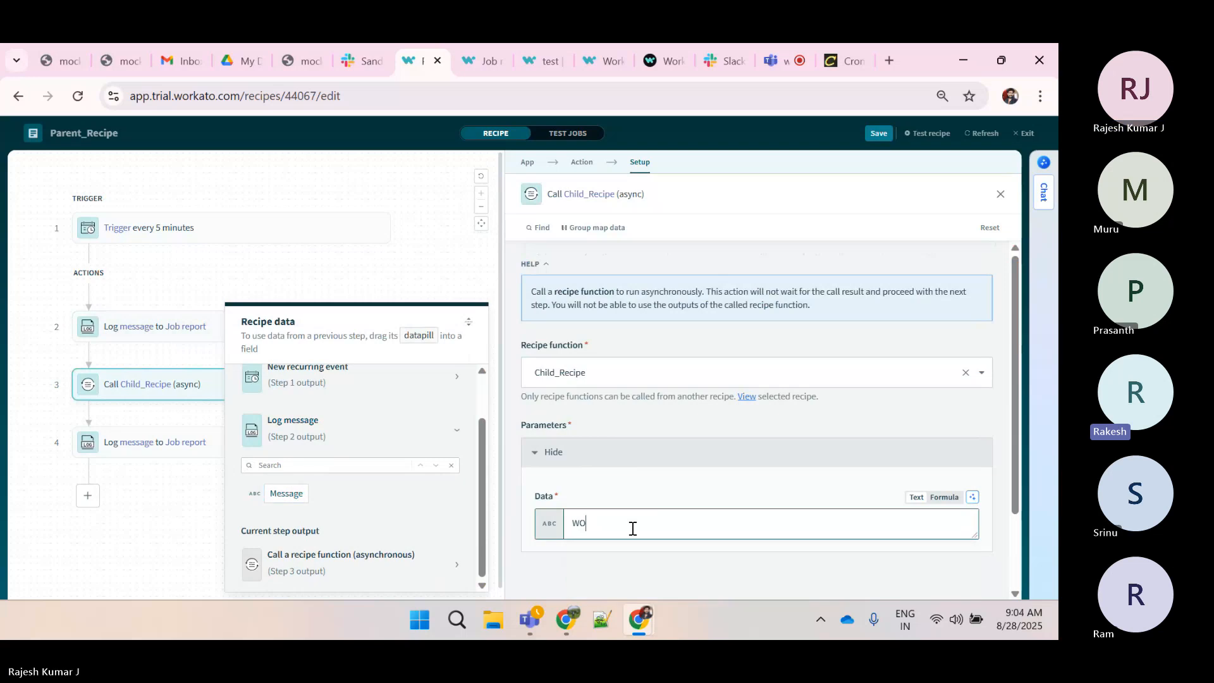
pyautogui.press('BackSpace')
pyautogui.press('BackSpace')
pyautogui.press('BackSpace')
pyautogui.press('BackSpace')
pyautogui.write('orato')
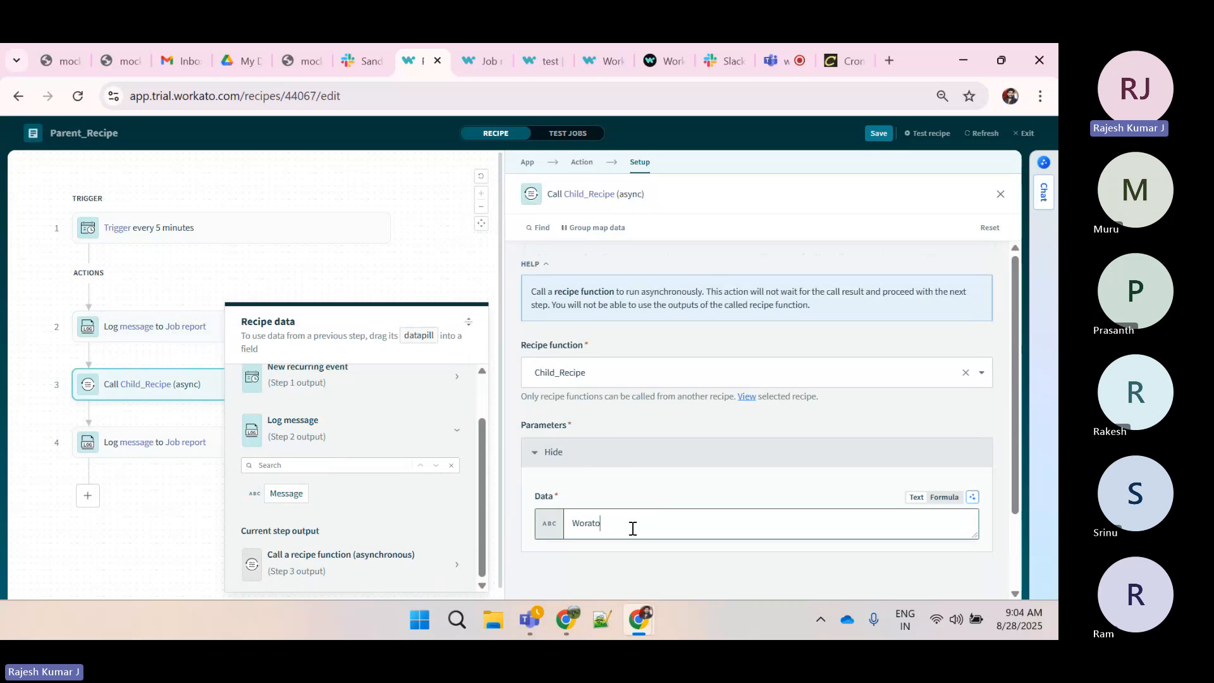
pyautogui.hotkey('ctrl', 'a')
pyautogui.press('BackSpace')
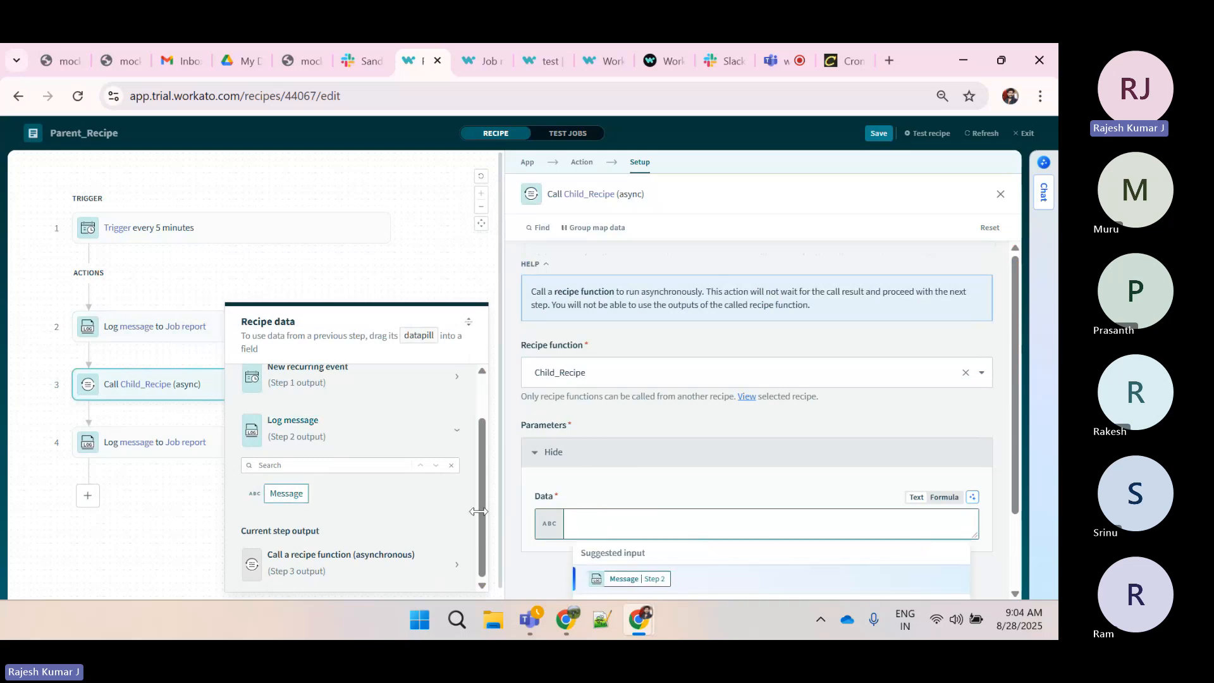
pyautogui.click(308, 500)
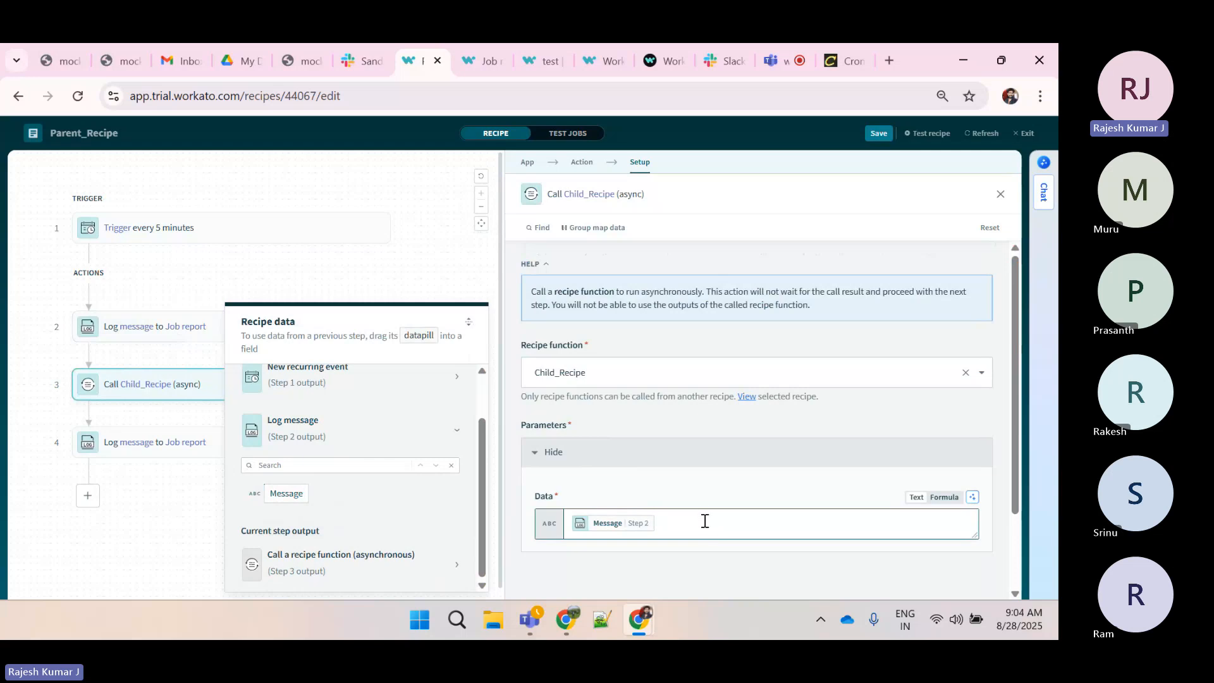
pyautogui.moveTo(605, 529)
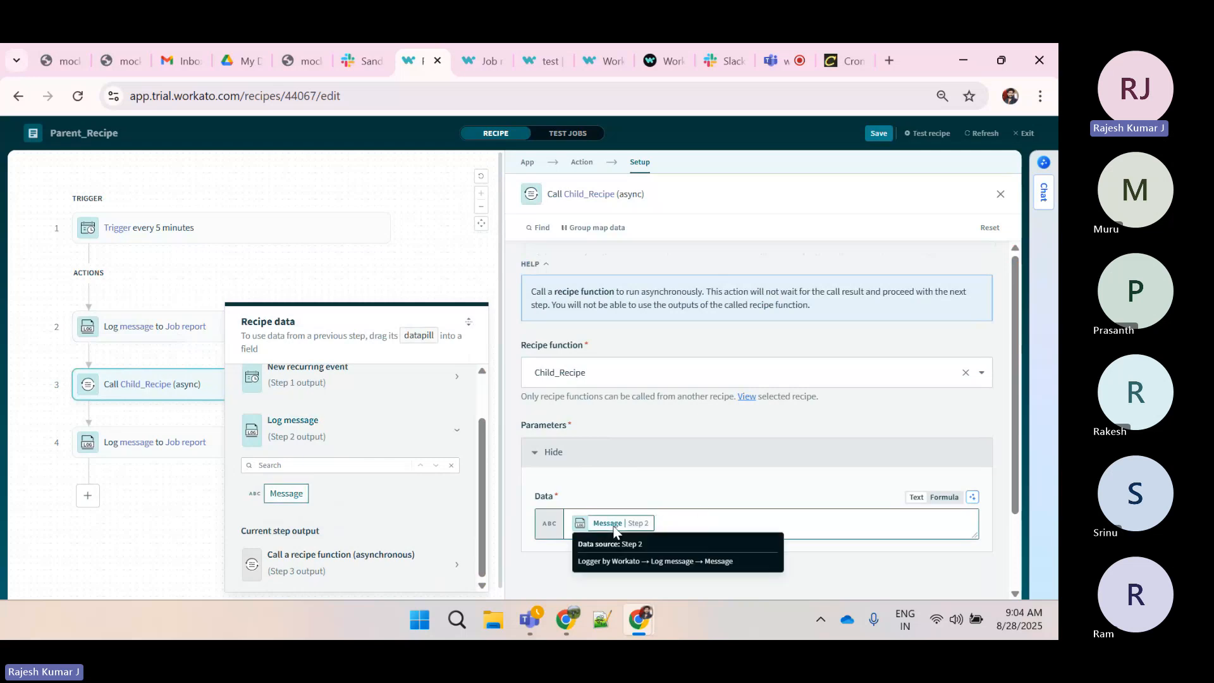
# Compare the parent's first Log message text with the Log message output in the Child_Recipe job
pyautogui.click(104, 335)
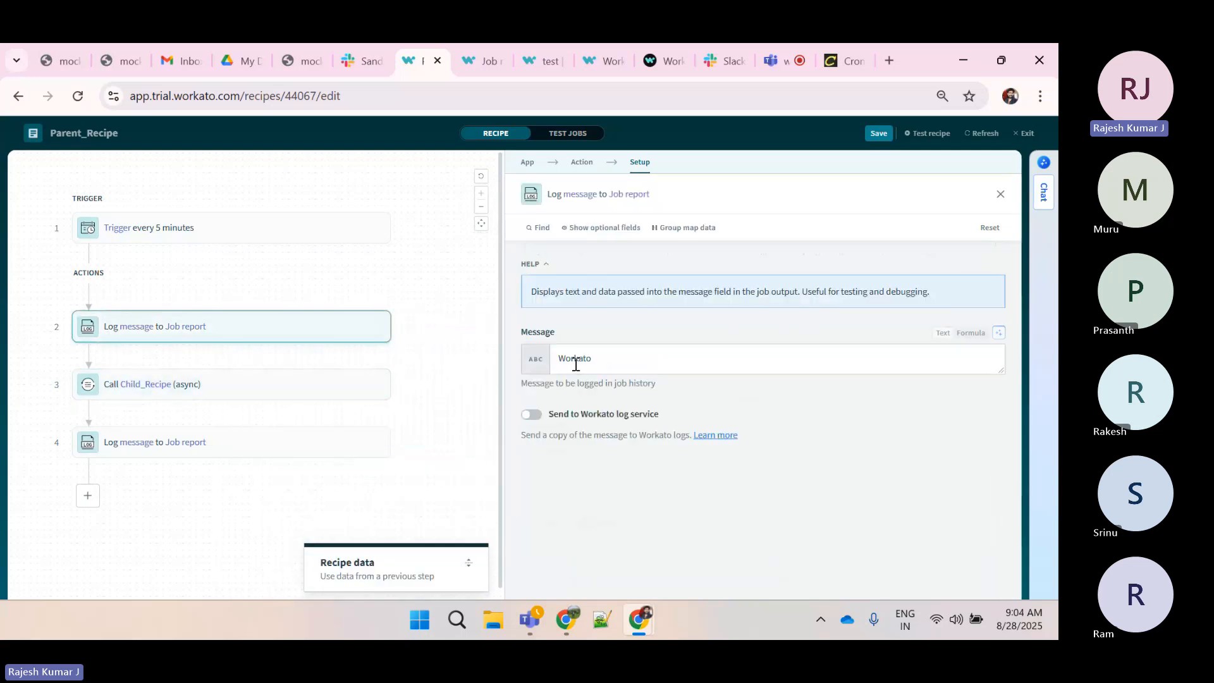
pyautogui.doubleClick(578, 359)
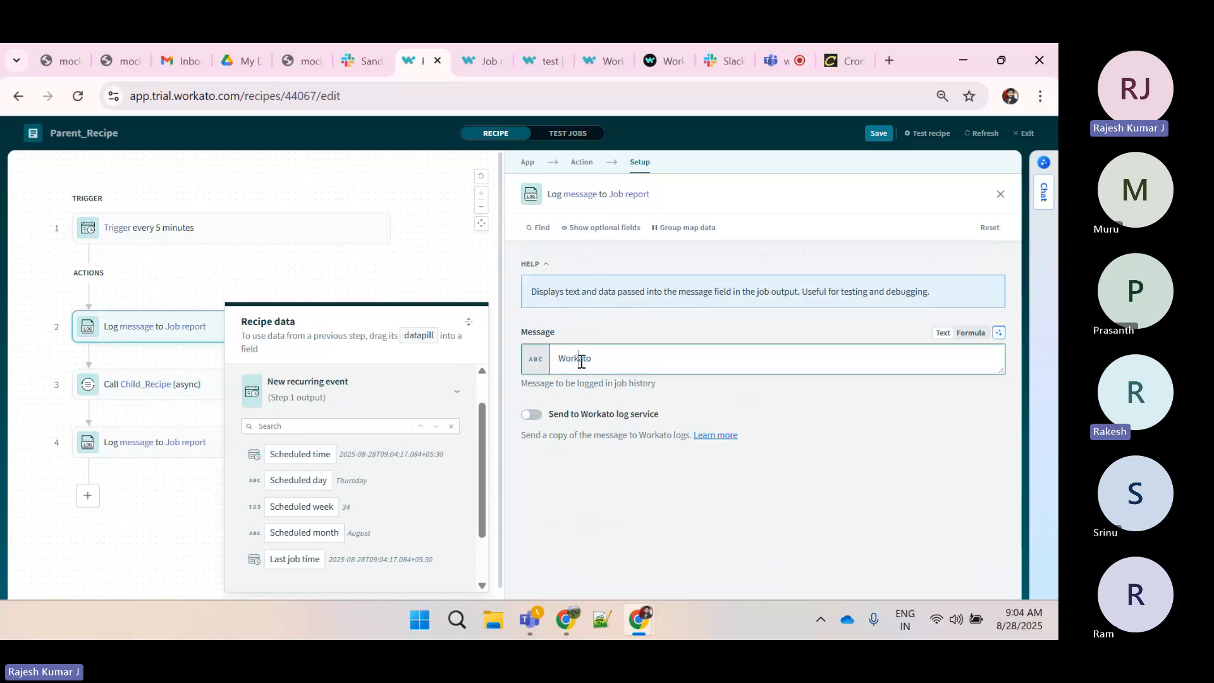
pyautogui.click(474, 50)
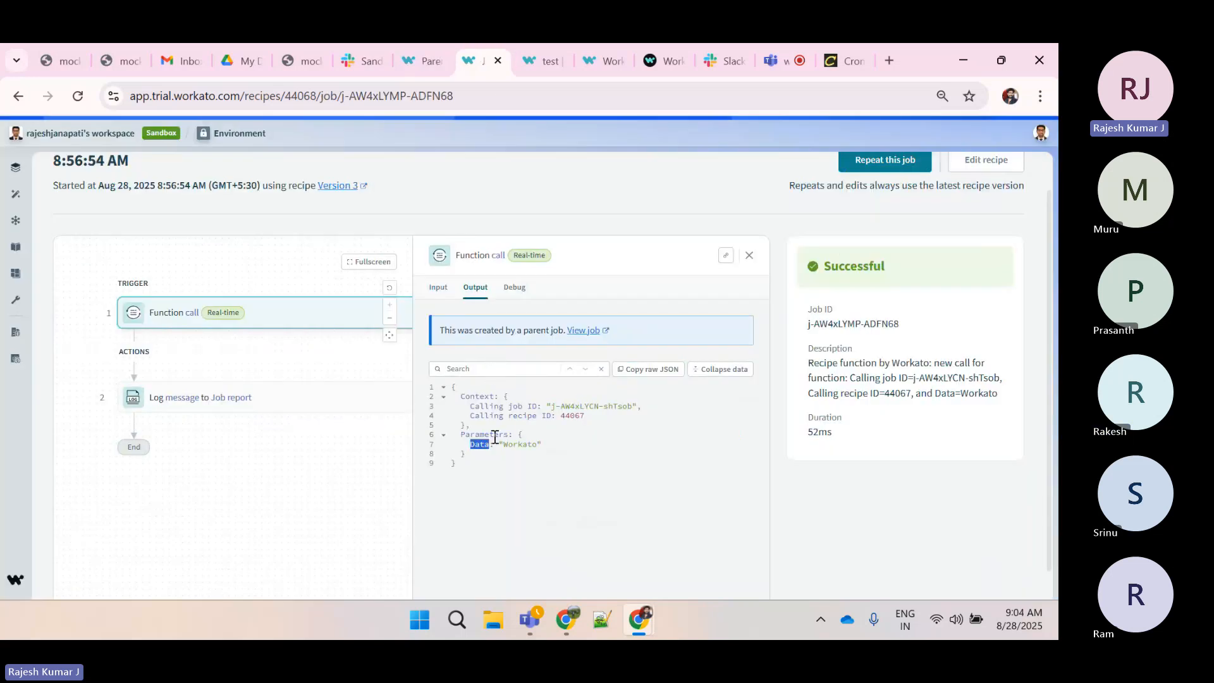
pyautogui.click(306, 397)
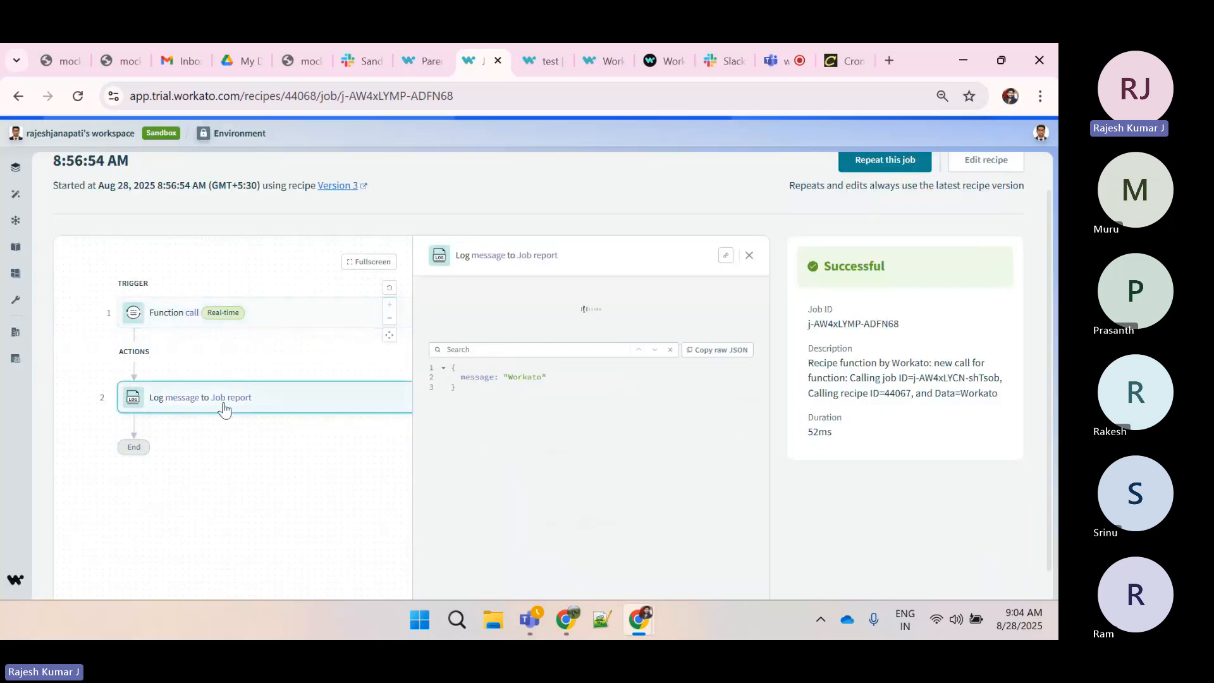
pyautogui.doubleClick(520, 349)
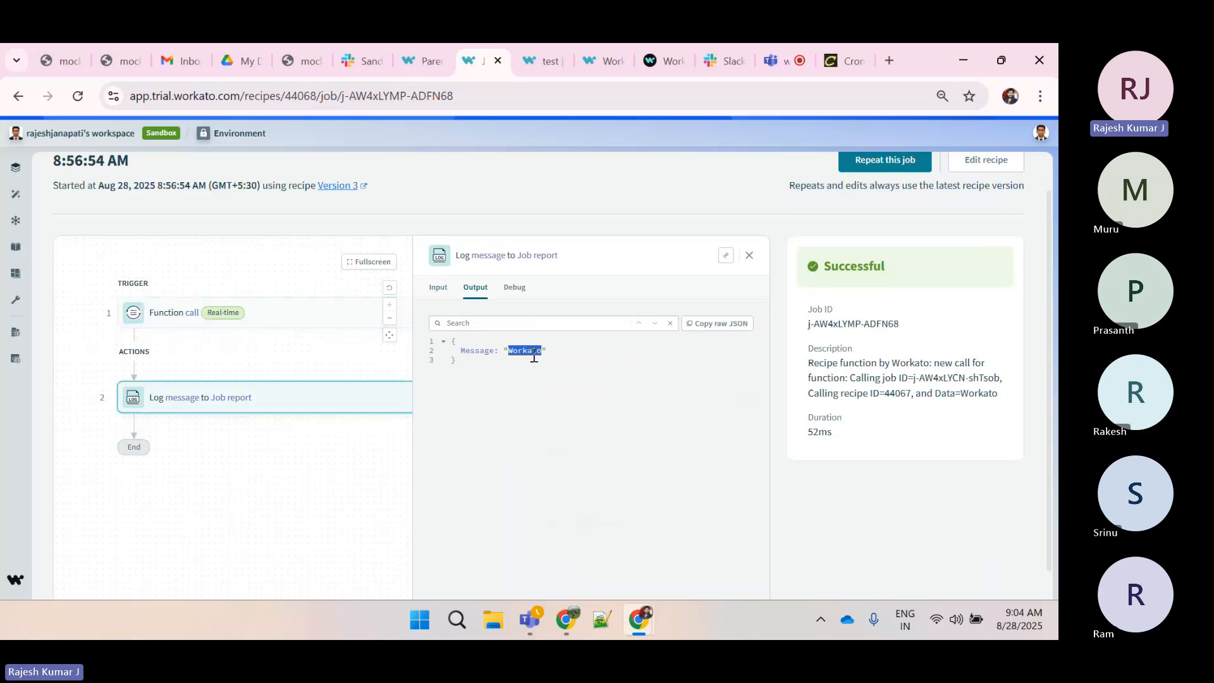
pyautogui.click(496, 383)
# Stop the active Child_Recipe to edit it, and review its Log message mapping and Function call parameter schema
pyautogui.click(986, 159)
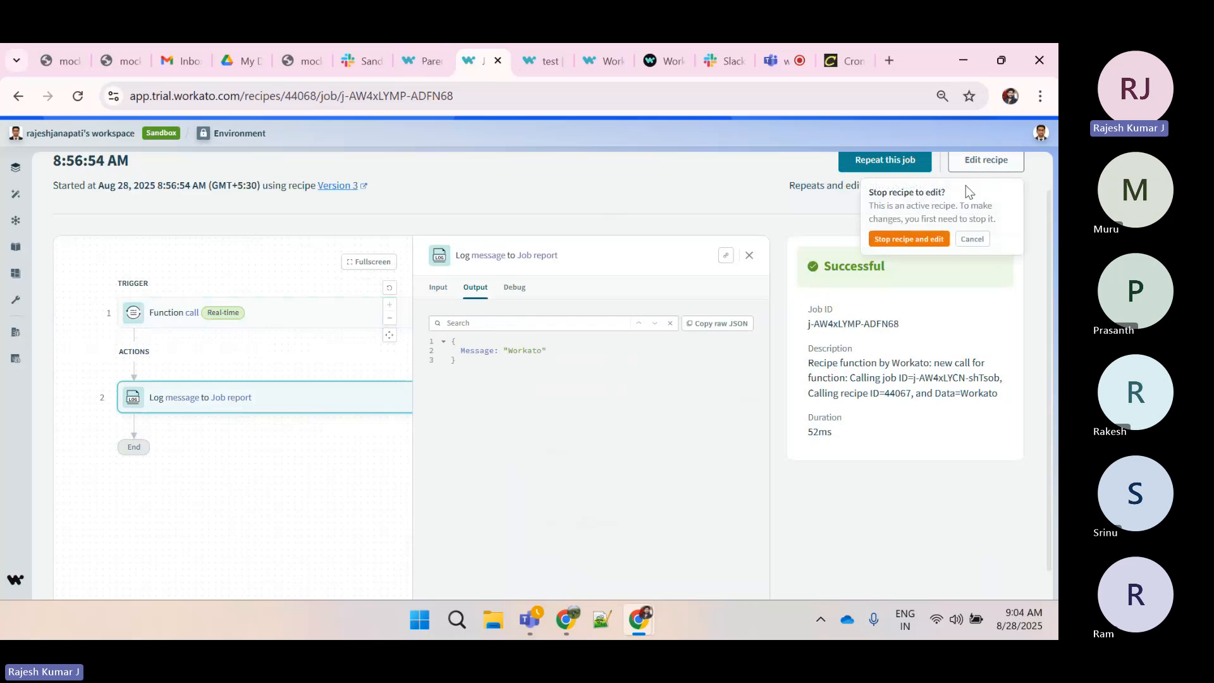
pyautogui.click(905, 239)
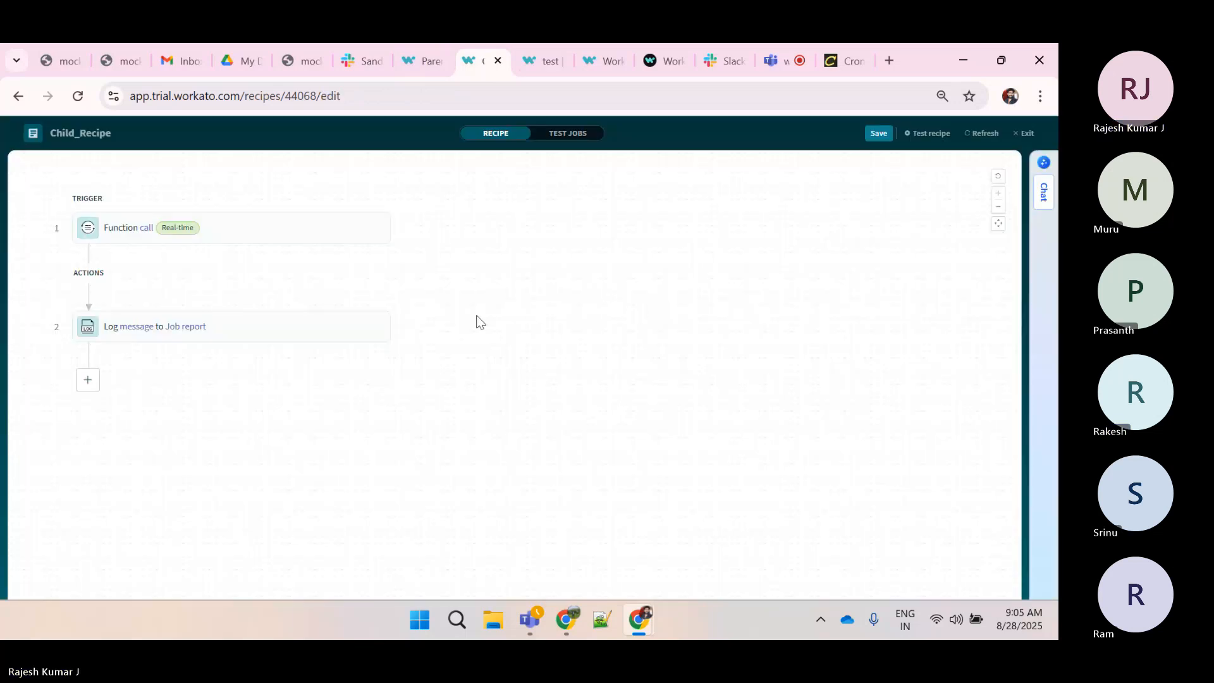
pyautogui.click(316, 326)
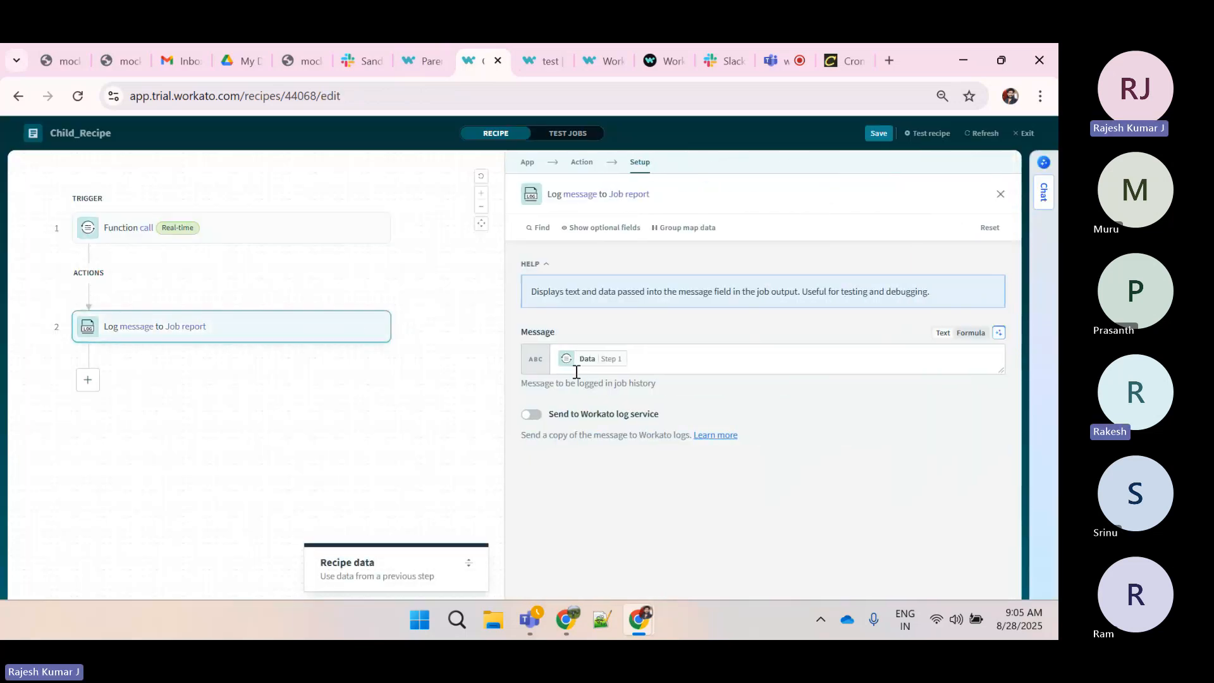
pyautogui.click(649, 363)
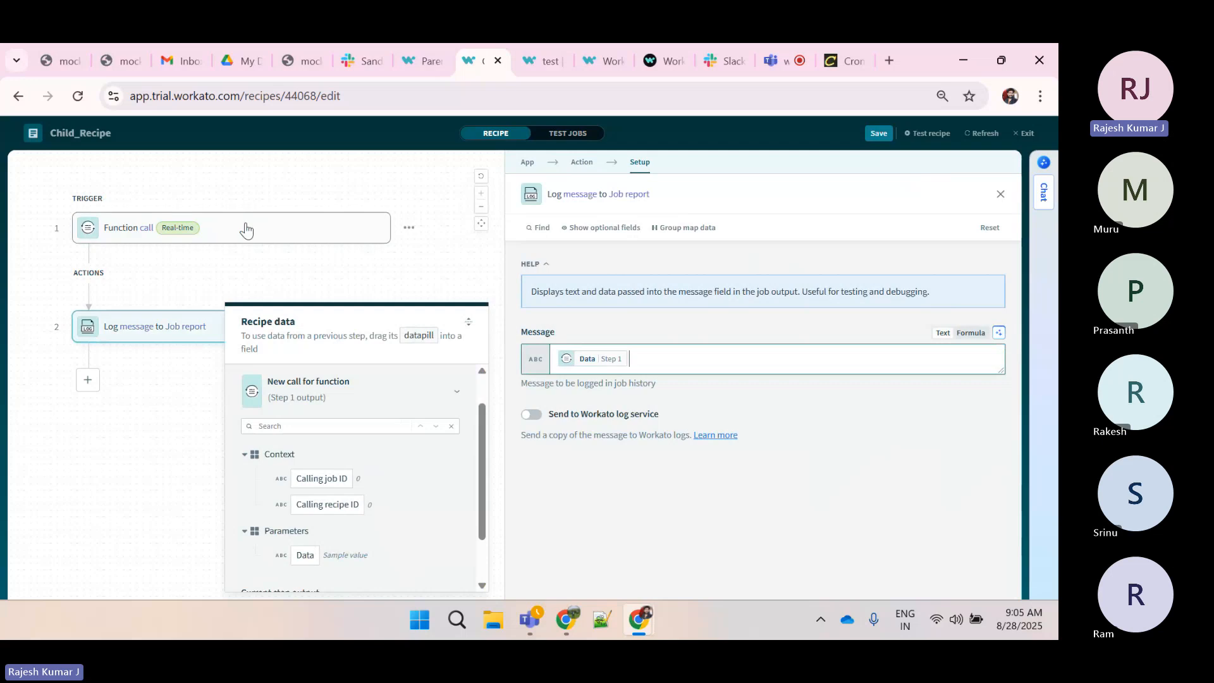
pyautogui.click(246, 231)
pyautogui.scroll(-1, 581, 407)
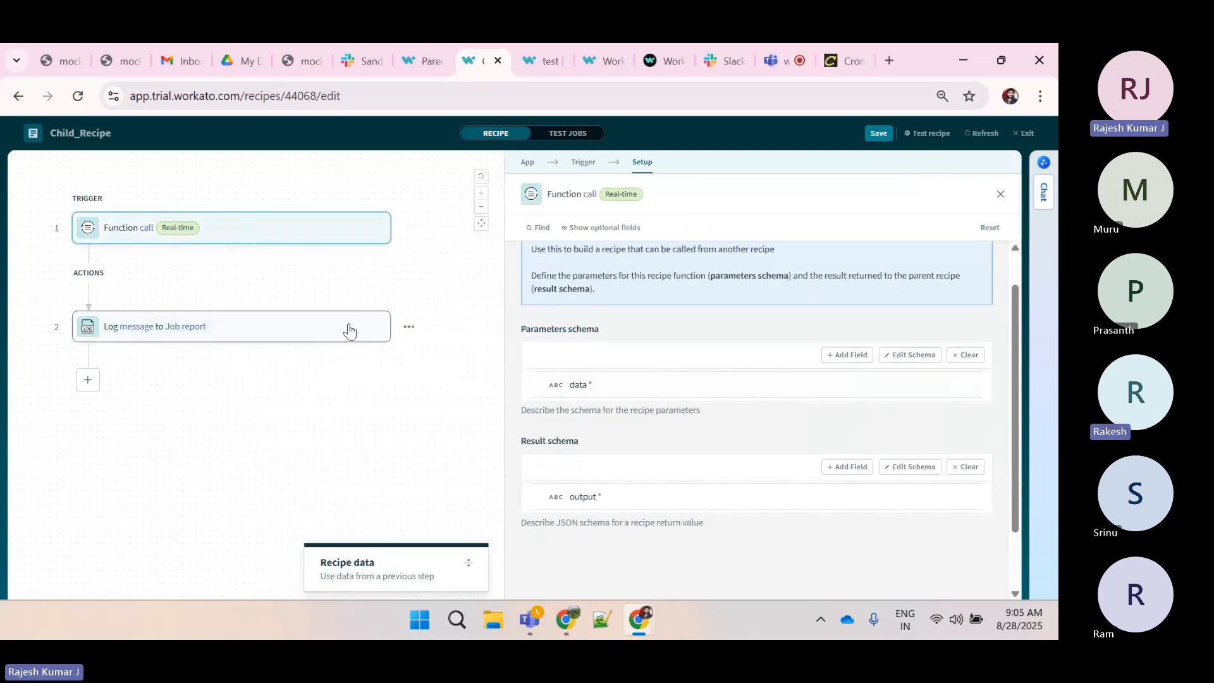
pyautogui.click(348, 328)
pyautogui.click(657, 362)
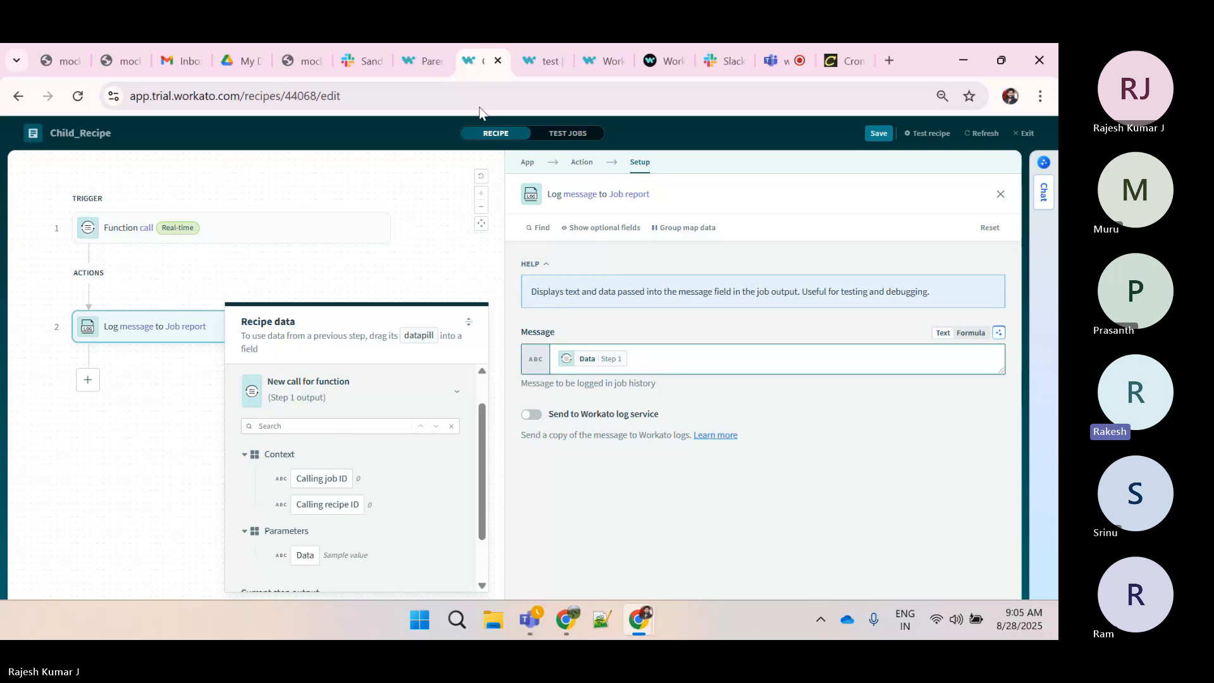
# Return to the Parent_Recipe editor and close the open step's setup panel
pyautogui.click(410, 59)
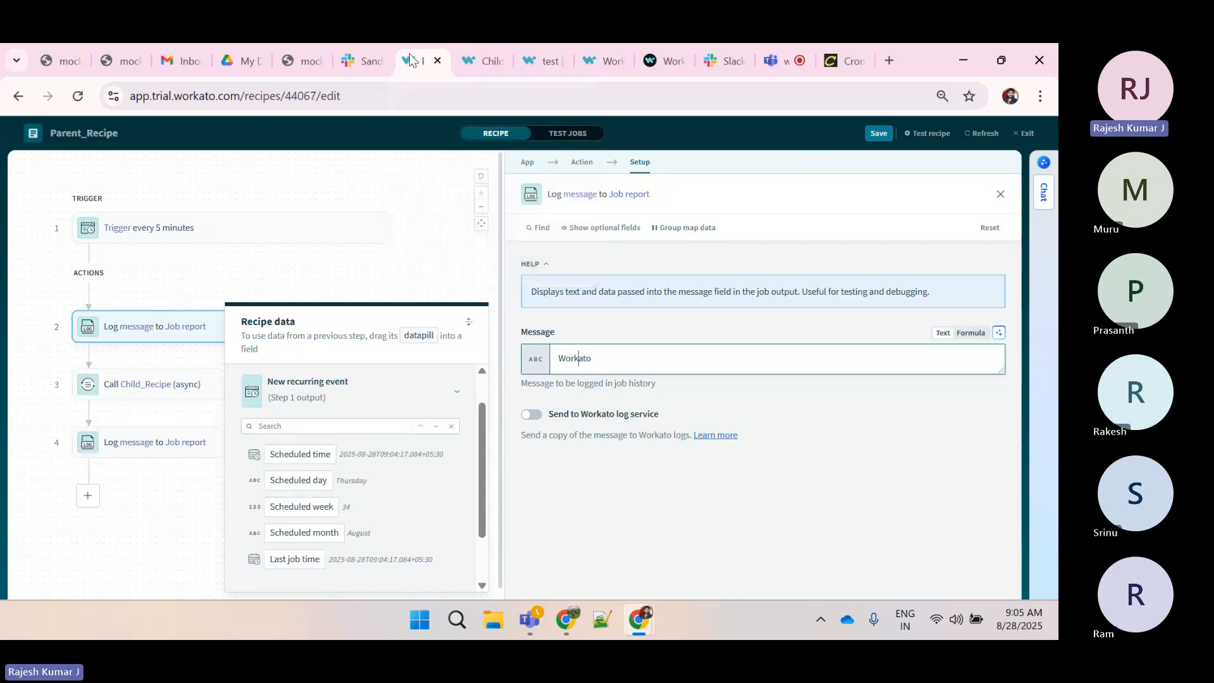
pyautogui.click(427, 222)
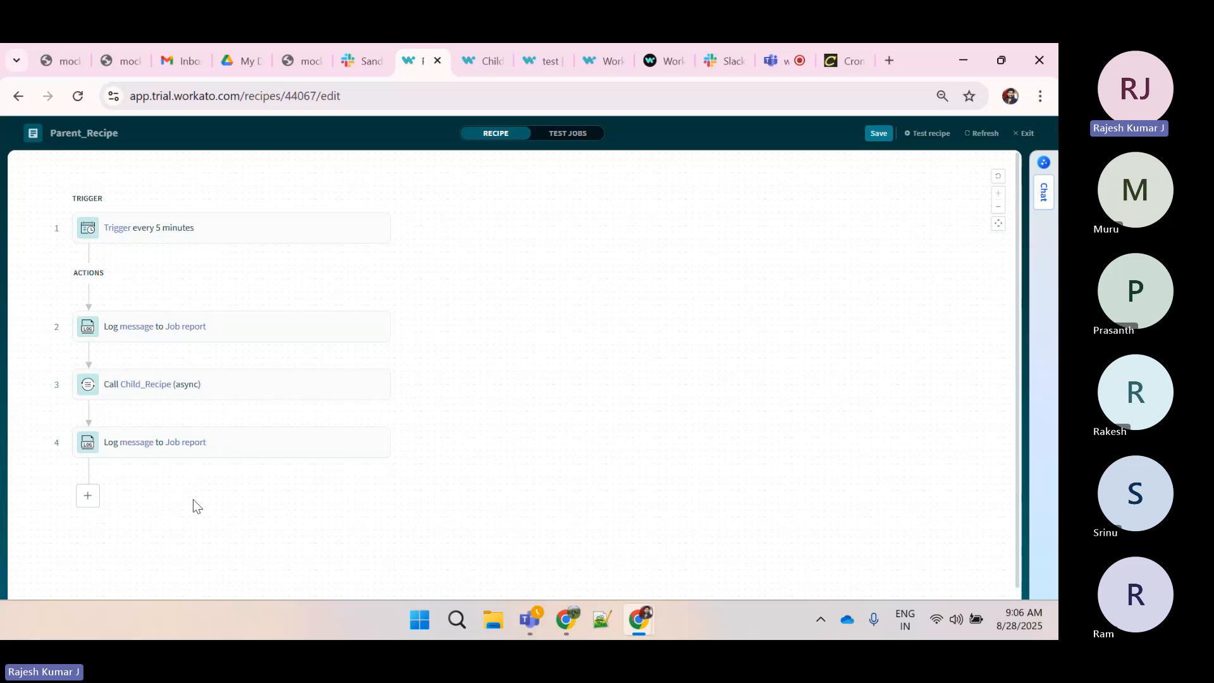
# Add the comment "sending an email..." to the Call Child_Recipe step
pyautogui.moveTo(240, 469)
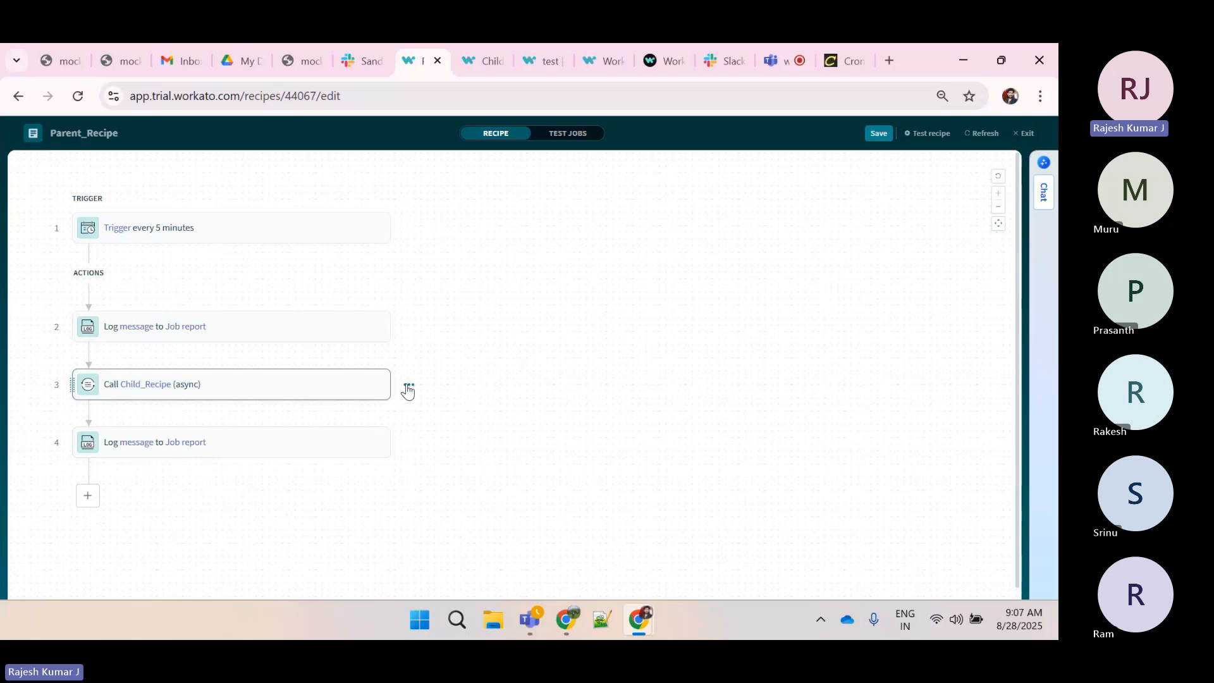
pyautogui.click(407, 387)
pyautogui.click(310, 415)
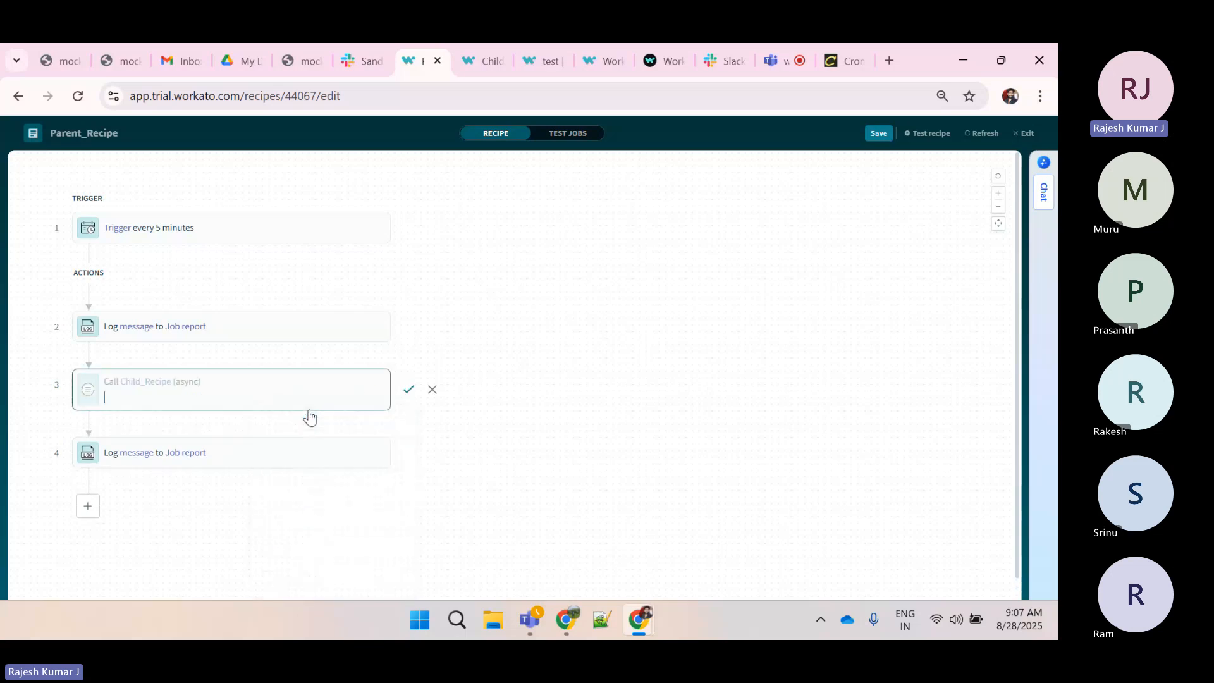
pyautogui.write('sendig')
pyautogui.press('BackSpace')
pyautogui.write('ing an email...')
pyautogui.click(408, 389)
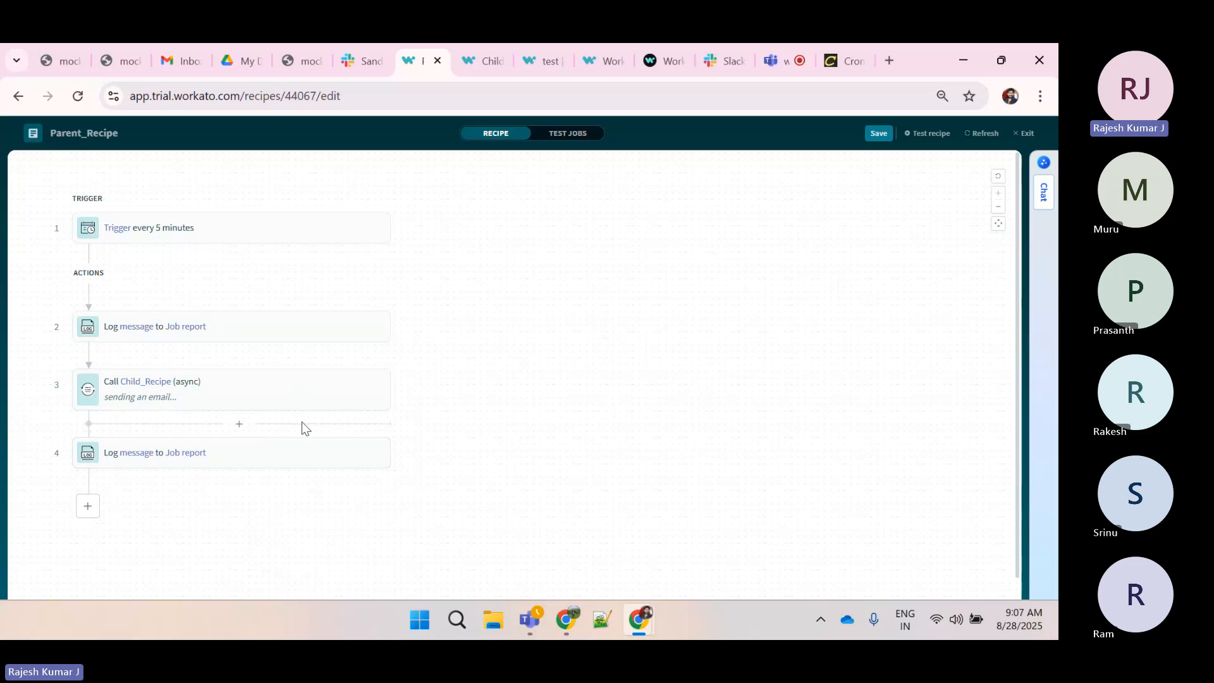
# Add the comment "loading data into mysql" to the final Log message step
pyautogui.click(408, 452)
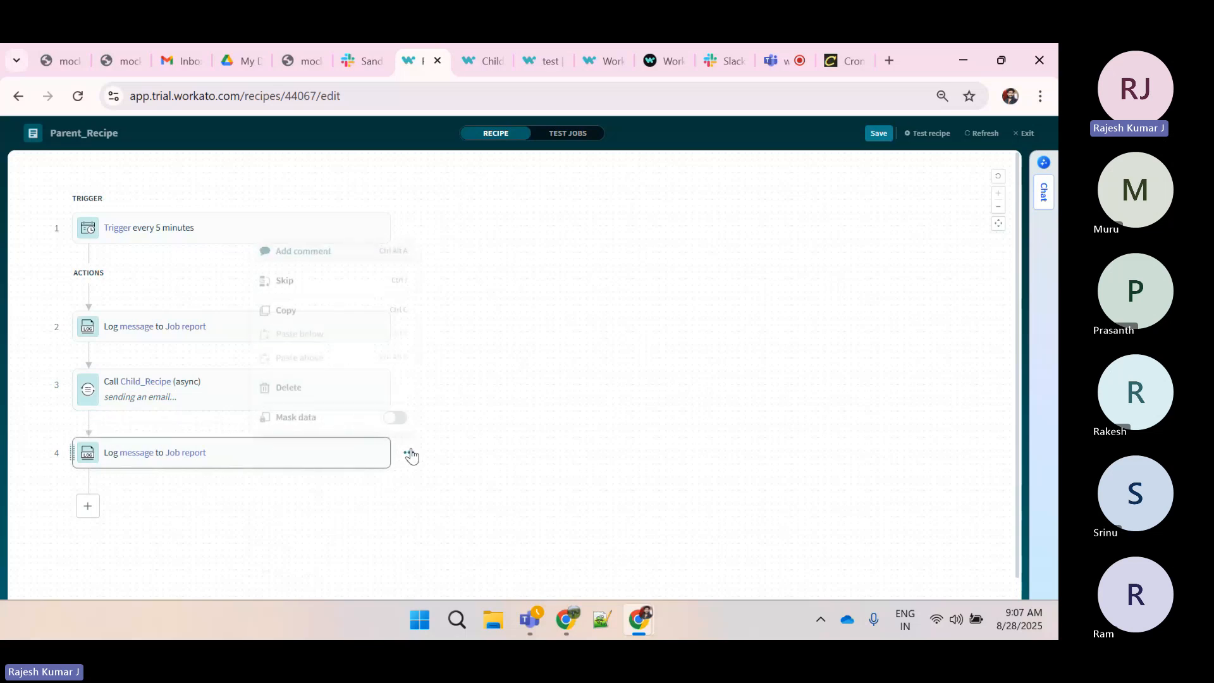
pyautogui.click(283, 256)
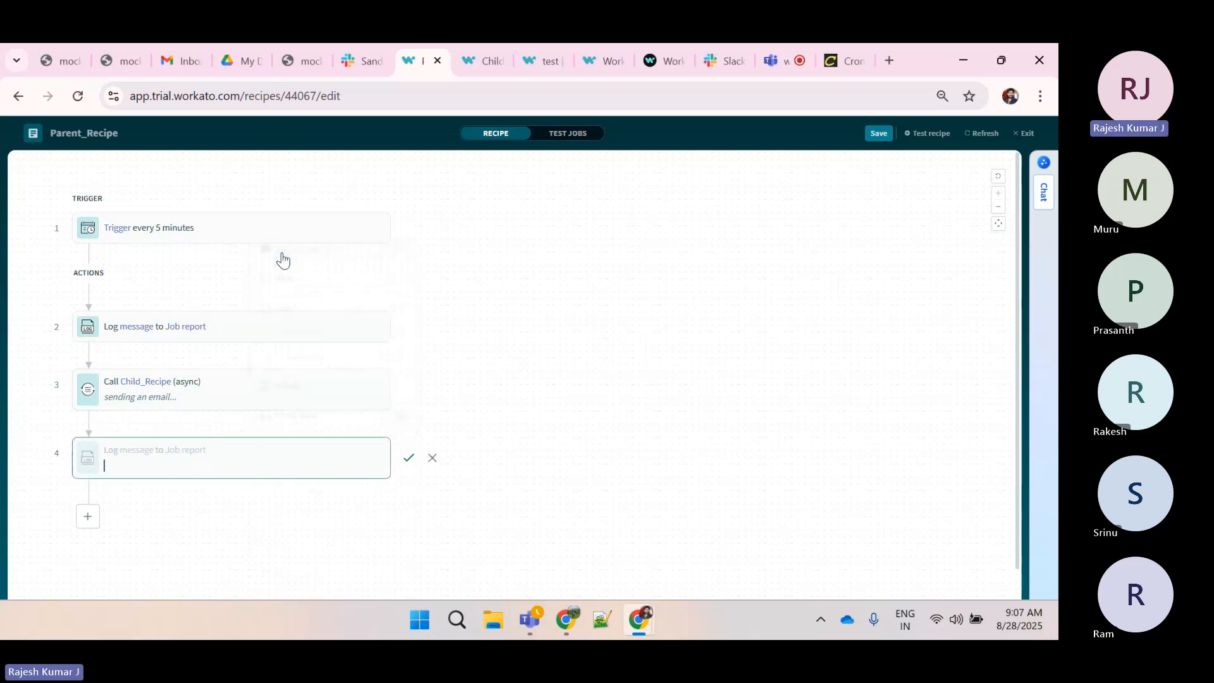
pyautogui.write('loading da')
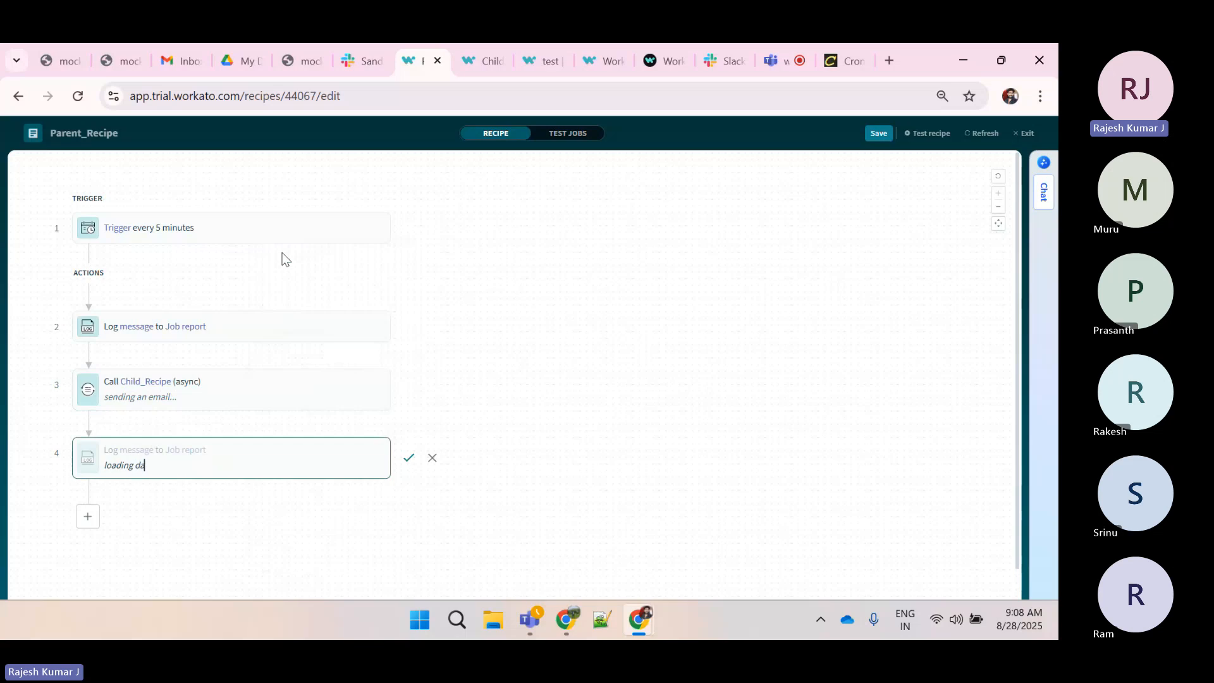
pyautogui.write('ta into mysql')
pyautogui.press('Return')
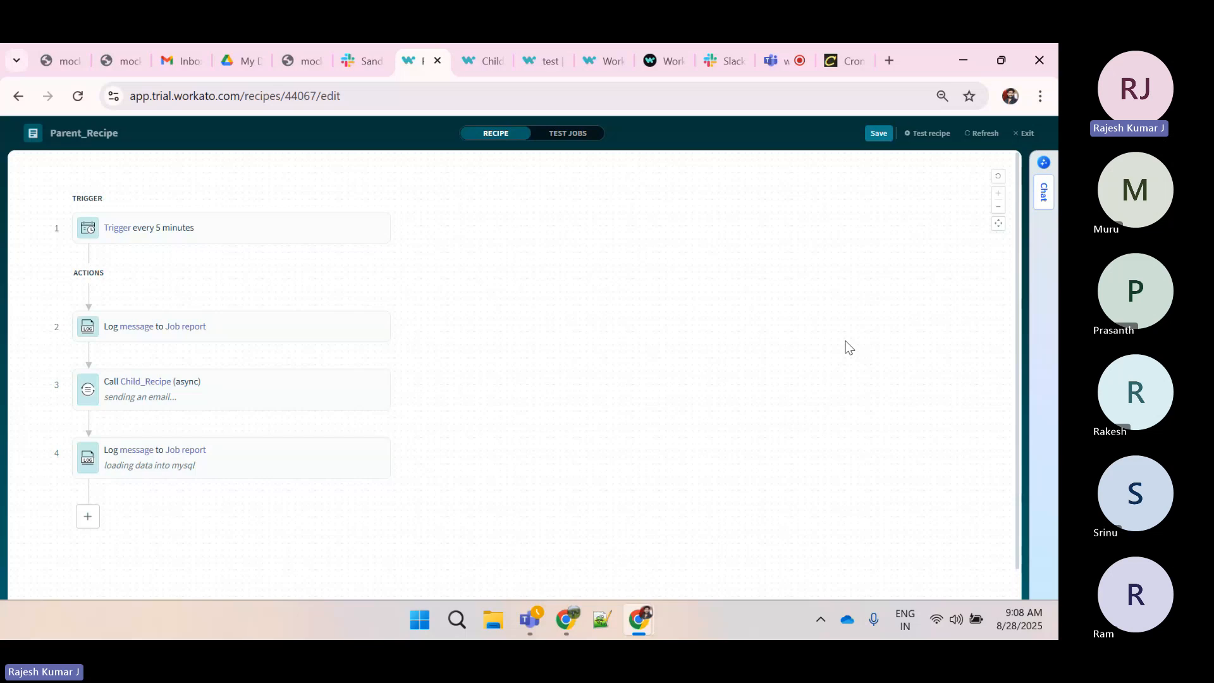
# Open the Call Child_Recipe step and review the available recipe function actions, including synchronous and asynchronous calls
pyautogui.click(220, 387)
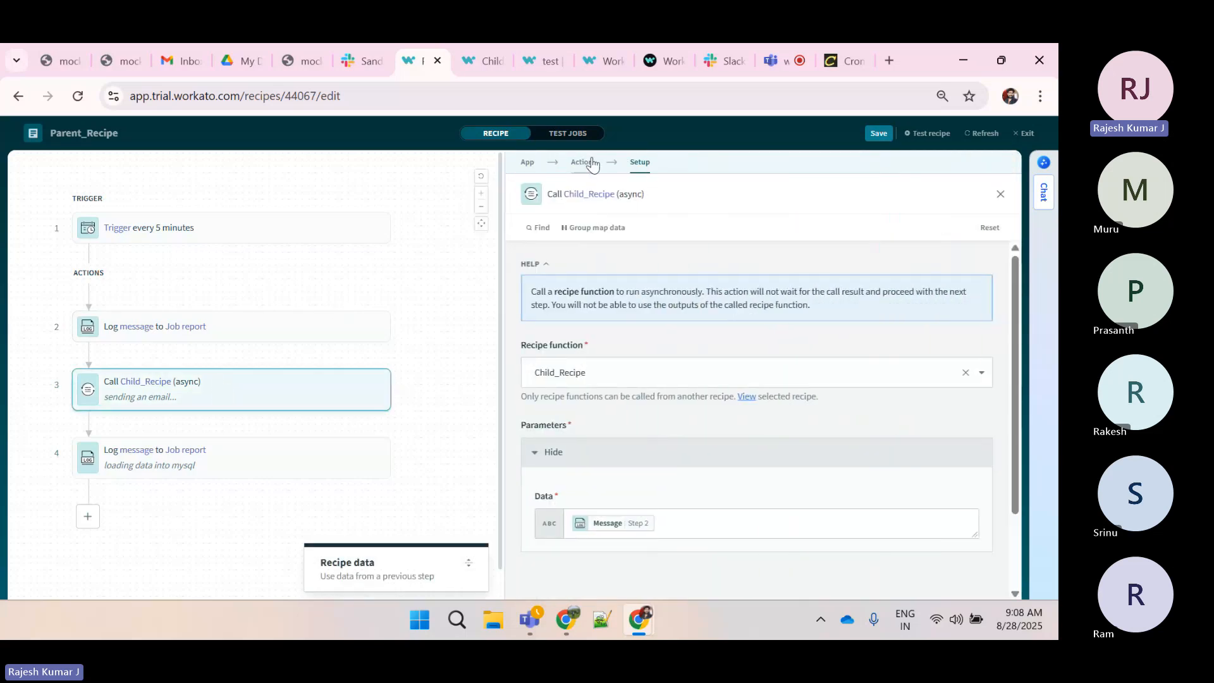
pyautogui.click(582, 162)
pyautogui.scroll(-2, 650, 463)
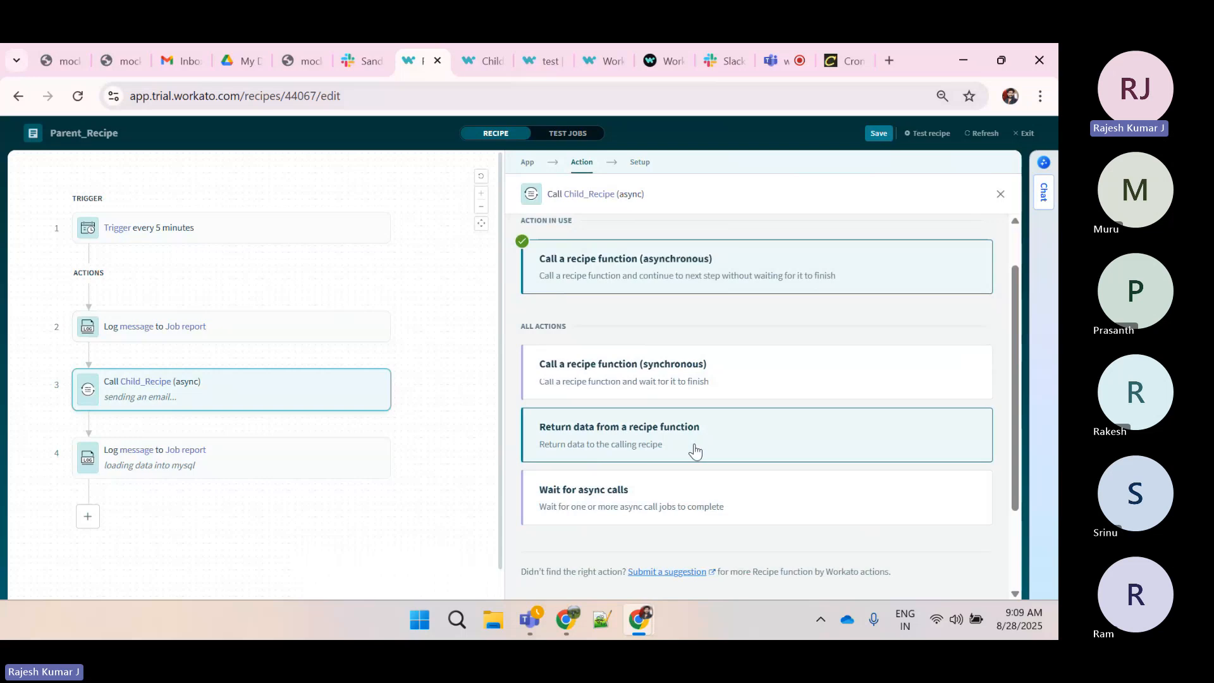
# Inspect the Child_Recipe Function call trigger's parameter and result schemas, then return to the Parent_Recipe
pyautogui.click(484, 61)
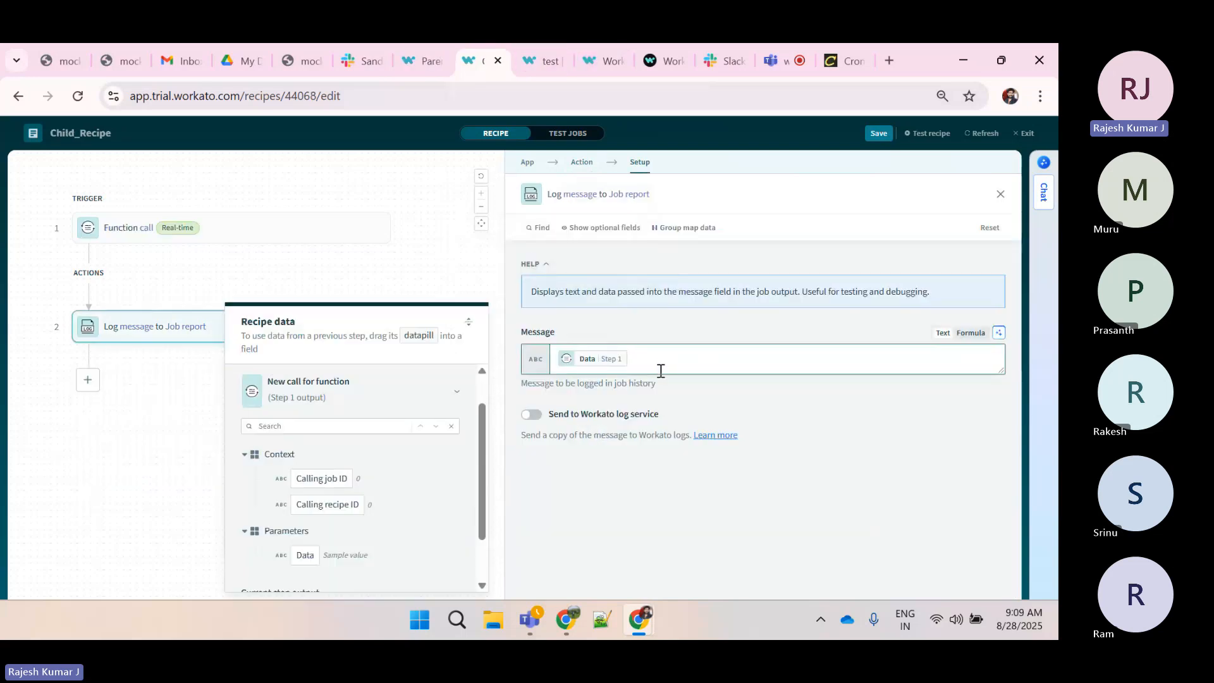
pyautogui.click(237, 235)
pyautogui.scroll(-2, 626, 479)
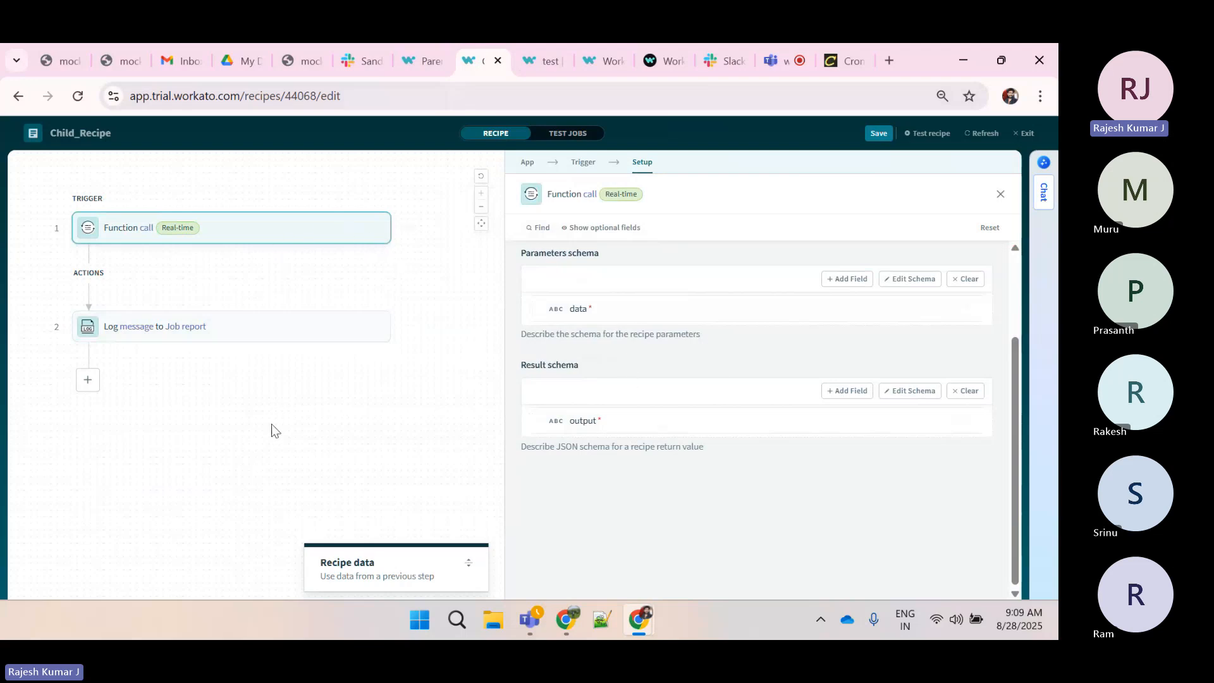
pyautogui.click(411, 64)
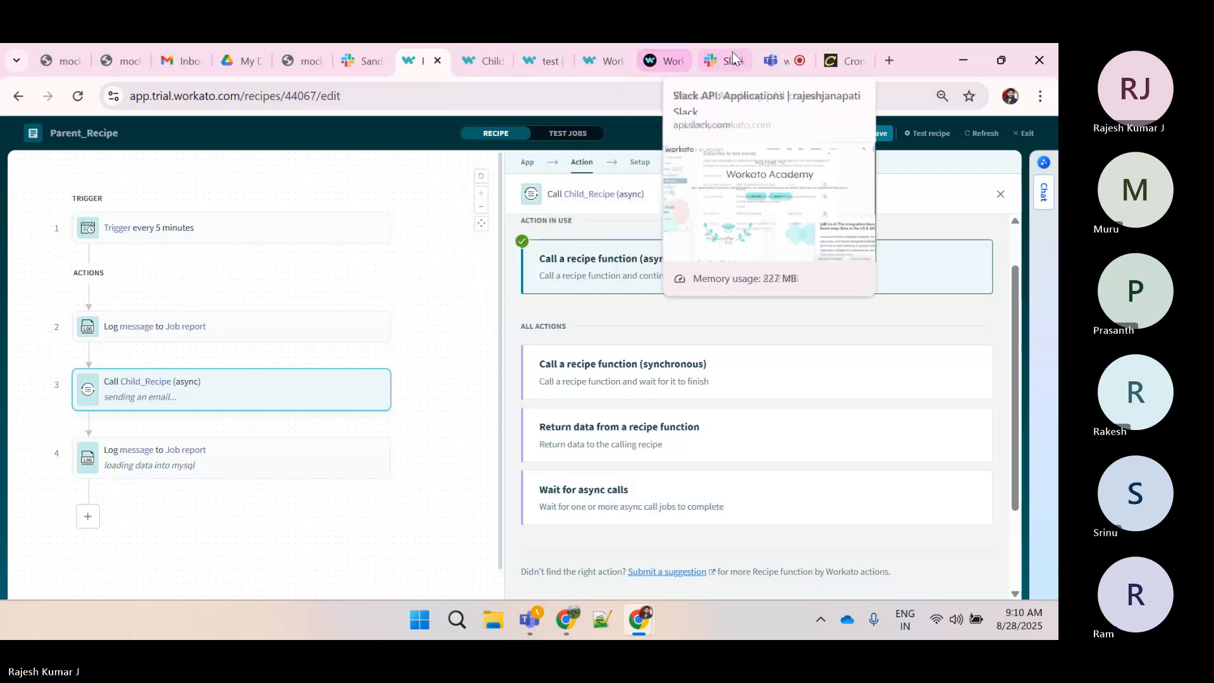
pyautogui.click(776, 62)
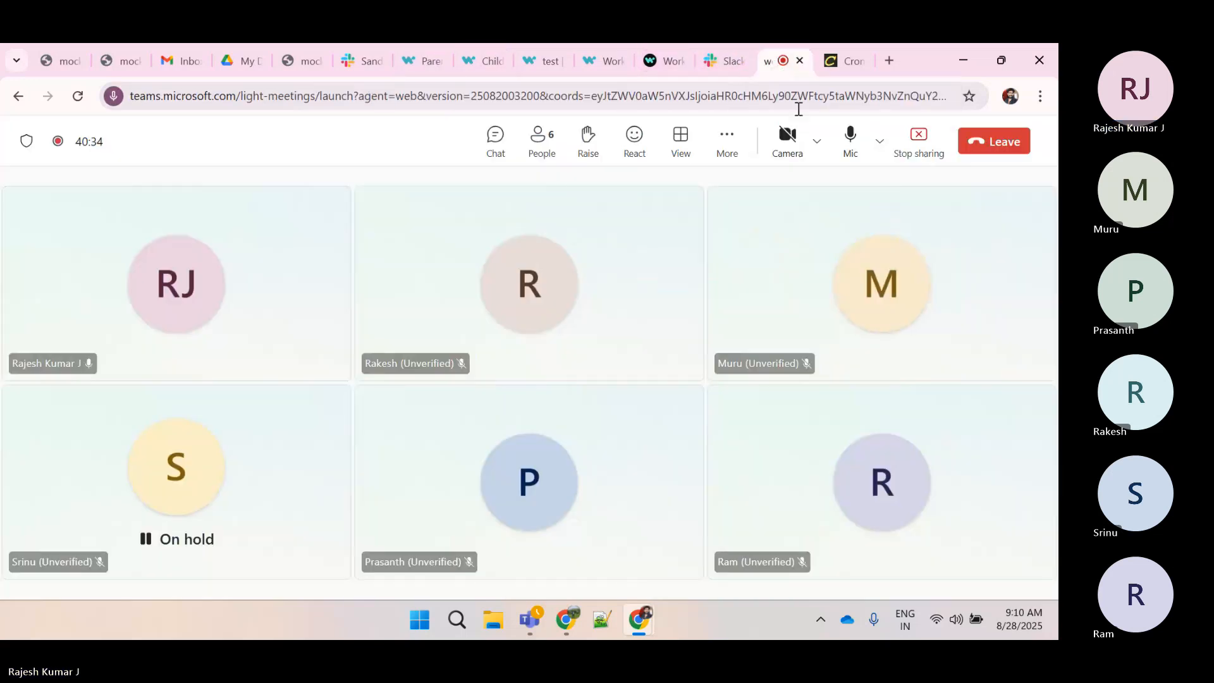
pyautogui.click(919, 136)
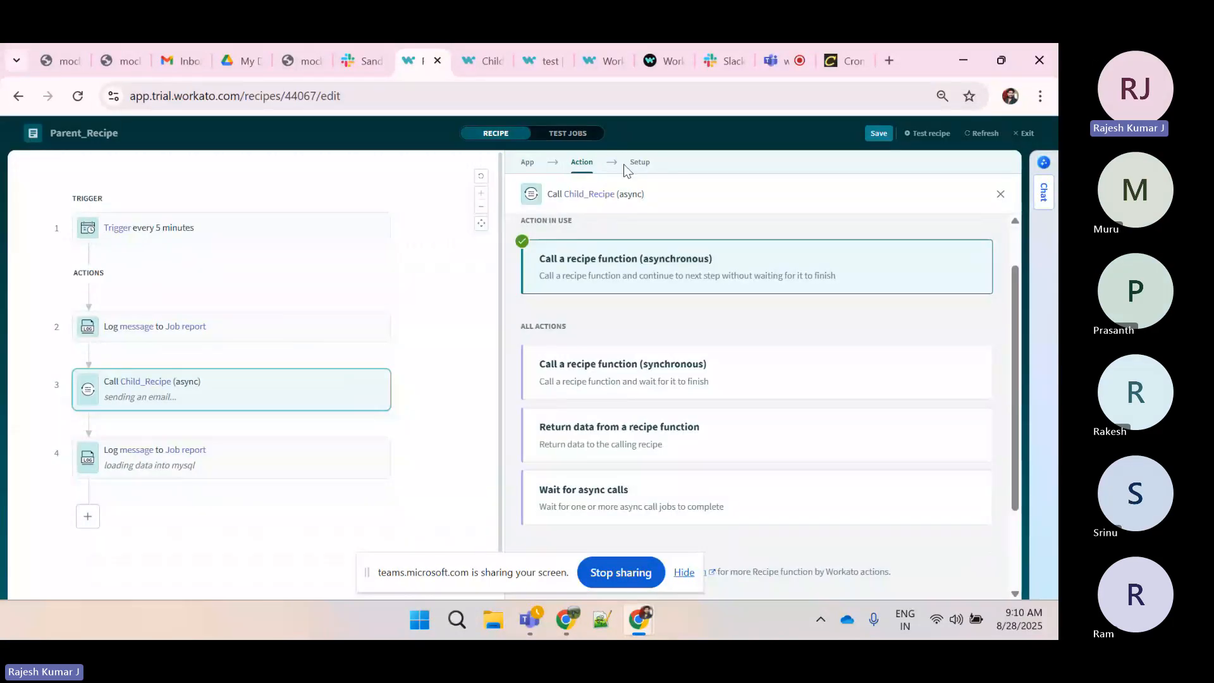
# Review the Call Child_Recipe step's Data parameter mapping against the Child_Recipe parameters schema
pyautogui.click(639, 162)
pyautogui.scroll(-2, 673, 285)
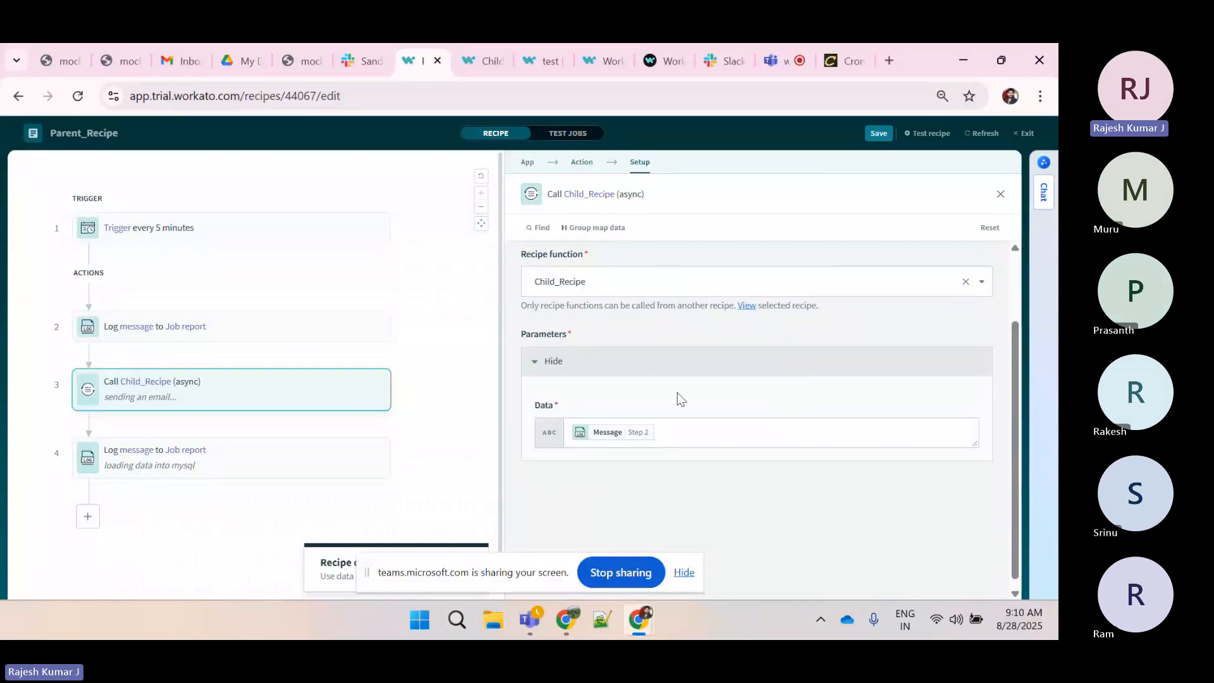
pyautogui.click(681, 432)
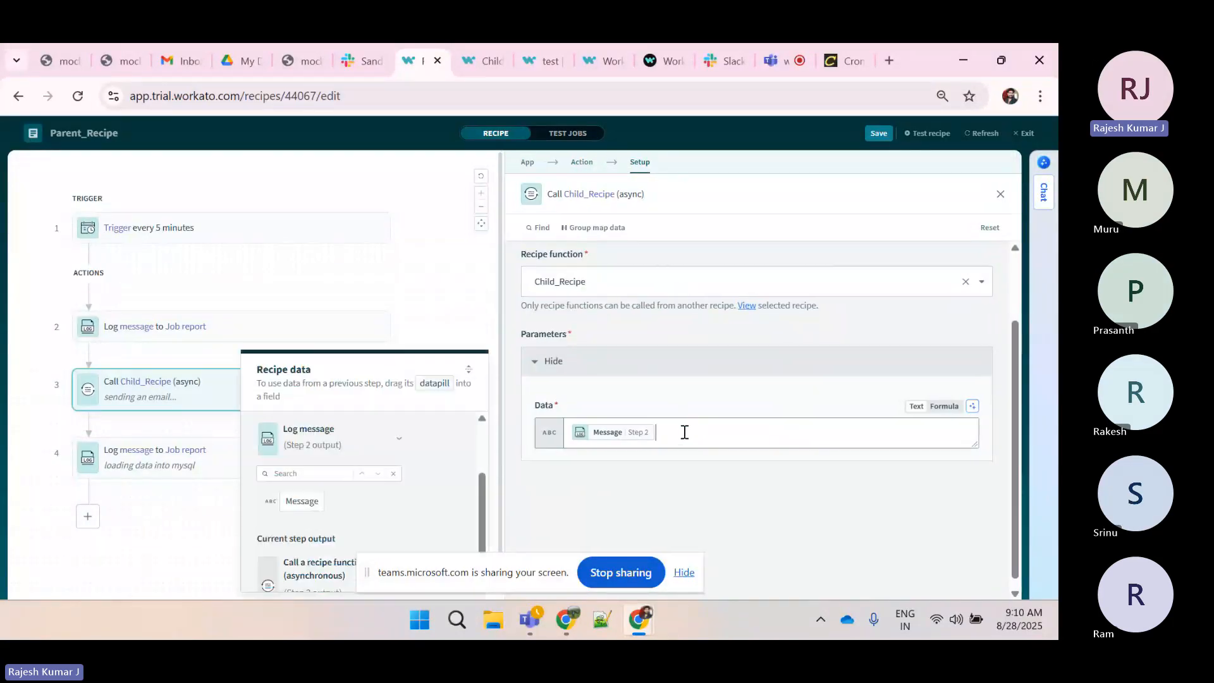
pyautogui.click(488, 61)
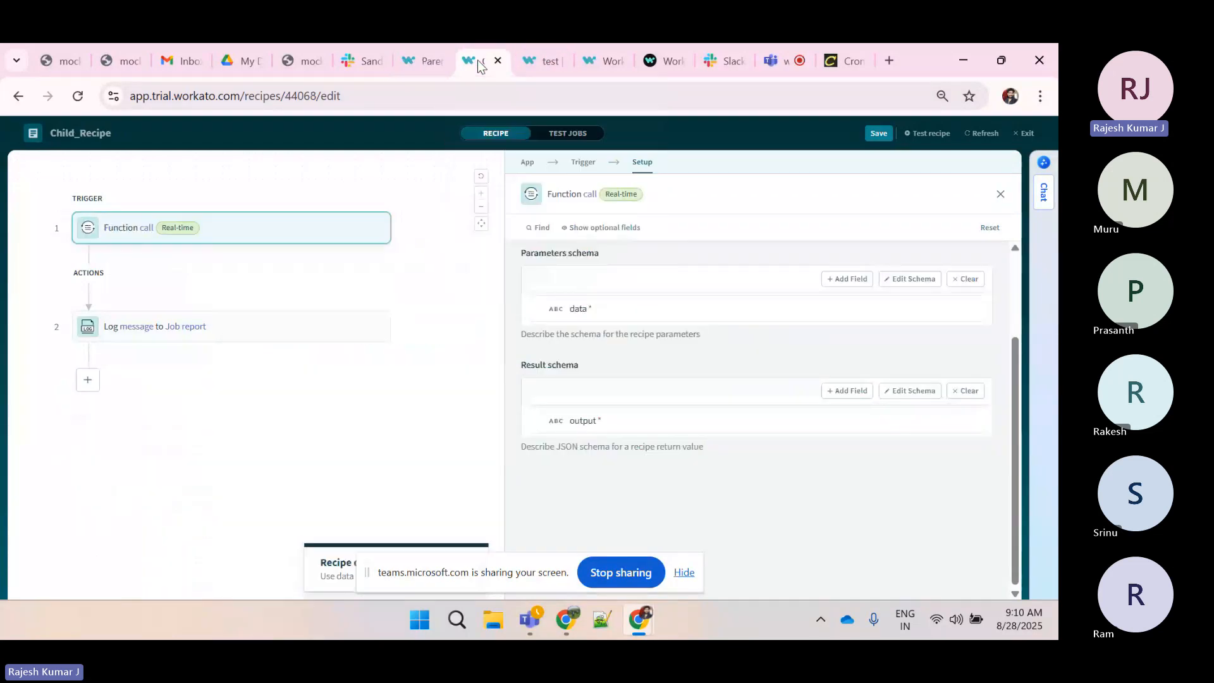
pyautogui.scroll(1, 632, 317)
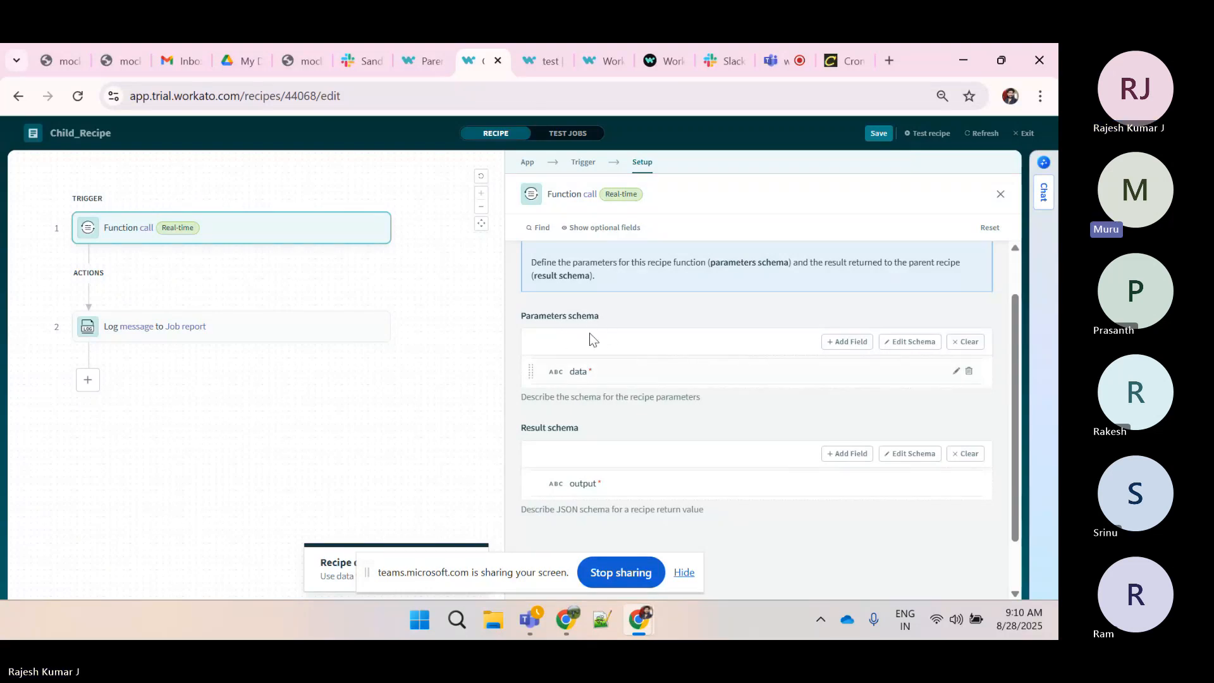
pyautogui.click(418, 54)
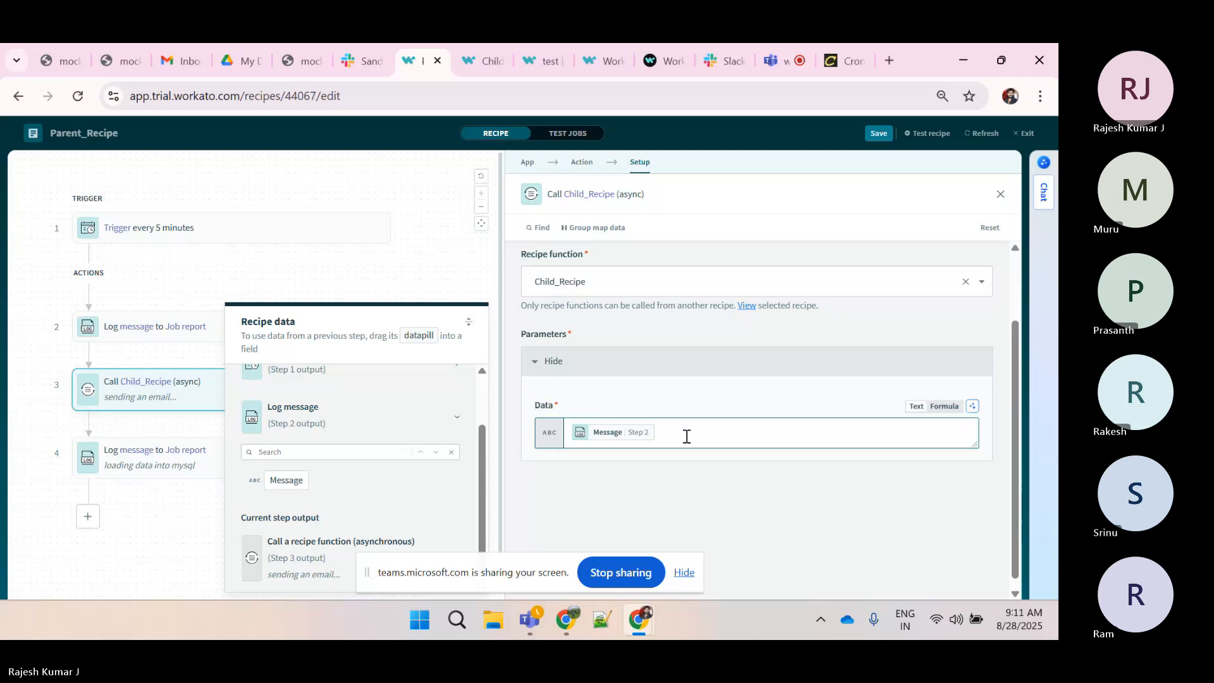
pyautogui.click(686, 573)
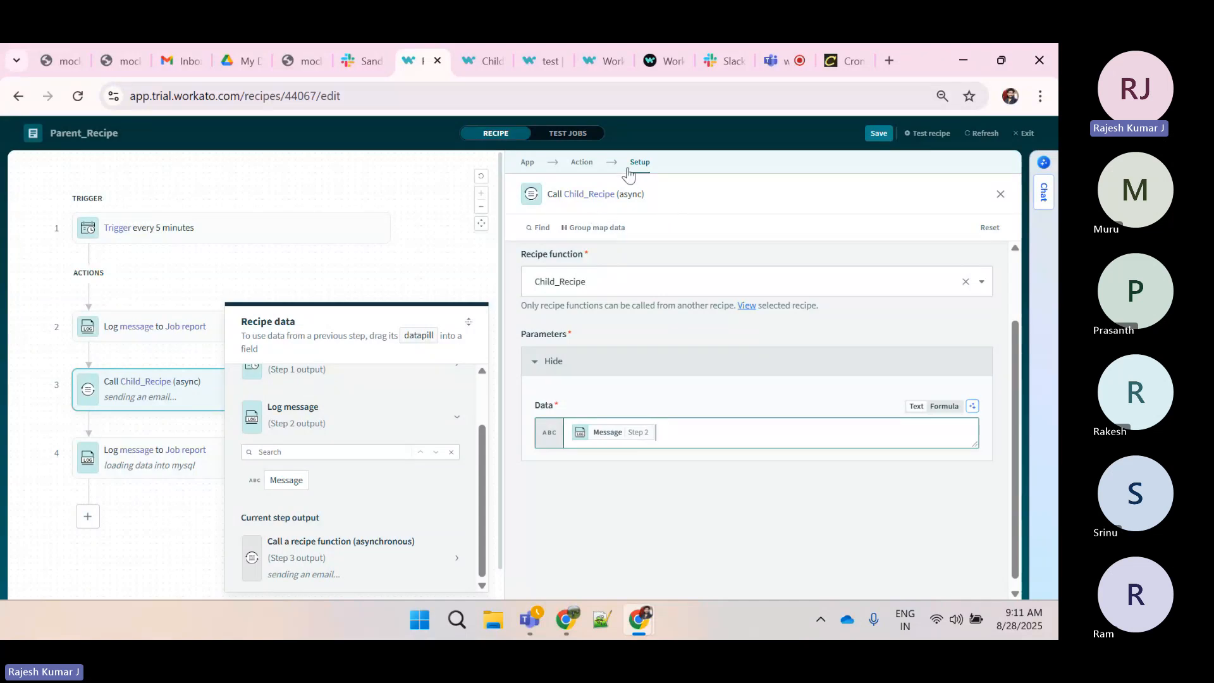
pyautogui.click(484, 61)
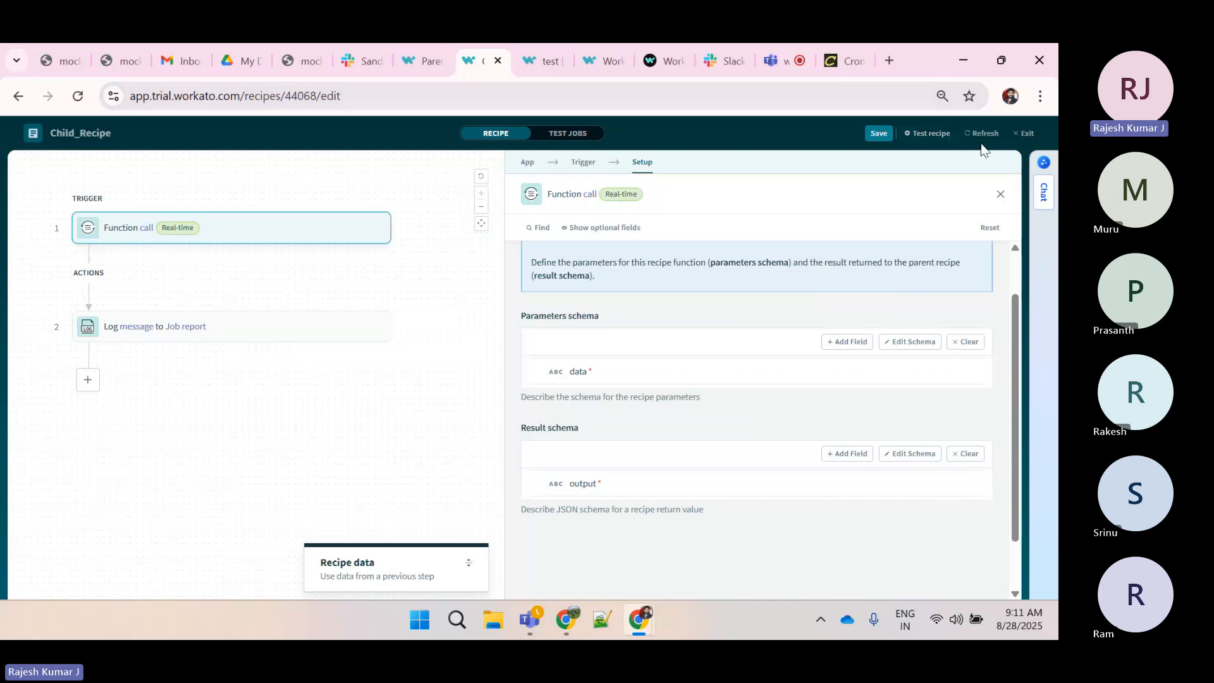
pyautogui.click(423, 61)
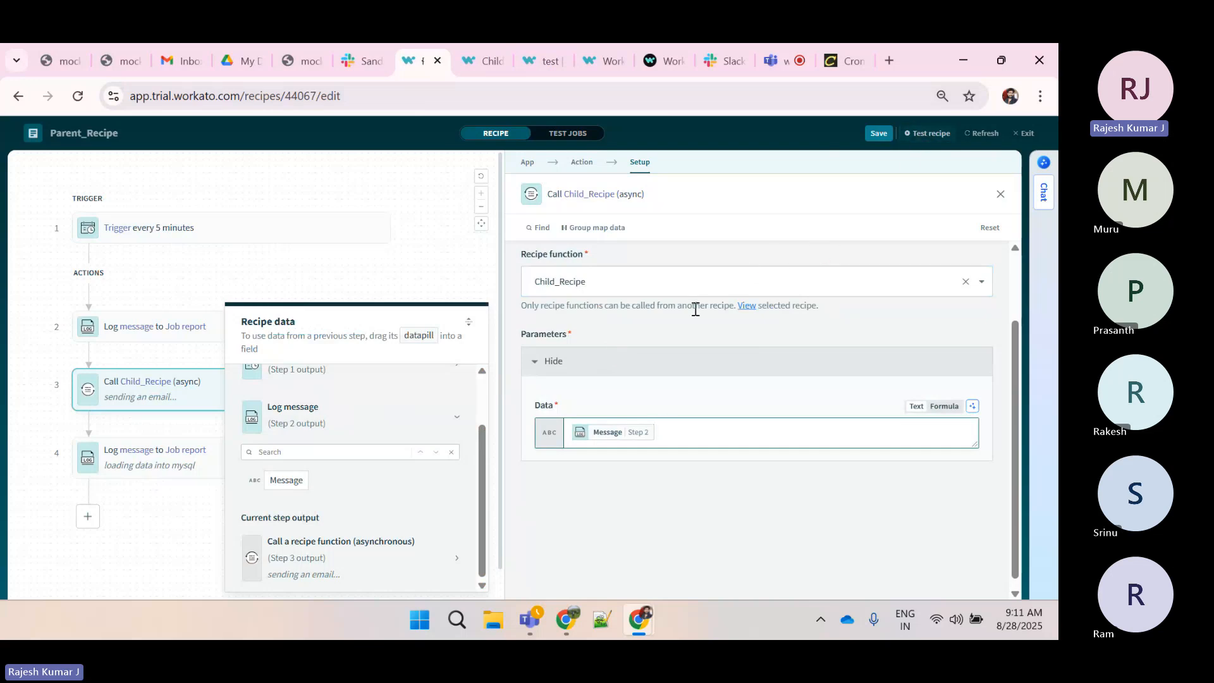
pyautogui.click(484, 61)
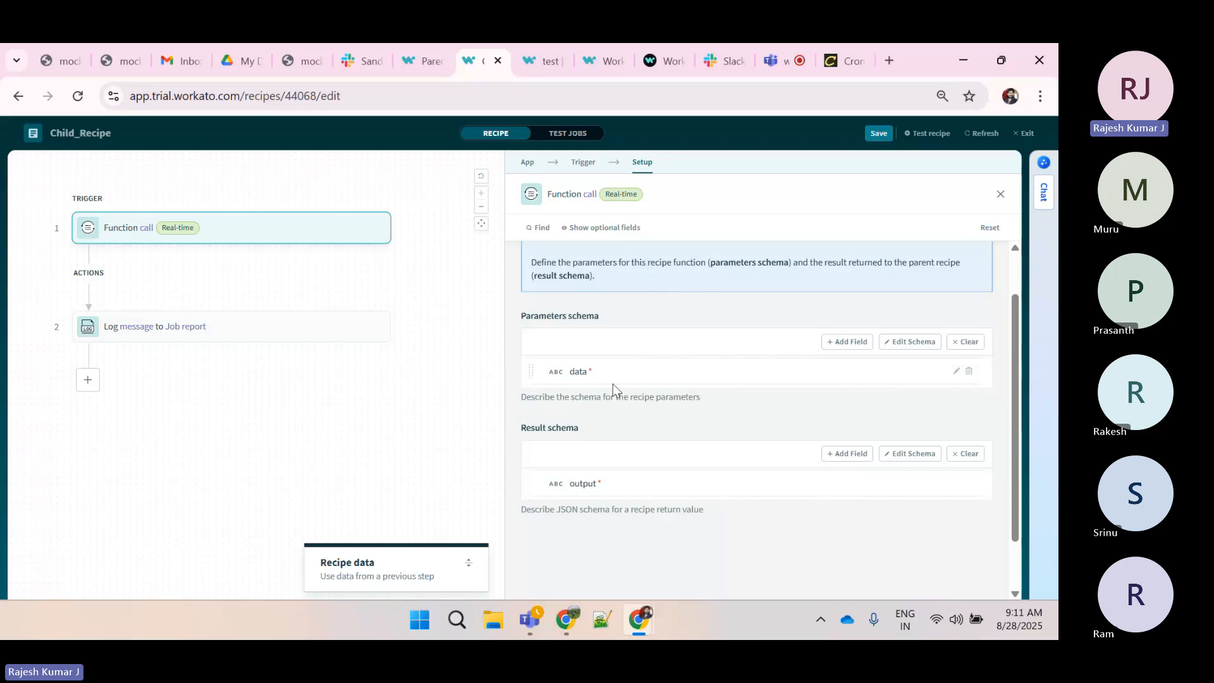
# Exit the Child_Recipe editor and run a test of it with the Data value Workato
pyautogui.click(1022, 131)
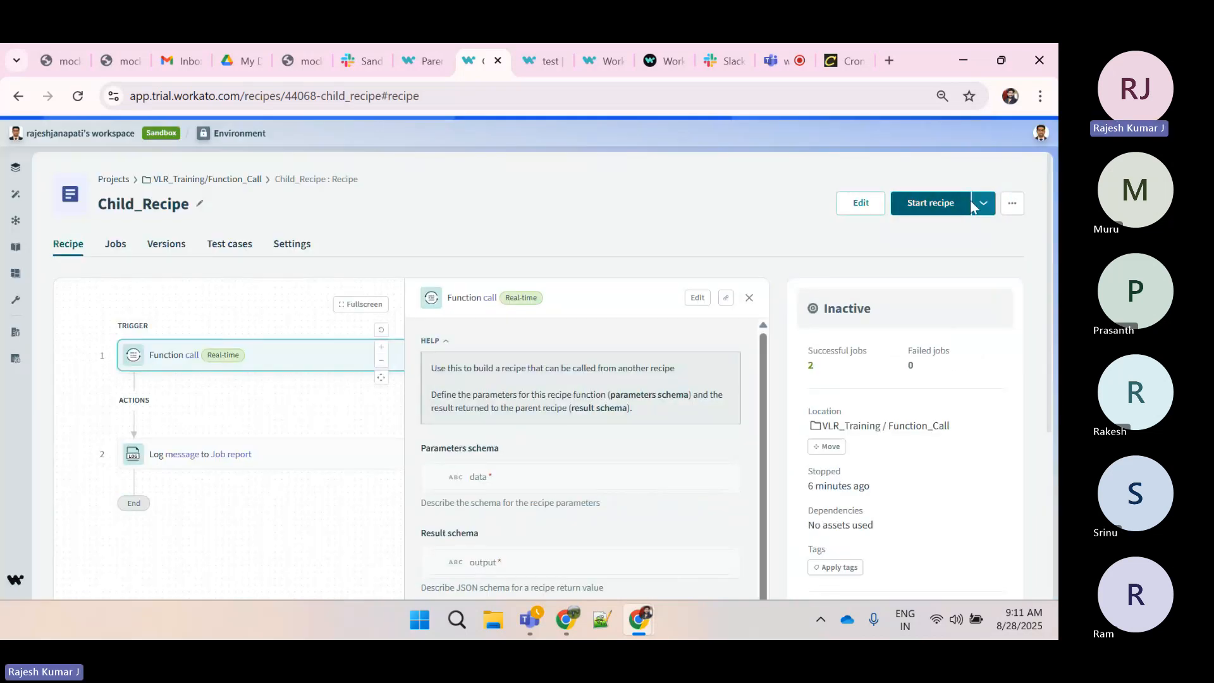
pyautogui.click(986, 208)
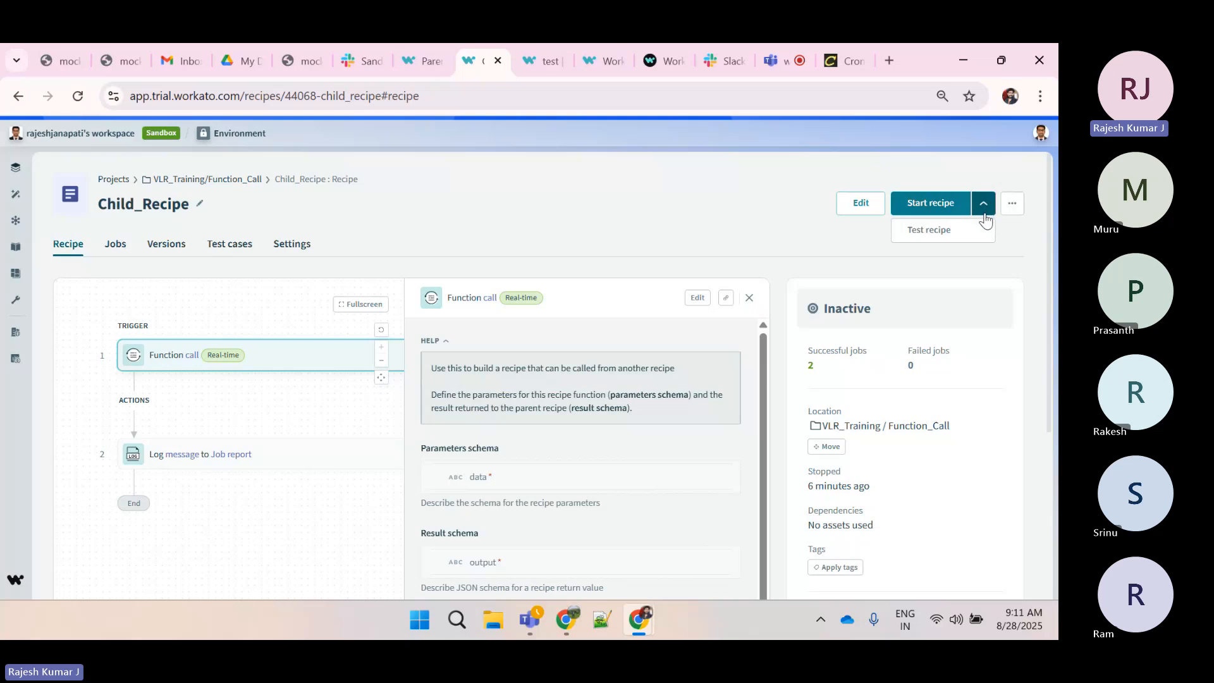
pyautogui.click(943, 231)
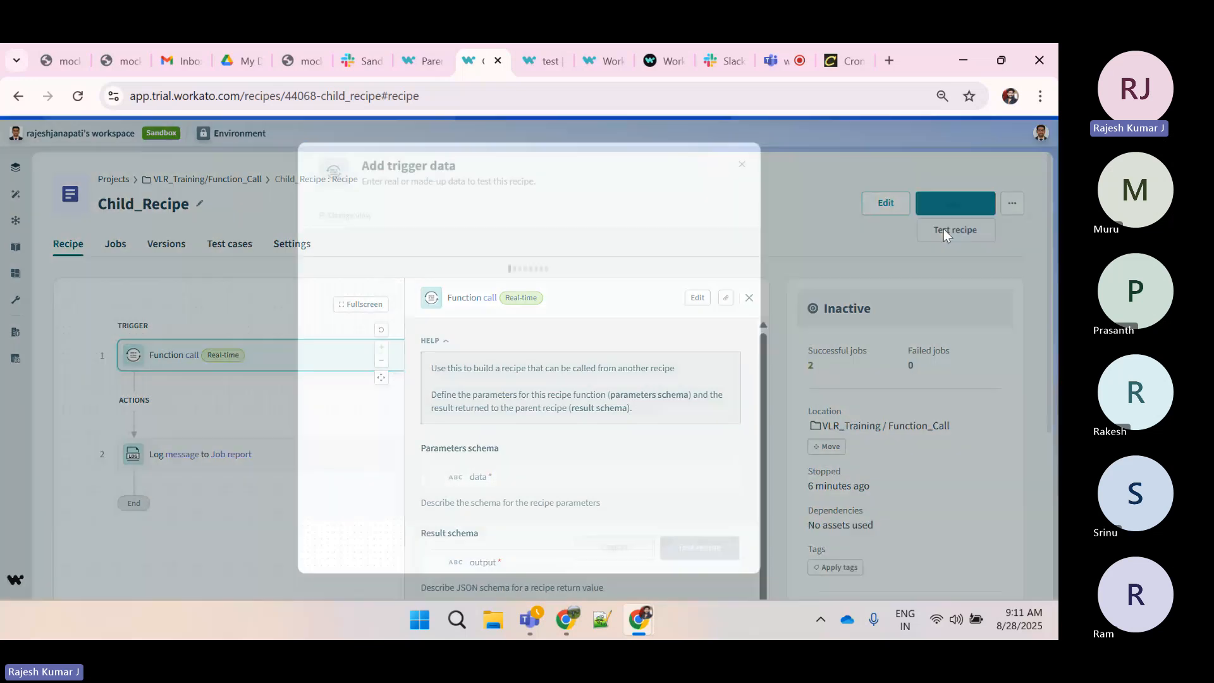
pyautogui.click(415, 277)
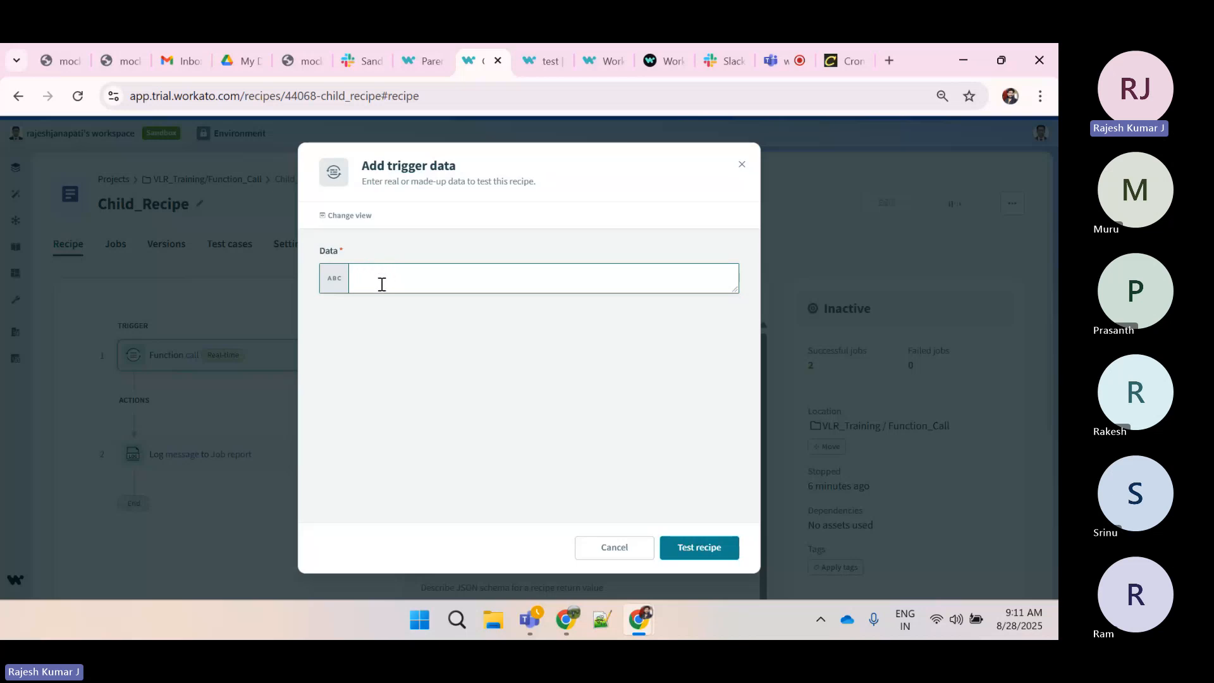
pyautogui.write('Workato')
pyautogui.click(696, 546)
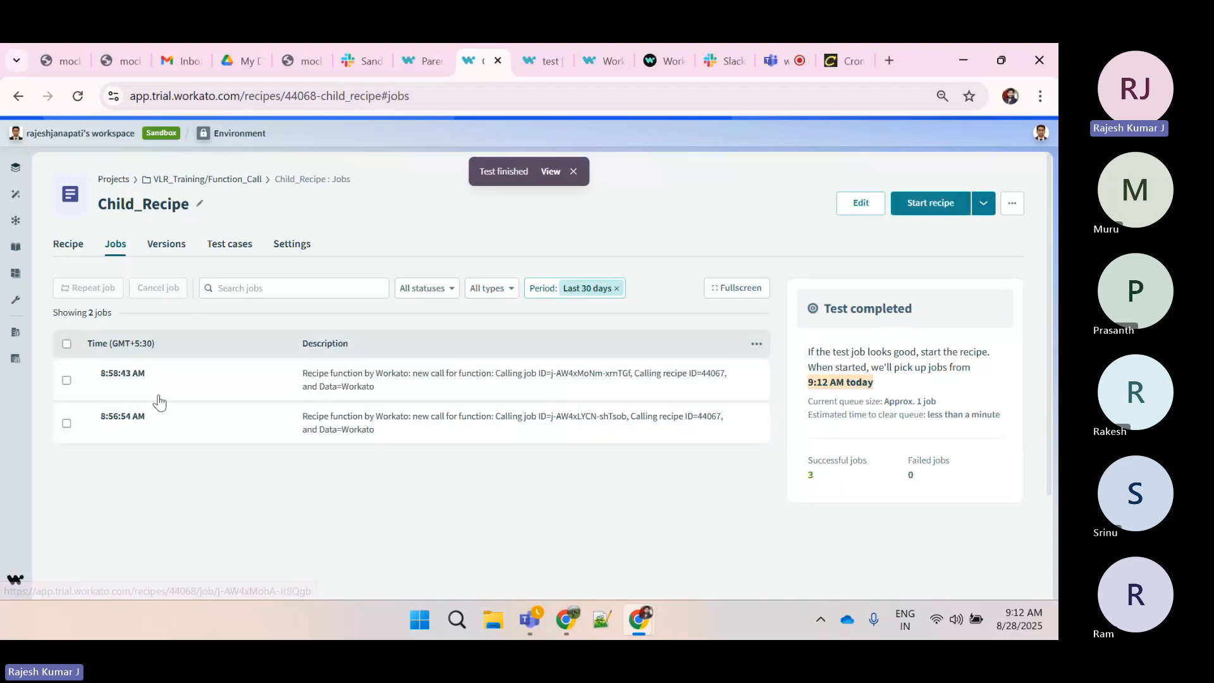
# Reload the Child_Recipe jobs list to look for the new test job
pyautogui.click(77, 96)
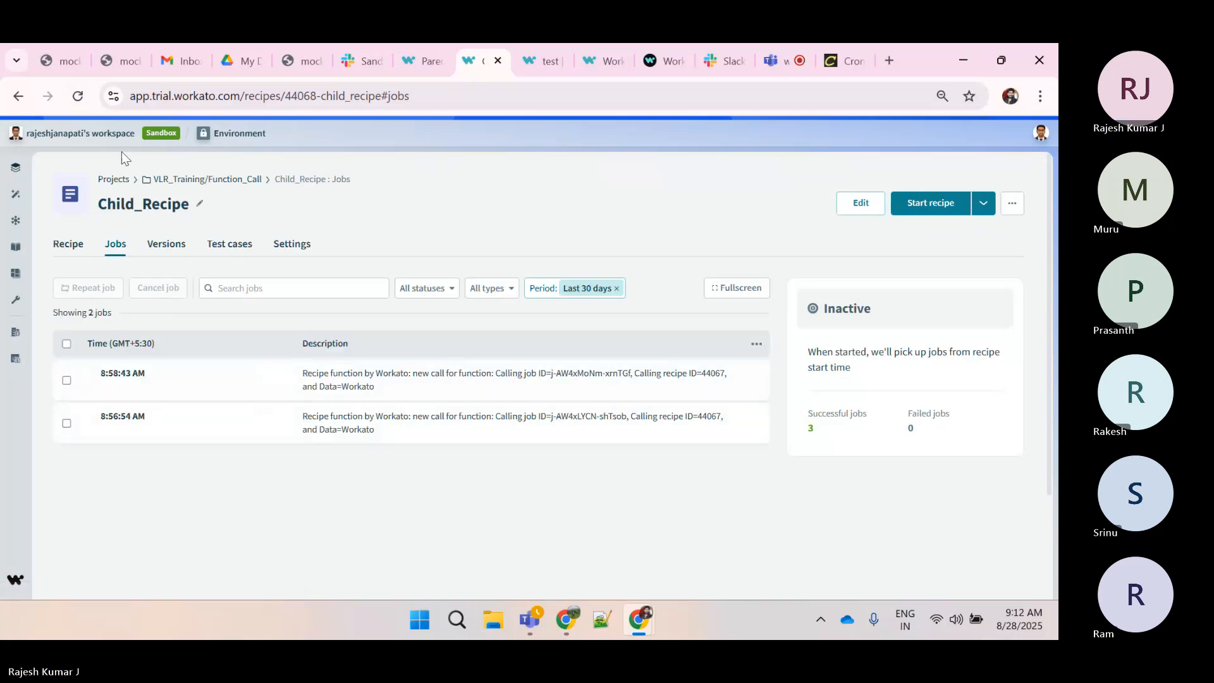
pyautogui.click(79, 96)
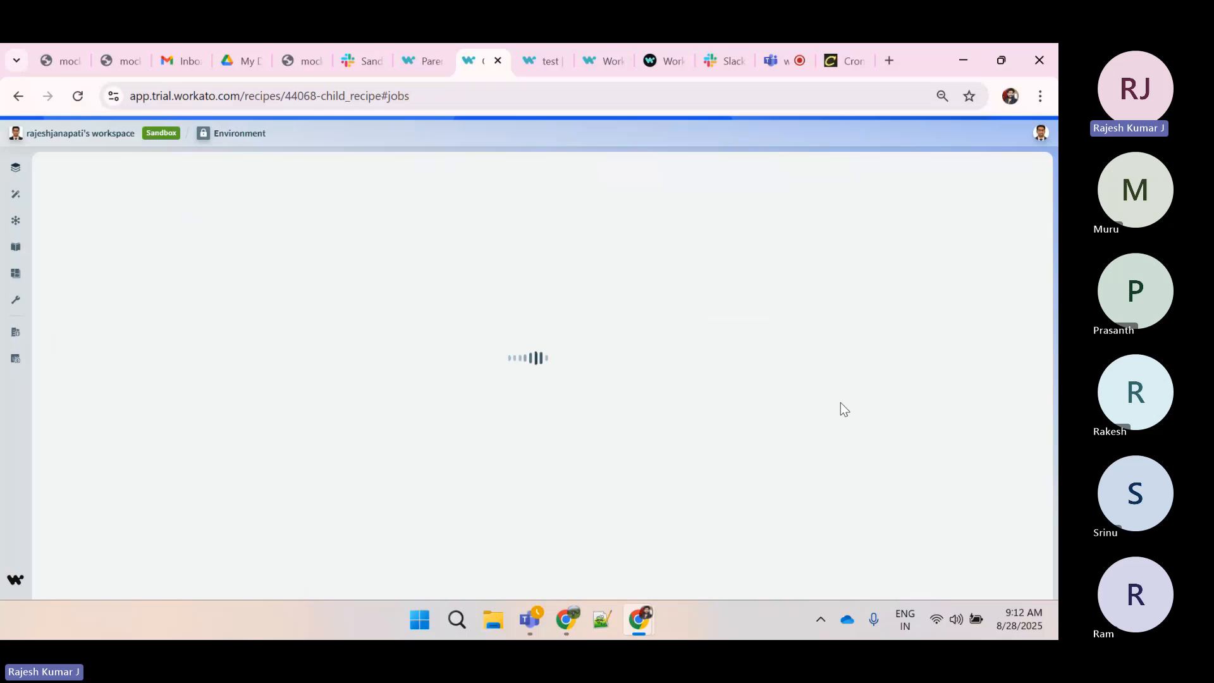
pyautogui.moveTo(836, 453); pyautogui.dragTo(808, 411)
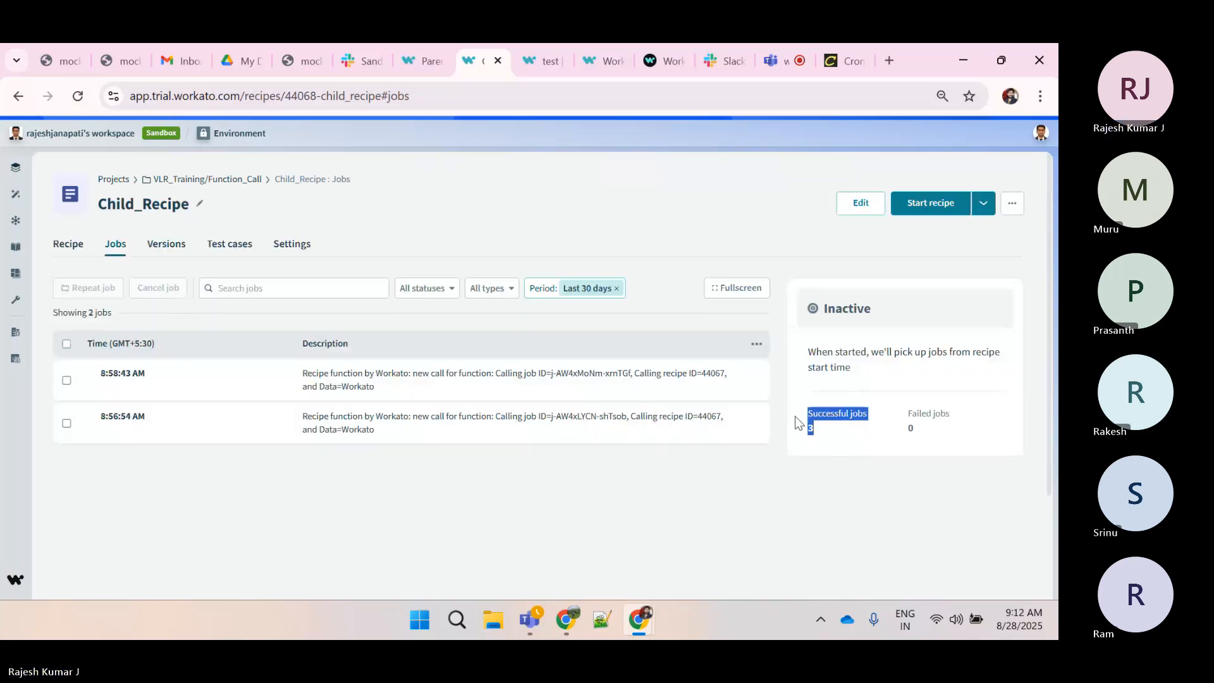
pyautogui.click(80, 98)
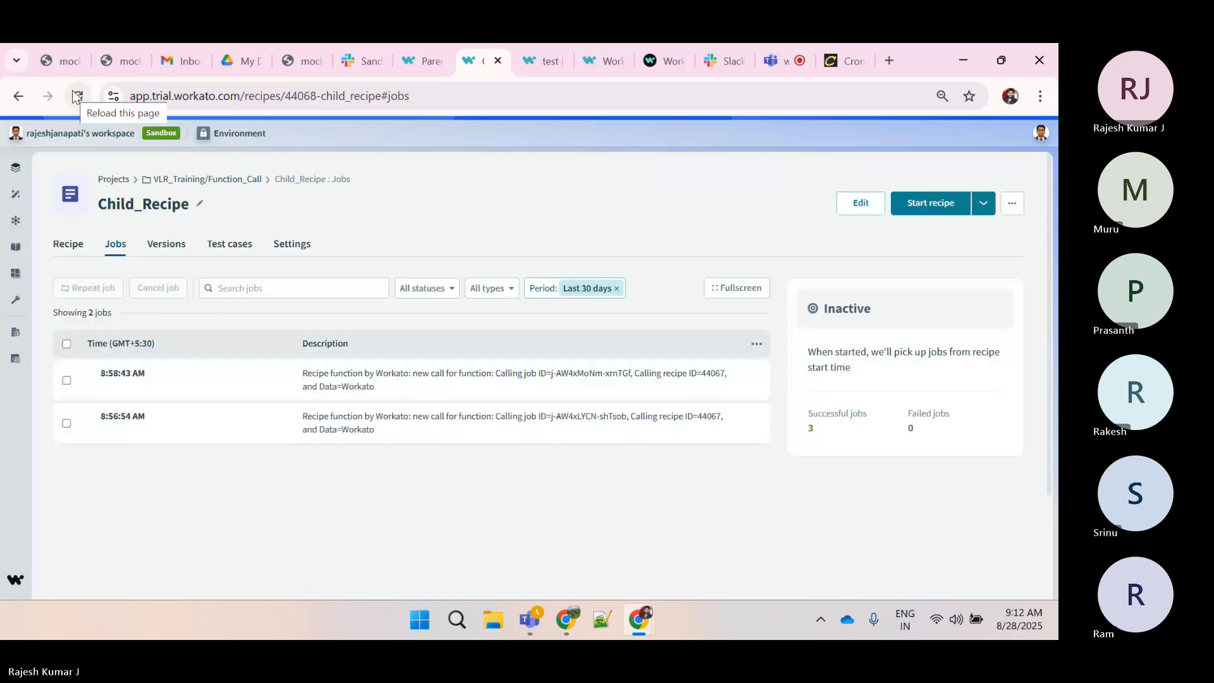
pyautogui.click(76, 97)
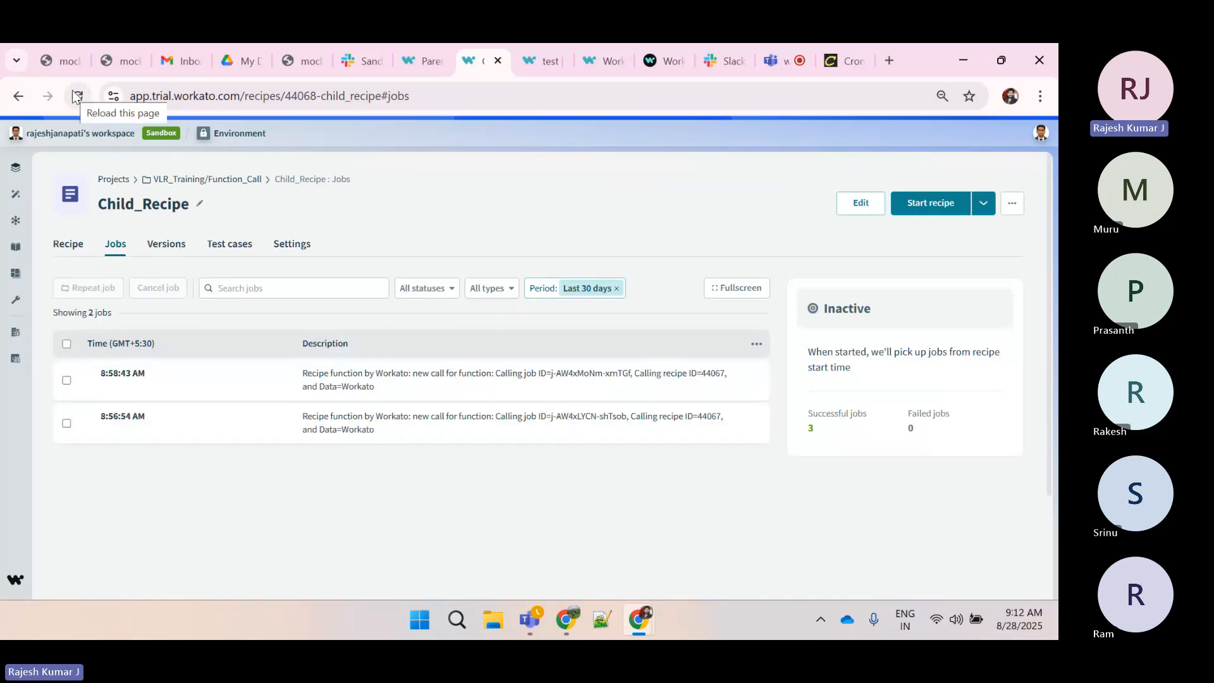
pyautogui.click(75, 96)
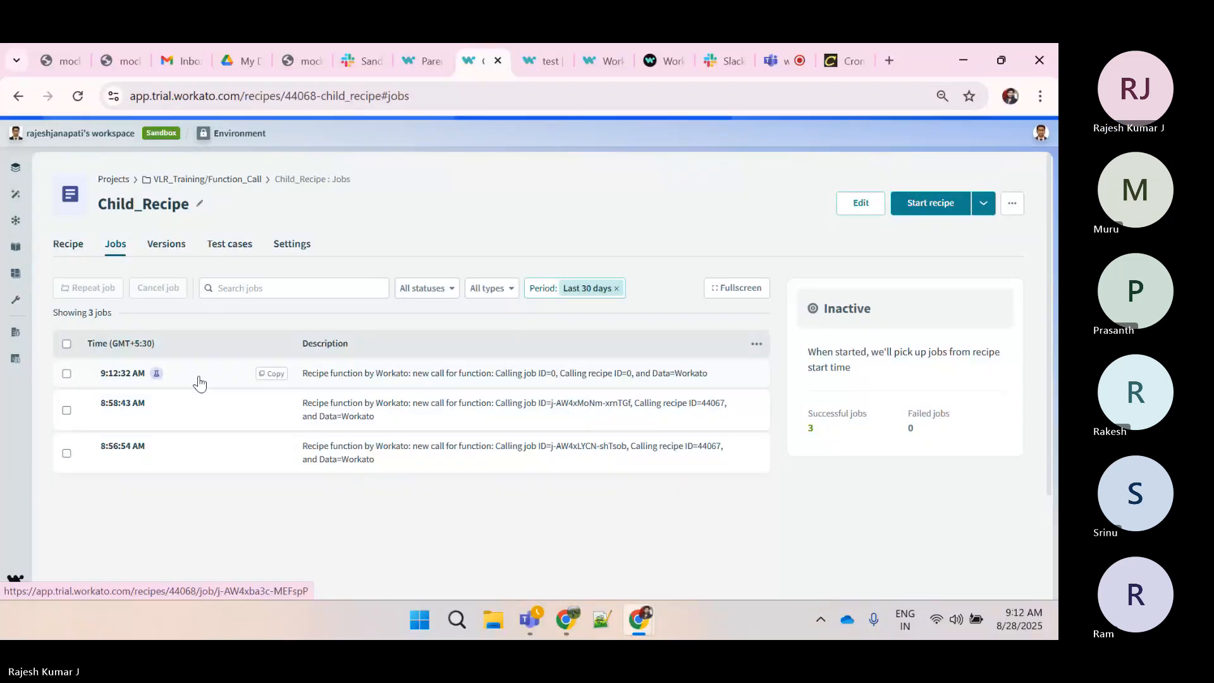
# Switch to the Parent_Recipe editor to view its steps, then return to the Child_Recipe jobs list
pyautogui.click(423, 60)
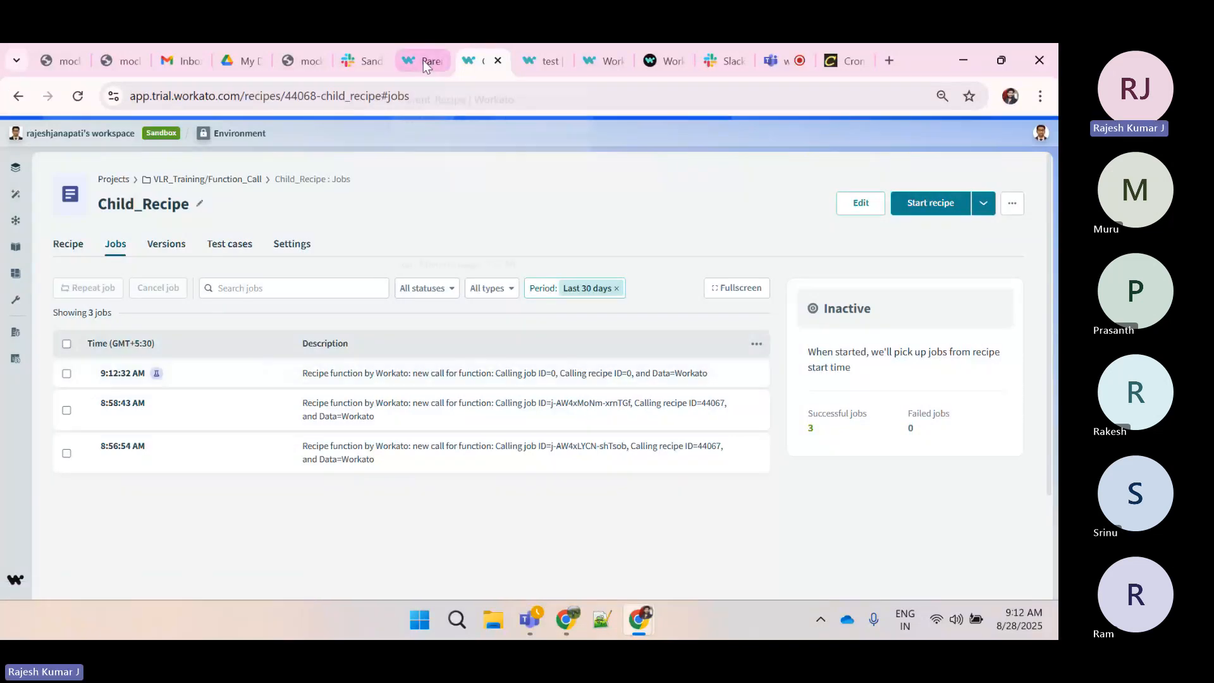
pyautogui.click(447, 228)
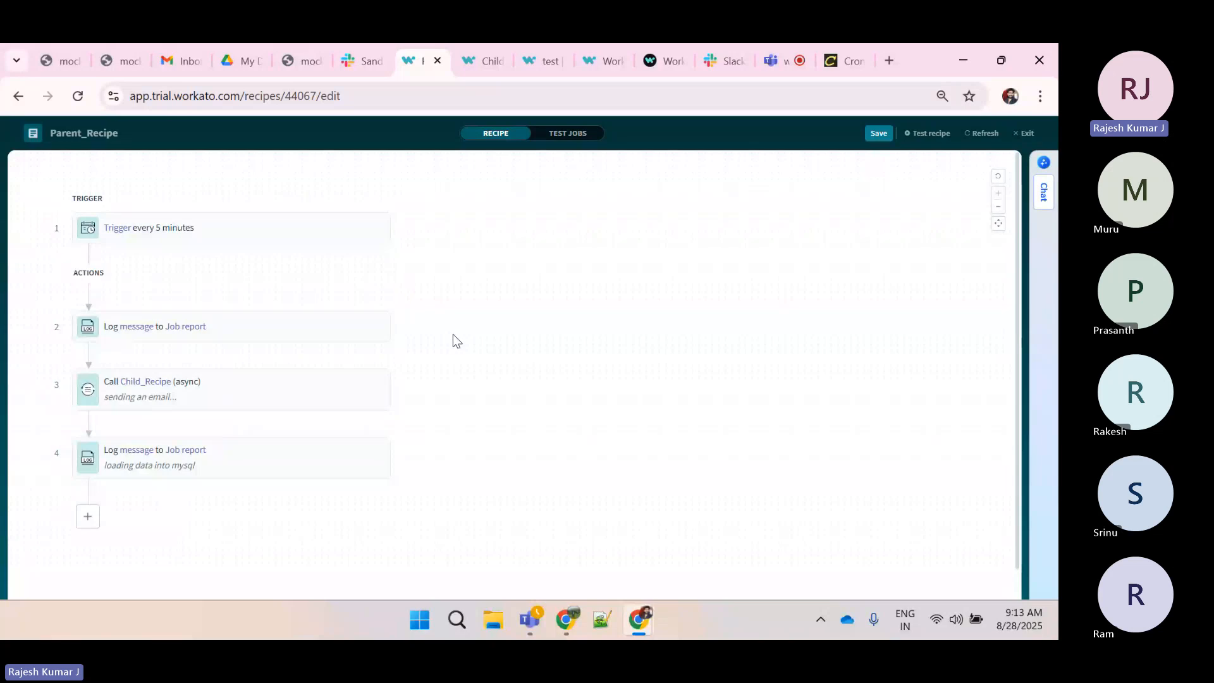
pyautogui.click(469, 67)
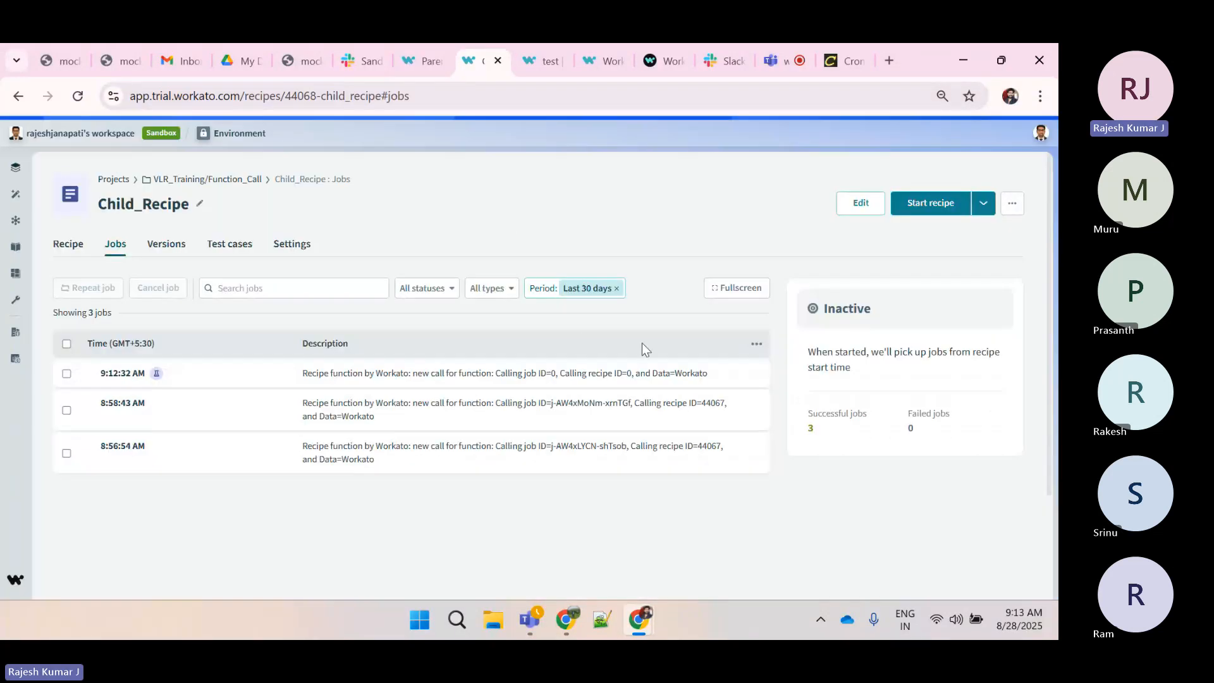
pyautogui.click(988, 208)
pyautogui.click(937, 230)
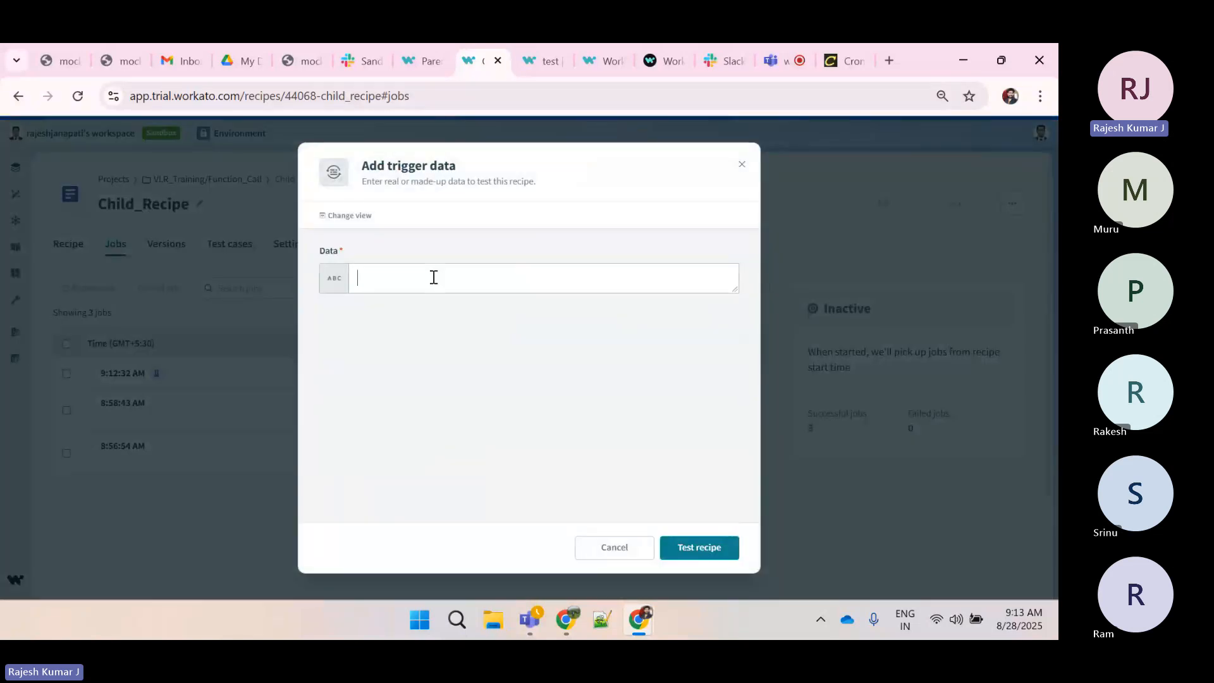
pyautogui.click(434, 277)
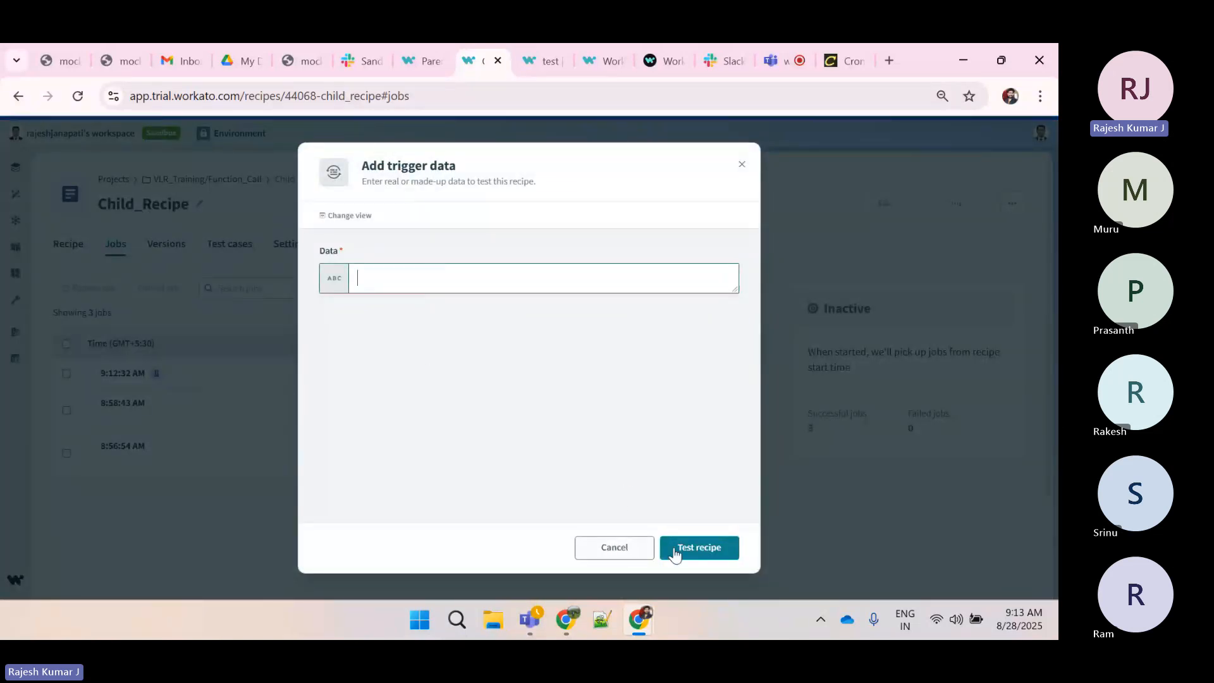
pyautogui.click(607, 555)
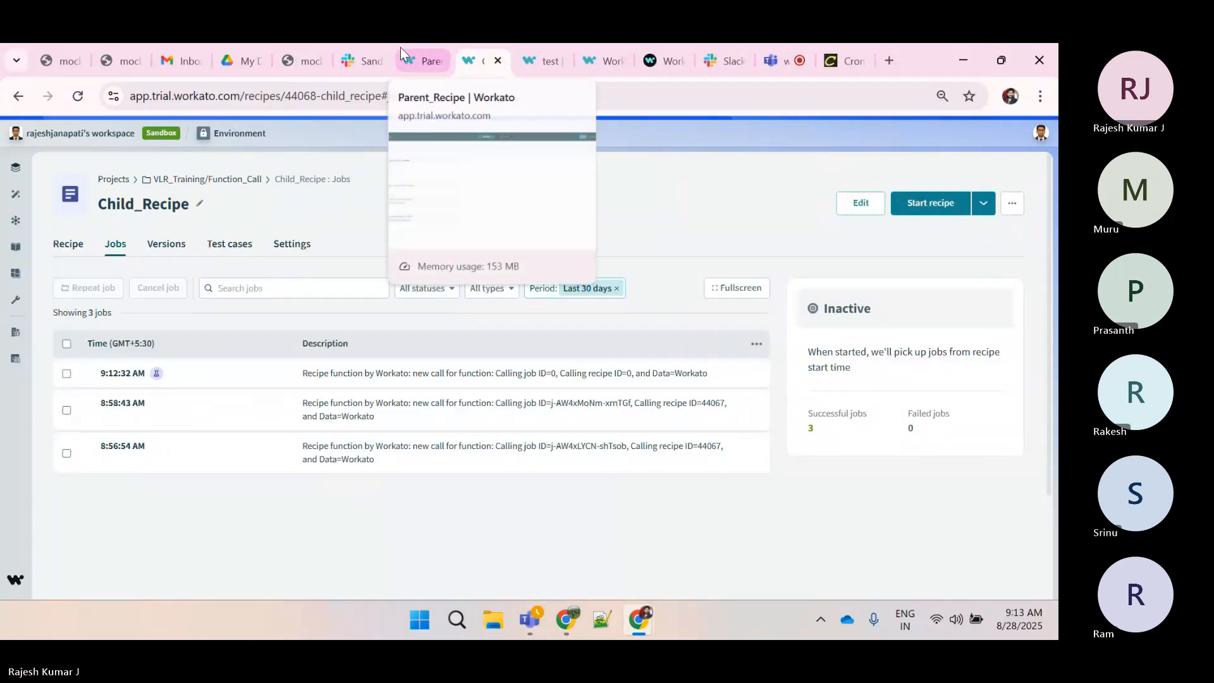
# Open the Child_Recipe's recipe view and review the Log message step and the Function call trigger's parameter and result schemas
pyautogui.click(423, 61)
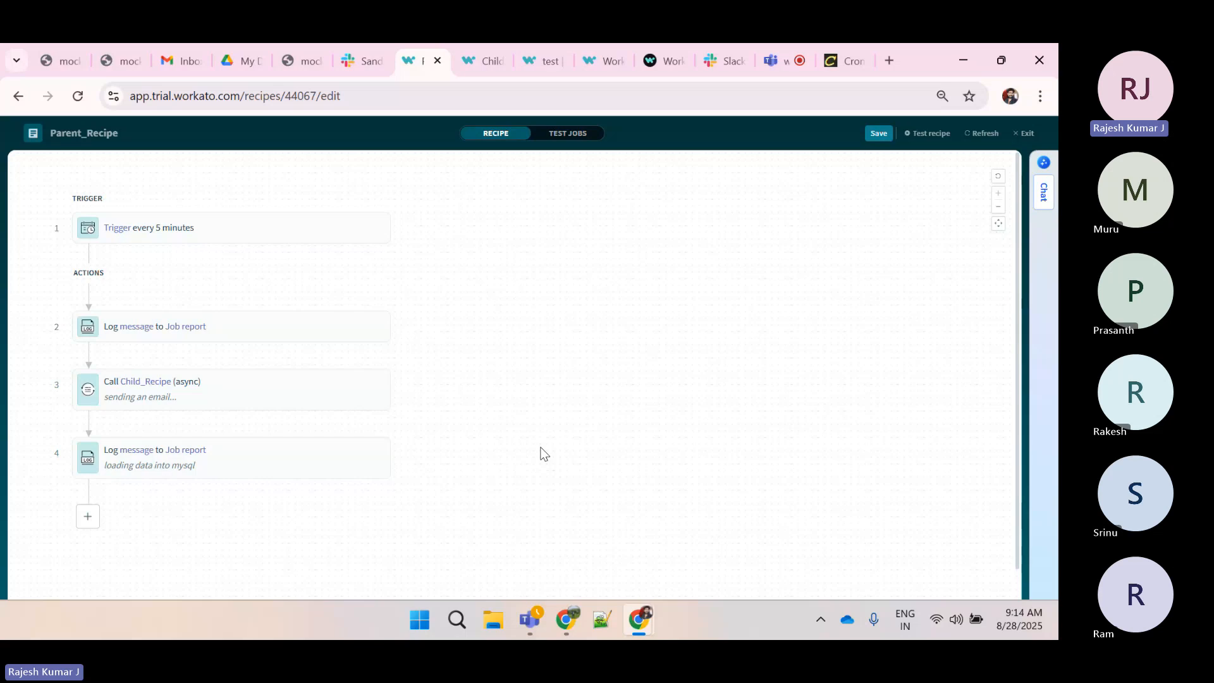
pyautogui.click(779, 60)
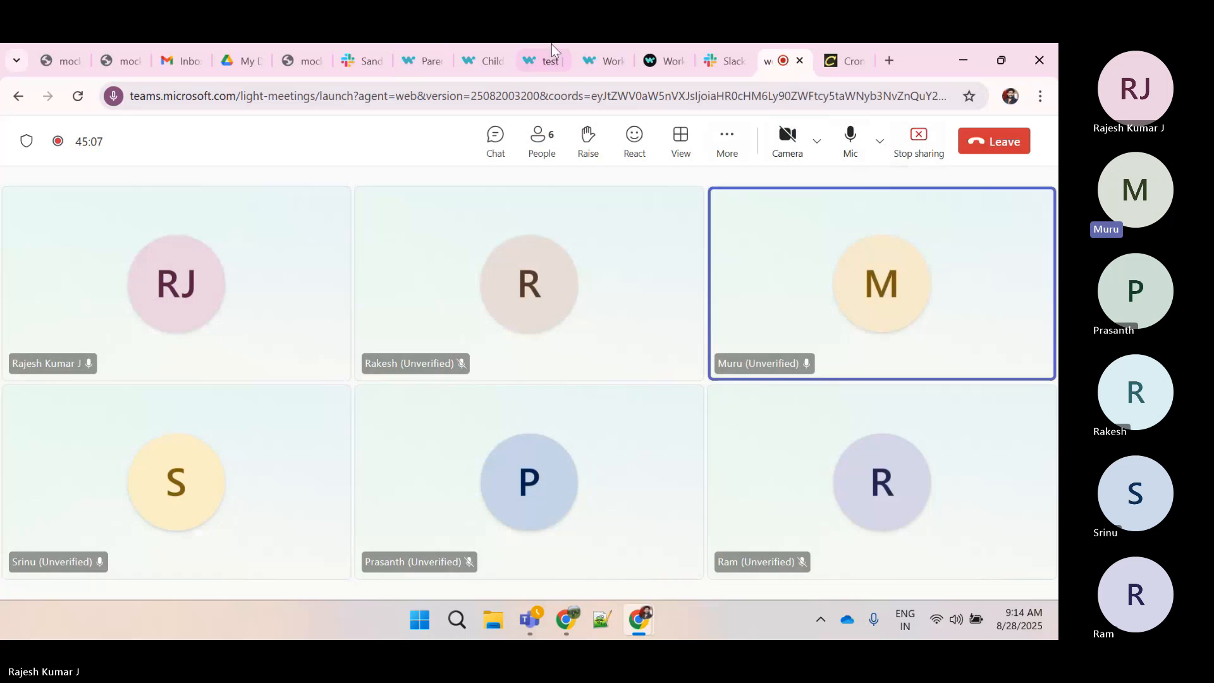
pyautogui.click(485, 57)
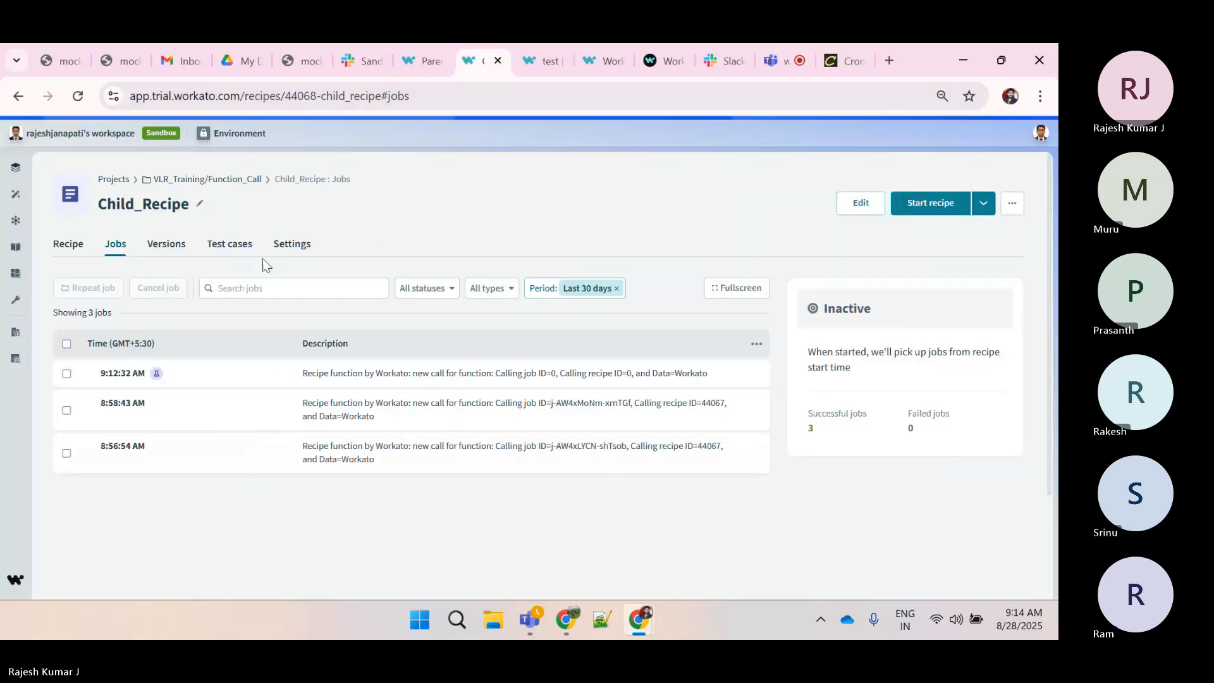
pyautogui.click(62, 242)
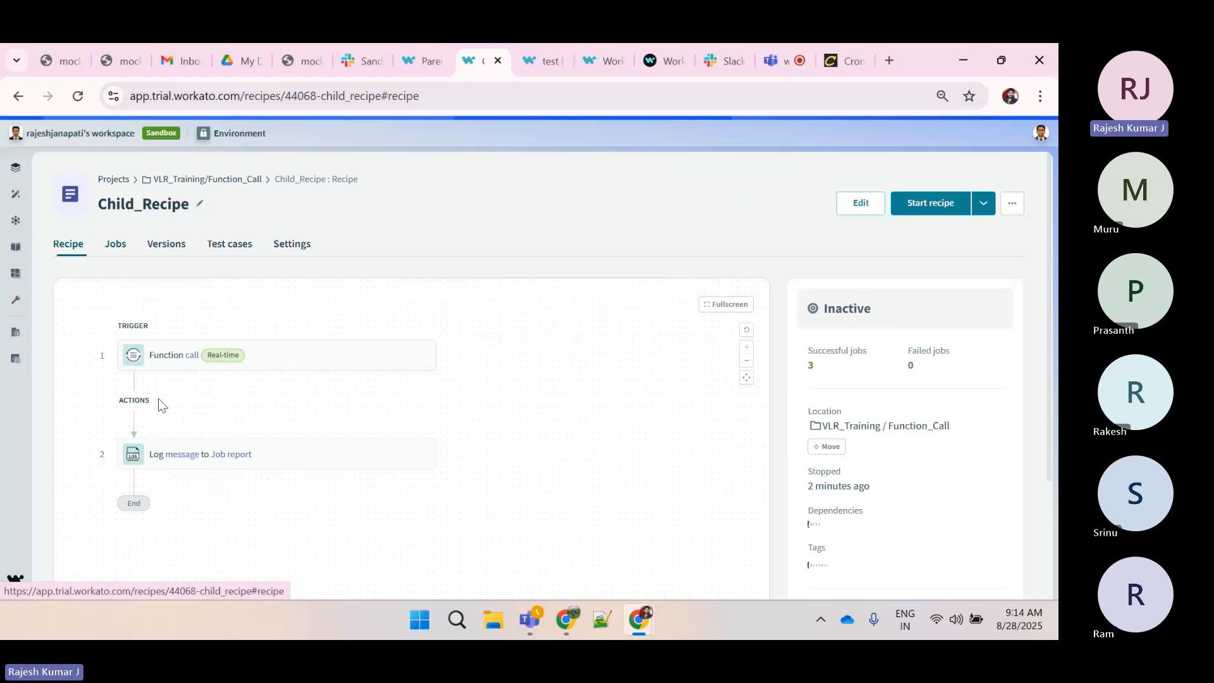
pyautogui.click(194, 455)
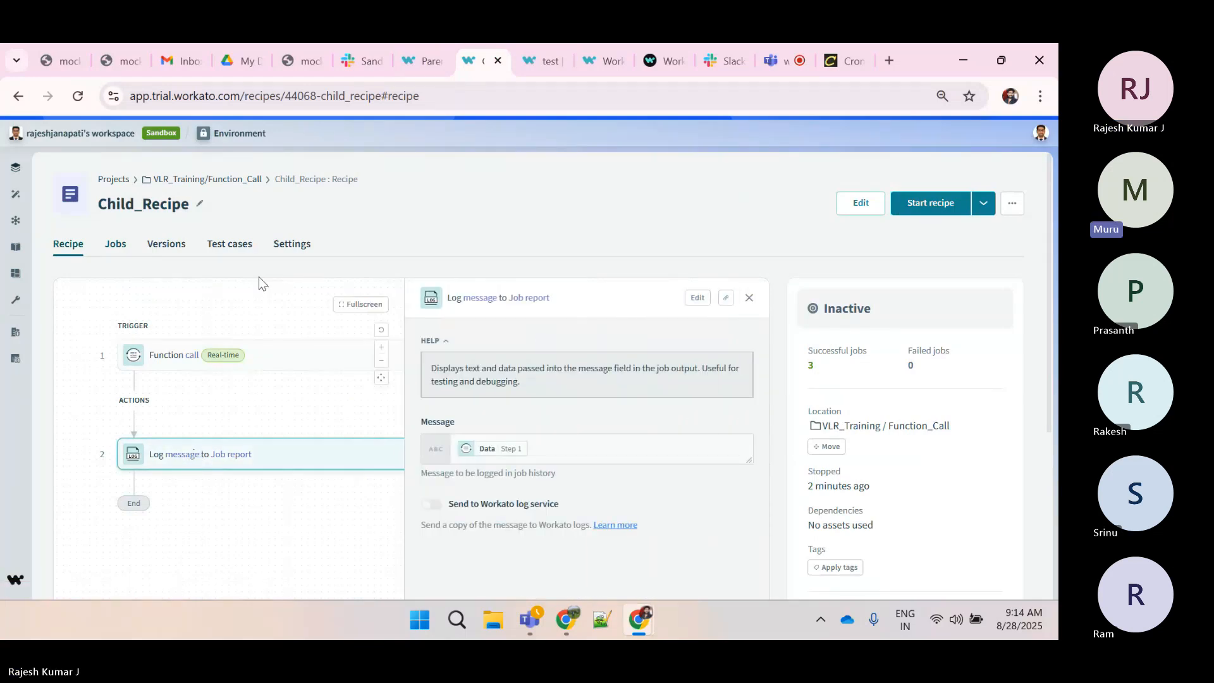
pyautogui.click(279, 349)
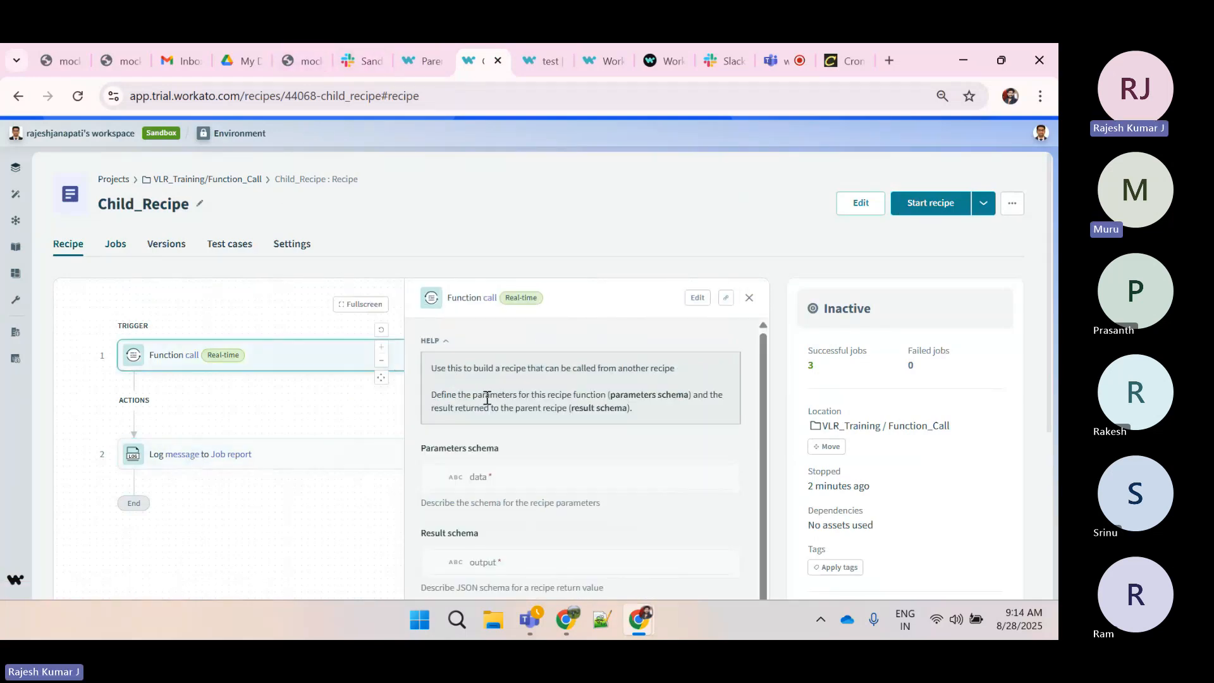
pyautogui.scroll(-1, 487, 398)
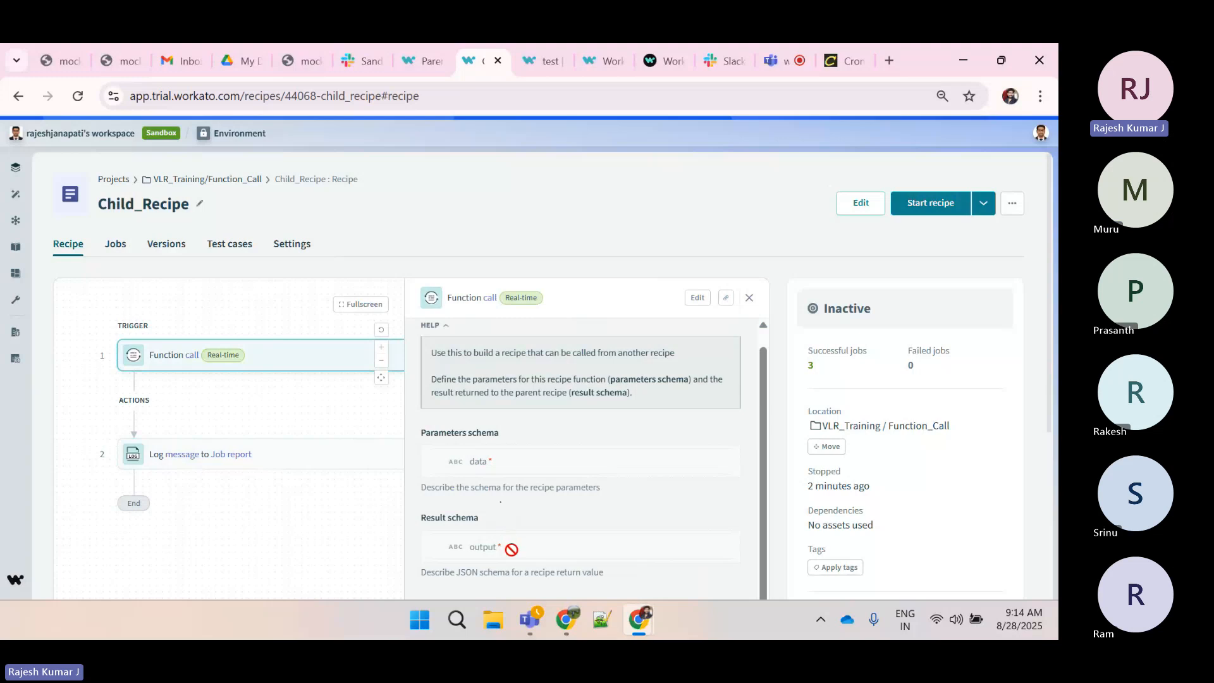
pyautogui.moveTo(506, 545); pyautogui.dragTo(470, 553)
pyautogui.click(470, 553)
# Open the Call Child_Recipe step in the Parent_Recipe and view the available recipe function call actions, synchronous and asynchronous
pyautogui.click(430, 60)
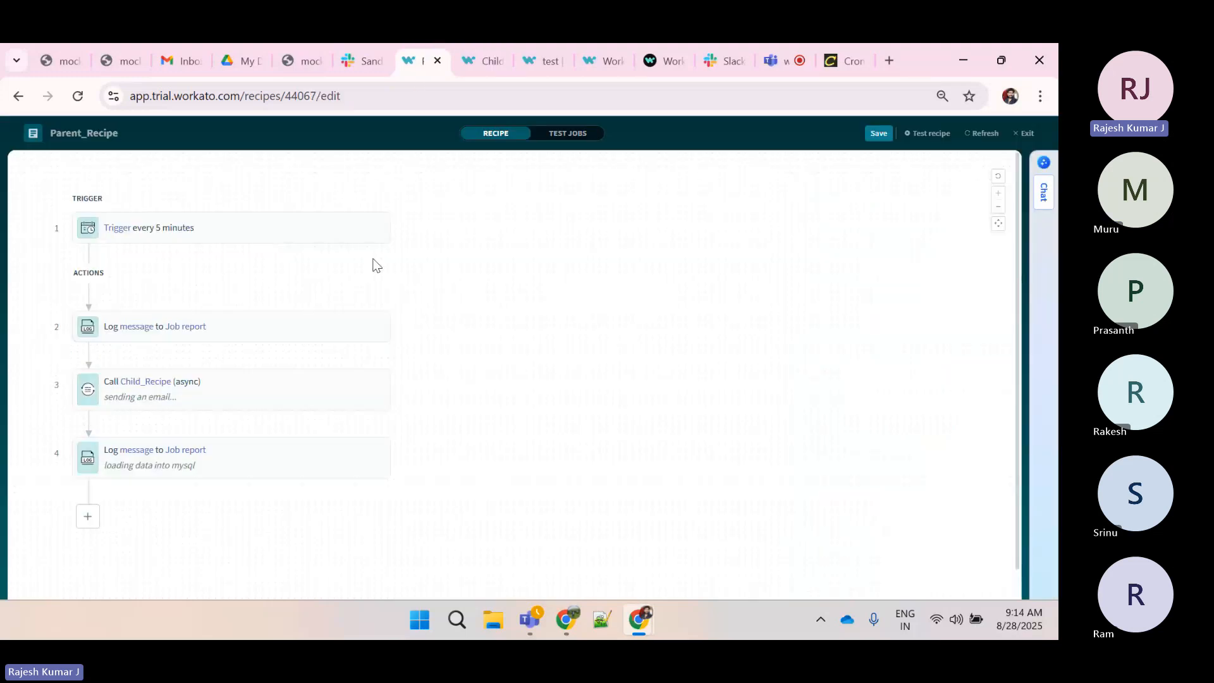
pyautogui.click(226, 396)
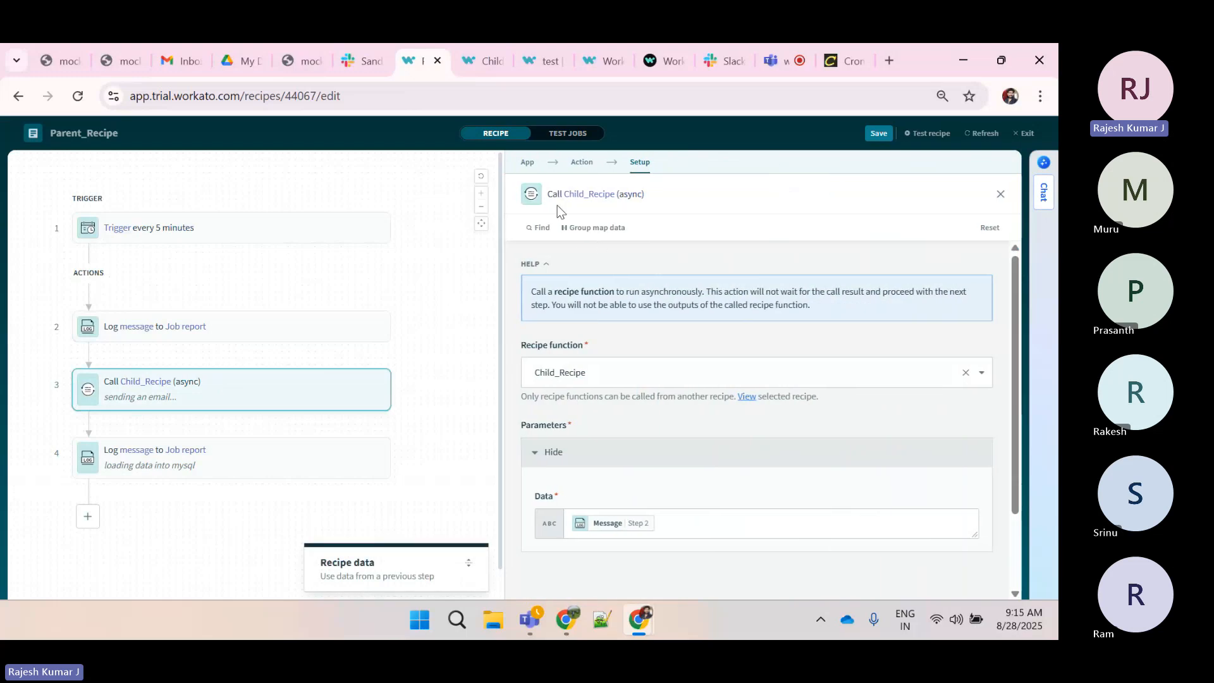
pyautogui.click(577, 164)
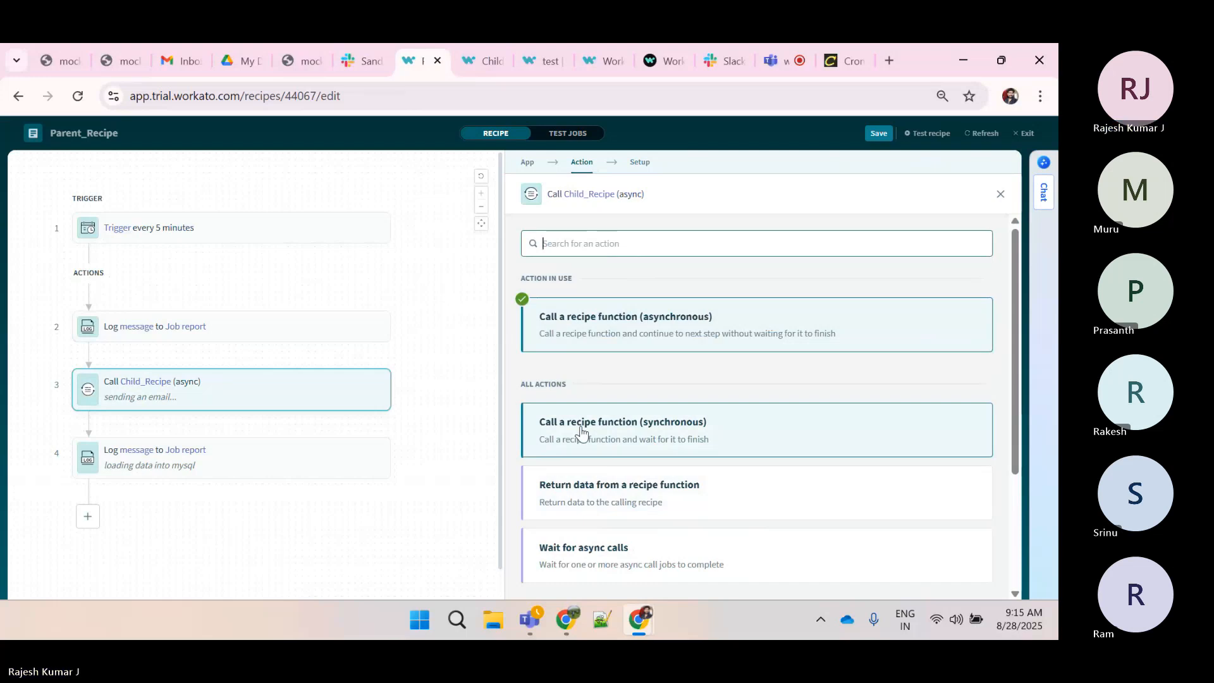
pyautogui.click(786, 53)
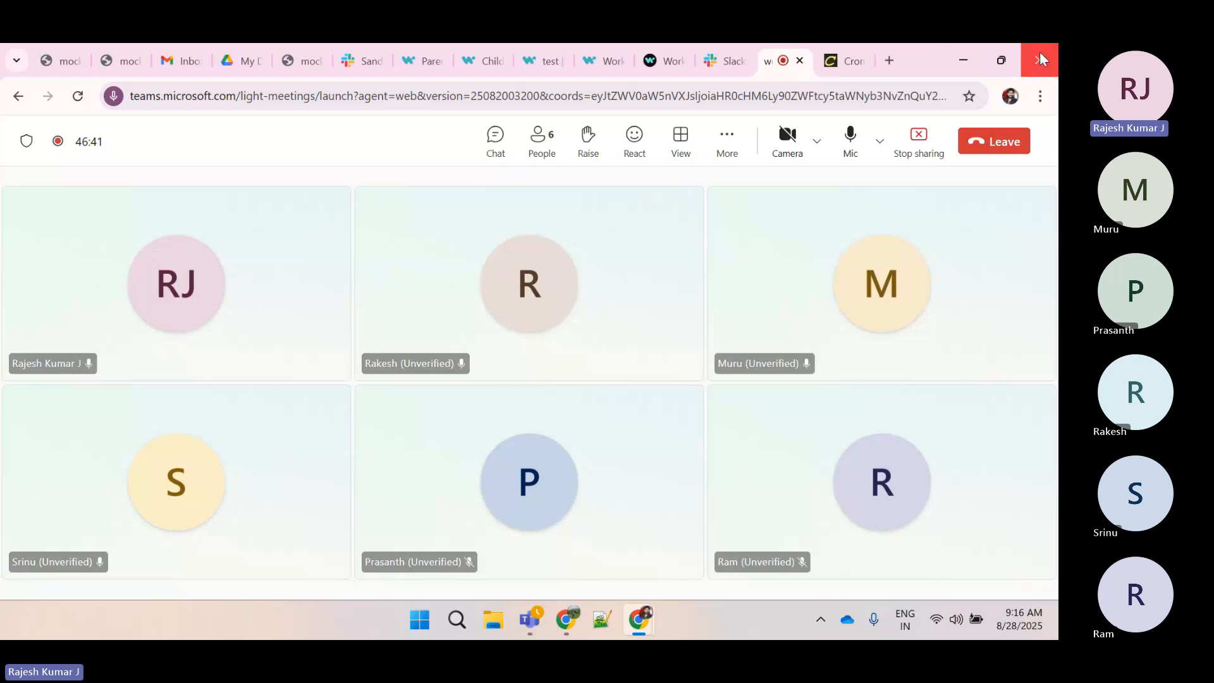
pyautogui.click(846, 157)
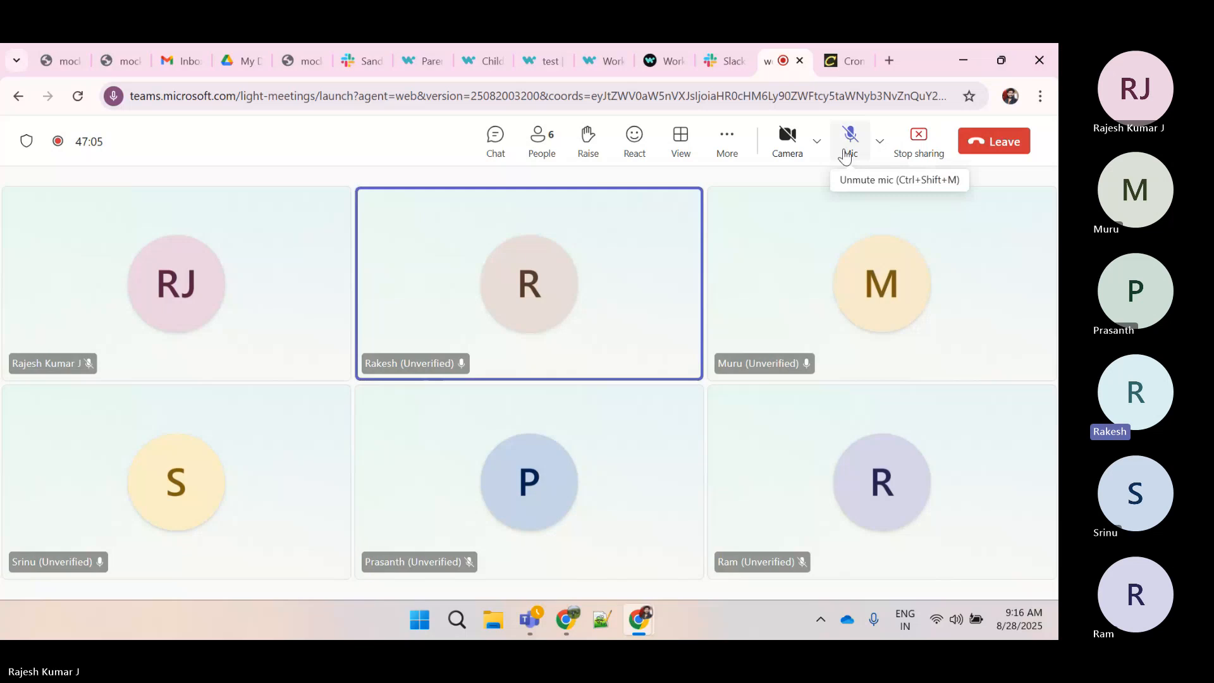
pyautogui.click(847, 139)
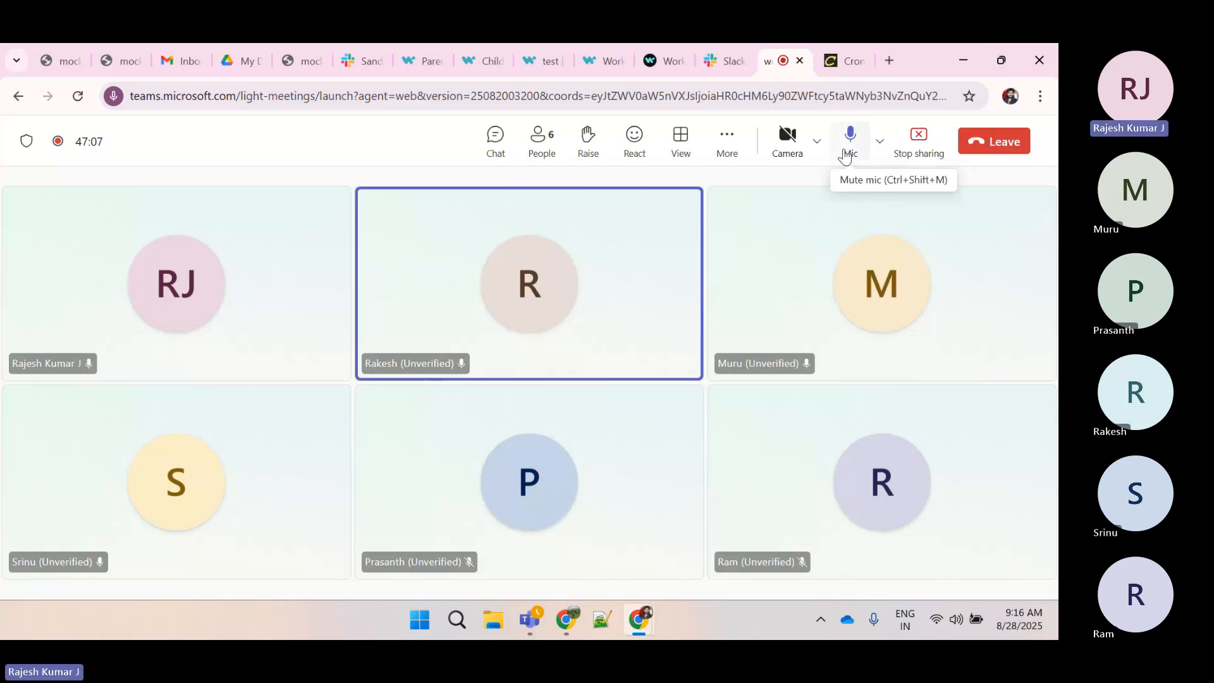
pyautogui.click(846, 155)
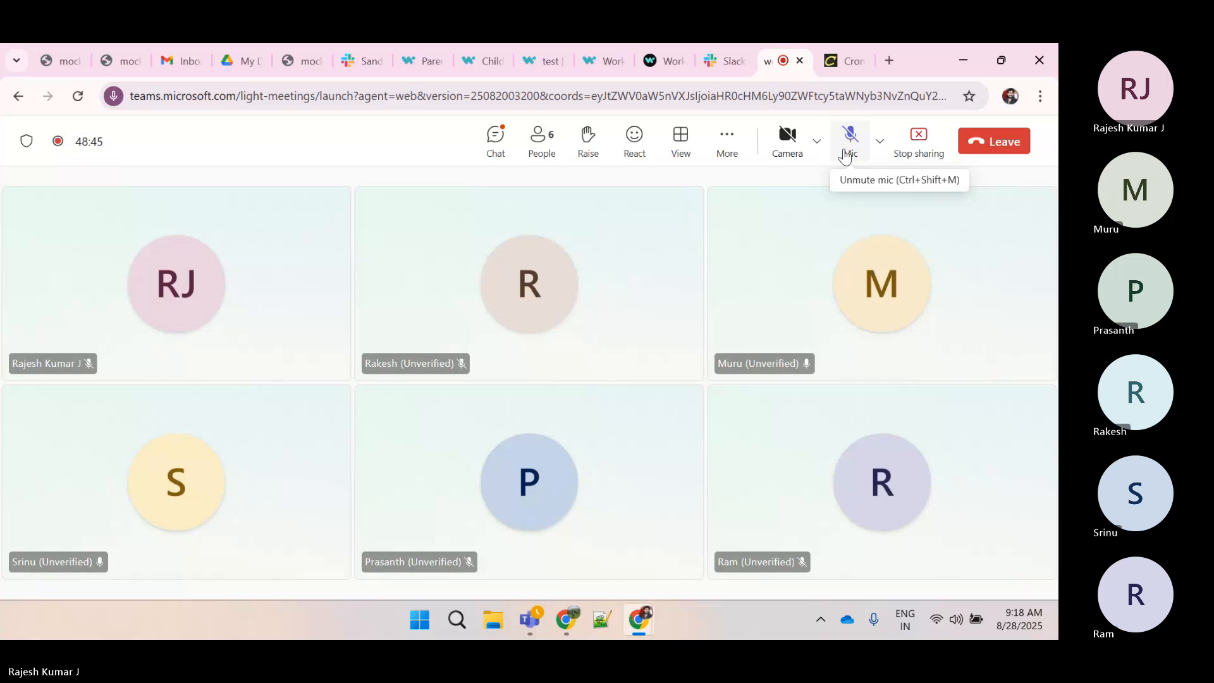
pyautogui.click(846, 154)
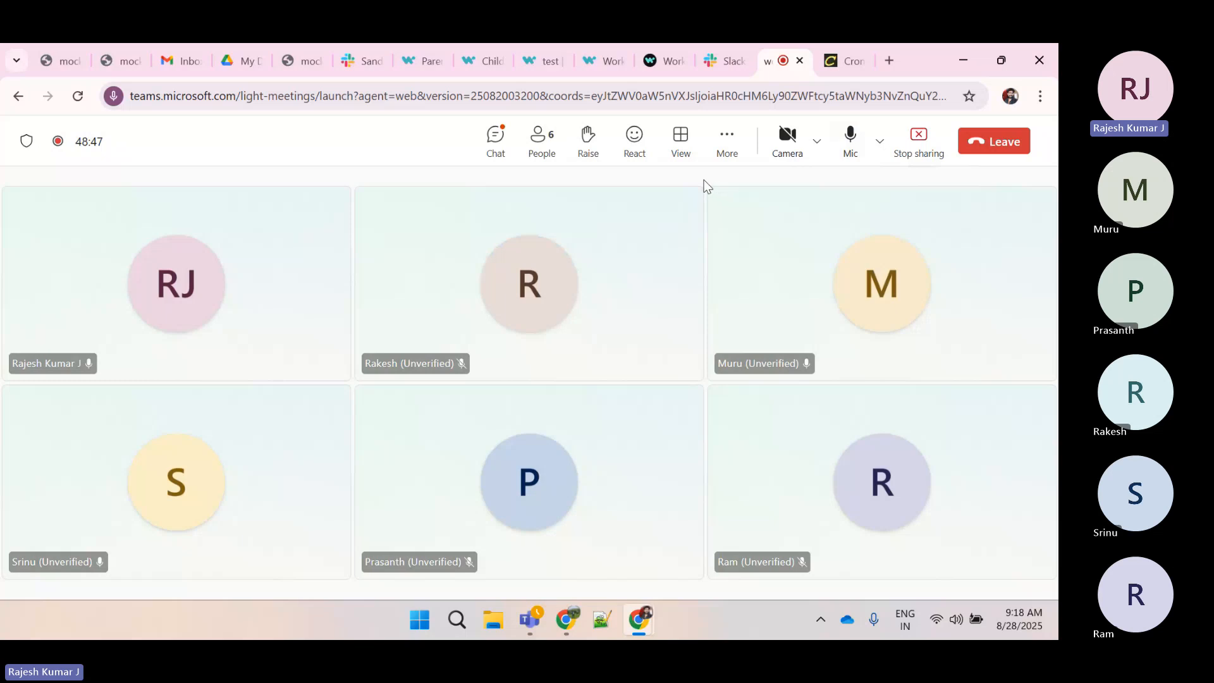
pyautogui.click(486, 129)
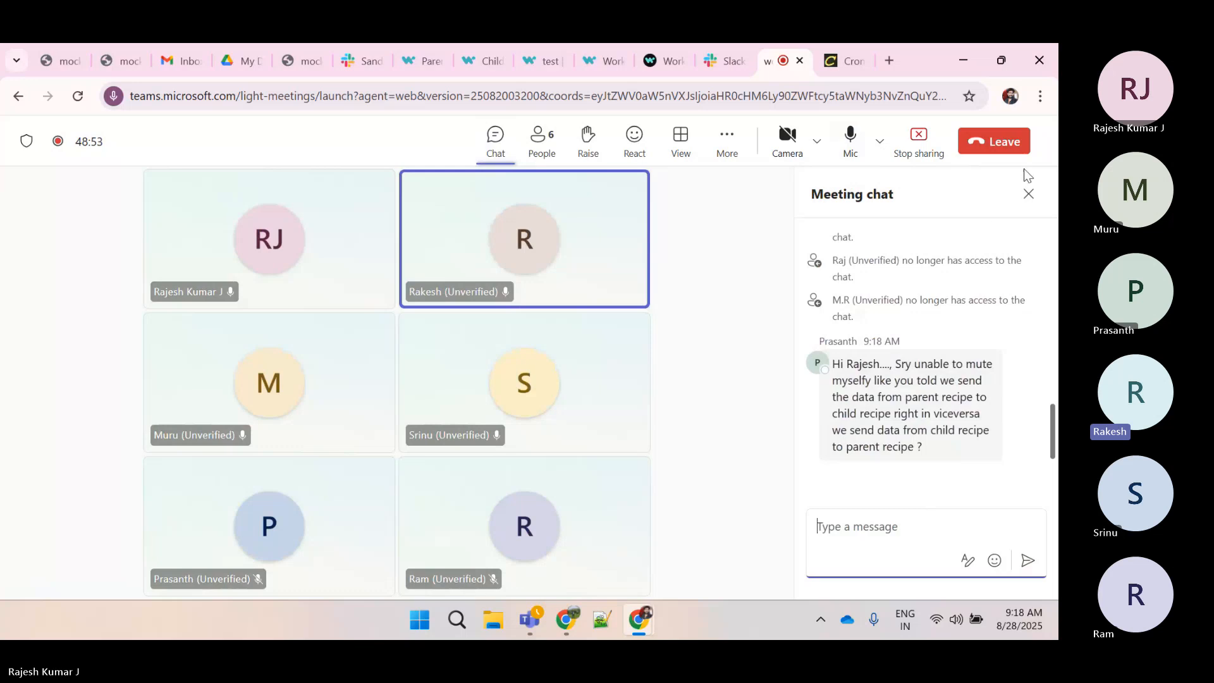
pyautogui.click(1028, 193)
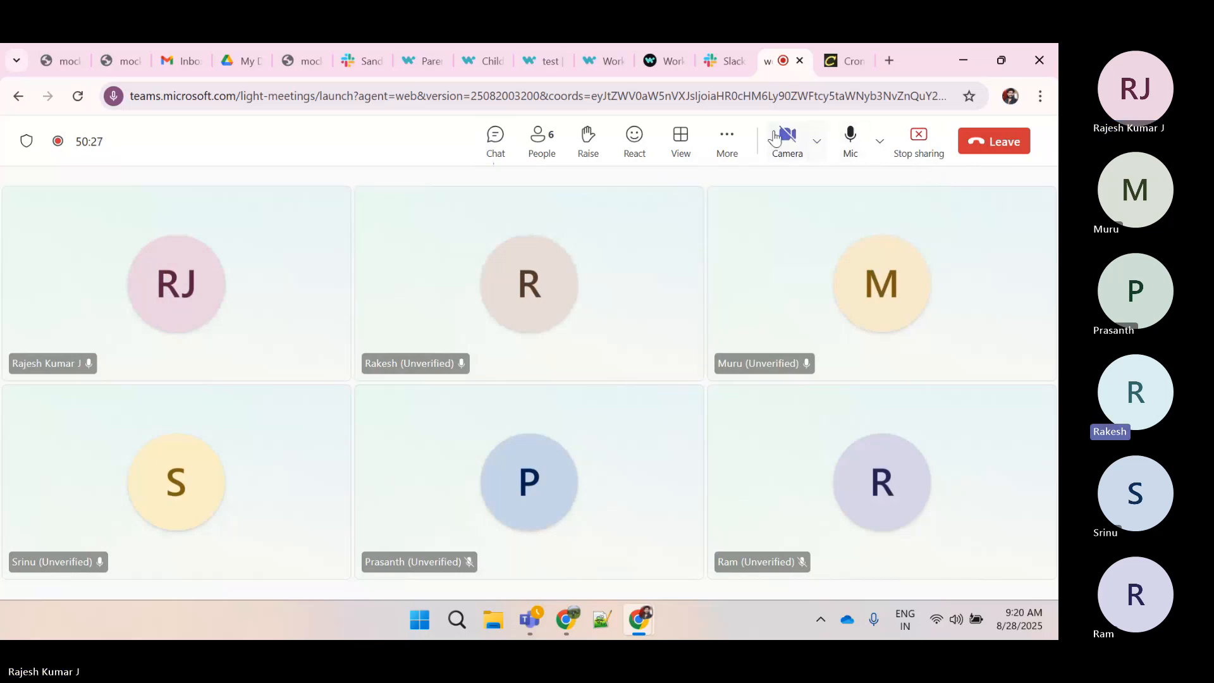
pyautogui.click(730, 141)
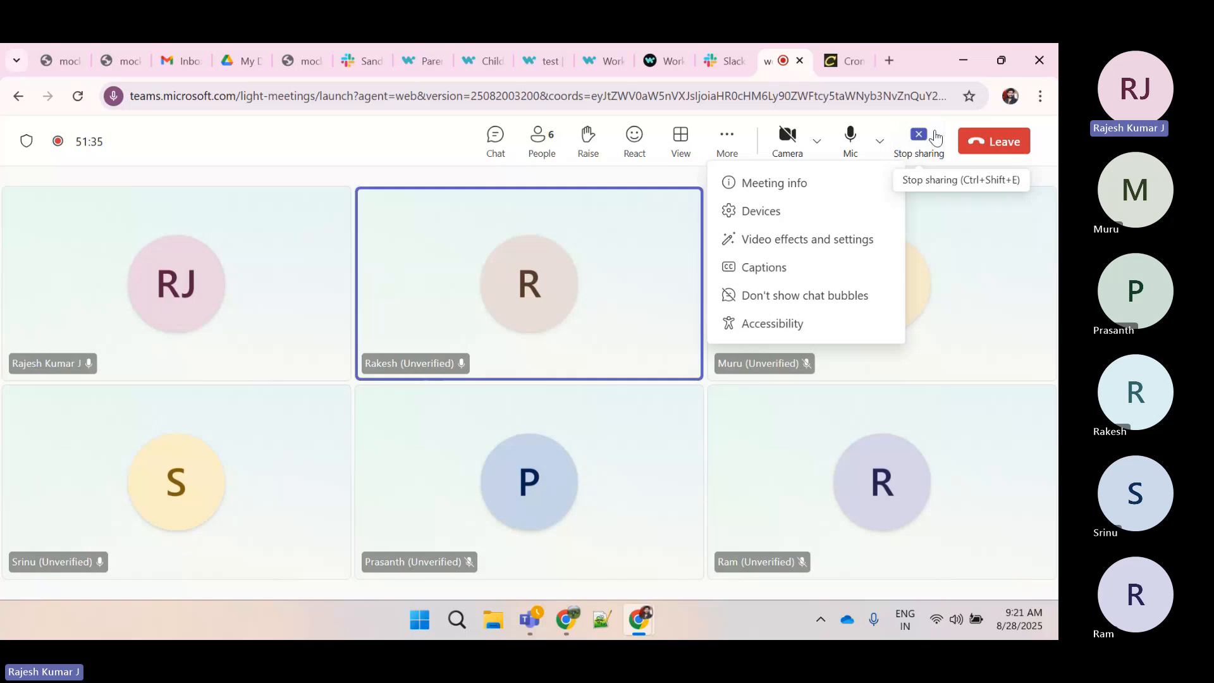
pyautogui.click(935, 137)
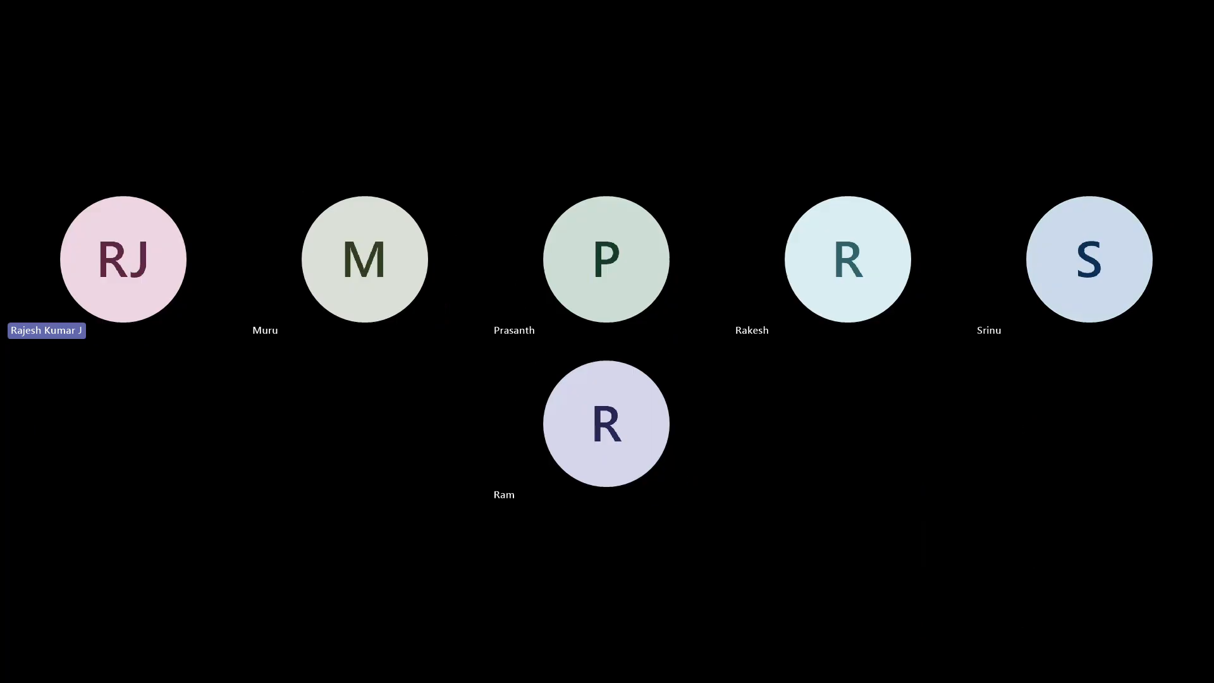